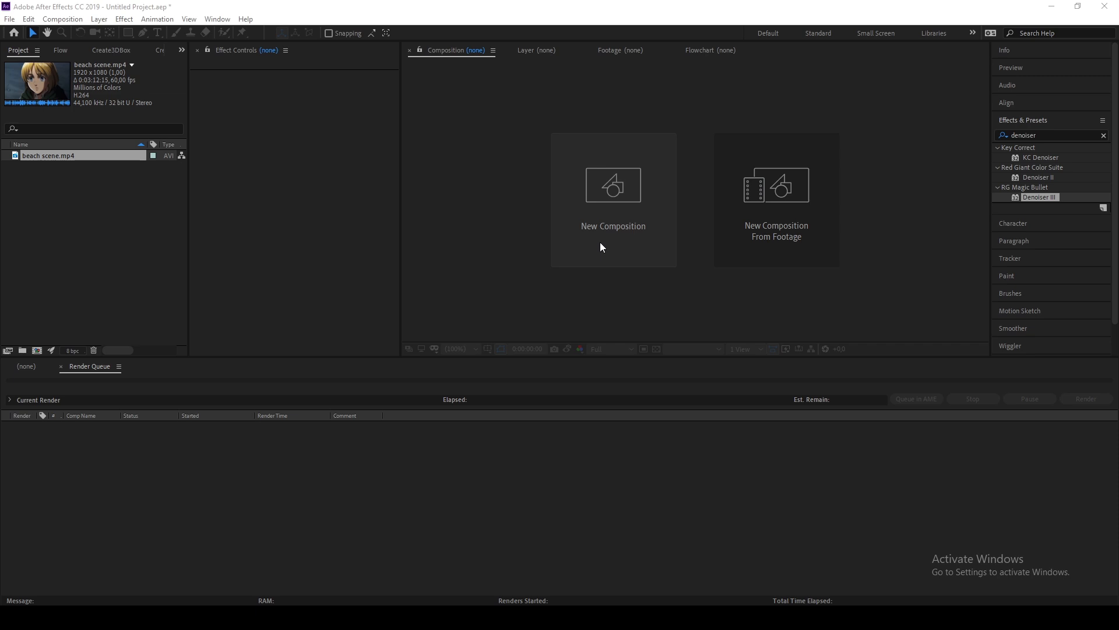
Open the beach scene.mp4 footage and look at a frame around its middle, then return to the empty composition view.
{"action": "left_click", "coordinate": [65, 173]}
{"action": "left_click", "coordinate": [64, 155]}
{"action": "double_click", "coordinate": [71, 154]}
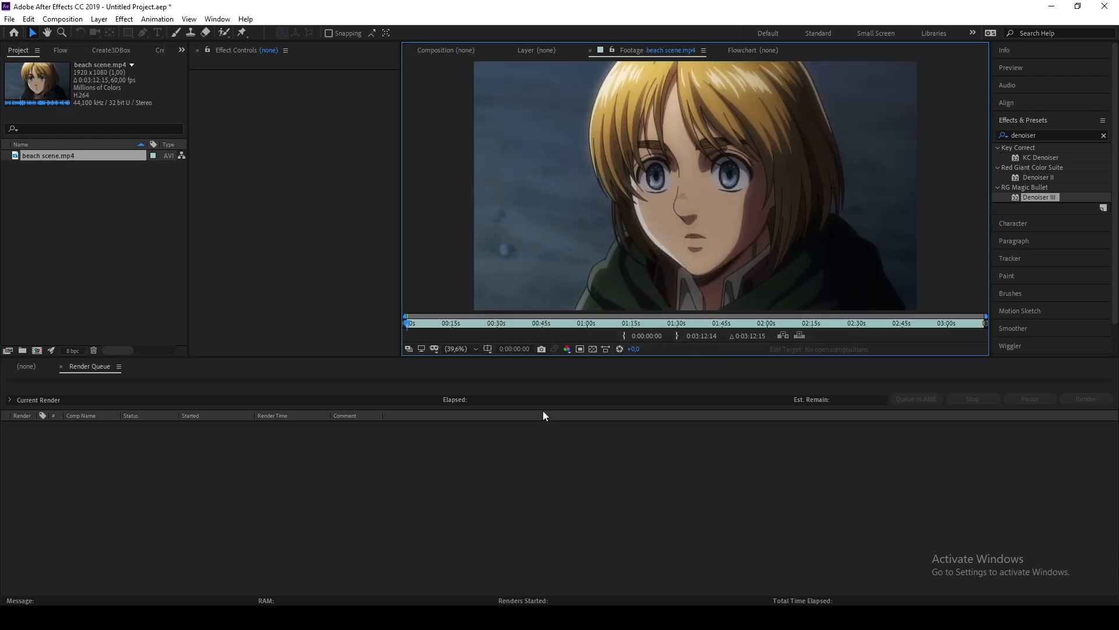
{"action": "left_click", "coordinate": [682, 322]}
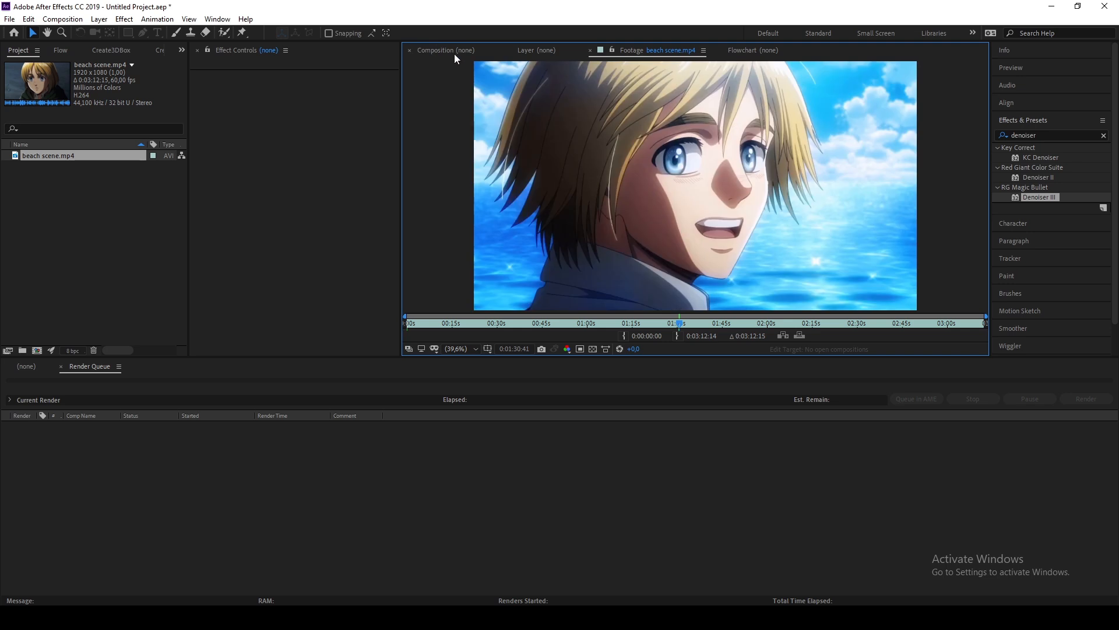
{"action": "left_click", "coordinate": [452, 51]}
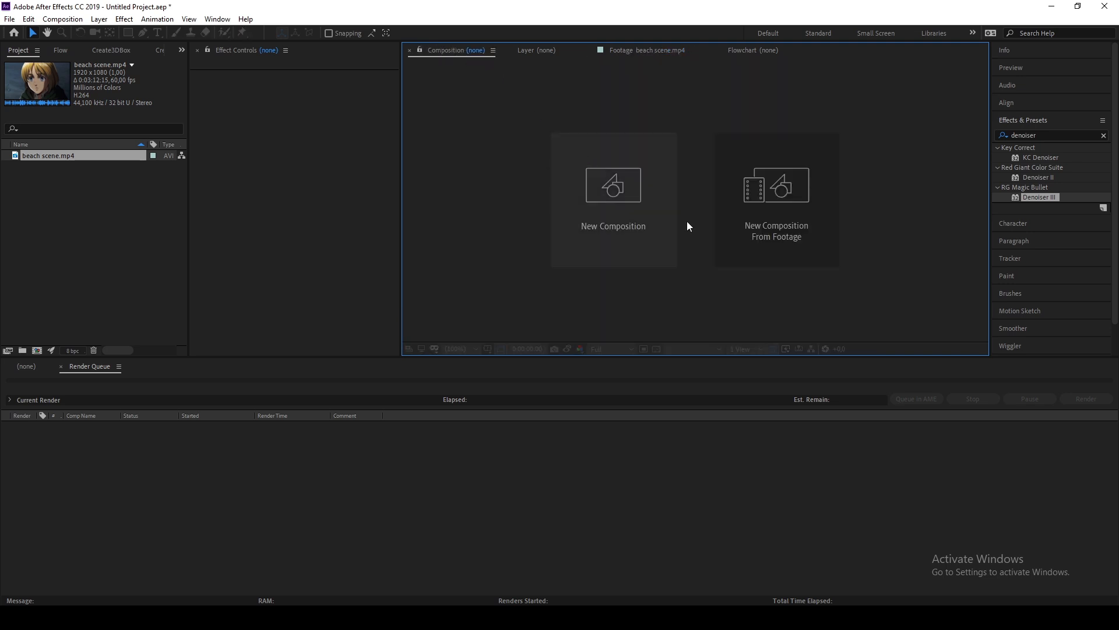
Start a new composition named Main and set its width to 1920 px with the 16:9 aspect ratio locked.
{"action": "left_click", "coordinate": [570, 192]}
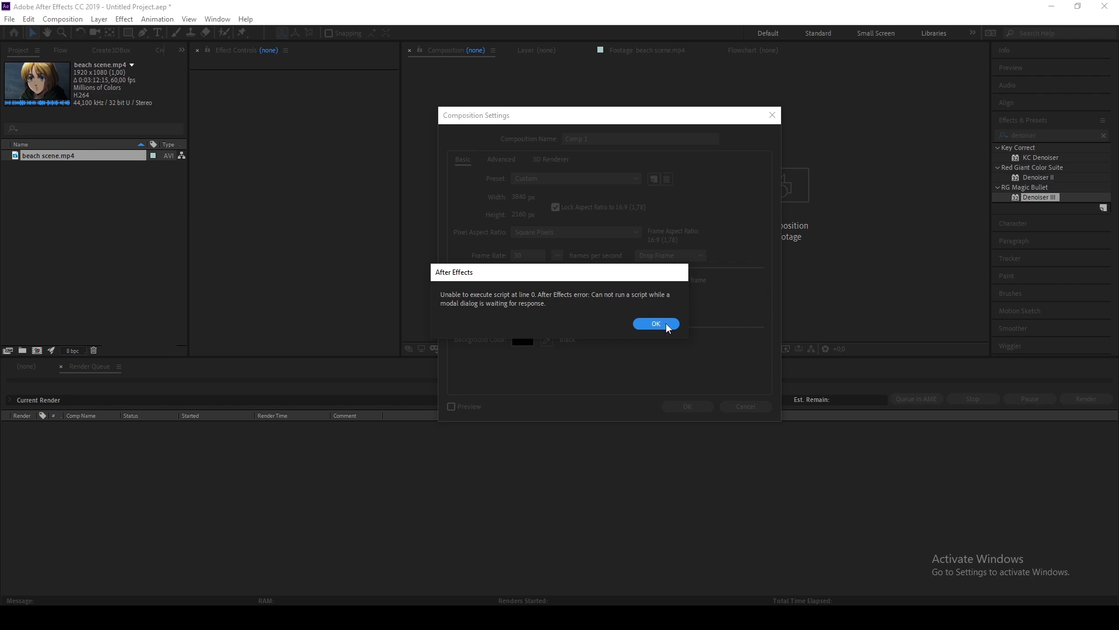
{"action": "left_click", "coordinate": [667, 323]}
{"action": "type", "text": "Main"}
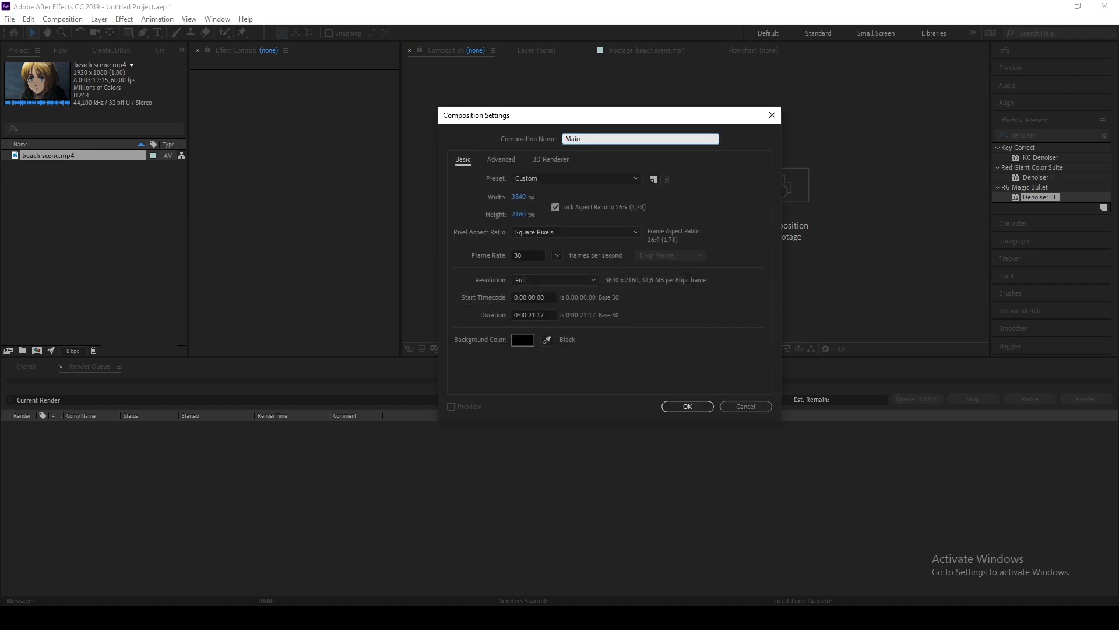
{"action": "key", "text": "Tab"}
{"action": "key", "text": "Tab"}
{"action": "type", "text": "1920"}
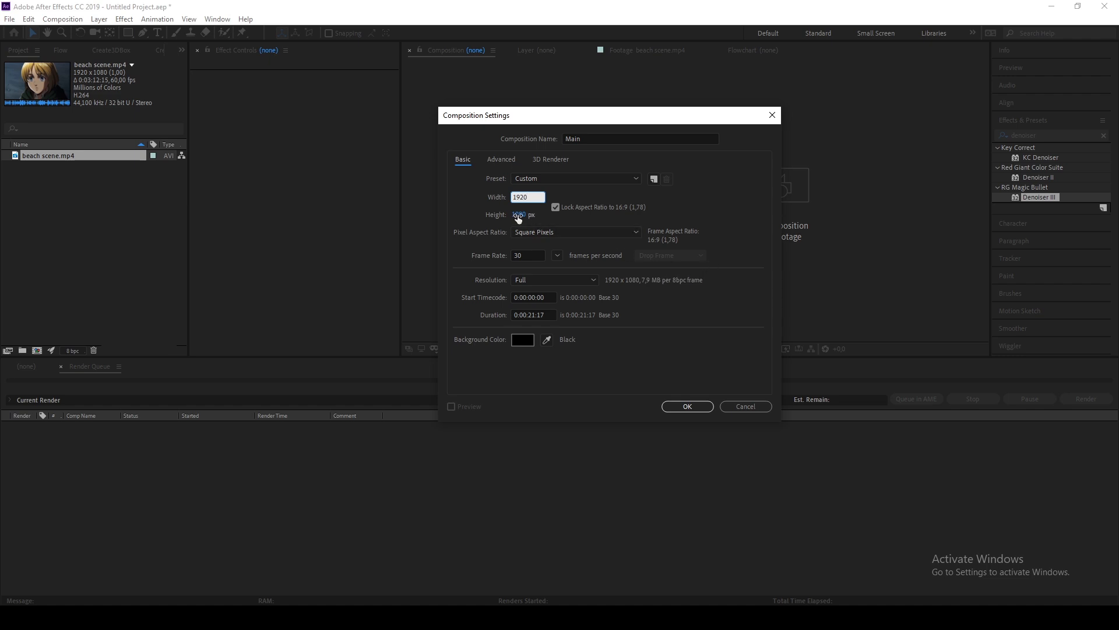
Set the composition's duration to 3 seconds, check its advanced motion blur settings, and create it.
{"action": "left_click", "coordinate": [523, 255]}
{"action": "left_click", "coordinate": [548, 315]}
{"action": "type", "text": "3;0"}
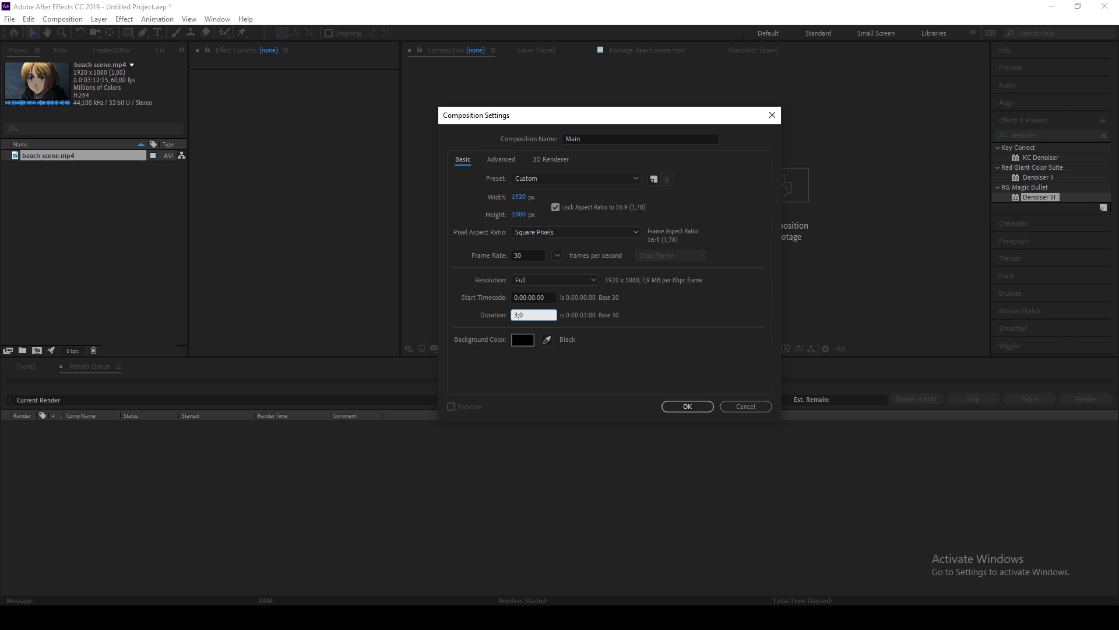
{"action": "left_click", "coordinate": [501, 159]}
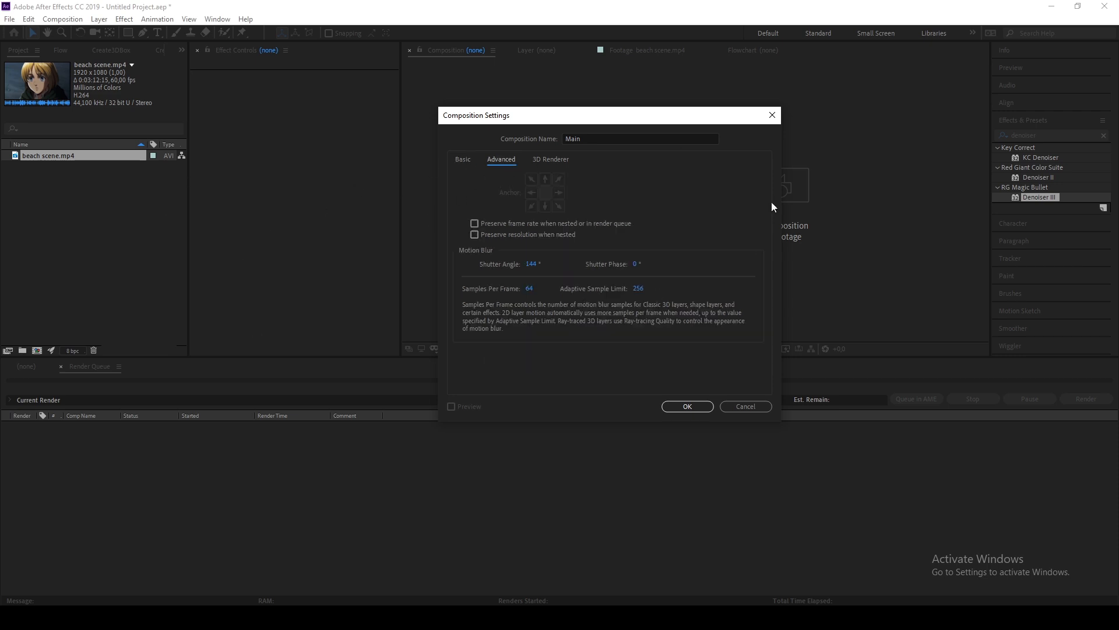
{"action": "left_click", "coordinate": [687, 406]}
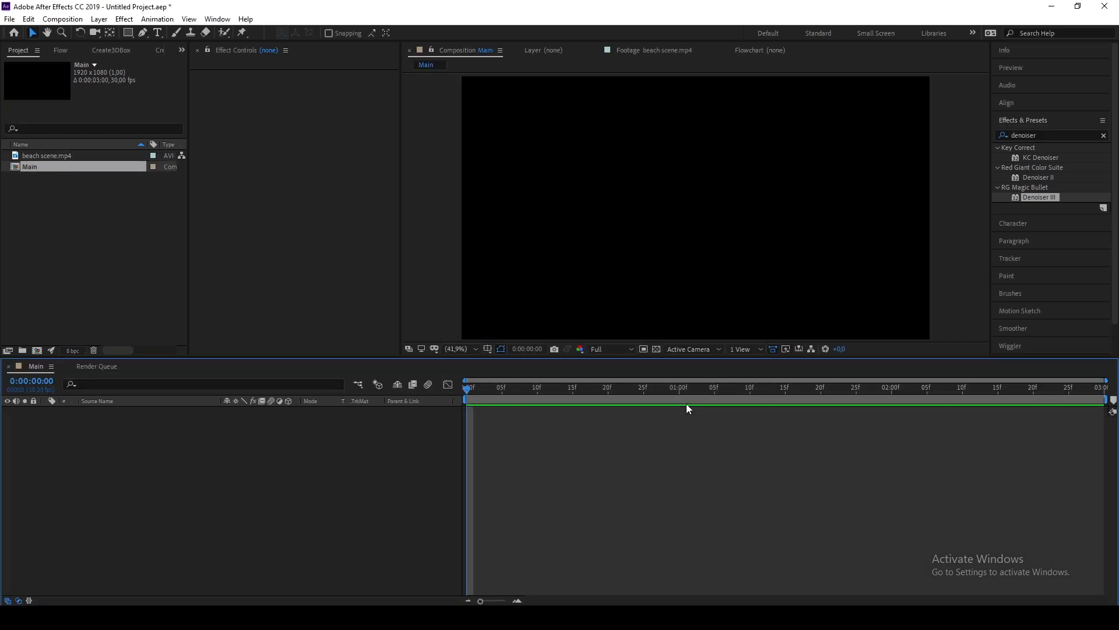
Trim the beach scene.mp4 footage with an in point at 0:02:10:18 and an out point at 0:02:13:25.
{"action": "double_click", "coordinate": [37, 155]}
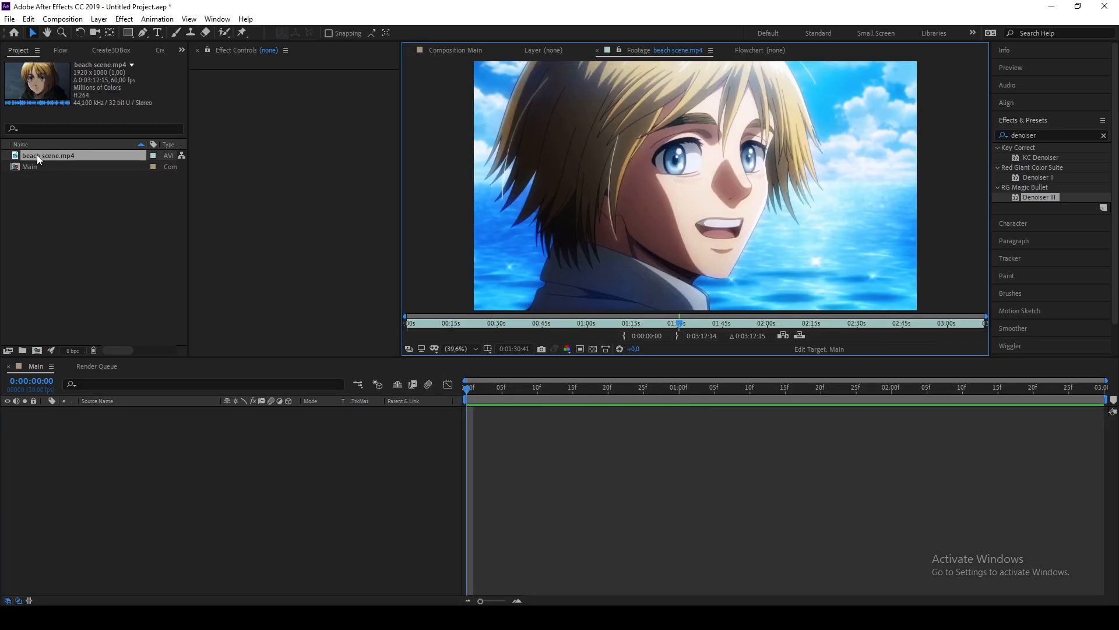
{"action": "left_click", "coordinate": [635, 323]}
{"action": "left_click_drag", "start_coordinate": [635, 325], "coordinate": [799, 329]}
{"action": "left_click", "coordinate": [624, 335]}
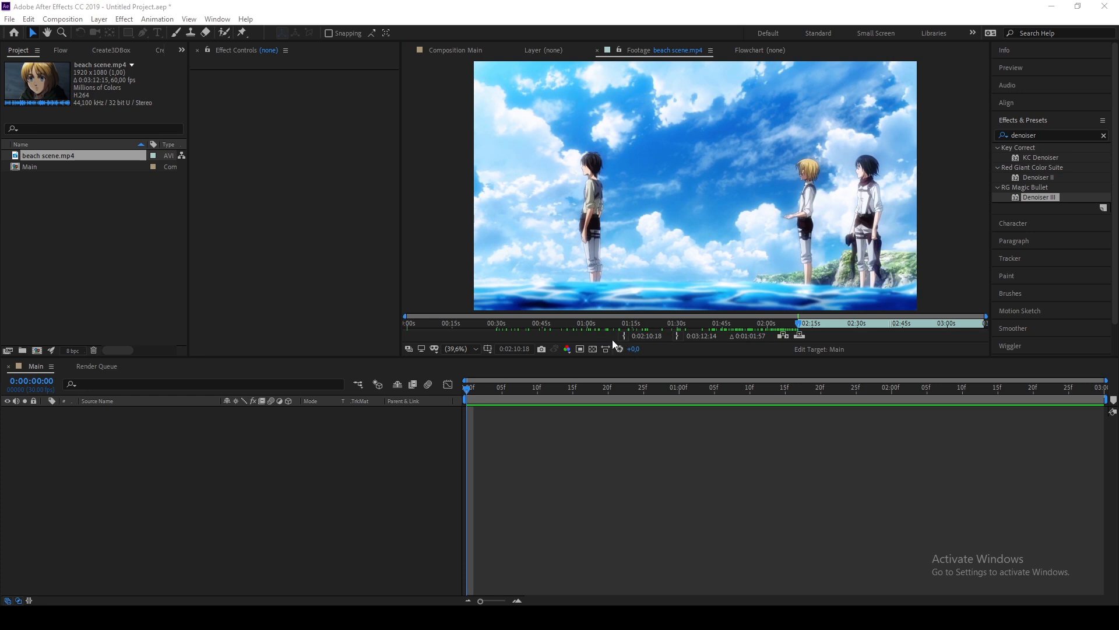
{"action": "left_click_drag", "start_coordinate": [801, 330], "coordinate": [807, 331]}
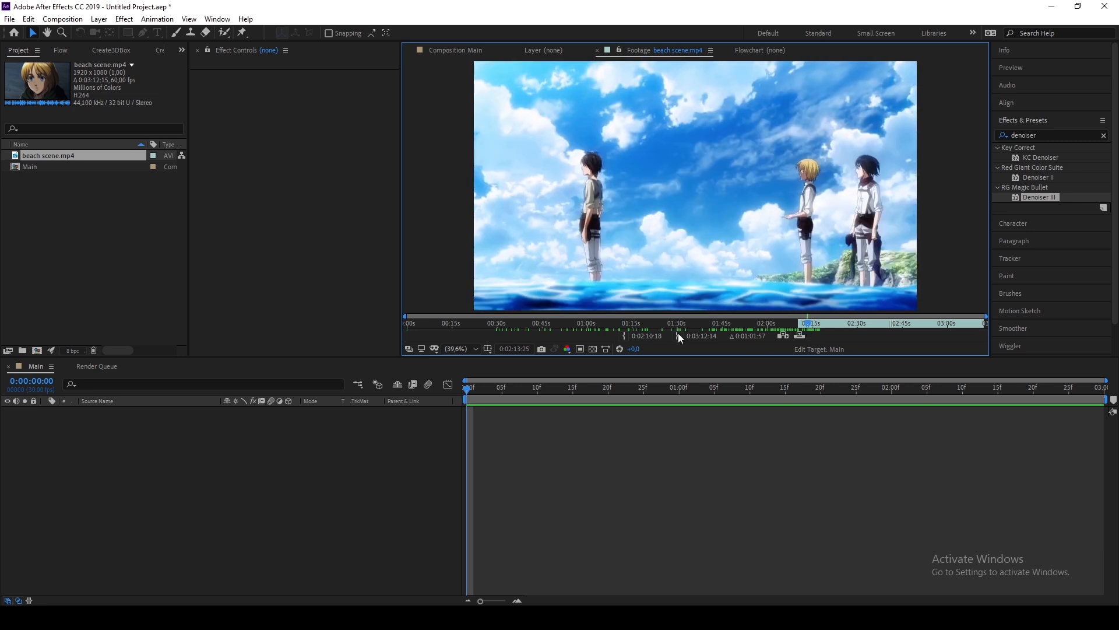
{"action": "left_click", "coordinate": [677, 335]}
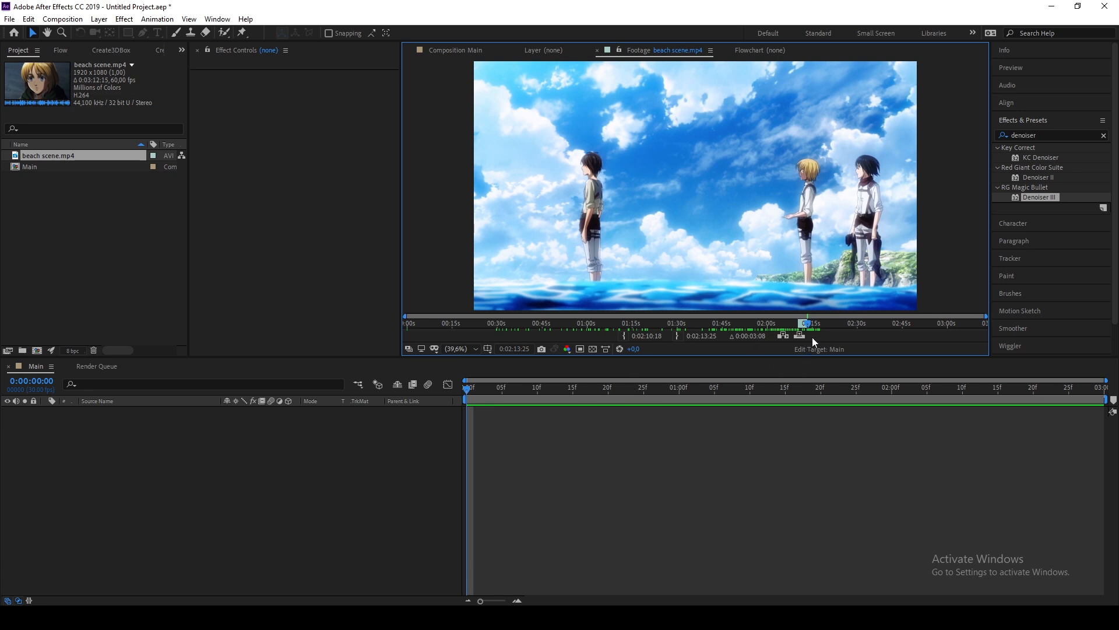
Insert the trimmed beach scene.mp4 range into the Main composition as an overlay edit.
{"action": "key", "text": "equal"}
{"action": "key", "text": "equal"}
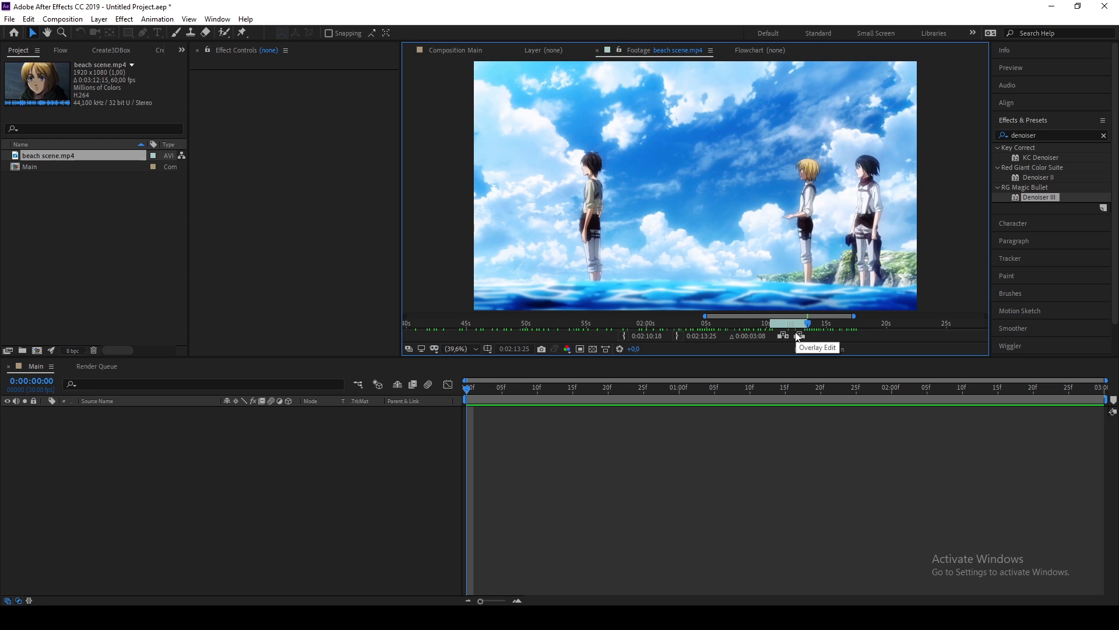
{"action": "left_click", "coordinate": [799, 334]}
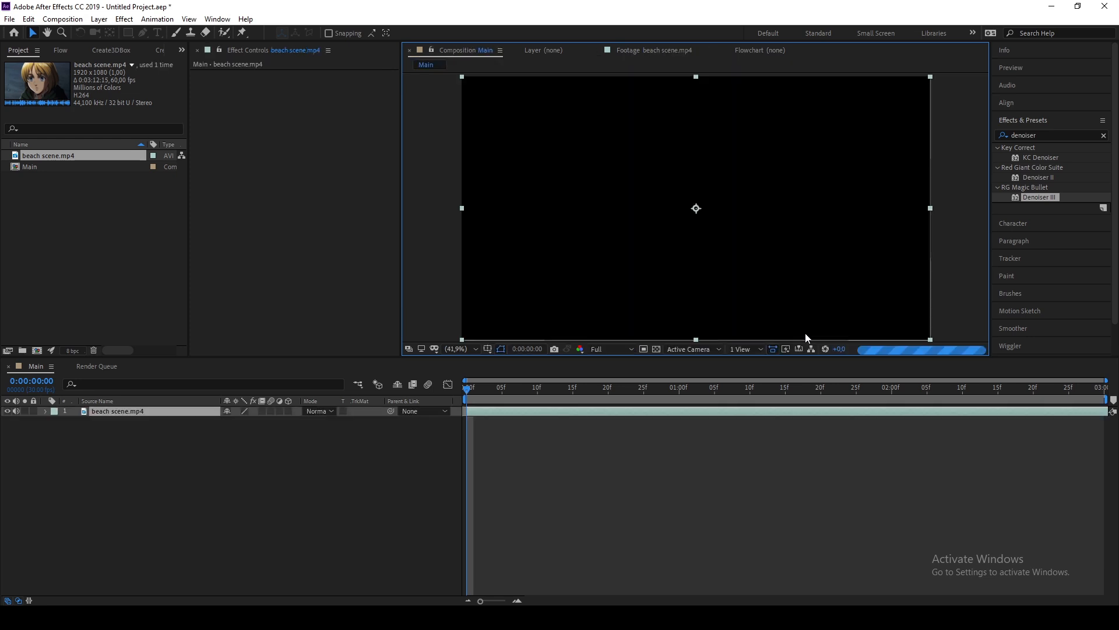
Preview the Main composition, return to its first frame, and toggle the beach scene.mp4 layer's visibility off and on.
{"action": "key", "text": "space"}
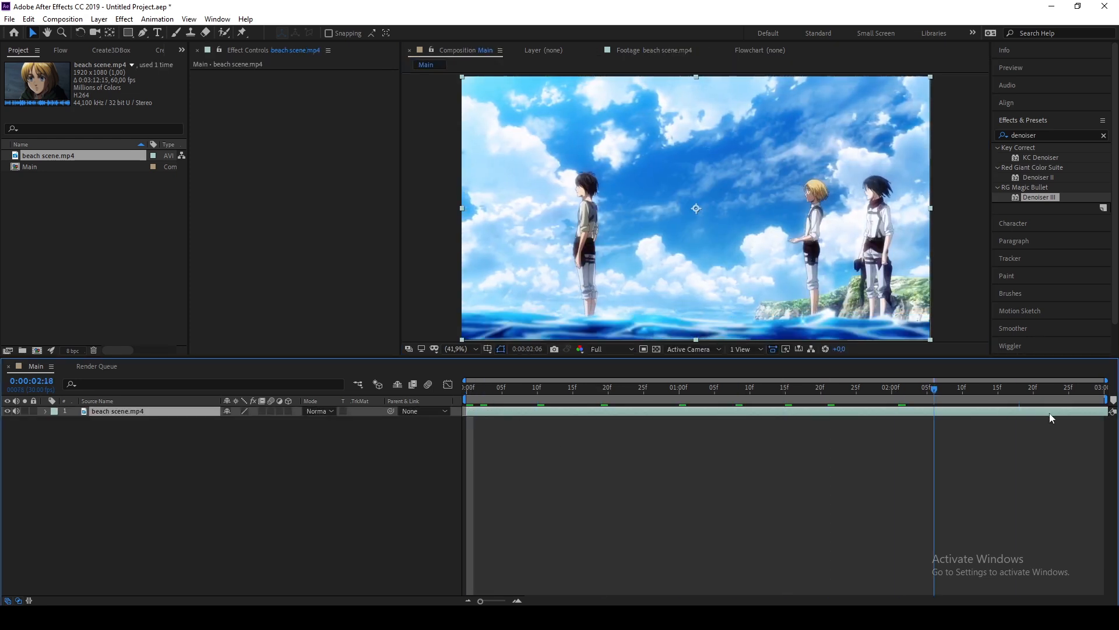
{"action": "key", "text": "space"}
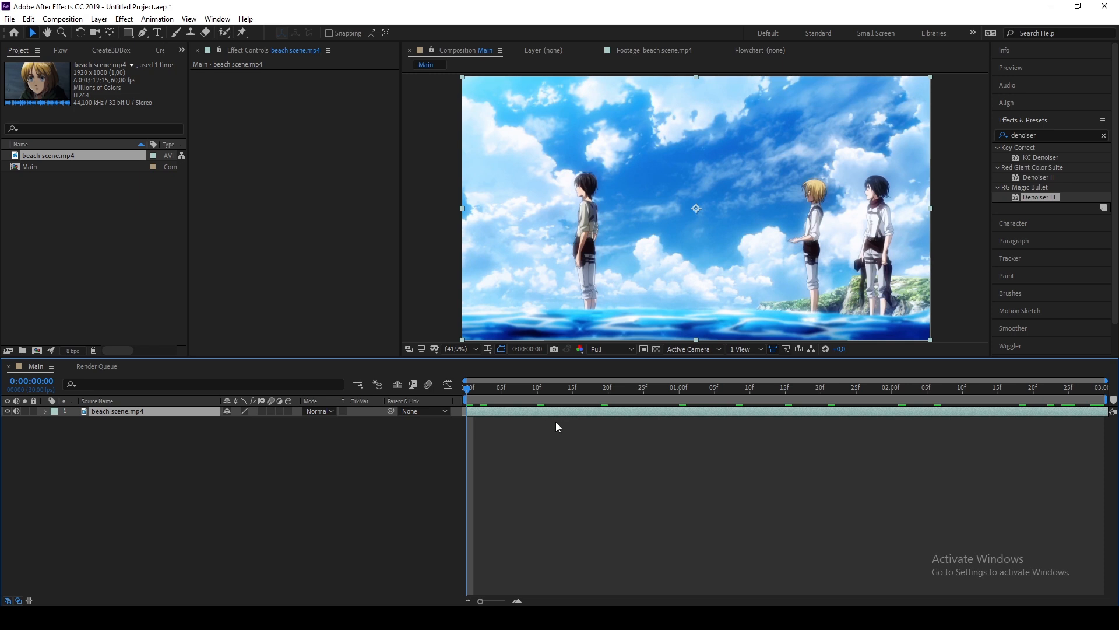
{"action": "left_click_drag", "start_coordinate": [467, 388], "coordinate": [4, 467]}
{"action": "left_click", "coordinate": [8, 411]}
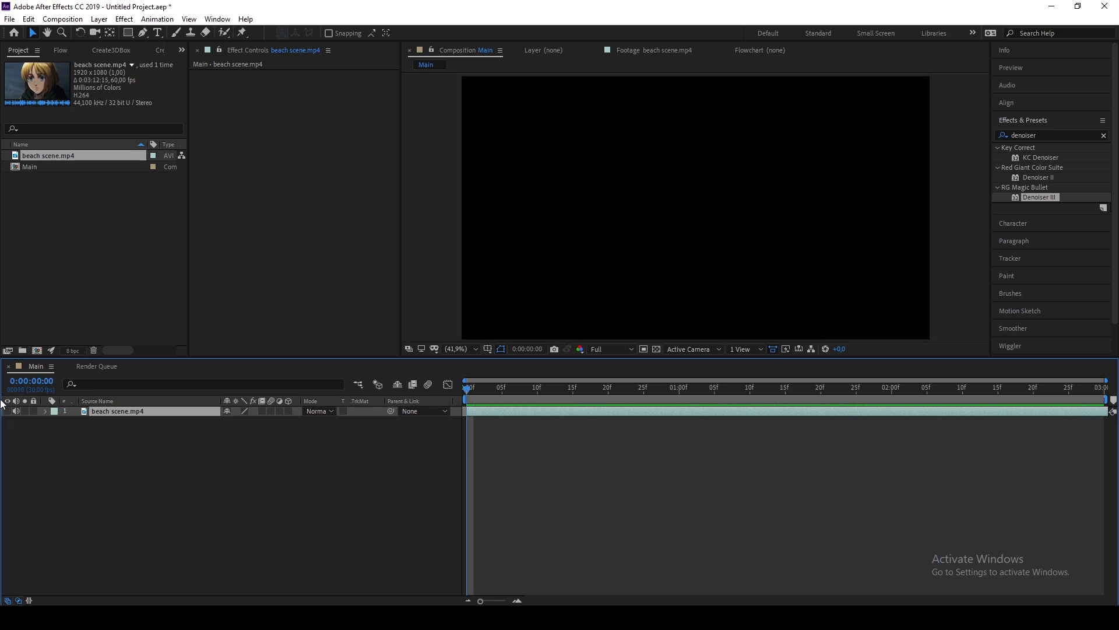
{"action": "left_click", "coordinate": [8, 411]}
Enable time remapping on the beach scene.mp4 layer, add a Time Remap keyframe at 0:00:00:00, and preview the playback.
{"action": "right_click", "coordinate": [491, 411]}
{"action": "mouse_move", "coordinate": [527, 153]}
{"action": "left_click", "coordinate": [676, 153]}
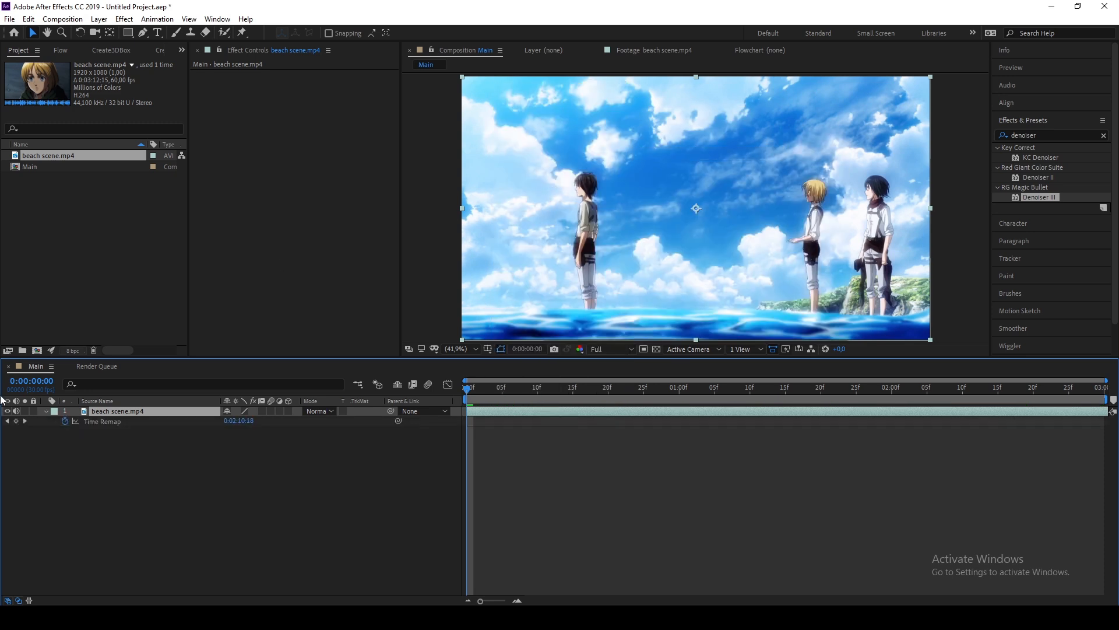
{"action": "left_click", "coordinate": [16, 421]}
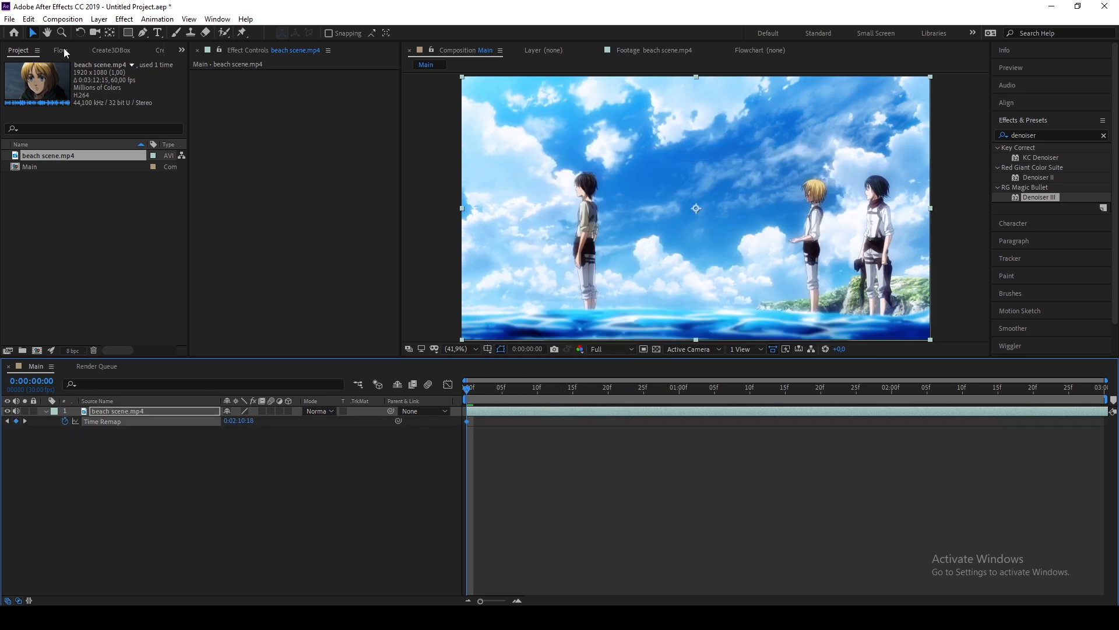
{"action": "key", "text": "space"}
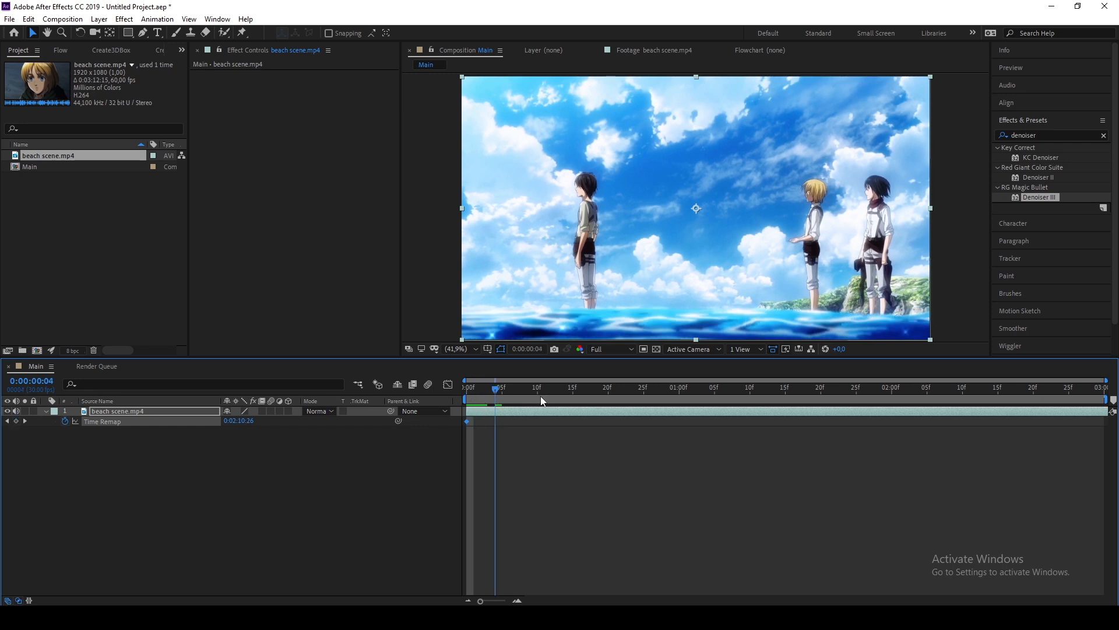
{"action": "left_click_drag", "start_coordinate": [851, 417], "coordinate": [261, 398]}
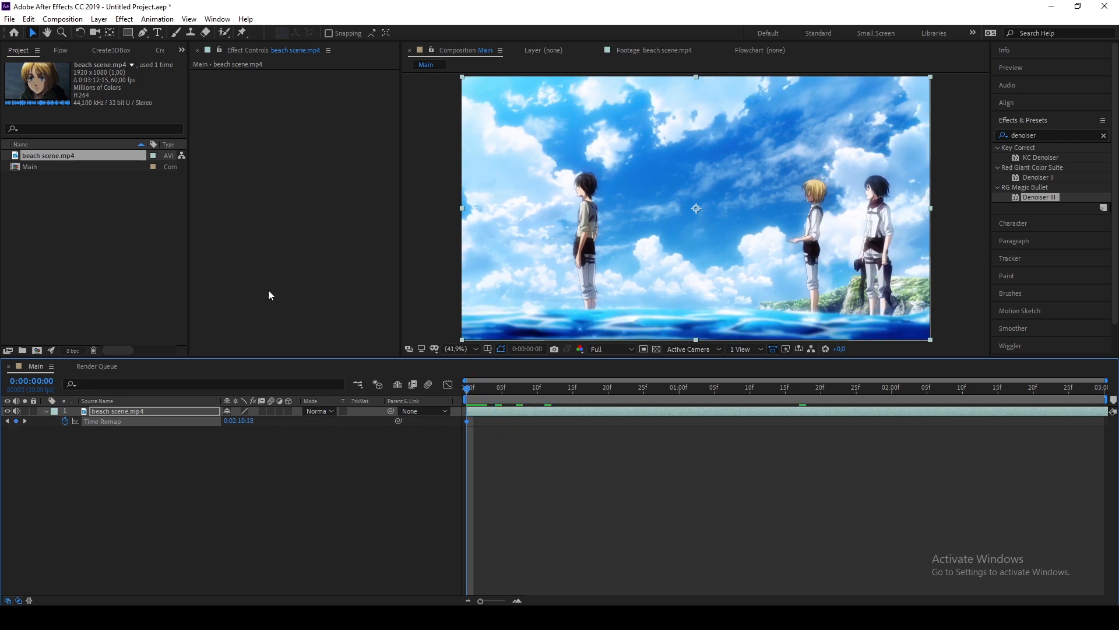
Mute the beach scene.mp4 layer's audio, collapse its properties, and deselect it.
{"action": "left_click", "coordinate": [16, 411]}
{"action": "left_click", "coordinate": [45, 412]}
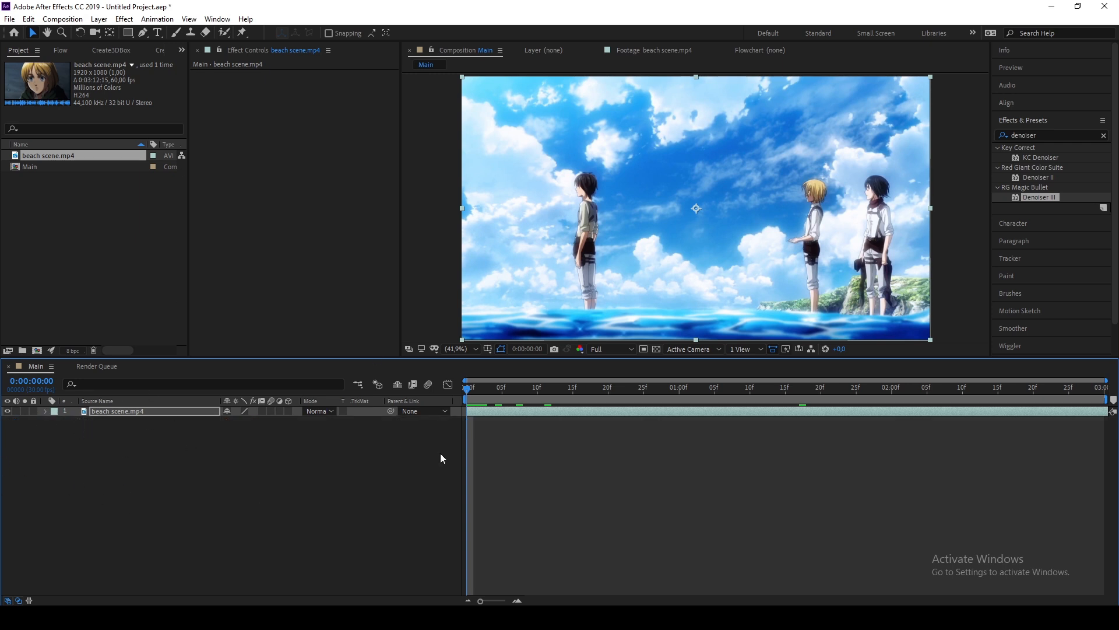
{"action": "left_click", "coordinate": [324, 446]}
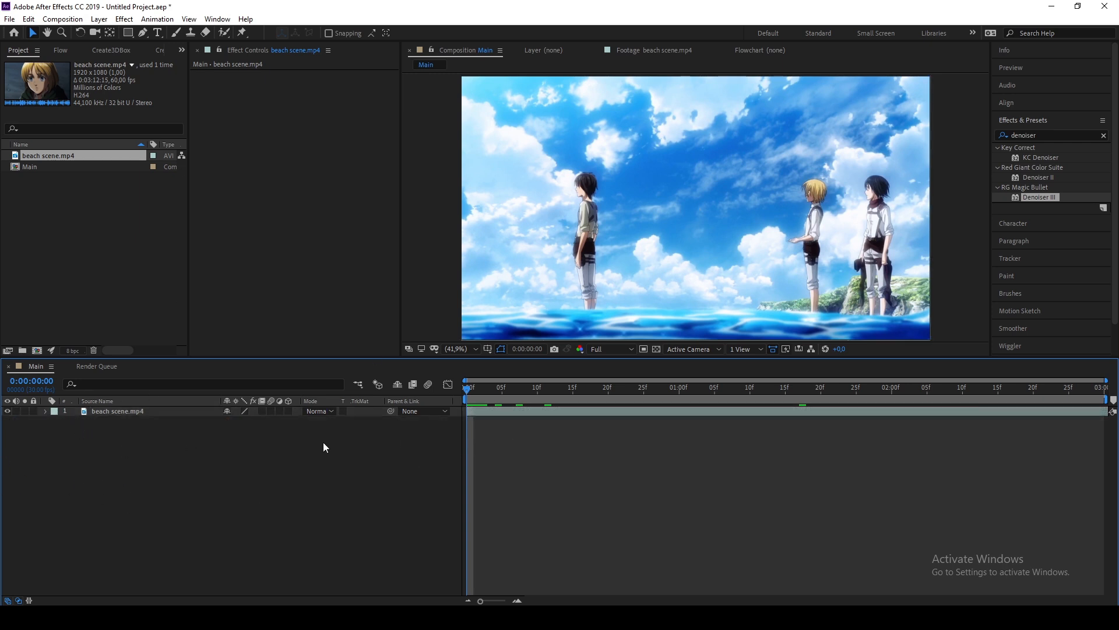
Create a black 1920 x 1080 solid layer named Particular in the Main composition.
{"action": "right_click", "coordinate": [324, 443]}
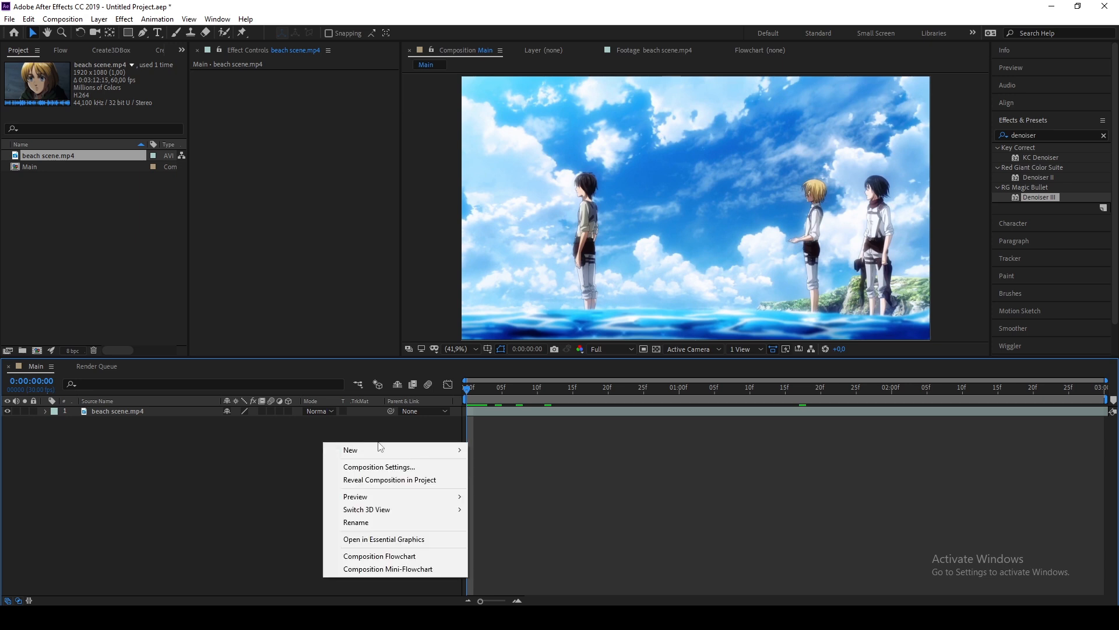
{"action": "mouse_move", "coordinate": [428, 450]}
{"action": "left_click", "coordinate": [493, 481]}
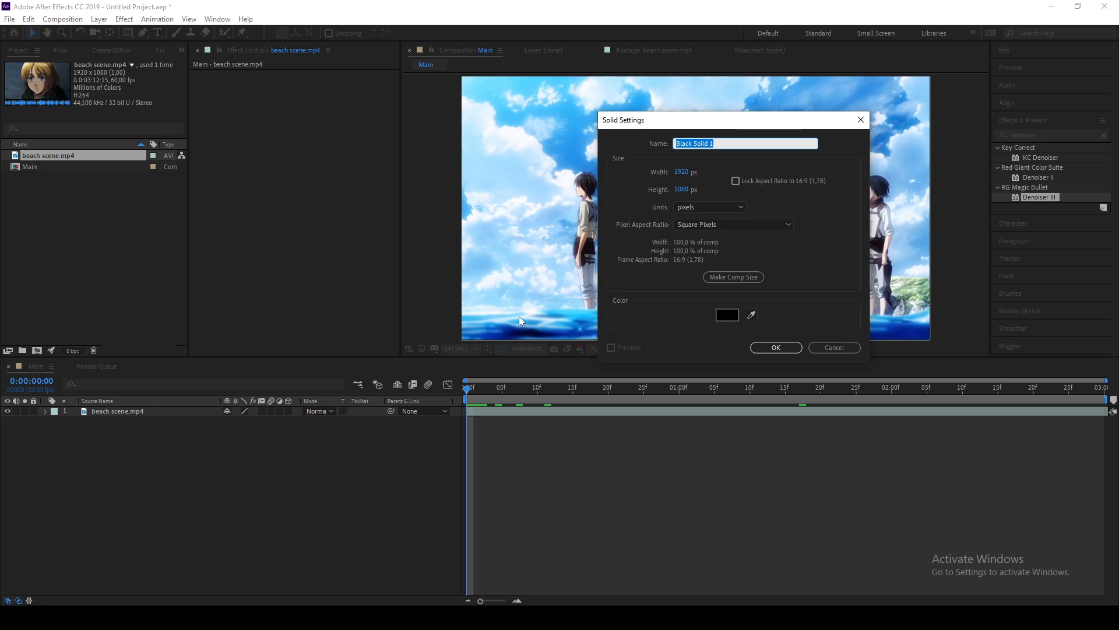
{"action": "type", "text": "Particular"}
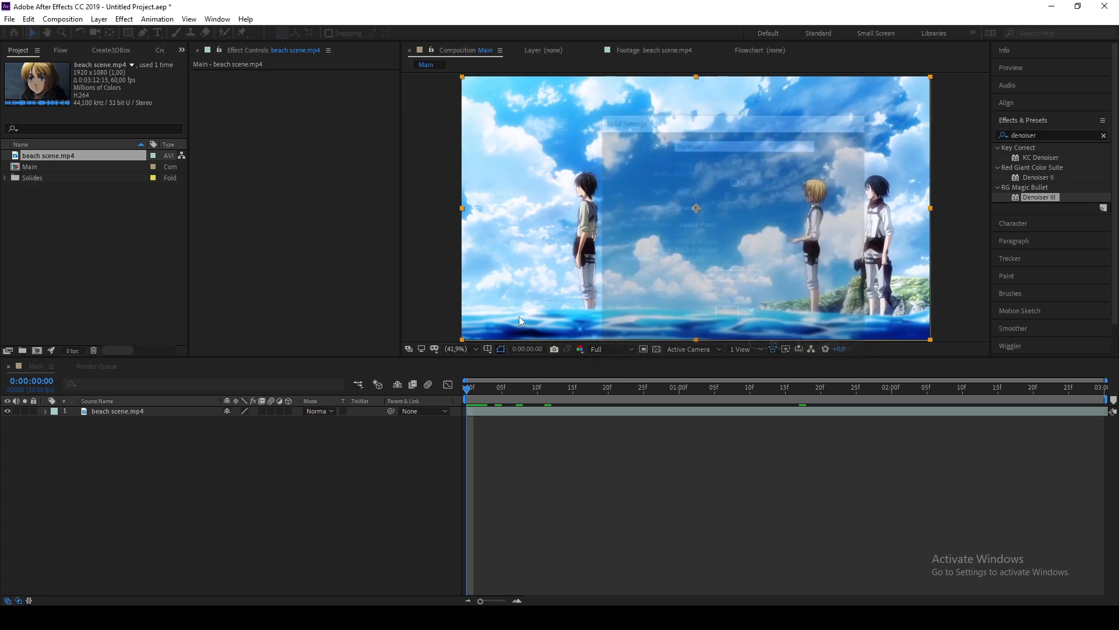
{"action": "key", "text": "Return"}
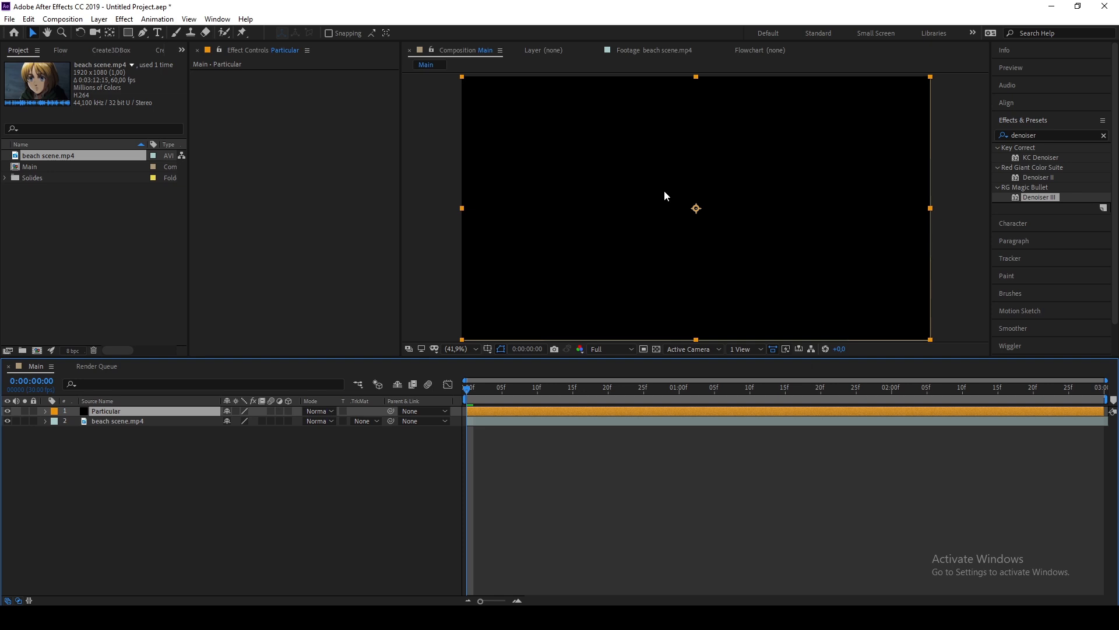
Apply the RG Trapcode Particular effect to the Particular solid and hide the beach scene.mp4 layer.
{"action": "double_click", "coordinate": [1043, 135]}
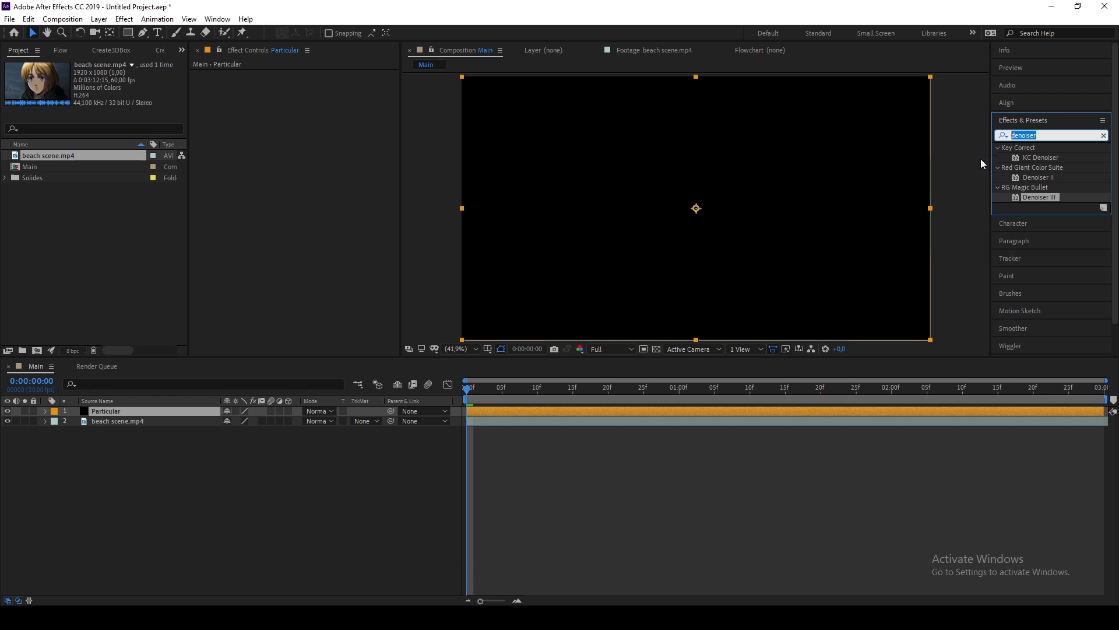
{"action": "type", "text": "partic"}
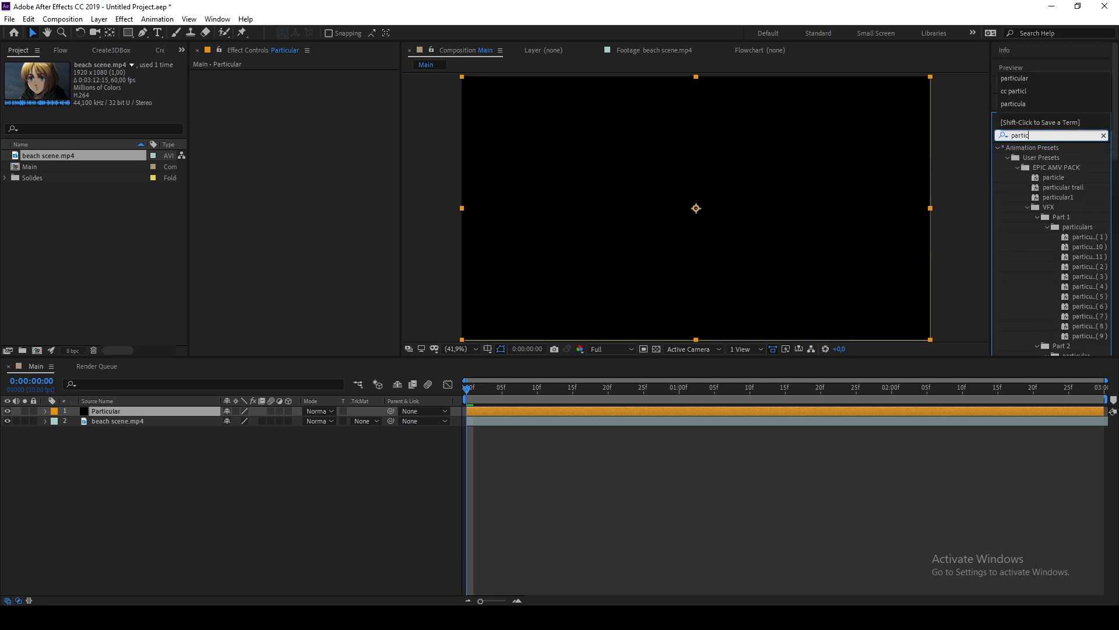
{"action": "type", "text": "ulae"}
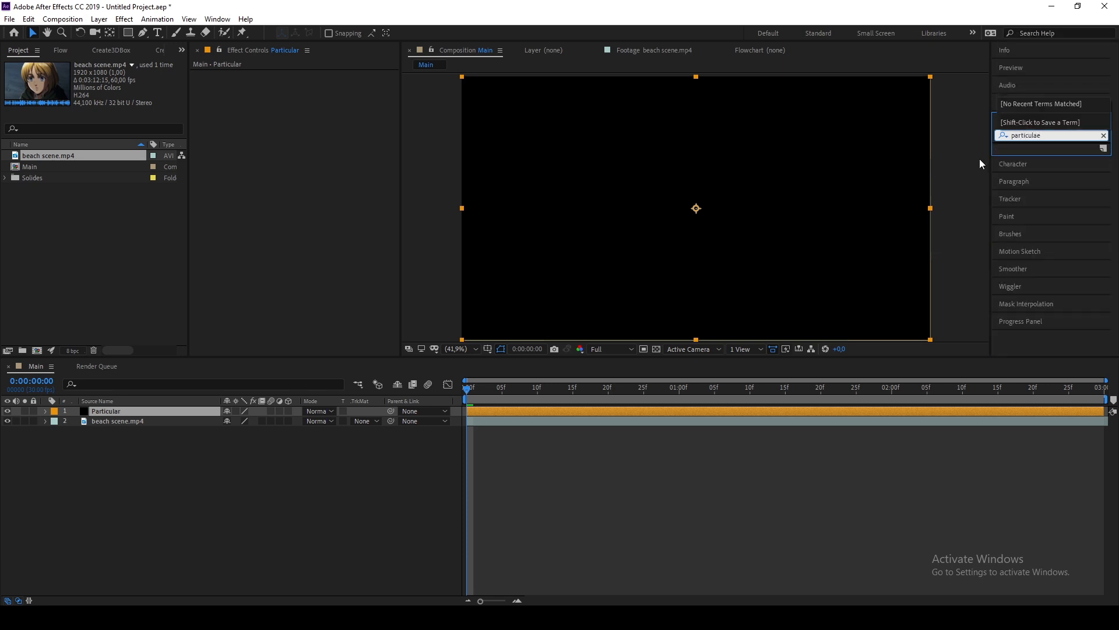
{"action": "key", "text": "BackSpace"}
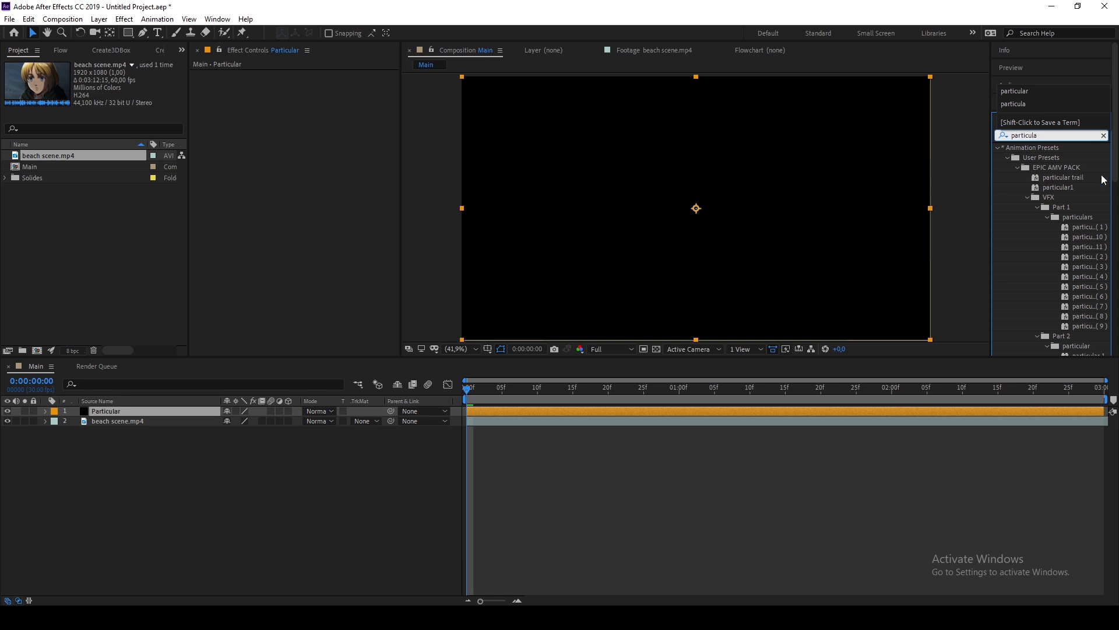
{"action": "scroll", "coordinate": [1076, 209], "scroll_direction": "down", "scroll_amount": 5}
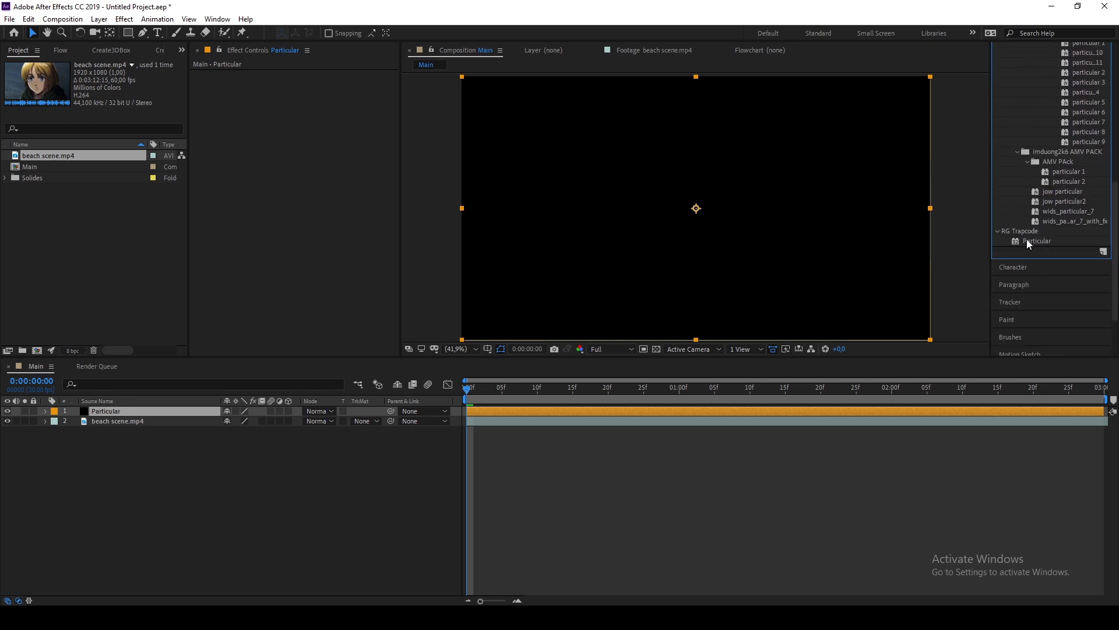
{"action": "left_click_drag", "start_coordinate": [1024, 246], "coordinate": [104, 412]}
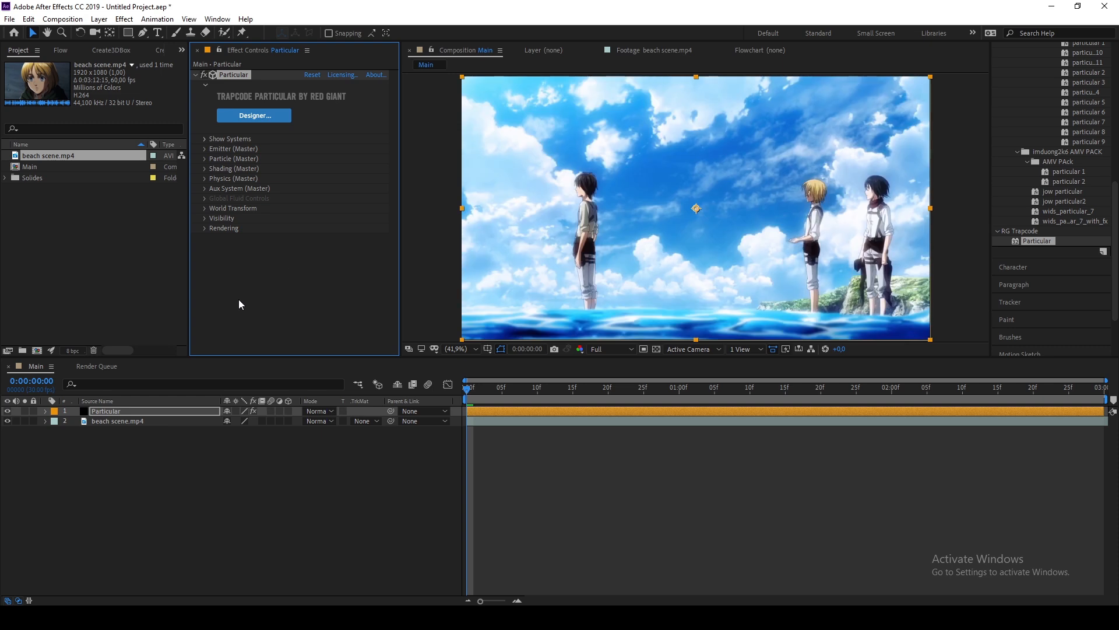
{"action": "left_click", "coordinate": [7, 421]}
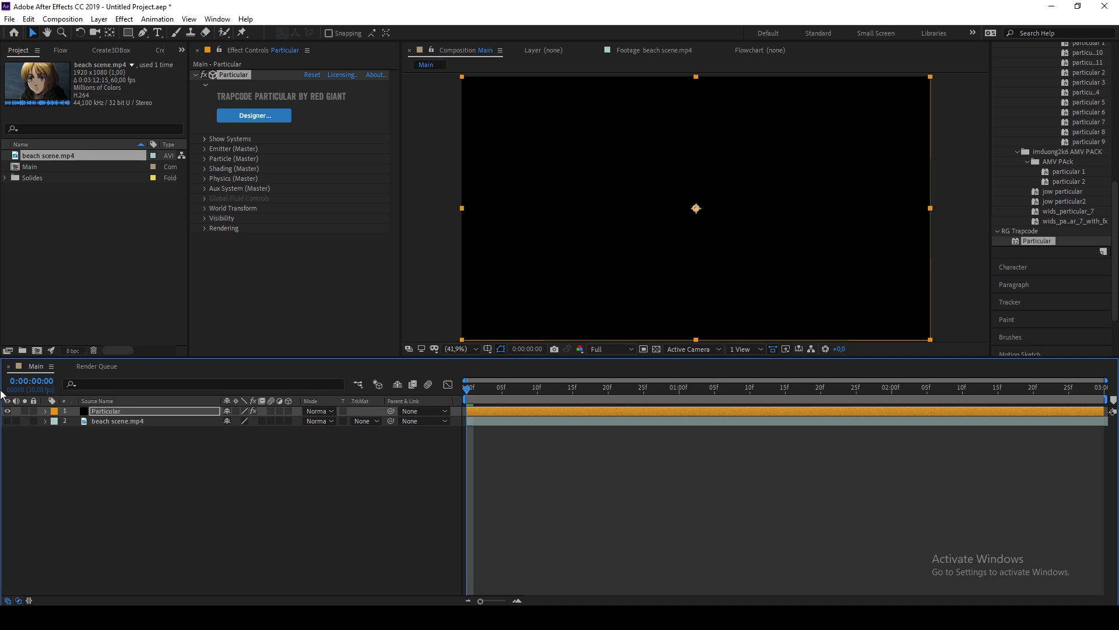
Preview the particle animation, keep the Emitter Behavior on Continuous, and set the emitter's Direction to Directional.
{"action": "key", "text": "space"}
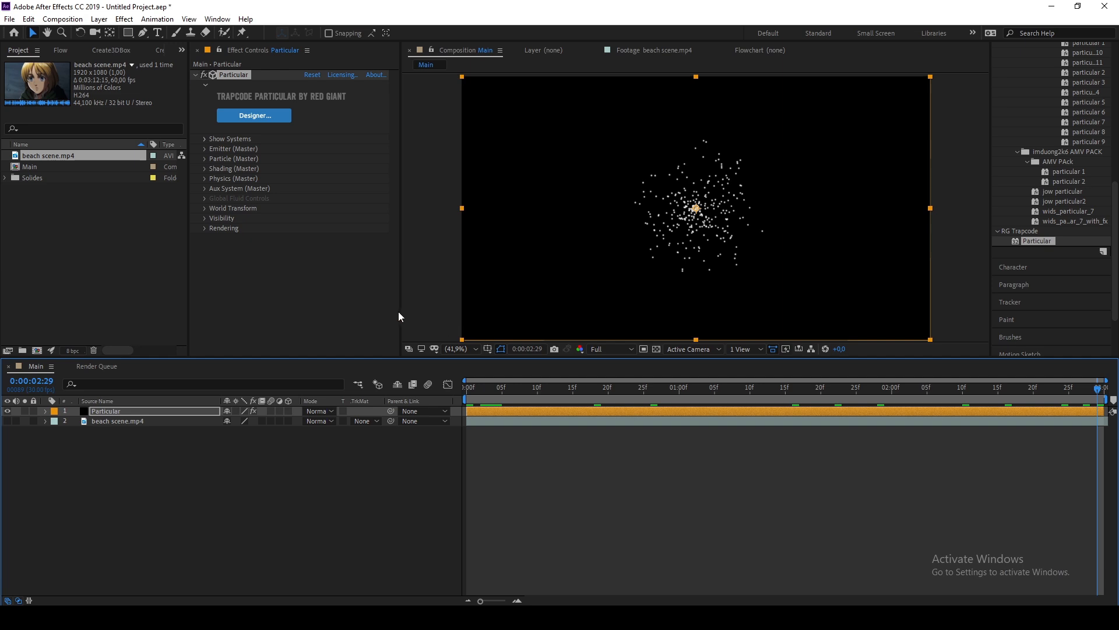
{"action": "left_click", "coordinate": [271, 276]}
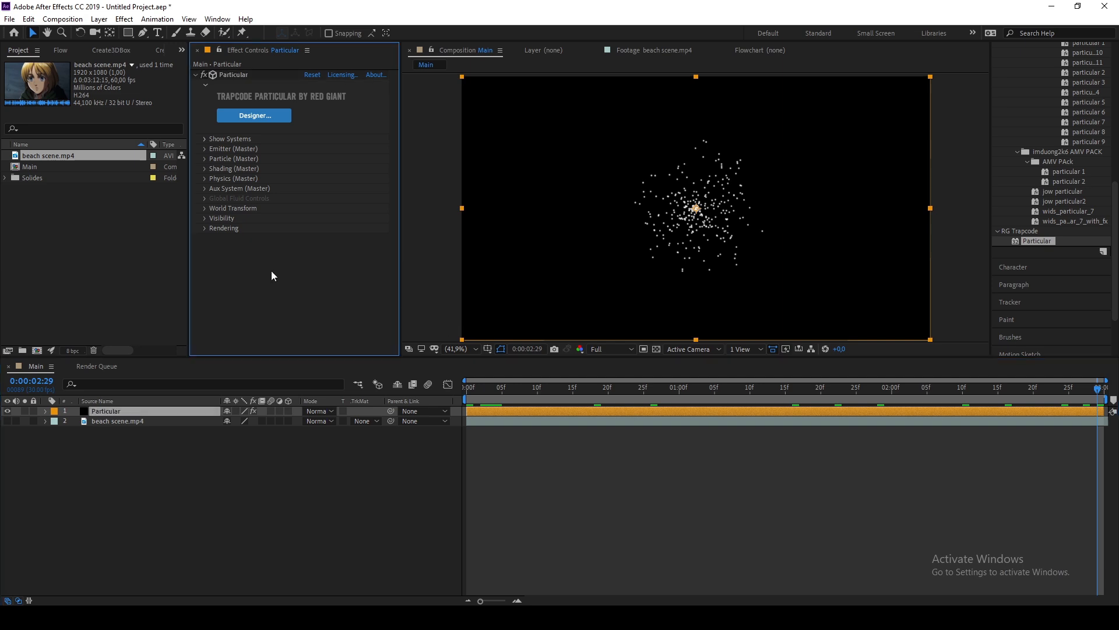
{"action": "left_click", "coordinate": [205, 148]}
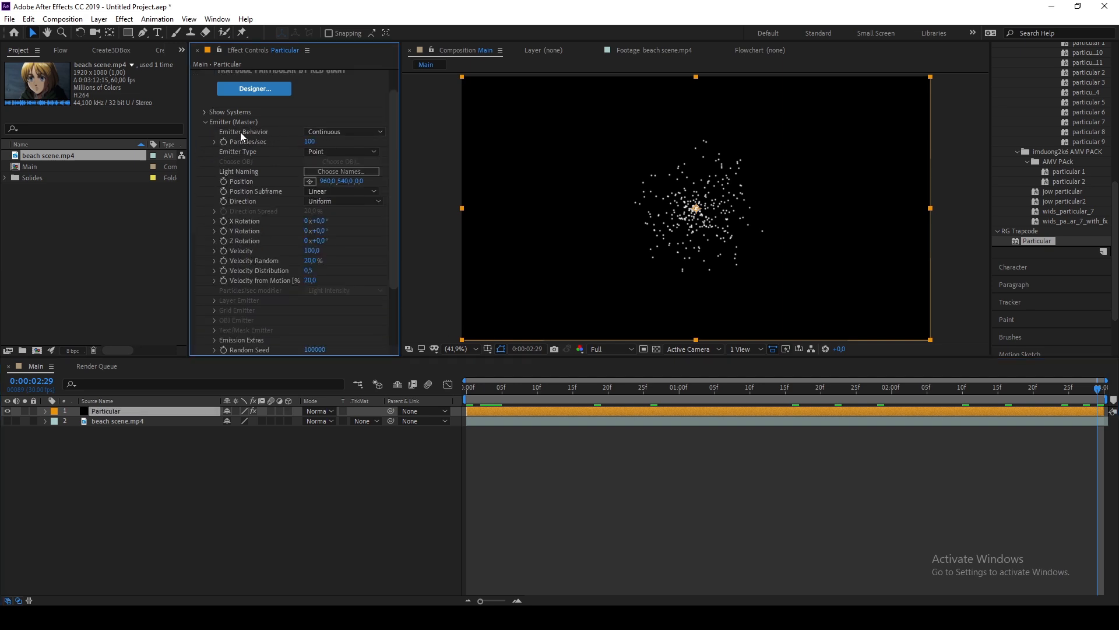
{"action": "left_click", "coordinate": [319, 133]}
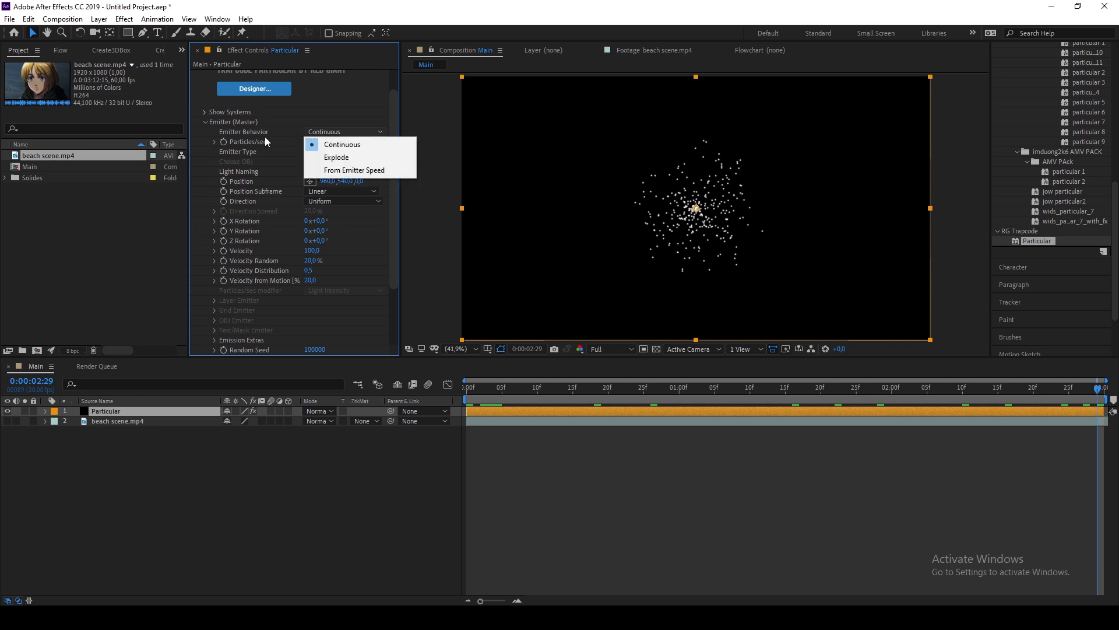
{"action": "left_click", "coordinate": [318, 146]}
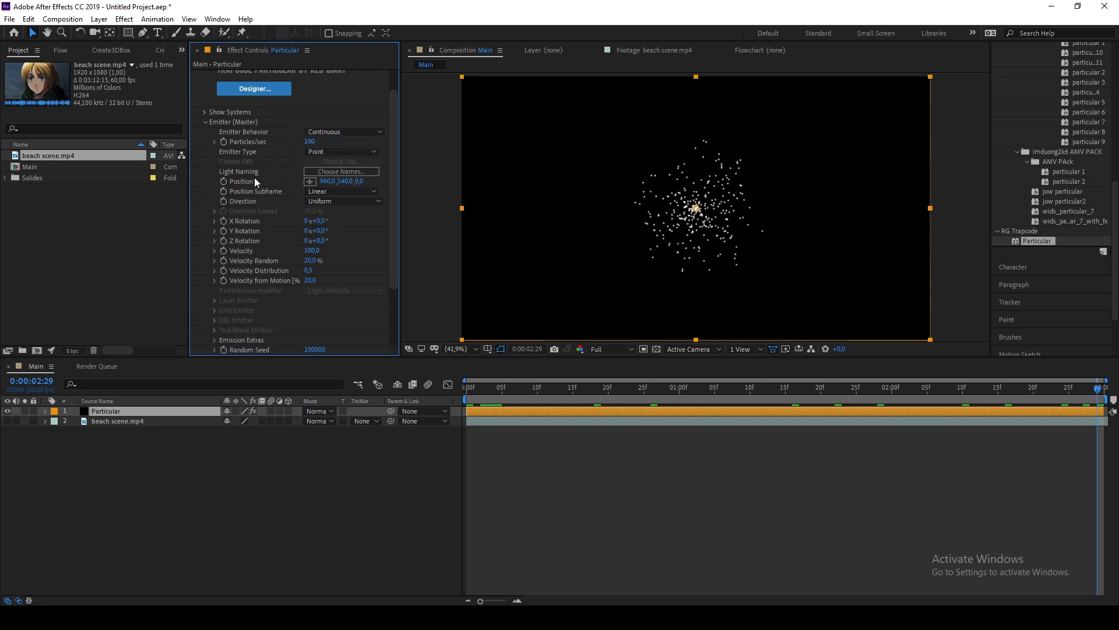
{"action": "left_click", "coordinate": [312, 201]}
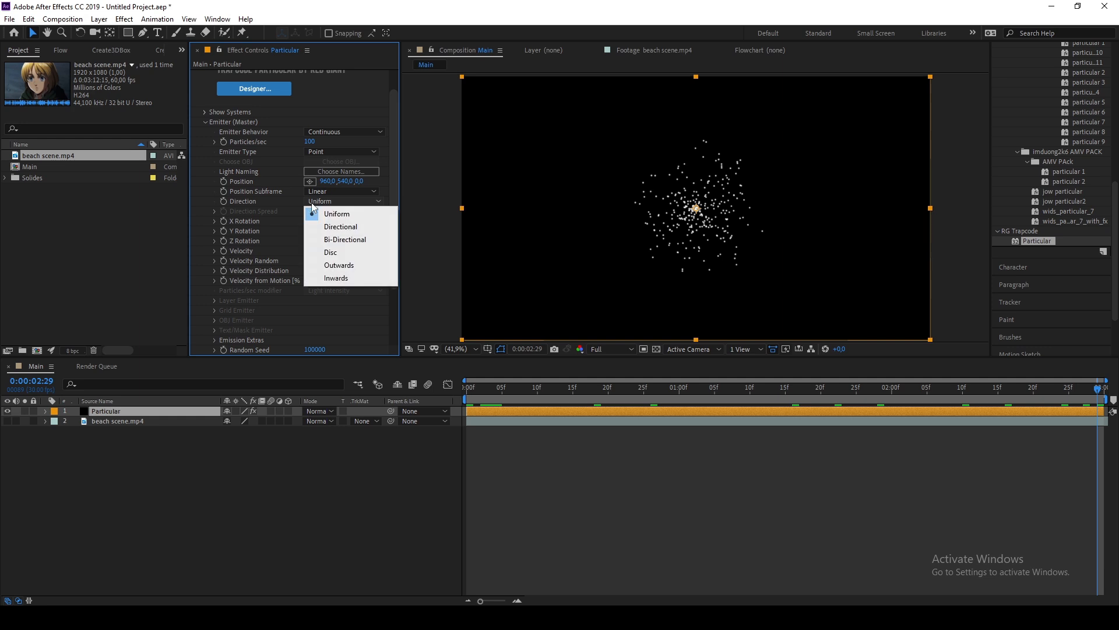
{"action": "left_click", "coordinate": [309, 226]}
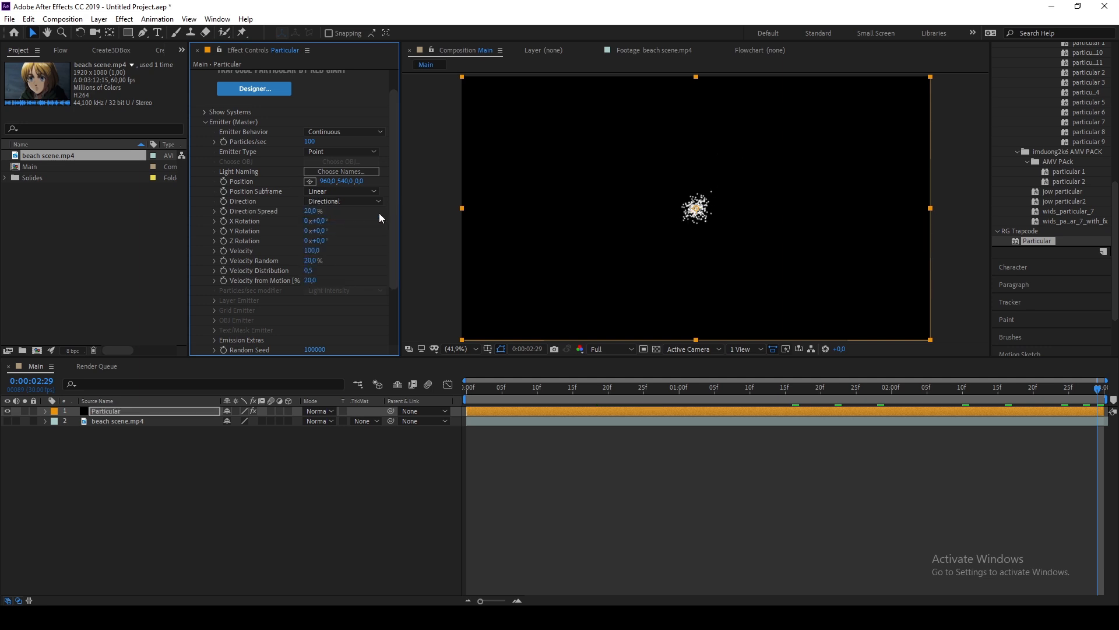
{"action": "left_click", "coordinate": [343, 202]}
{"action": "left_click", "coordinate": [327, 198]}
Set the emitter's Y Rotation to 90° and its X Rotation to 27°.
{"action": "left_click_drag", "start_coordinate": [869, 385], "coordinate": [1098, 385]}
{"action": "left_click", "coordinate": [343, 151]}
{"action": "left_click", "coordinate": [353, 235]}
{"action": "left_click_drag", "start_coordinate": [354, 235], "coordinate": [373, 237]}
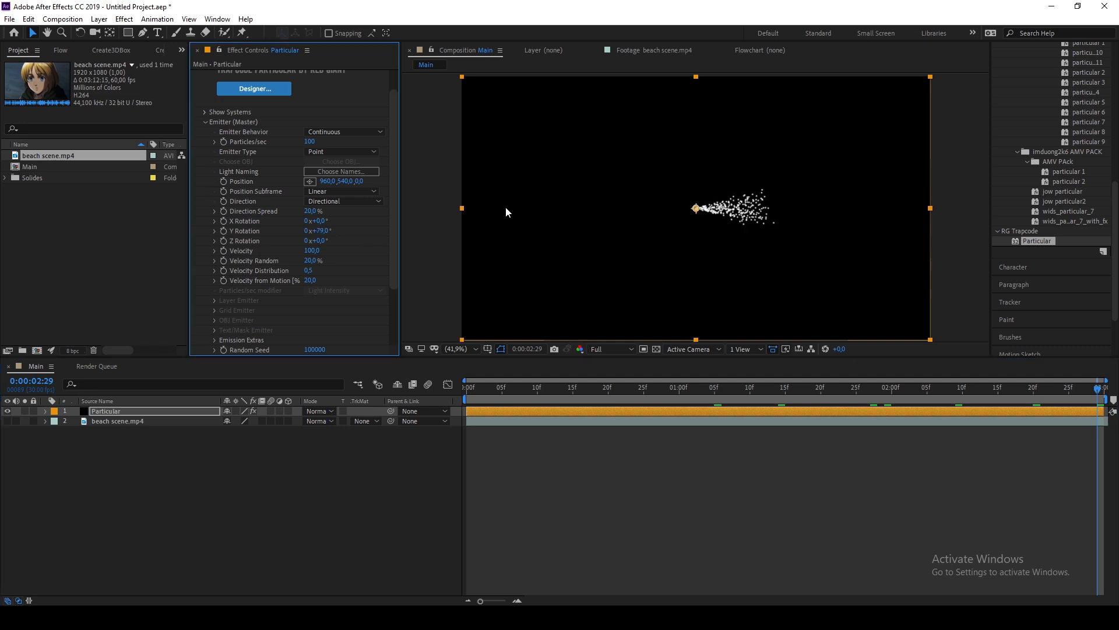
{"action": "left_click", "coordinate": [324, 230]}
{"action": "type", "text": "90"}
{"action": "key", "text": "Return"}
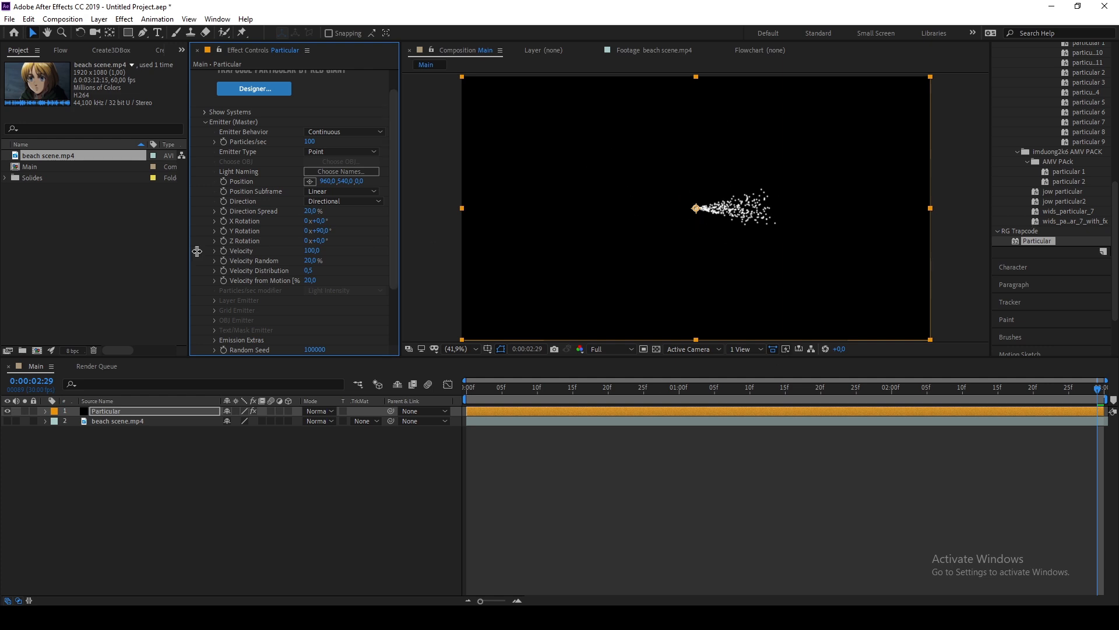
{"action": "left_click_drag", "start_coordinate": [315, 230], "coordinate": [339, 227]}
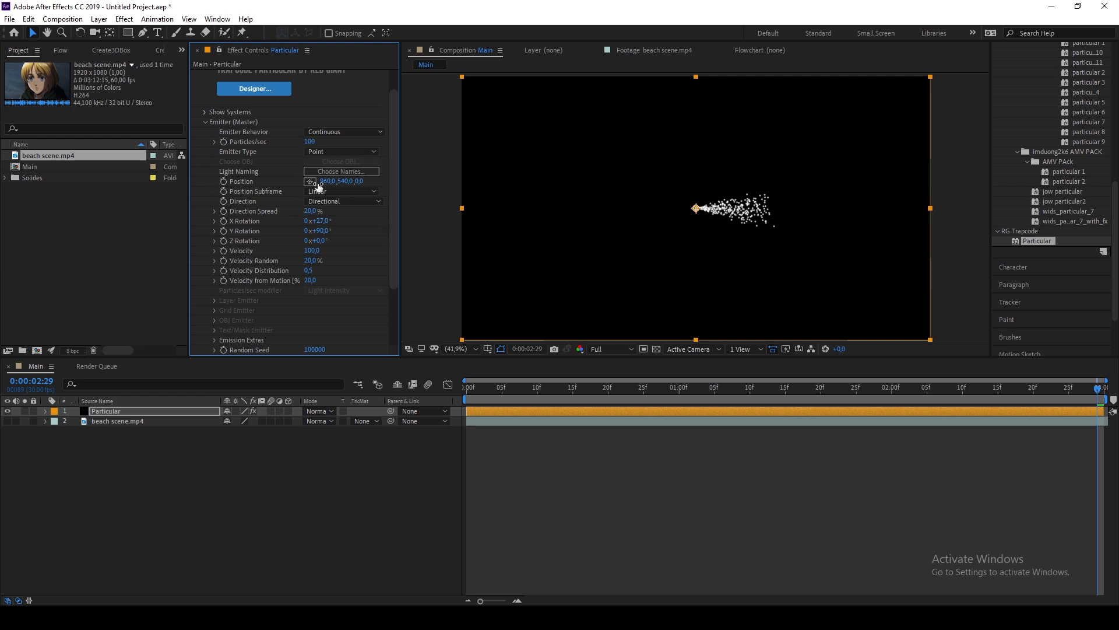
Show the beach scene.mp4 layer and position the emitter on the back of the lone dark-haired character, at about 548, 551.
{"action": "left_click", "coordinate": [8, 421]}
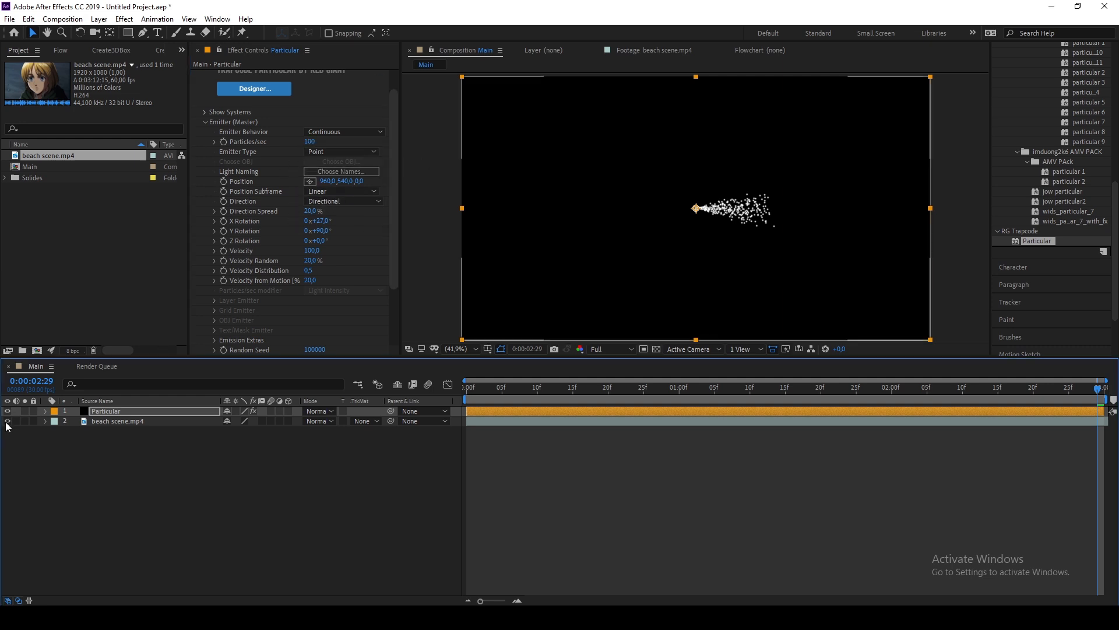
{"action": "left_click_drag", "start_coordinate": [332, 183], "coordinate": [312, 183]}
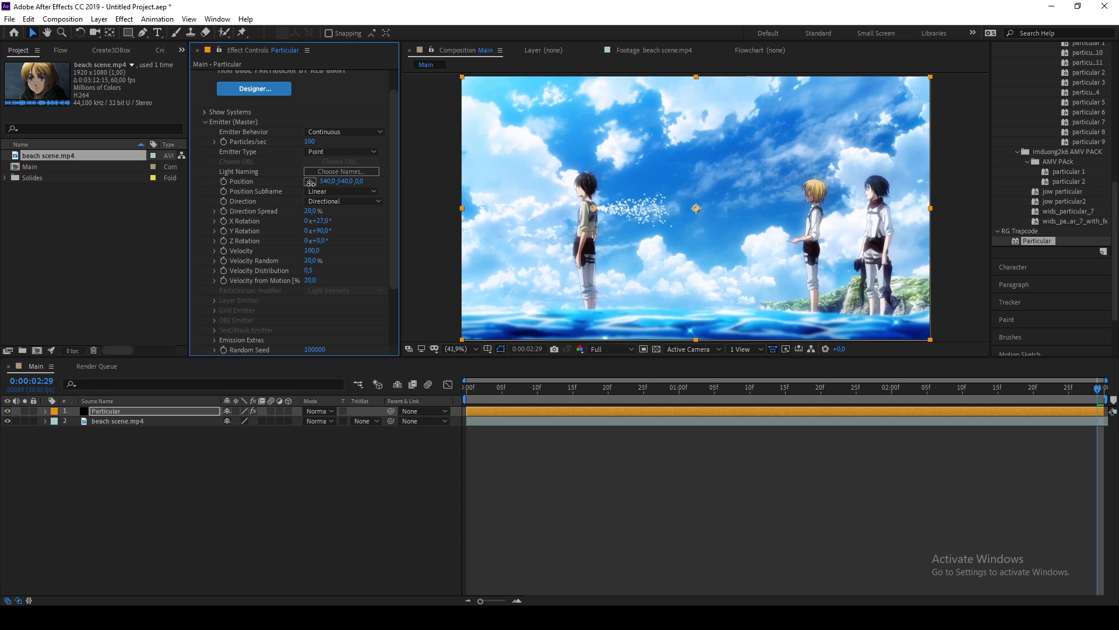
{"action": "scroll", "coordinate": [635, 262], "scroll_direction": "up", "scroll_amount": 4}
{"action": "scroll", "coordinate": [601, 254], "scroll_direction": "down", "scroll_amount": 4}
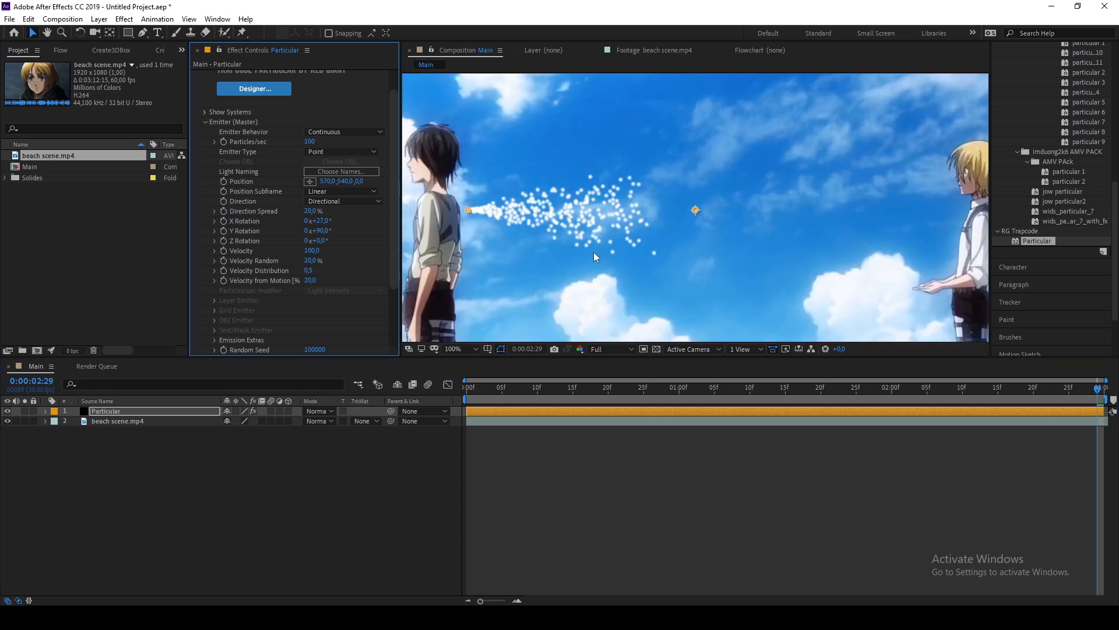
{"action": "scroll", "coordinate": [708, 245], "scroll_direction": "up", "scroll_amount": 1}
{"action": "left_click_drag", "start_coordinate": [791, 251], "coordinate": [679, 262]}
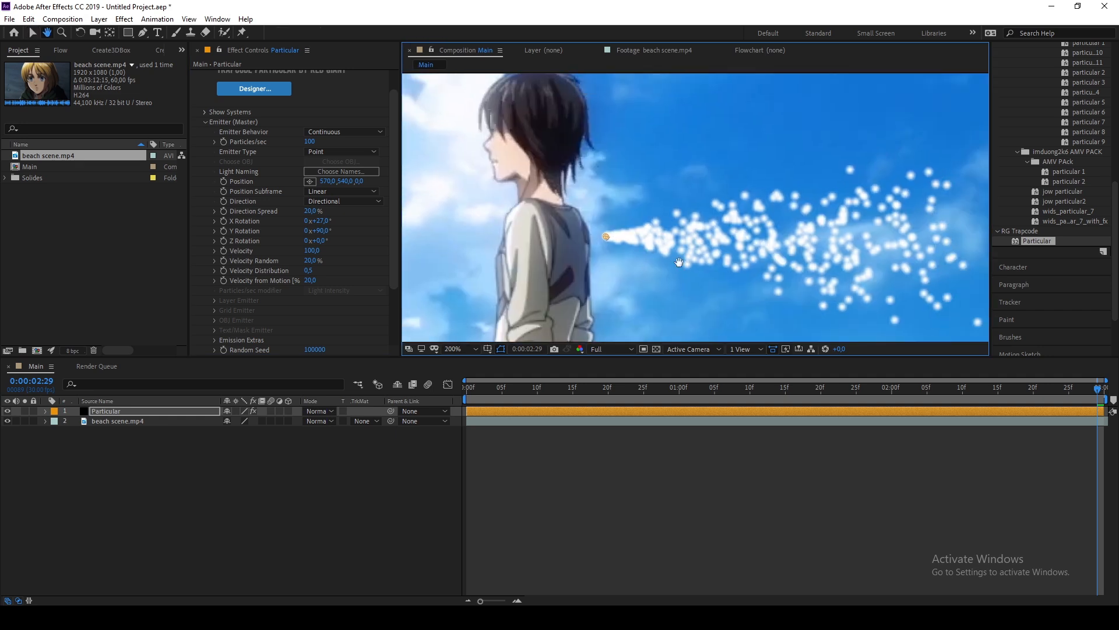
{"action": "key", "text": "v"}
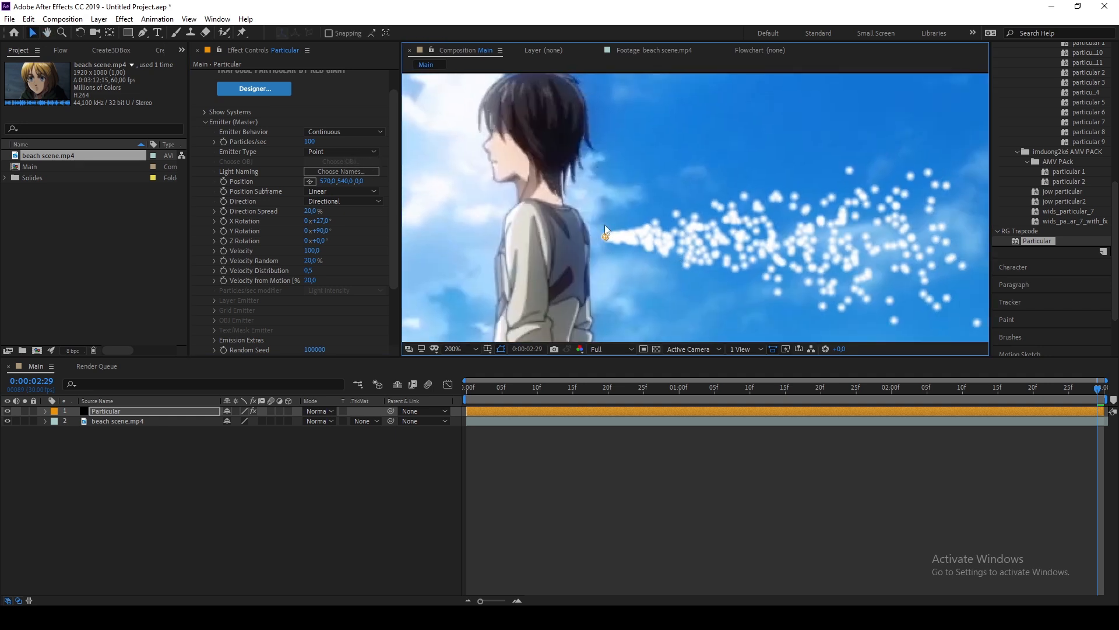
{"action": "left_click_drag", "start_coordinate": [603, 237], "coordinate": [579, 248]}
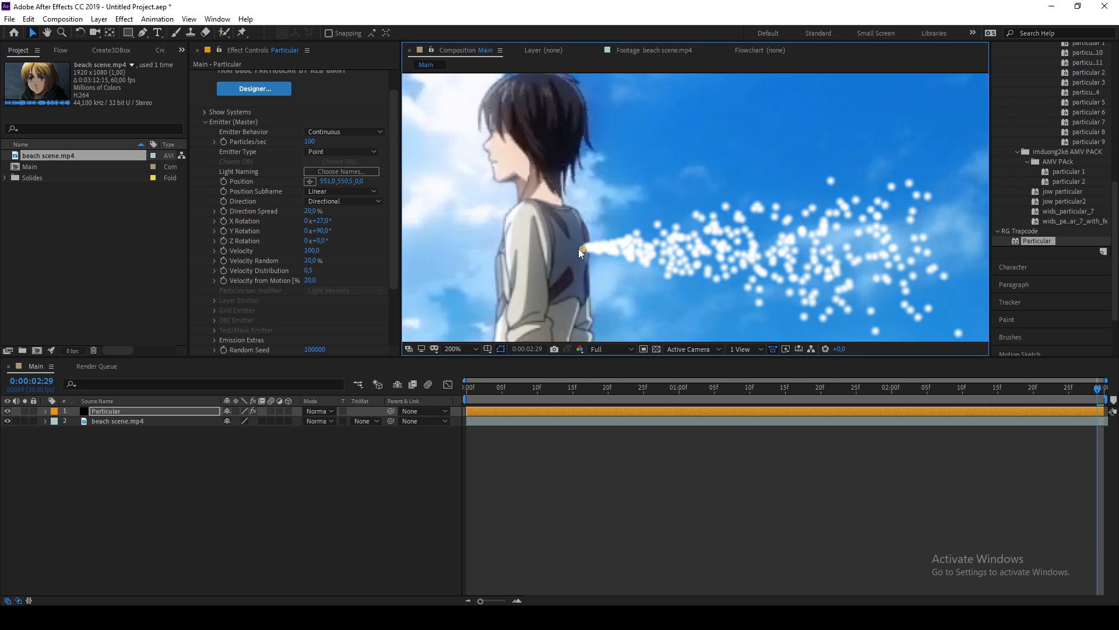
{"action": "left_click", "coordinate": [454, 350]}
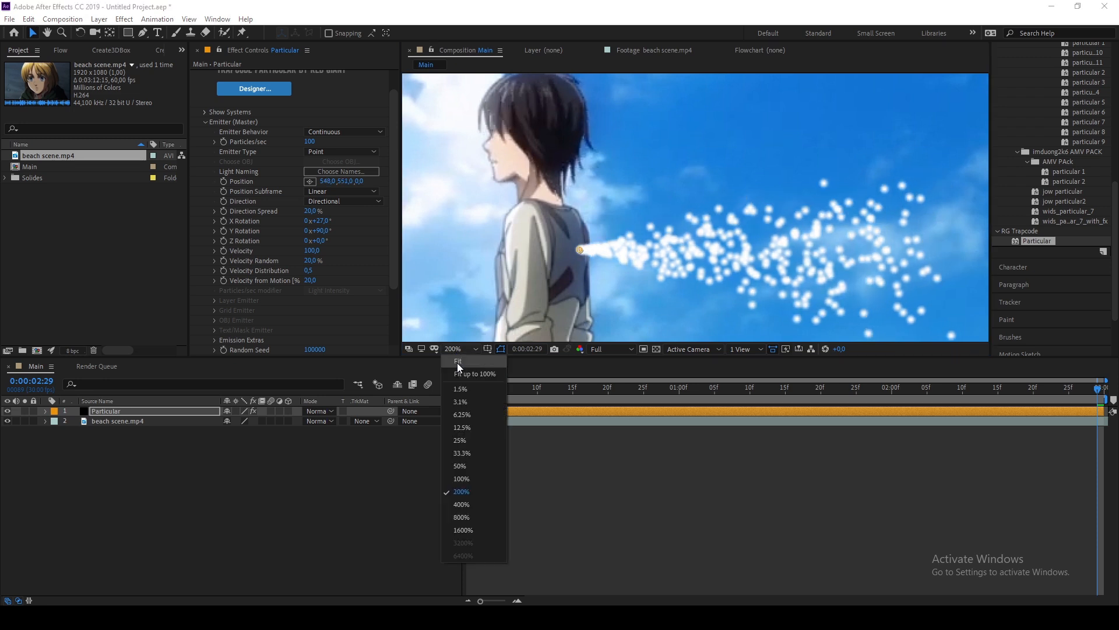
{"action": "left_click", "coordinate": [474, 371]}
{"action": "left_click", "coordinate": [555, 438]}
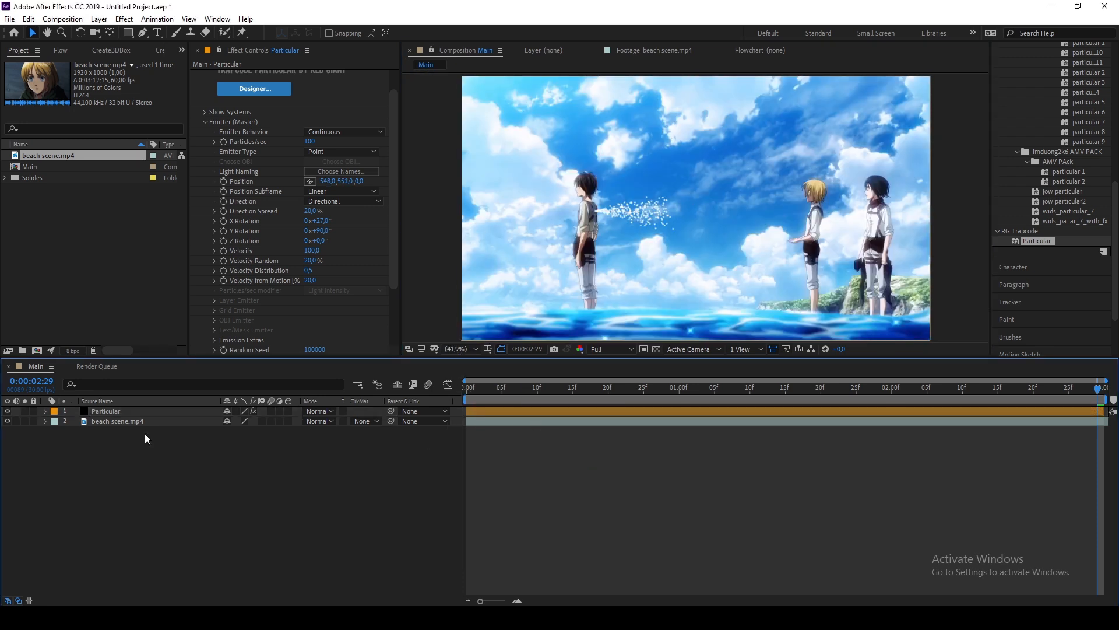
Solo the Particular layer and set the emitter's Particles/sec to 10.
{"action": "left_click", "coordinate": [25, 411]}
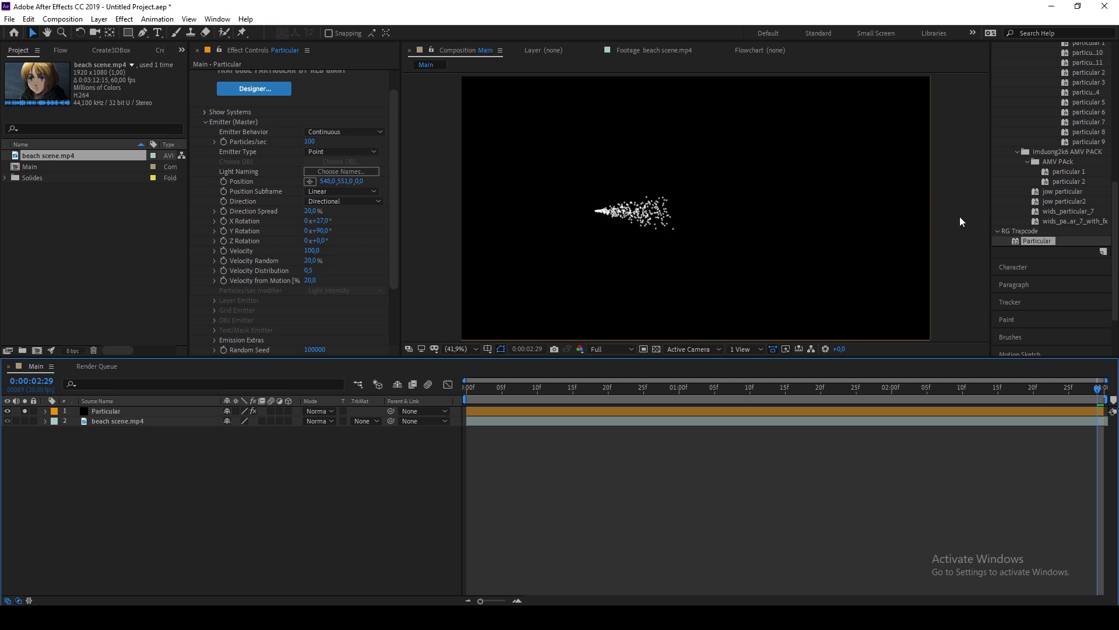
{"action": "left_click", "coordinate": [309, 142]}
{"action": "type", "text": "10"}
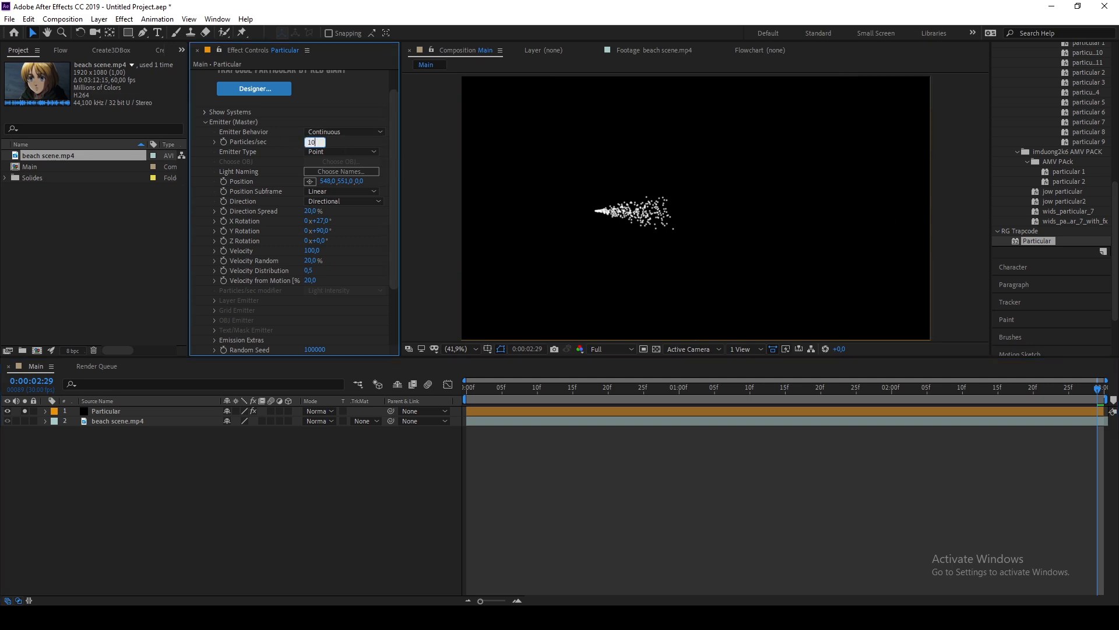
{"action": "key", "text": "Return"}
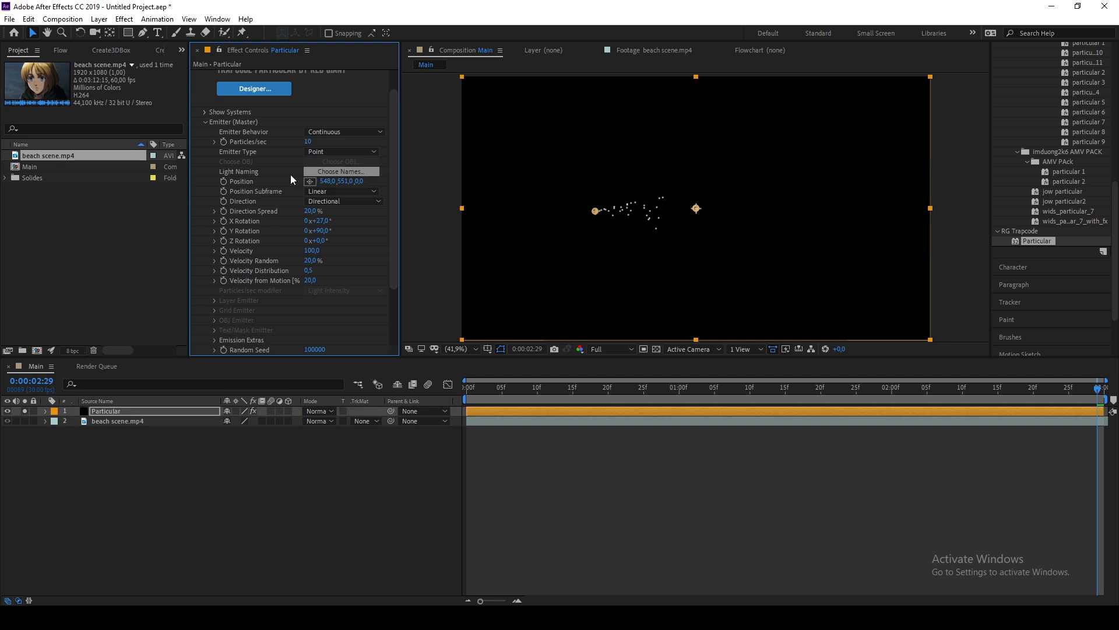
Set the Aux System (Master) Emit option to Continuously.
{"action": "scroll", "coordinate": [291, 174], "scroll_direction": "down", "scroll_amount": 2}
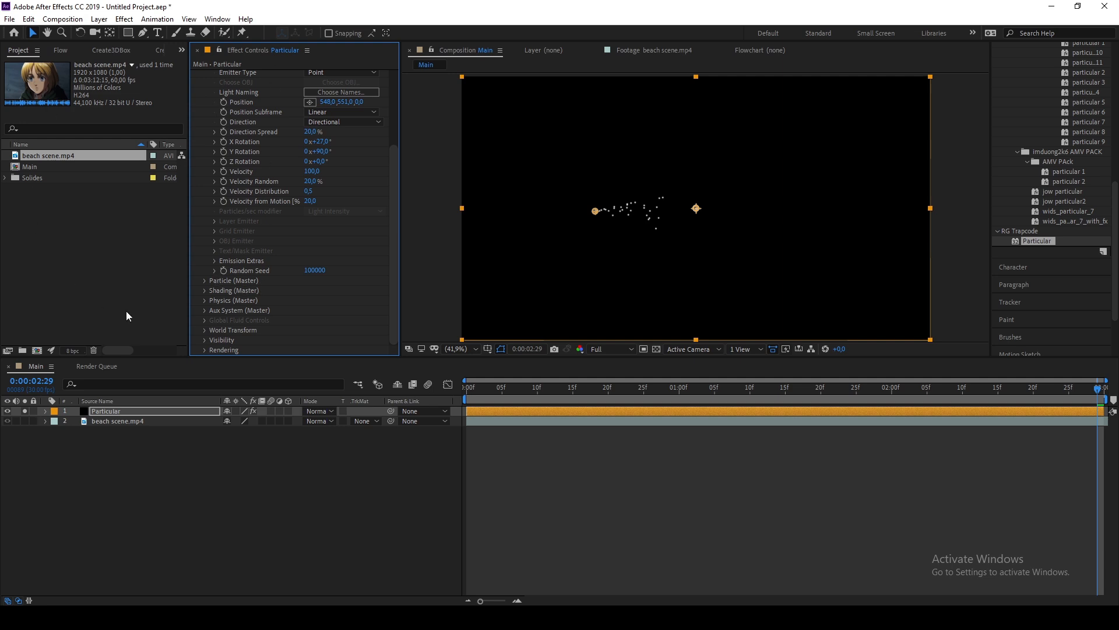
{"action": "left_click", "coordinate": [203, 310]}
{"action": "scroll", "coordinate": [256, 202], "scroll_direction": "up", "scroll_amount": 5}
{"action": "scroll", "coordinate": [280, 175], "scroll_direction": "down", "scroll_amount": 3}
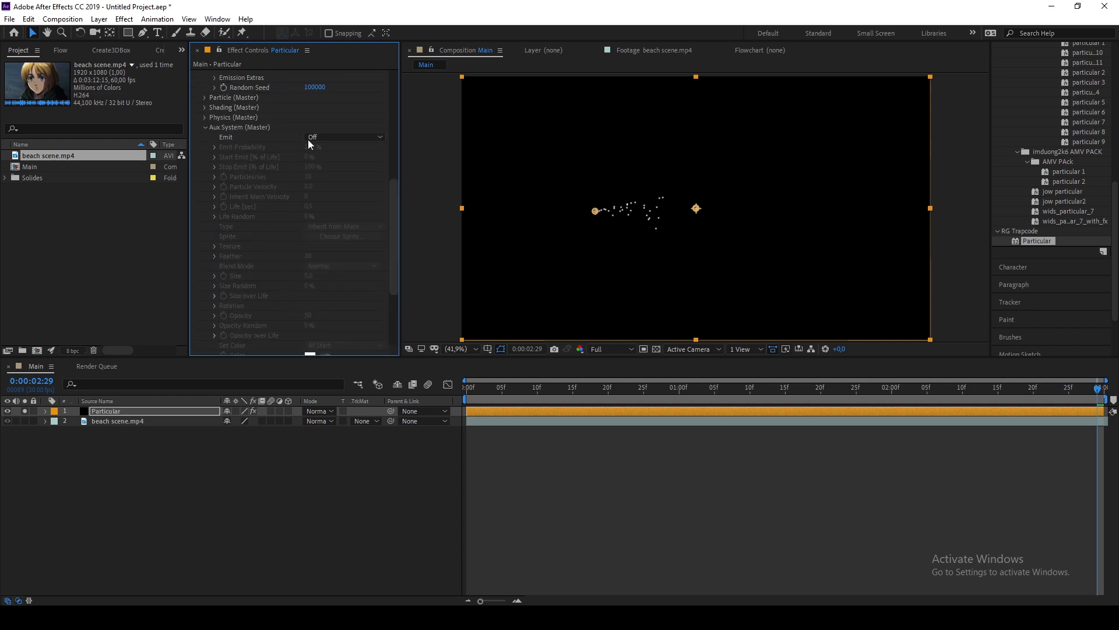
{"action": "left_click", "coordinate": [313, 138]}
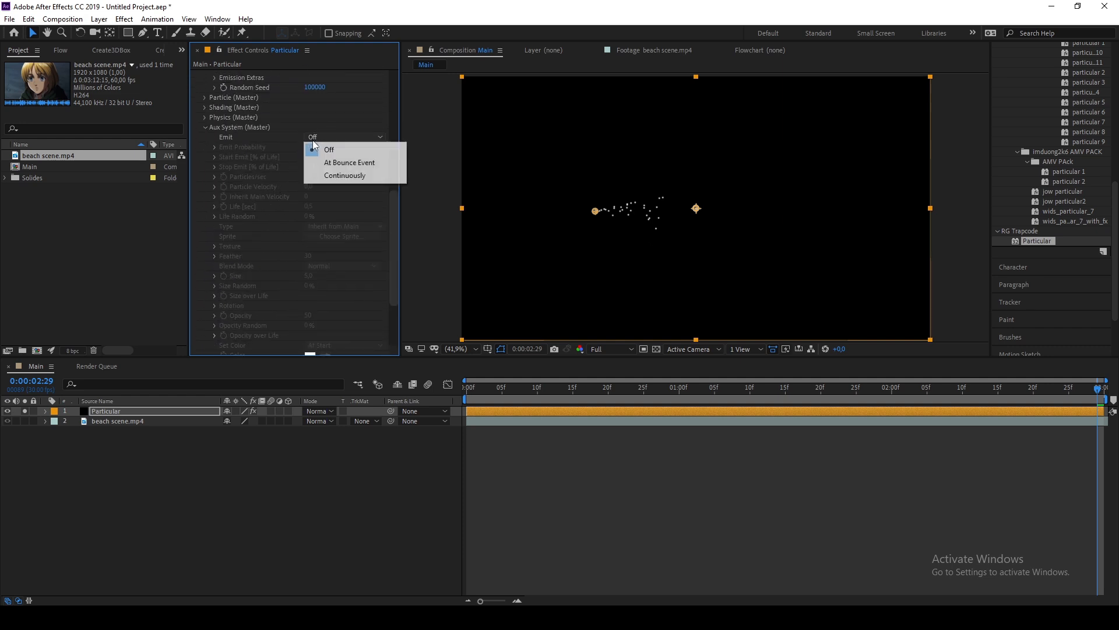
{"action": "left_click", "coordinate": [321, 176]}
{"action": "key", "text": "slash"}
{"action": "key", "text": "comma"}
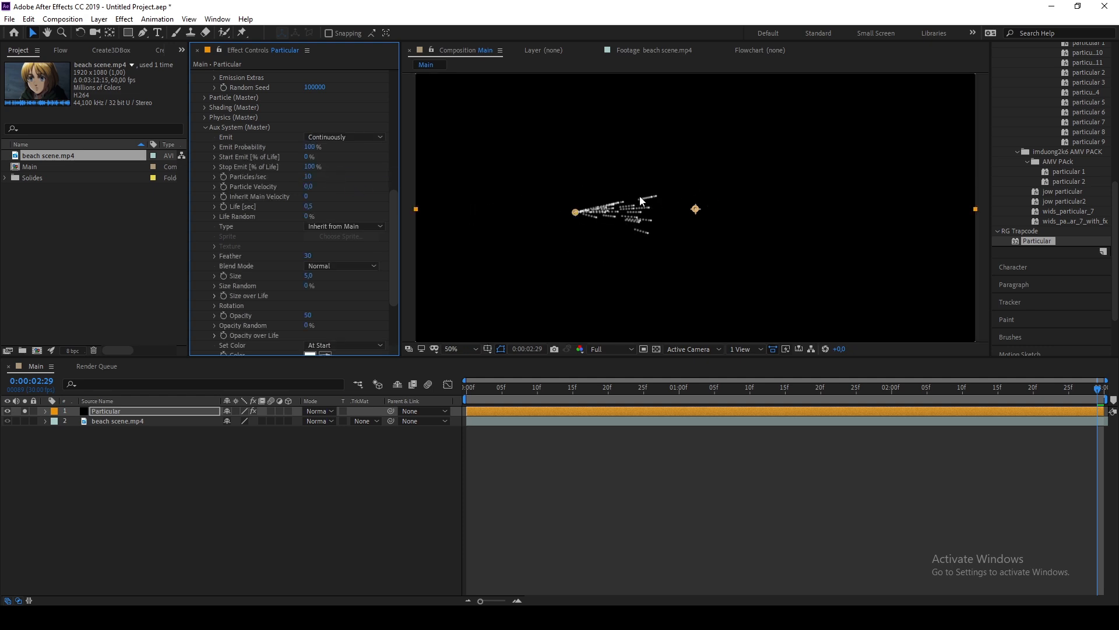
Set Pre Run in the emitter's Emission Extras to 100% and inspect the particle trails up close.
{"action": "scroll", "coordinate": [259, 193], "scroll_direction": "up", "scroll_amount": 10}
{"action": "scroll", "coordinate": [269, 176], "scroll_direction": "down", "scroll_amount": 4}
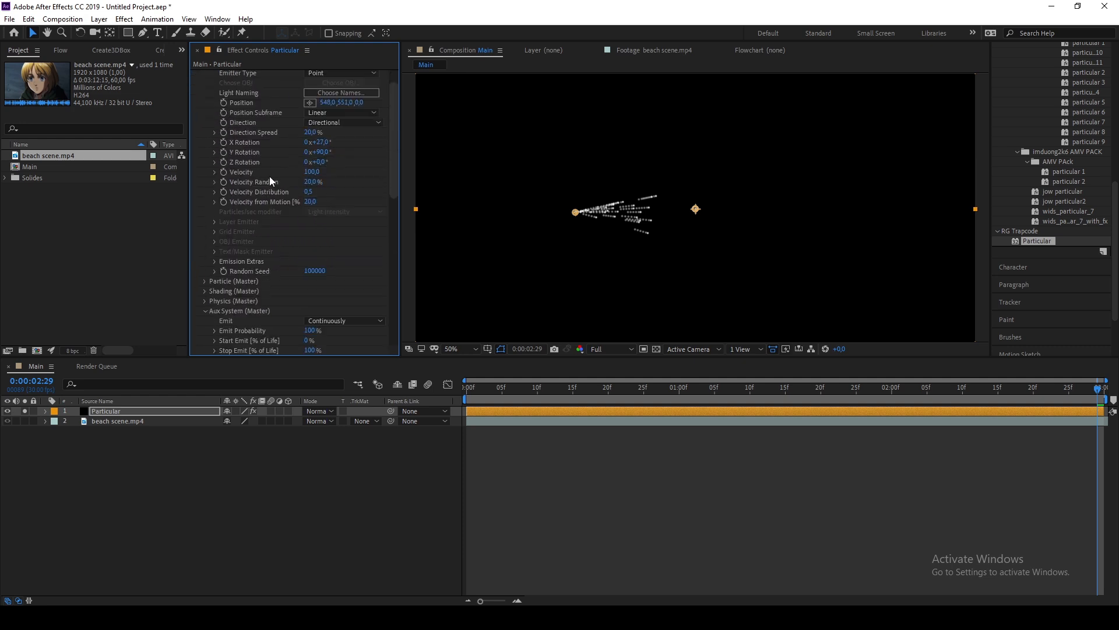
{"action": "left_click", "coordinate": [214, 261]}
{"action": "scroll", "coordinate": [310, 229], "scroll_direction": "down", "scroll_amount": 2}
{"action": "left_click_drag", "start_coordinate": [569, 216], "coordinate": [618, 231]}
{"action": "left_click", "coordinate": [463, 348]}
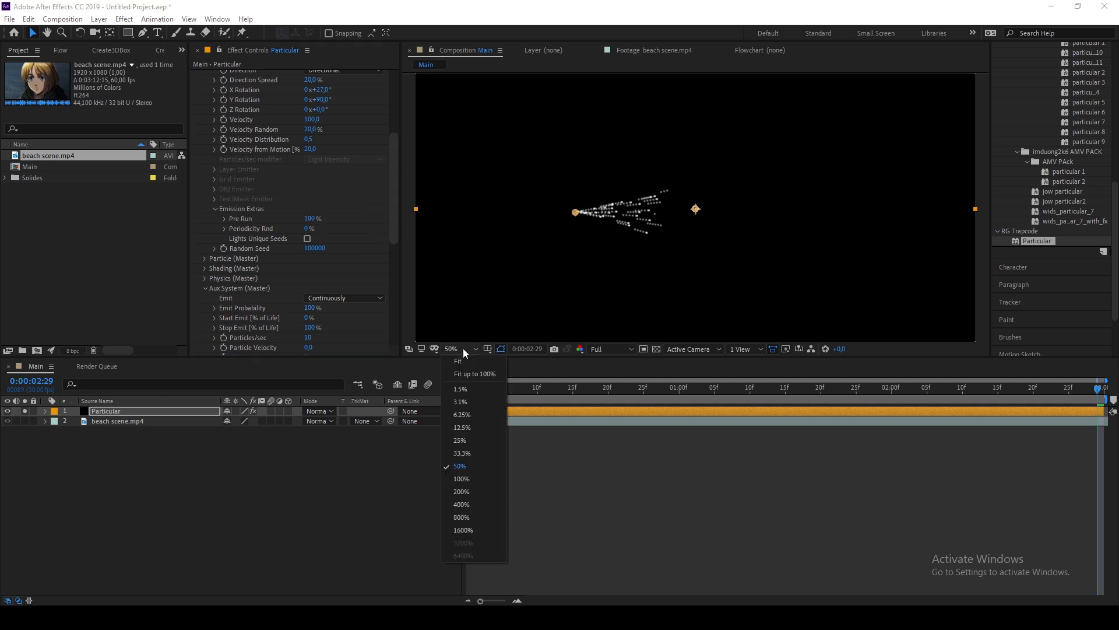
{"action": "left_click", "coordinate": [467, 374]}
{"action": "scroll", "coordinate": [587, 207], "scroll_direction": "up", "scroll_amount": 1}
{"action": "key", "text": "period"}
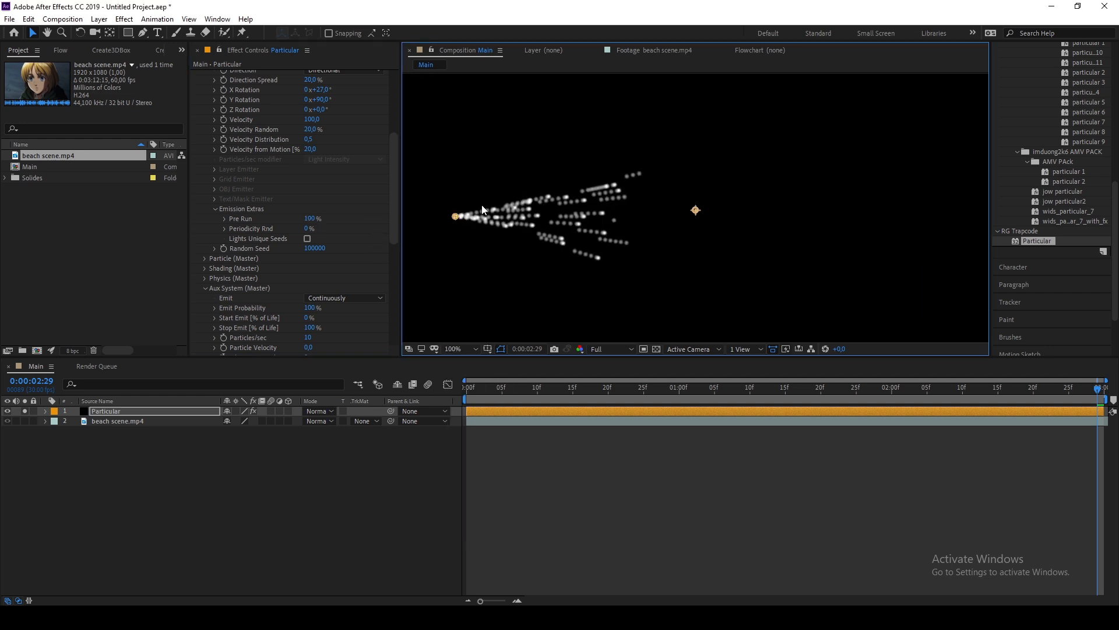
{"action": "key", "text": "comma"}
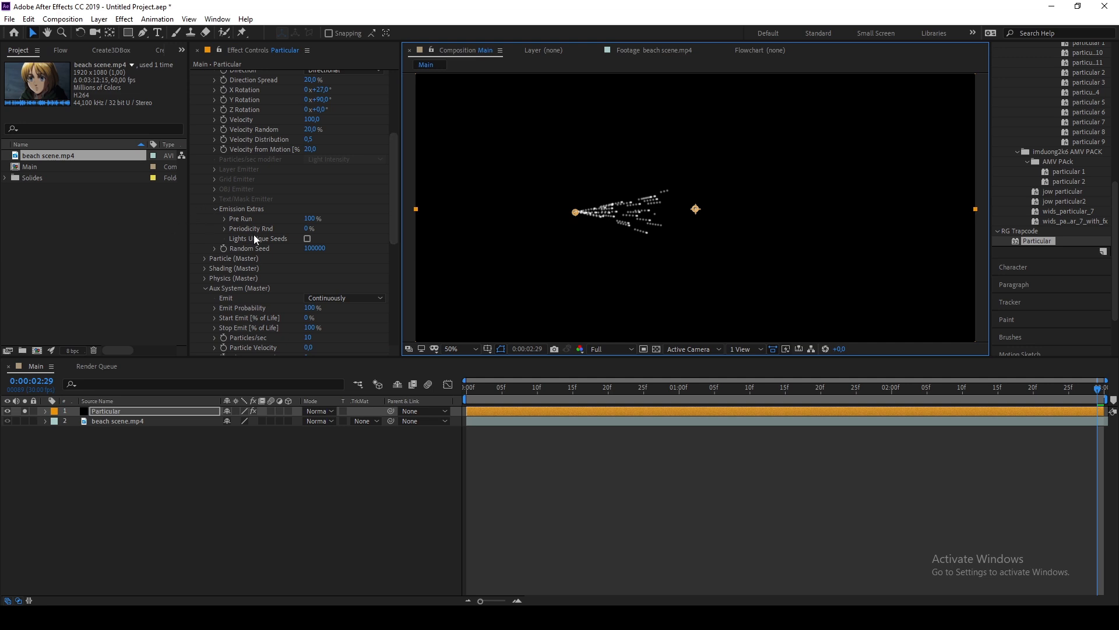
Raise the Aux System's Particles/sec to 157 to turn the dotted trails into solid streaks.
{"action": "scroll", "coordinate": [254, 234], "scroll_direction": "down", "scroll_amount": 4}
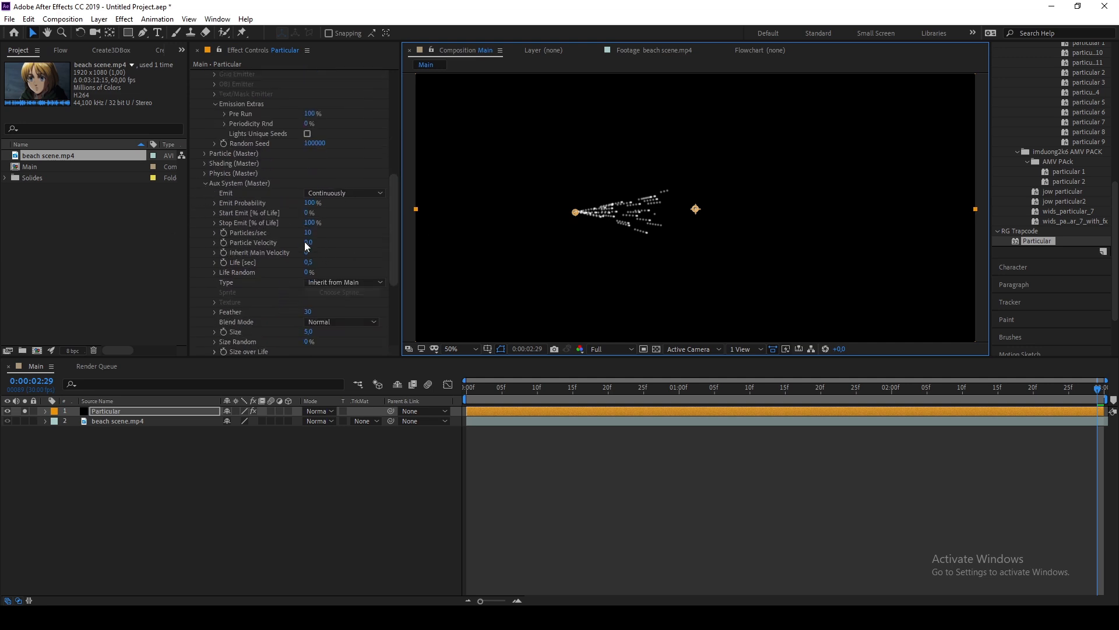
{"action": "left_click_drag", "start_coordinate": [310, 233], "coordinate": [398, 236]}
{"action": "key", "text": "period"}
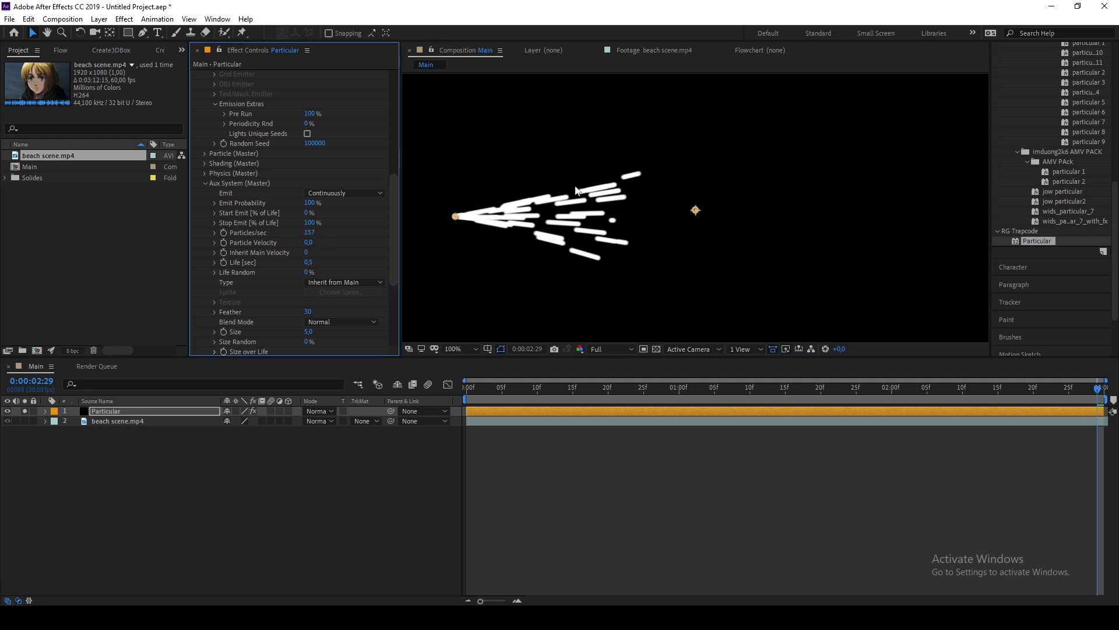
{"action": "left_click", "coordinate": [309, 233]}
{"action": "left_click", "coordinate": [333, 244]}
Set the Aux System's Life to 2 seconds.
{"action": "scroll", "coordinate": [287, 242], "scroll_direction": "down", "scroll_amount": 1}
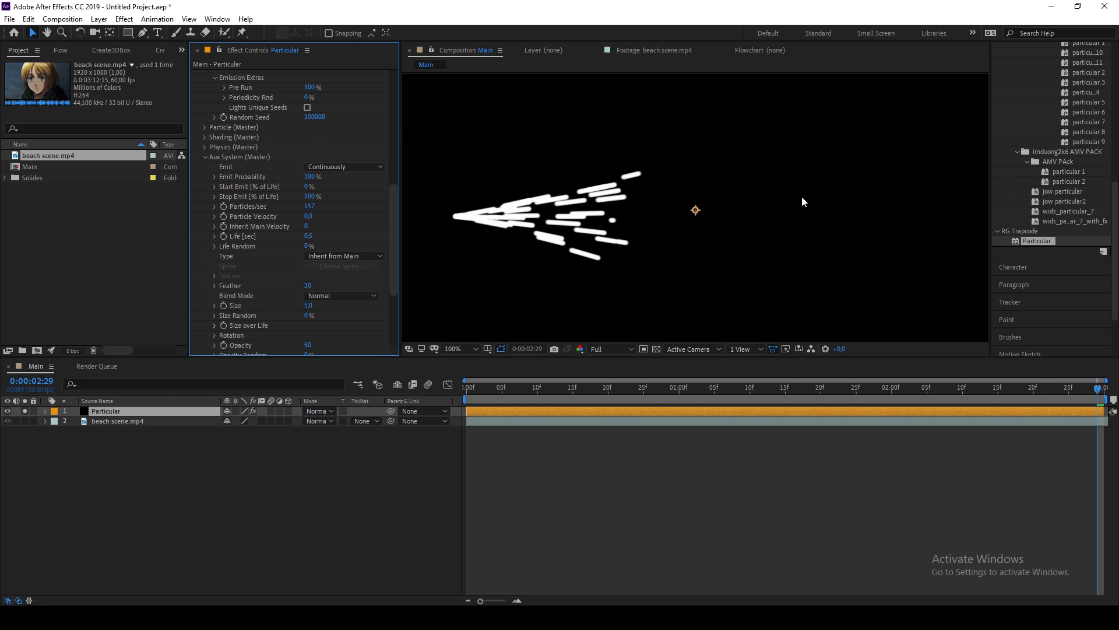
{"action": "left_click", "coordinate": [311, 236]}
{"action": "type", "text": "2"}
{"action": "key", "text": "Return"}
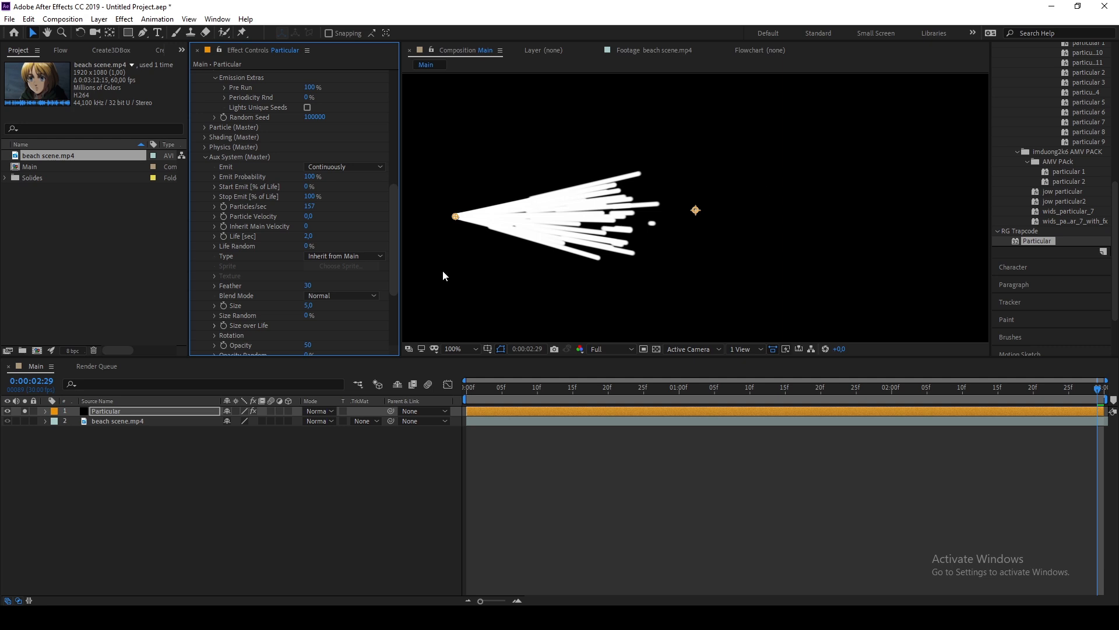
Set Life in Particle (Master) to 15 seconds so the streaks travel farther across the frame.
{"action": "scroll", "coordinate": [344, 206], "scroll_direction": "down", "scroll_amount": 3}
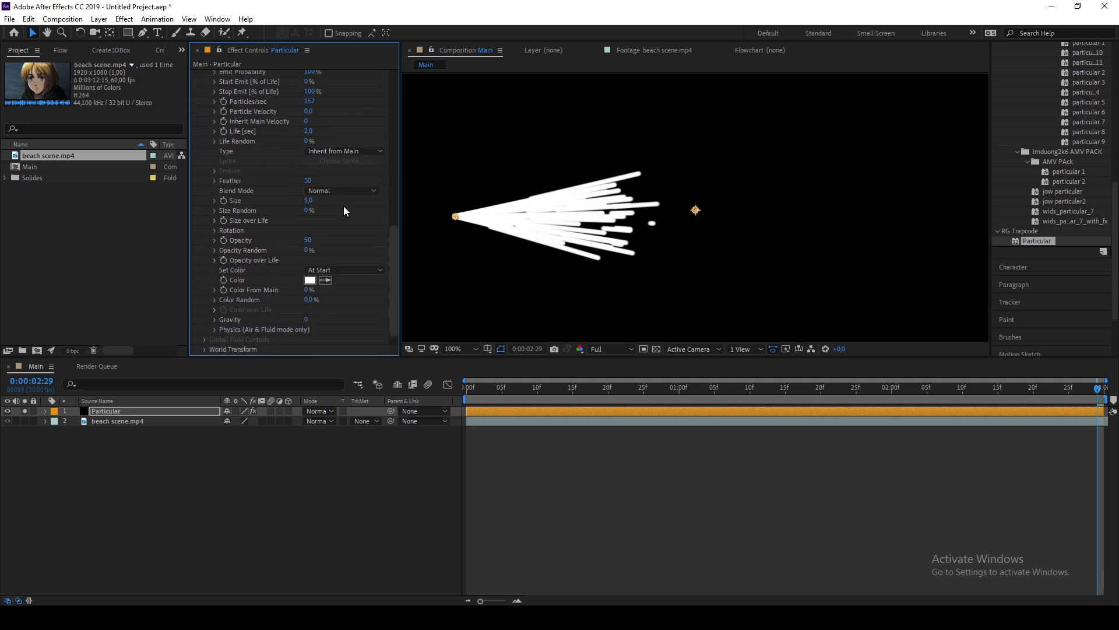
{"action": "scroll", "coordinate": [294, 205], "scroll_direction": "up", "scroll_amount": 10}
{"action": "scroll", "coordinate": [251, 195], "scroll_direction": "down", "scroll_amount": 1}
{"action": "scroll", "coordinate": [227, 209], "scroll_direction": "down", "scroll_amount": 2}
{"action": "left_click", "coordinate": [204, 284]}
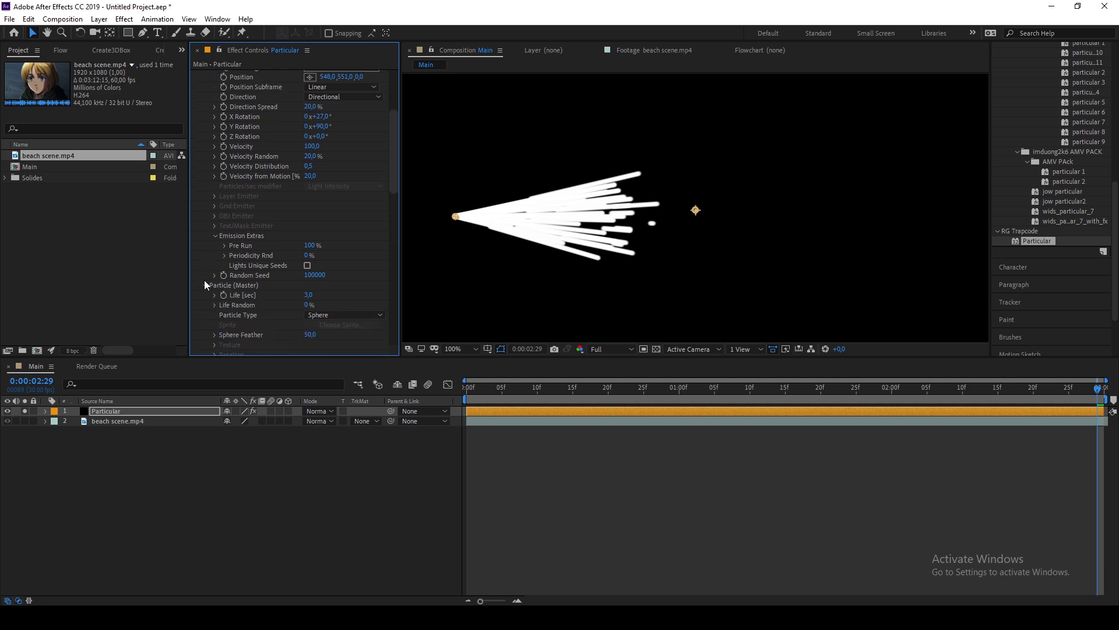
{"action": "scroll", "coordinate": [227, 256], "scroll_direction": "down", "scroll_amount": 4}
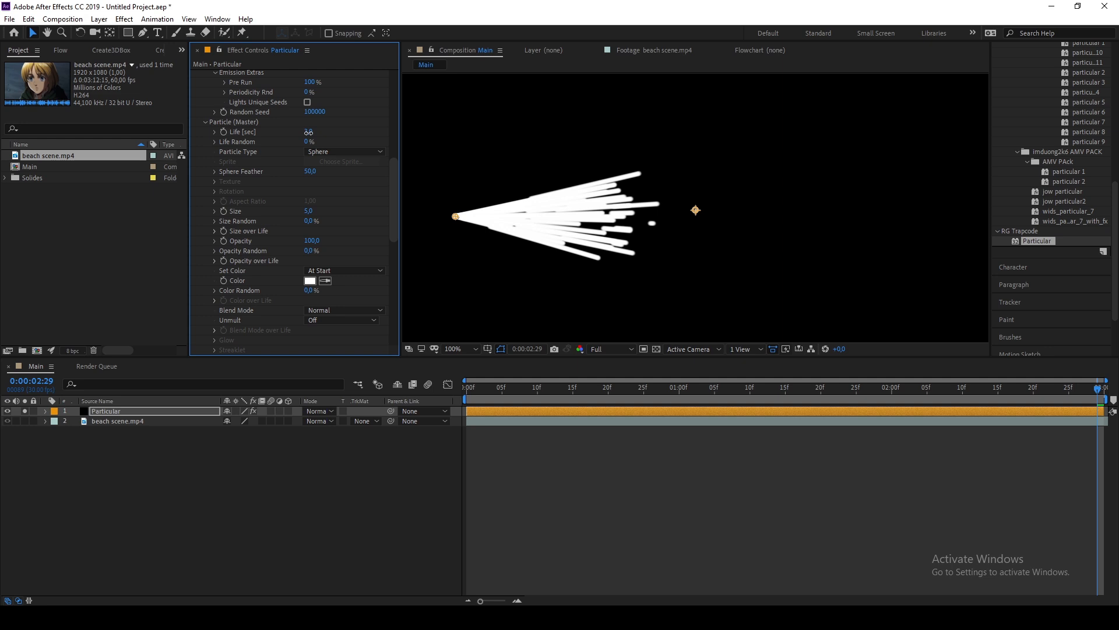
{"action": "mouse_move", "coordinate": [308, 132]}
{"action": "left_mouse_down"}
{"action": "mouse_move", "coordinate": [349, 137]}
{"action": "mouse_move", "coordinate": [448, 249]}
{"action": "mouse_move", "coordinate": [465, 359]}
{"action": "left_mouse_up"}
{"action": "left_click", "coordinate": [460, 348]}
{"action": "left_click", "coordinate": [505, 373]}
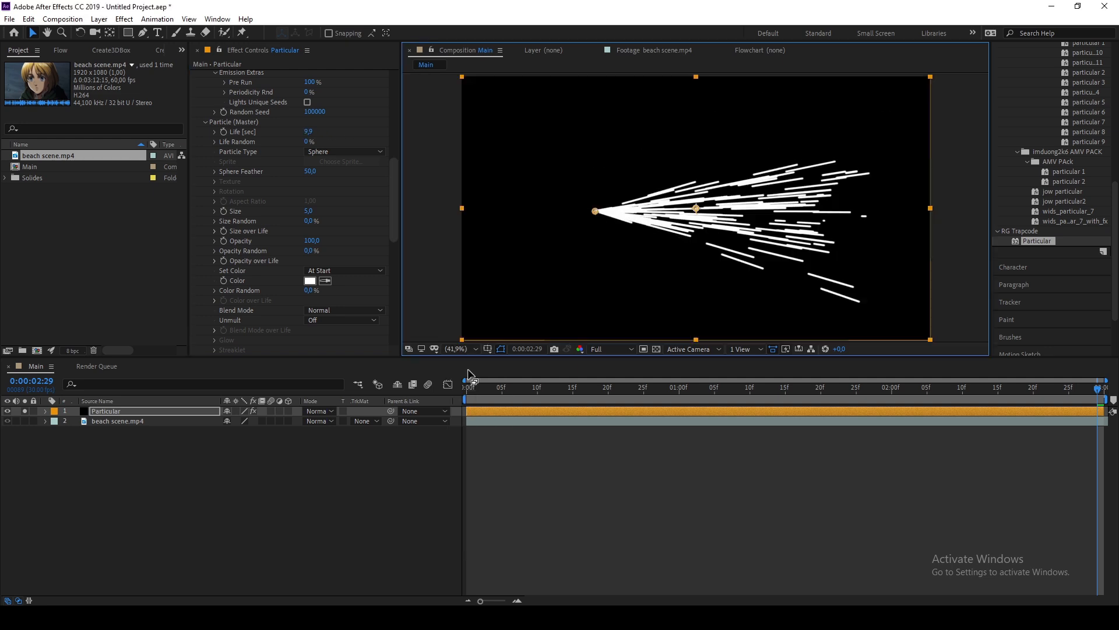
{"action": "left_click_drag", "start_coordinate": [309, 131], "coordinate": [434, 133]}
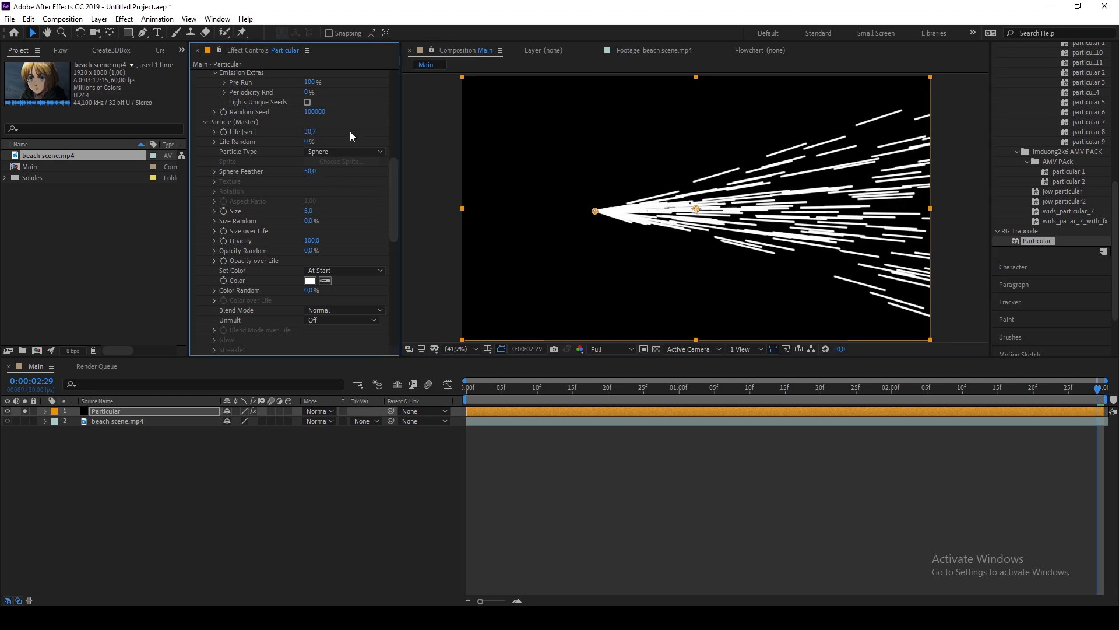
{"action": "left_click", "coordinate": [311, 134]}
{"action": "type", "text": "28,1"}
{"action": "key", "text": "Return"}
{"action": "type", "text": "15"}
{"action": "key", "text": "Return"}
Return to the first frame and set Pre Run in the emitter's Emission Extras to 64%.
{"action": "left_click_drag", "start_coordinate": [810, 384], "coordinate": [418, 390]}
{"action": "scroll", "coordinate": [338, 160], "scroll_direction": "up", "scroll_amount": 5}
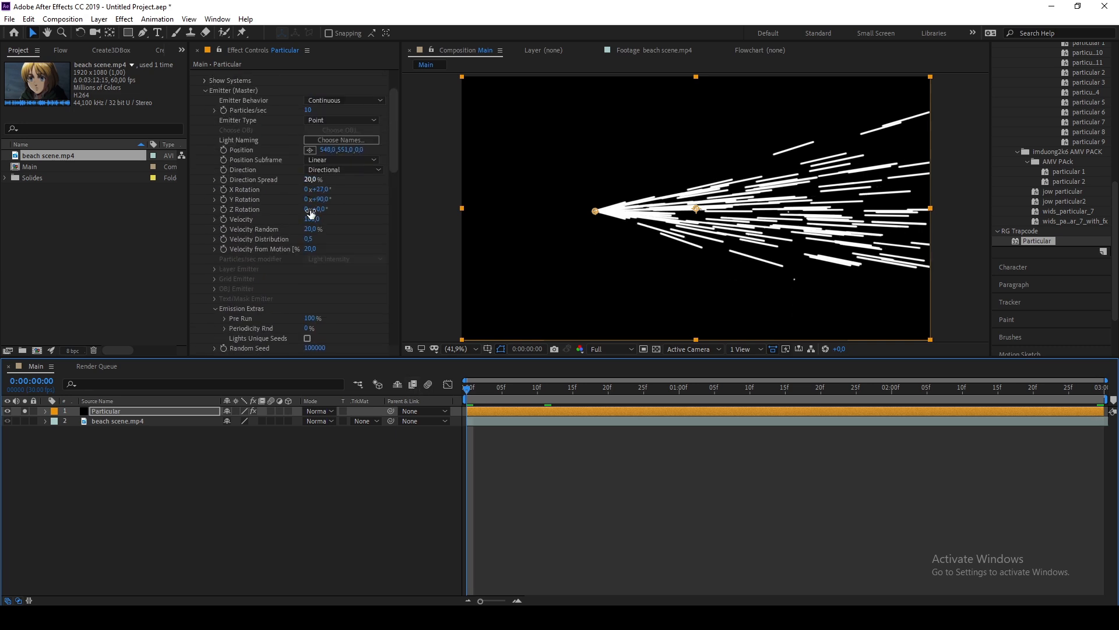
{"action": "left_click_drag", "start_coordinate": [231, 266], "coordinate": [122, 268]}
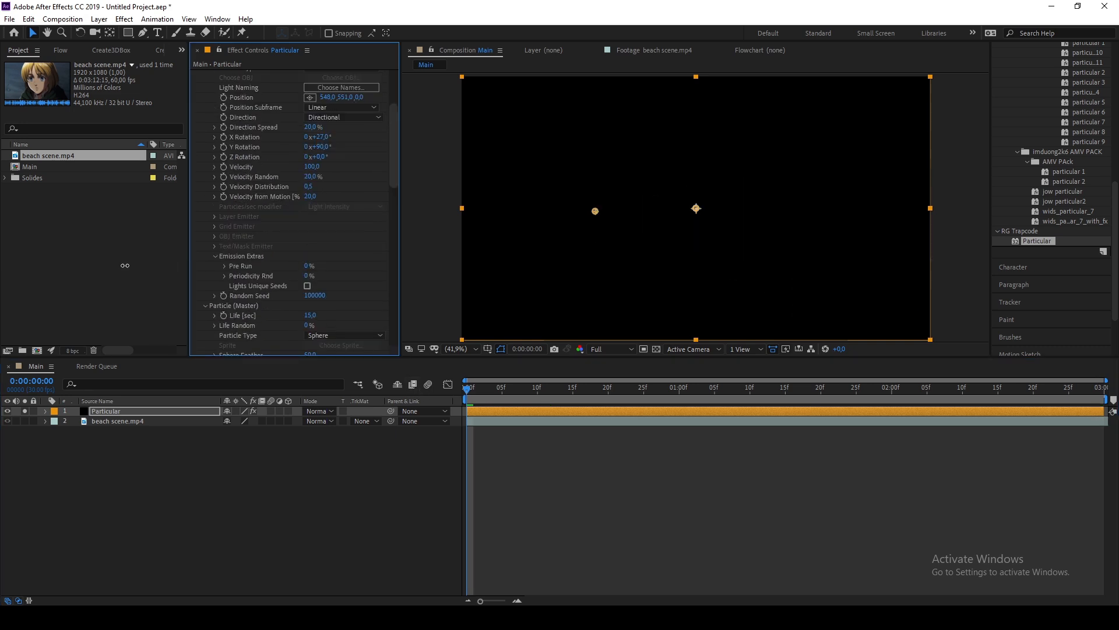
{"action": "left_click_drag", "start_coordinate": [307, 267], "coordinate": [352, 276]}
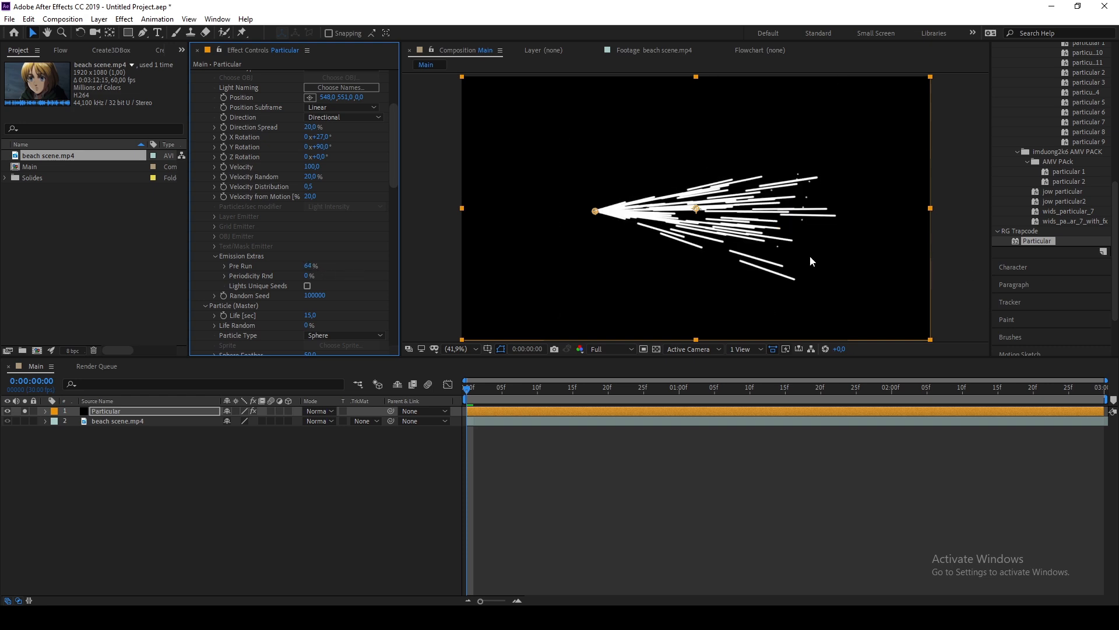
Set Size in Particle (Master) to 0, inspect the streak ends up close, and fit the composition back in view.
{"action": "scroll", "coordinate": [733, 227], "scroll_direction": "up", "scroll_amount": 1}
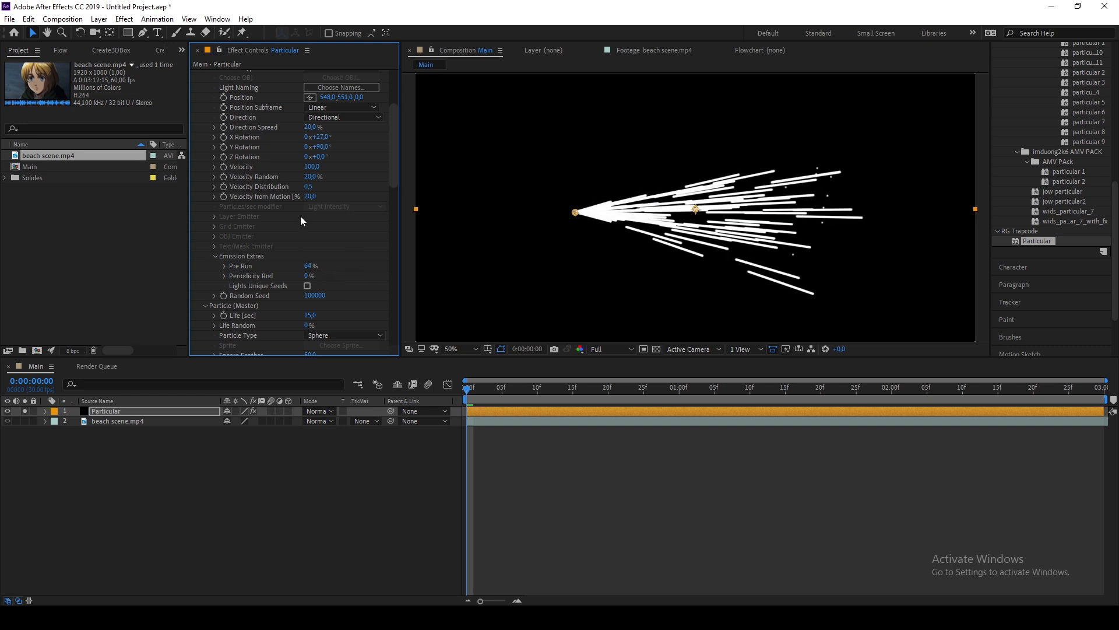
{"action": "scroll", "coordinate": [301, 217], "scroll_direction": "down", "scroll_amount": 5}
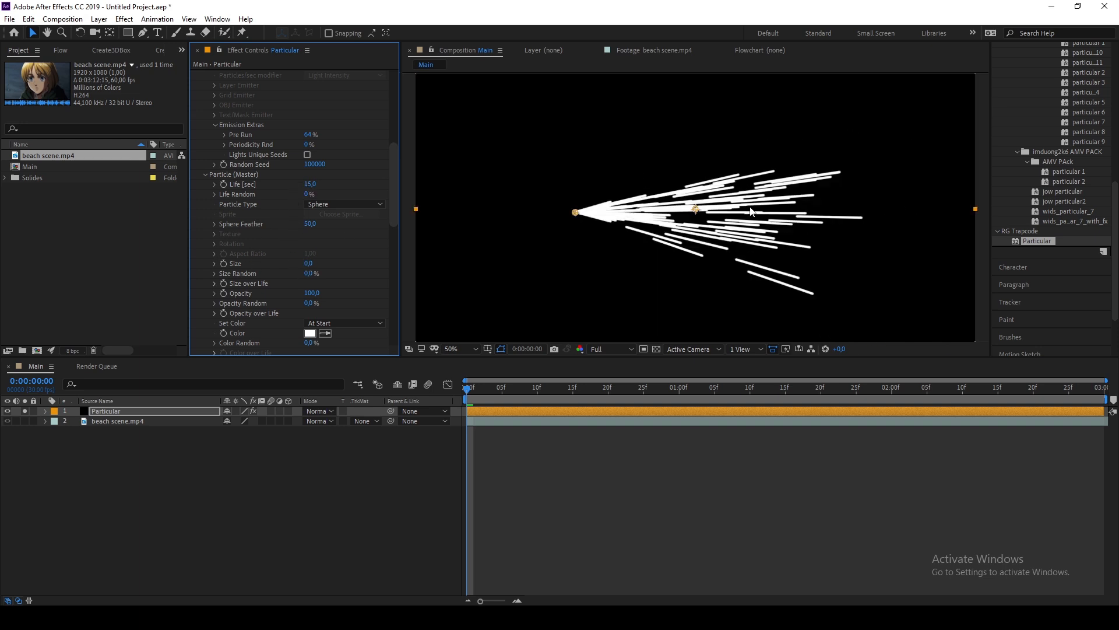
{"action": "key", "text": "slash"}
{"action": "key", "text": "h"}
{"action": "left_click_drag", "start_coordinate": [770, 178], "coordinate": [644, 152]}
{"action": "scroll", "coordinate": [277, 186], "scroll_direction": "down", "scroll_amount": 1}
{"action": "scroll", "coordinate": [278, 187], "scroll_direction": "down", "scroll_amount": 4}
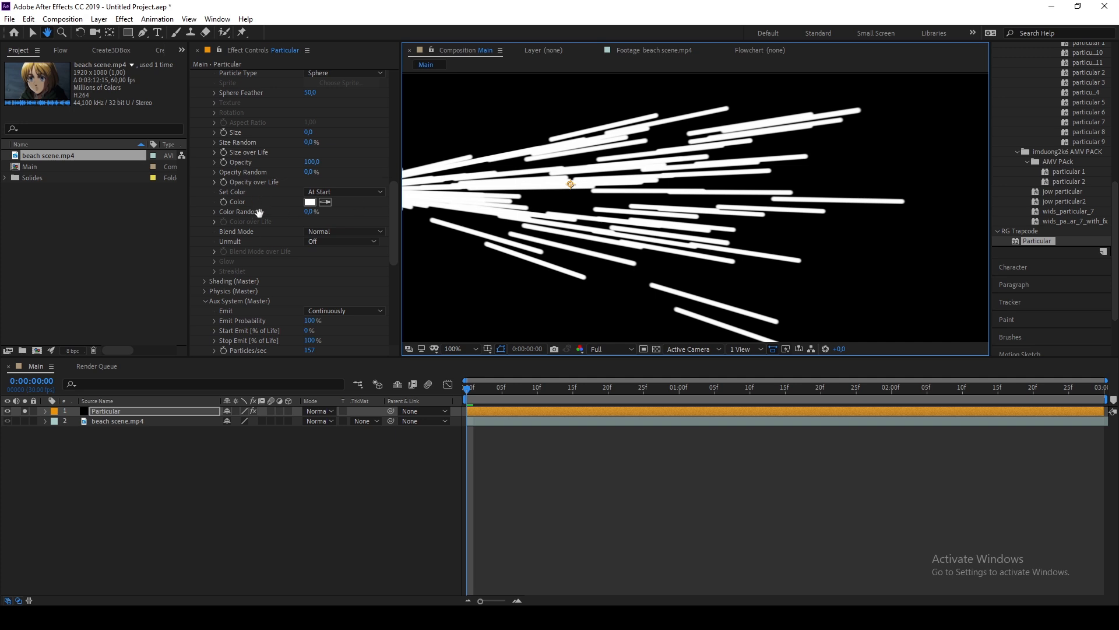
{"action": "key", "text": "v"}
{"action": "left_click", "coordinate": [461, 348]}
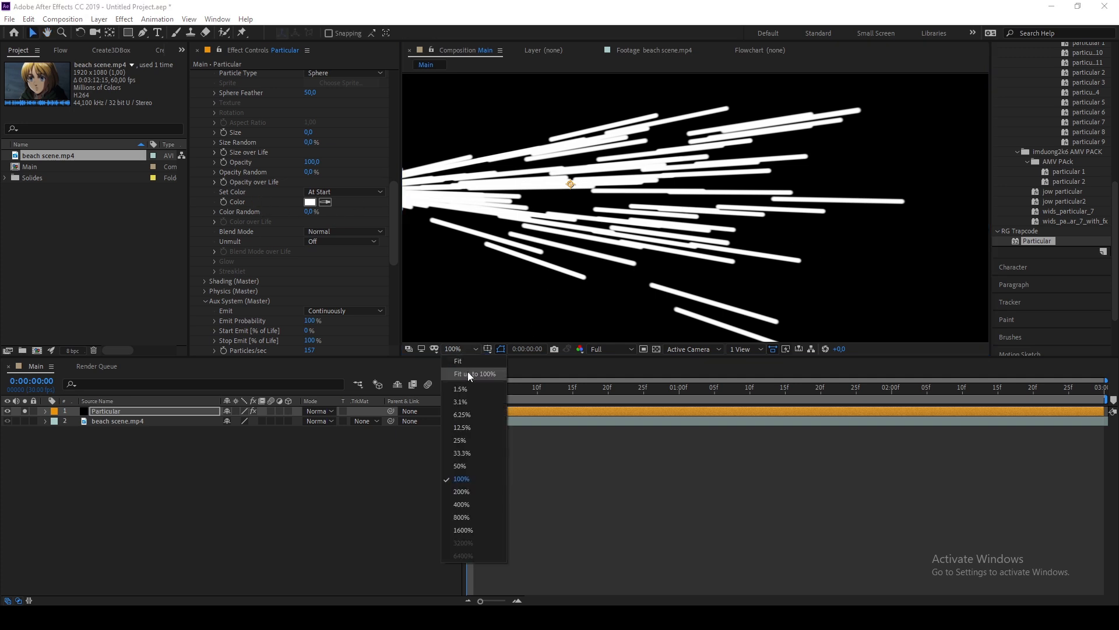
{"action": "left_click", "coordinate": [467, 373]}
Apply the triangular preset that peaks early and tapers to zero to the Aux System's Size over Life curve.
{"action": "scroll", "coordinate": [276, 170], "scroll_direction": "down", "scroll_amount": 10}
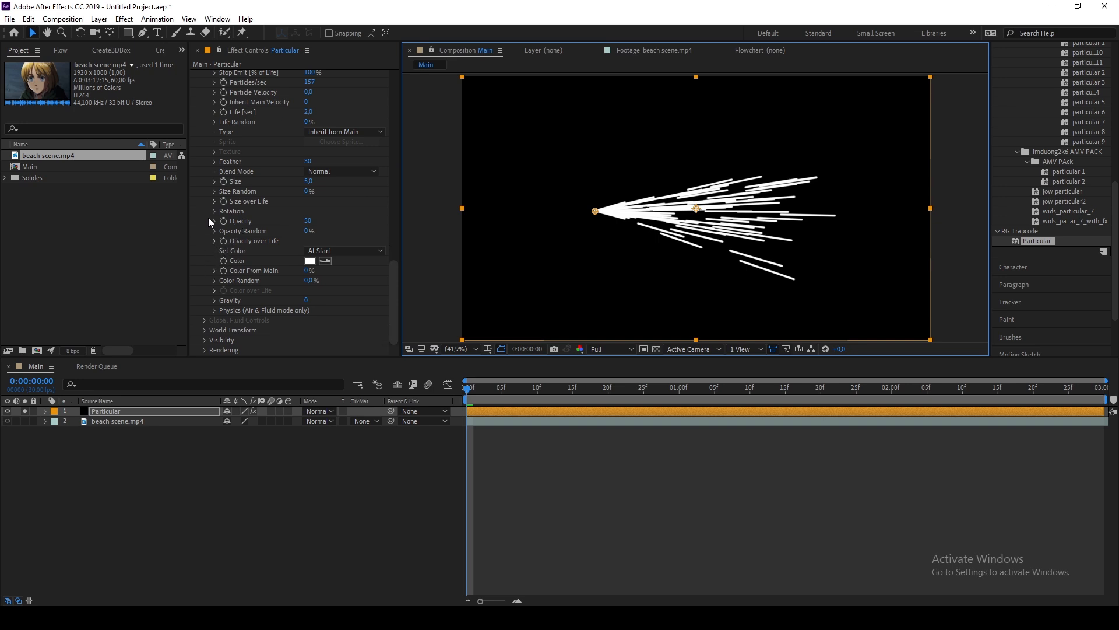
{"action": "left_click", "coordinate": [213, 202]}
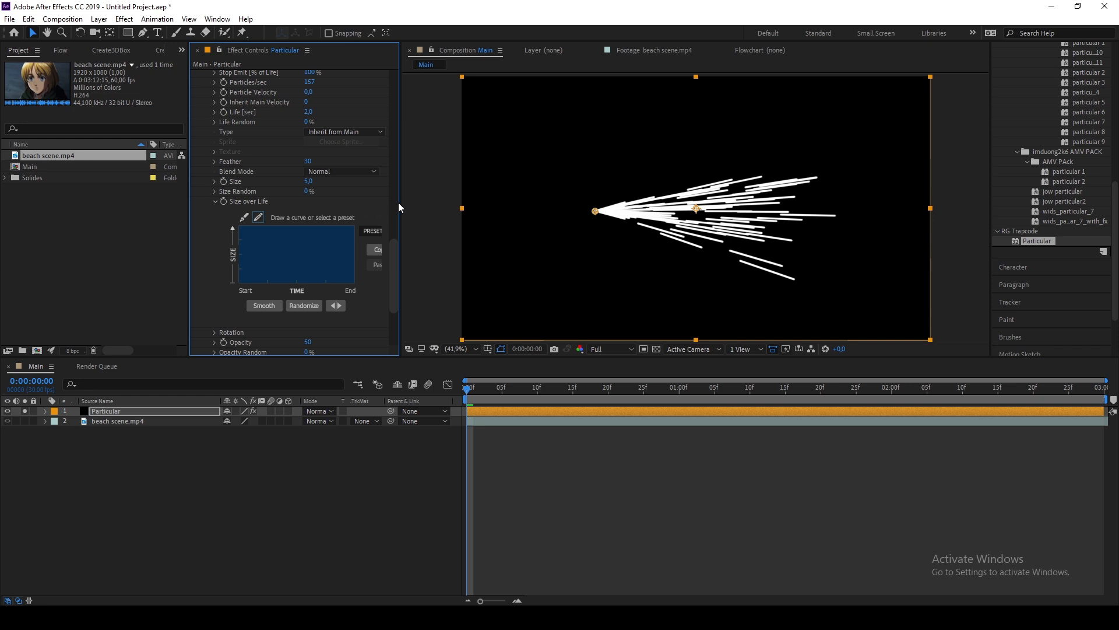
{"action": "left_click_drag", "start_coordinate": [399, 204], "coordinate": [423, 205]}
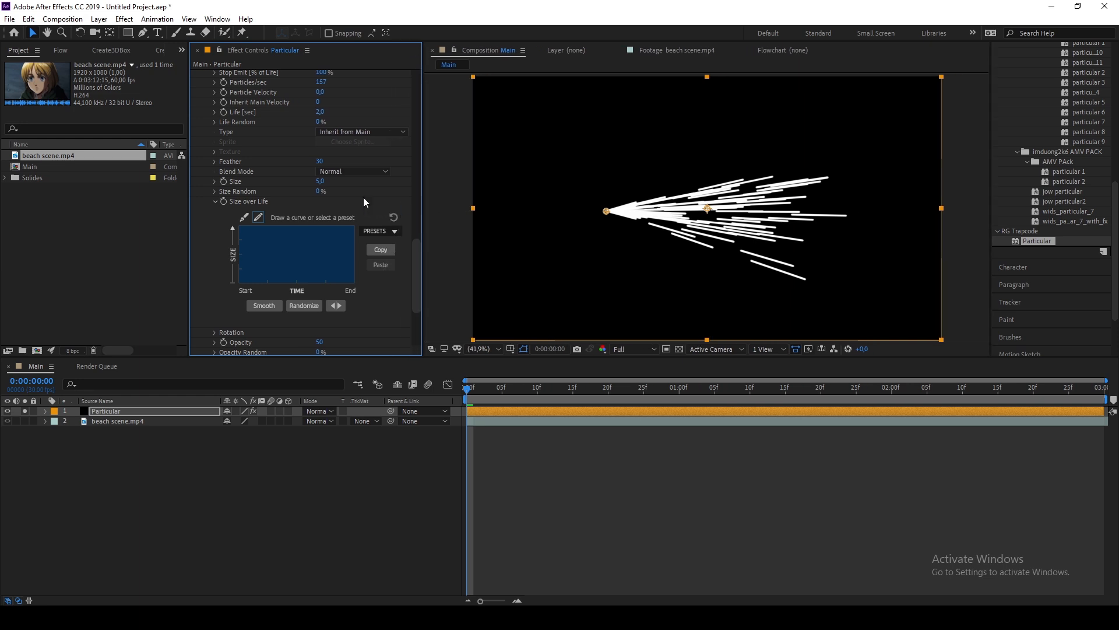
{"action": "scroll", "coordinate": [340, 180], "scroll_direction": "up", "scroll_amount": 15}
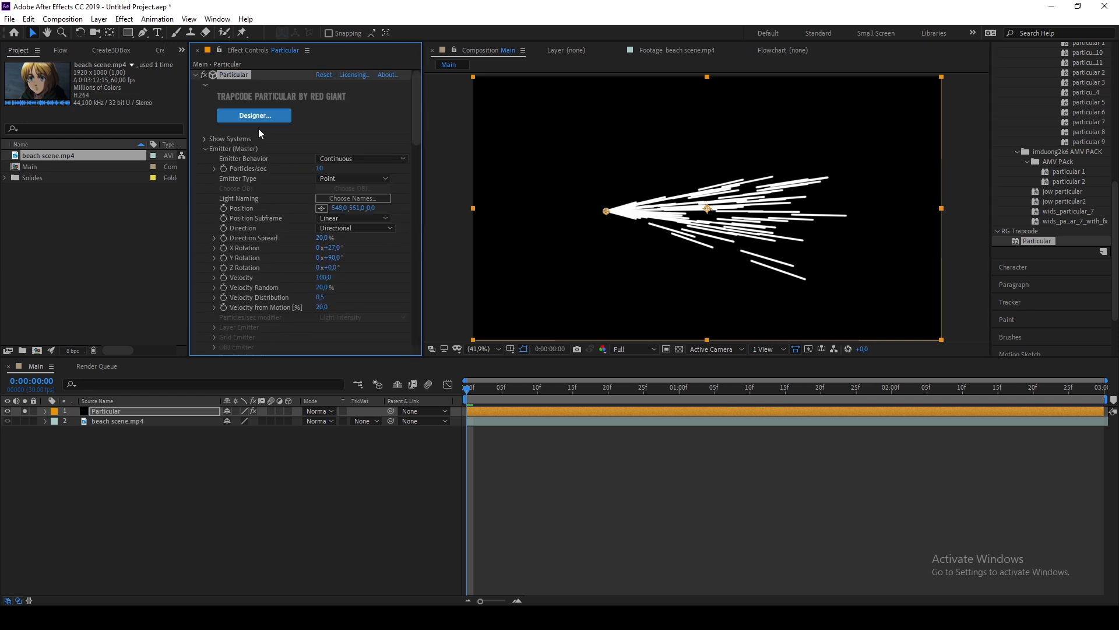
{"action": "scroll", "coordinate": [293, 201], "scroll_direction": "down", "scroll_amount": 15}
{"action": "scroll", "coordinate": [292, 220], "scroll_direction": "down", "scroll_amount": 10}
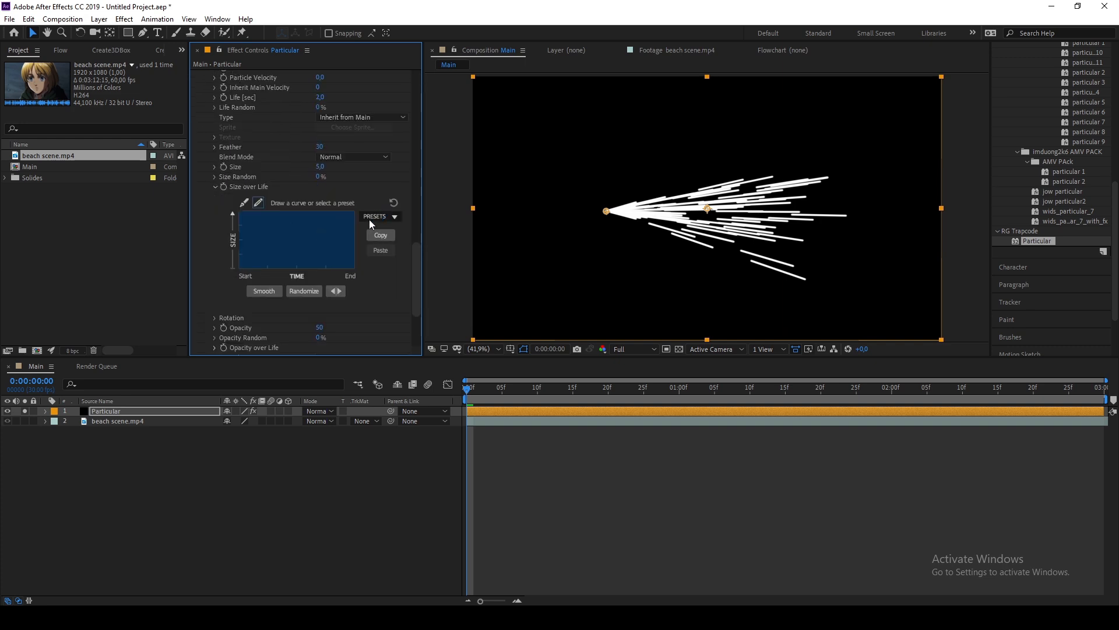
{"action": "left_click", "coordinate": [386, 218]}
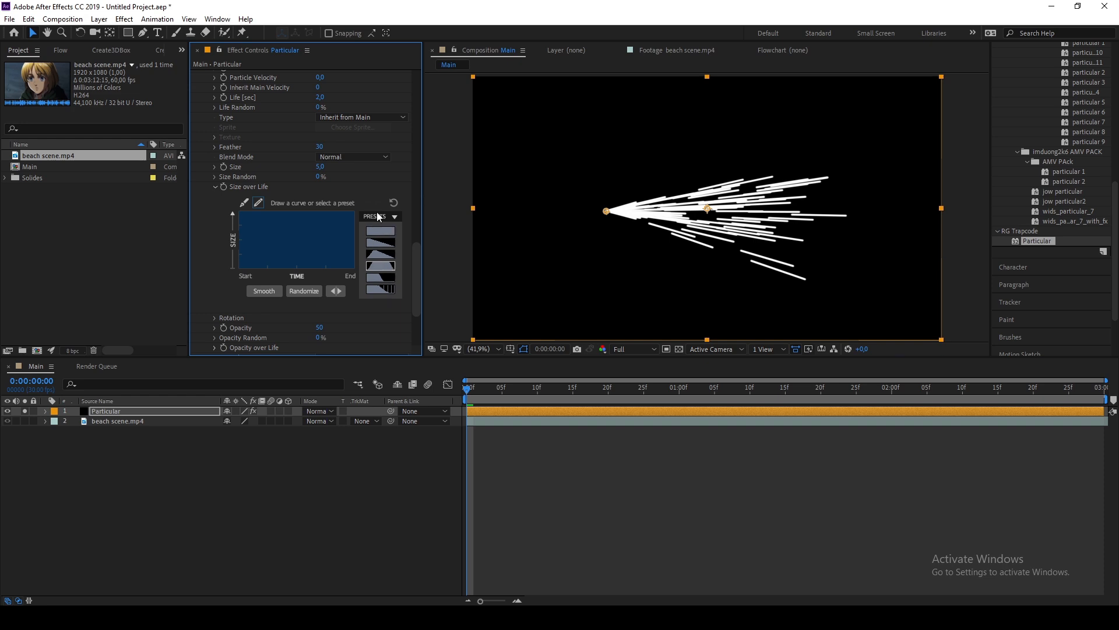
{"action": "scroll", "coordinate": [574, 247], "scroll_direction": "up", "scroll_amount": 2}
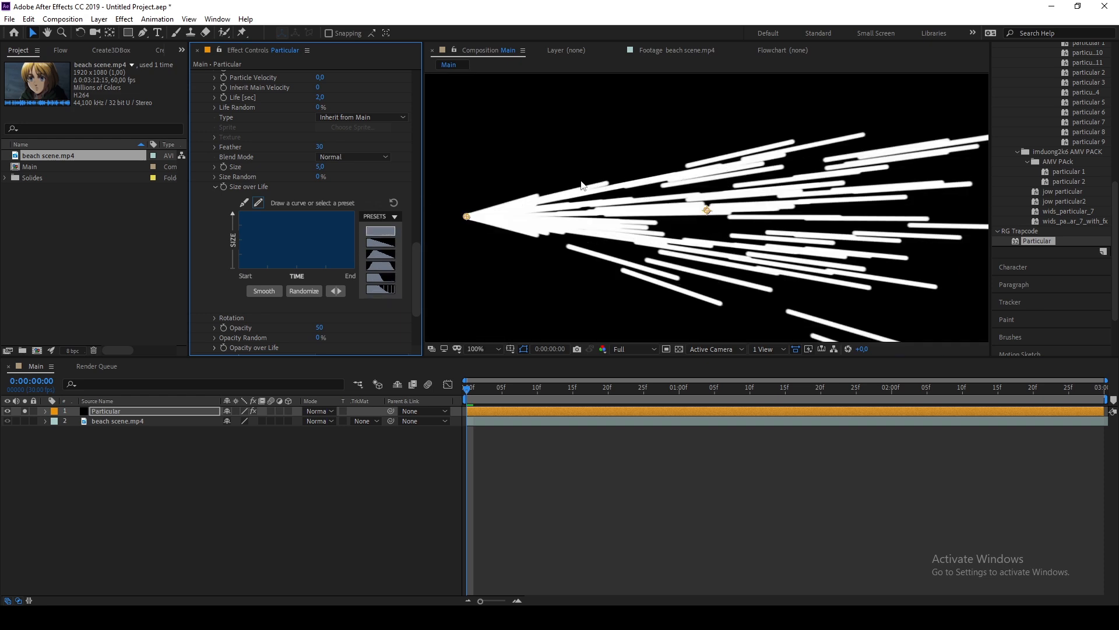
{"action": "left_click", "coordinate": [383, 257]}
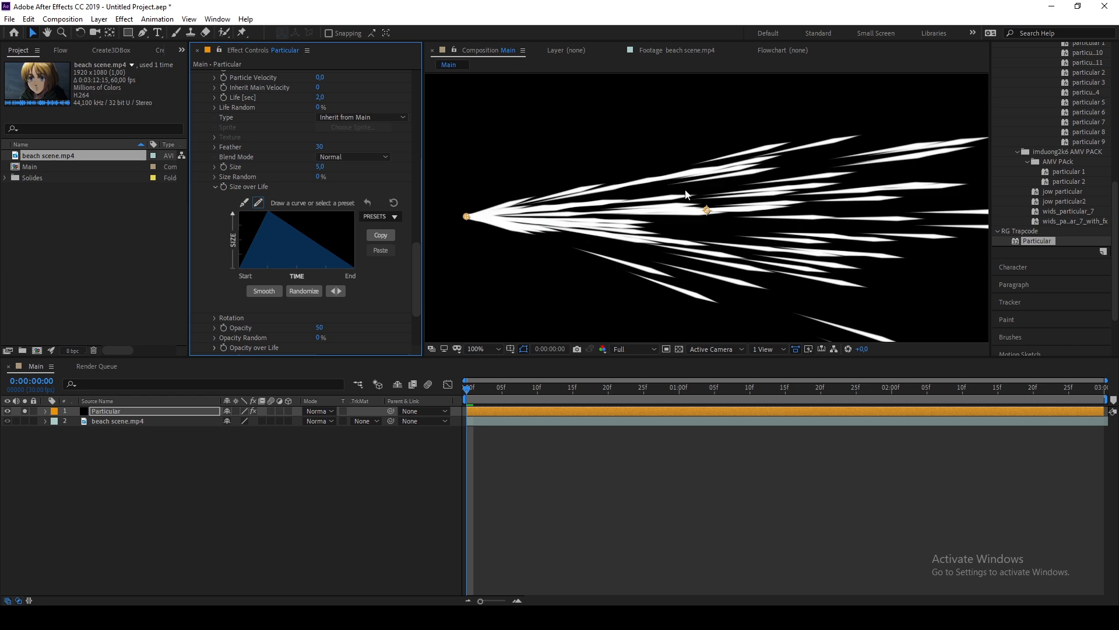
{"action": "scroll", "coordinate": [699, 169], "scroll_direction": "down", "scroll_amount": 2}
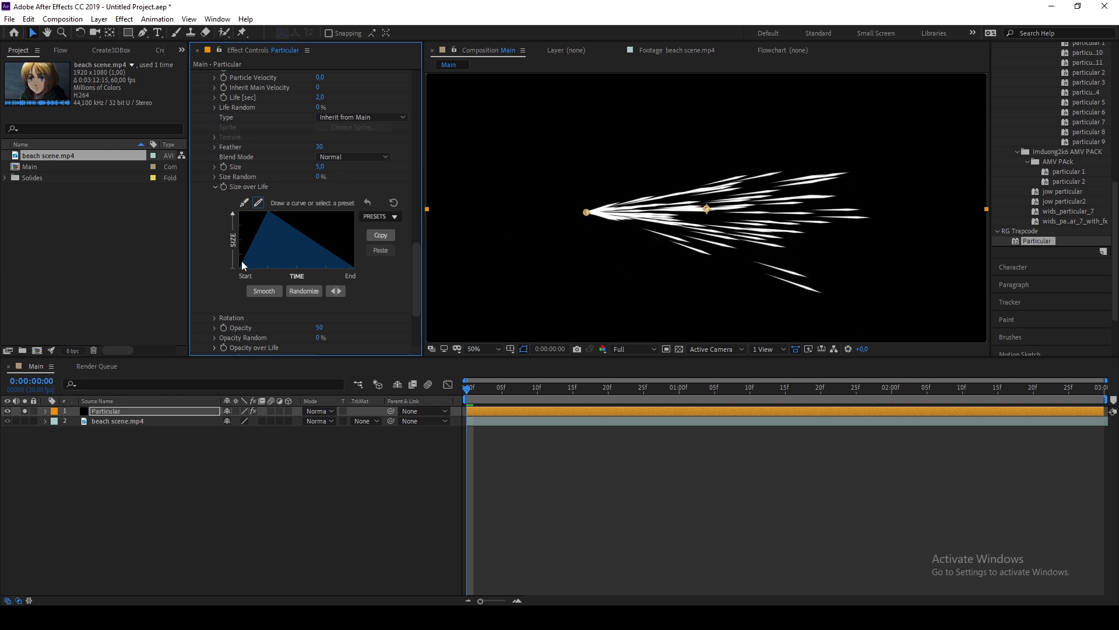
Expand the Air settings in Physics (Master) and review the Turbulence Field options.
{"action": "scroll", "coordinate": [242, 260], "scroll_direction": "up", "scroll_amount": 2}
{"action": "scroll", "coordinate": [241, 261], "scroll_direction": "up", "scroll_amount": 1}
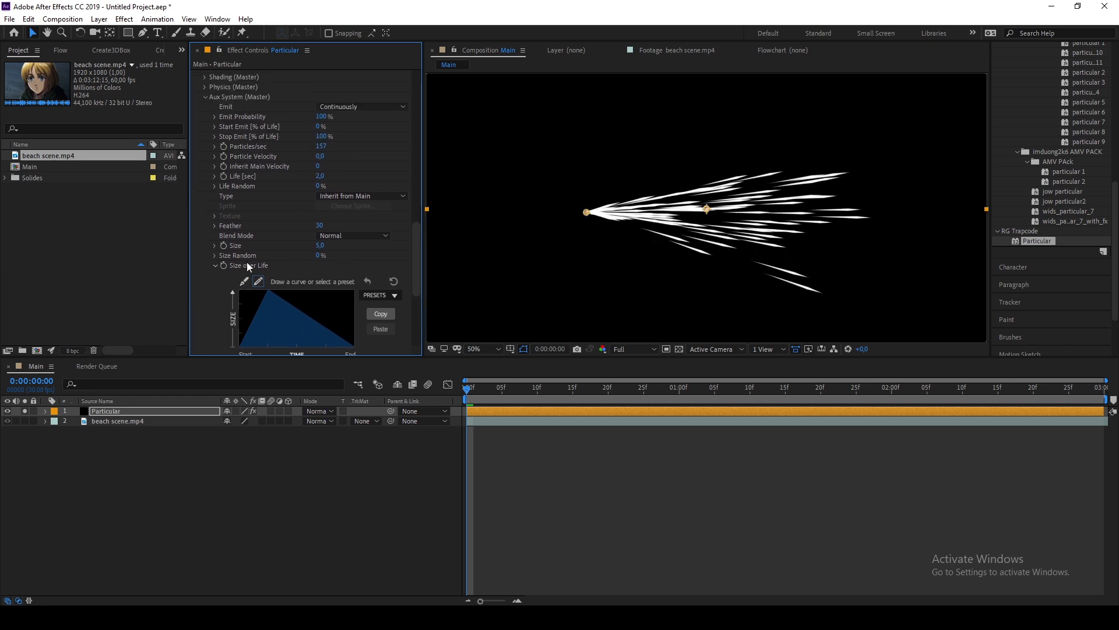
{"action": "scroll", "coordinate": [272, 264], "scroll_direction": "up", "scroll_amount": 2}
{"action": "scroll", "coordinate": [272, 264], "scroll_direction": "up", "scroll_amount": 4}
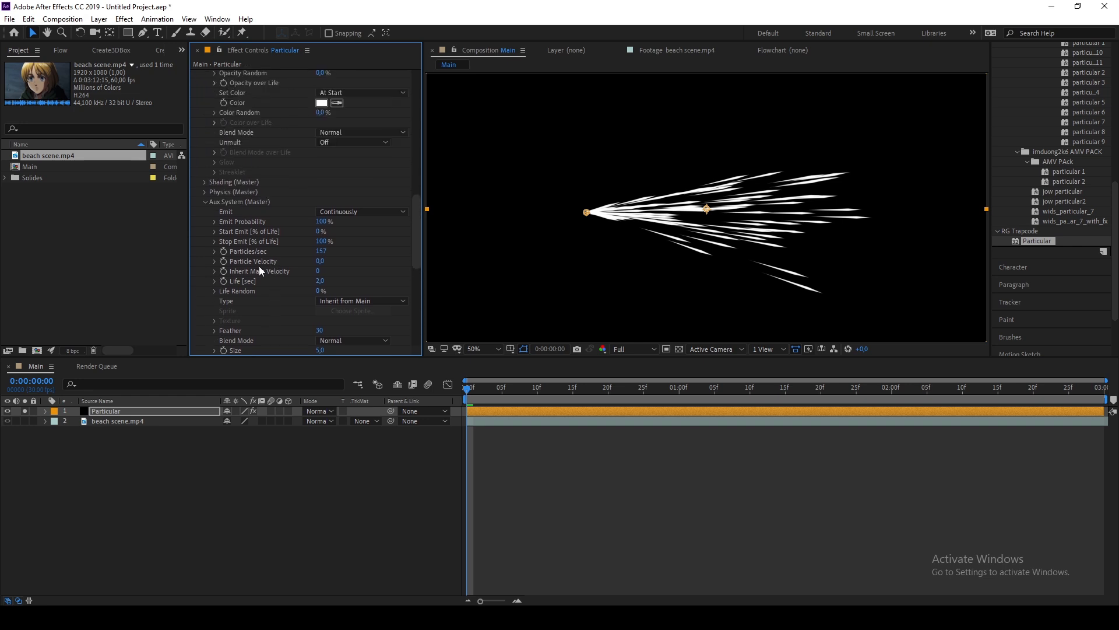
{"action": "left_click", "coordinate": [205, 244]}
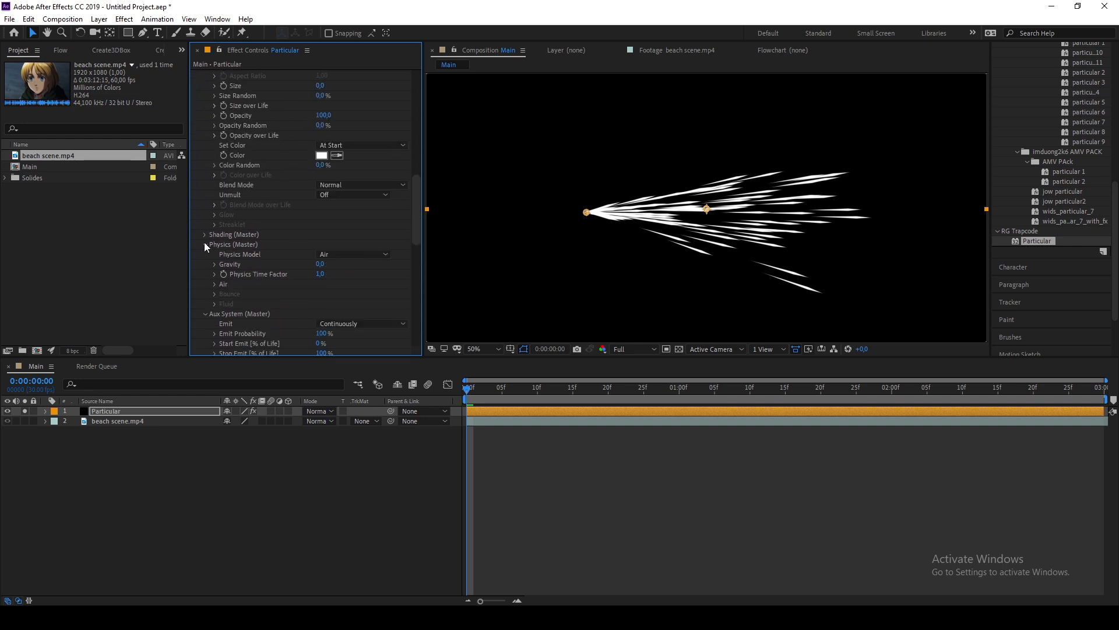
{"action": "left_click", "coordinate": [214, 284]}
{"action": "scroll", "coordinate": [221, 283], "scroll_direction": "down", "scroll_amount": 3}
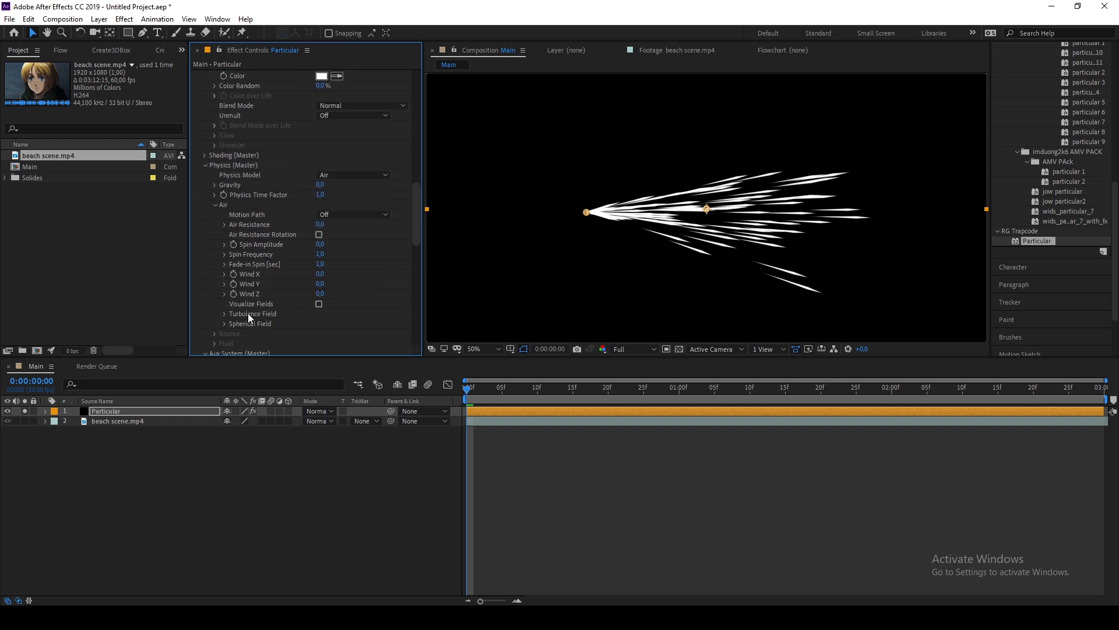
{"action": "left_click", "coordinate": [224, 313]}
{"action": "scroll", "coordinate": [235, 289], "scroll_direction": "down", "scroll_amount": 6}
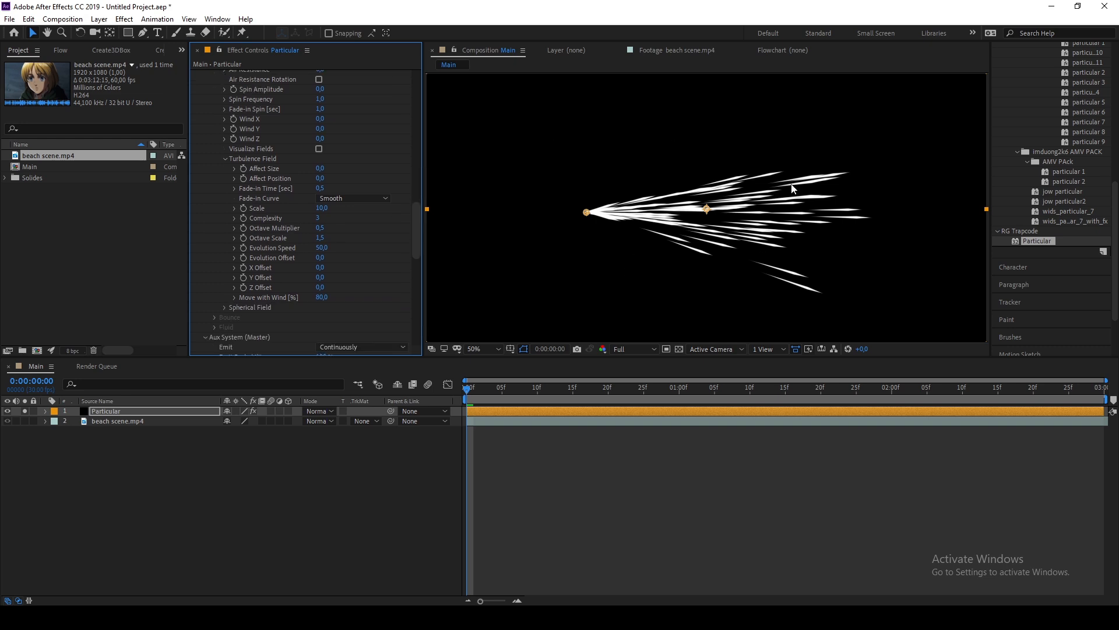
Scrub through the composition to 0:00:02:29 to check how the tapered streaks move.
{"action": "scroll", "coordinate": [291, 203], "scroll_direction": "up", "scroll_amount": 11}
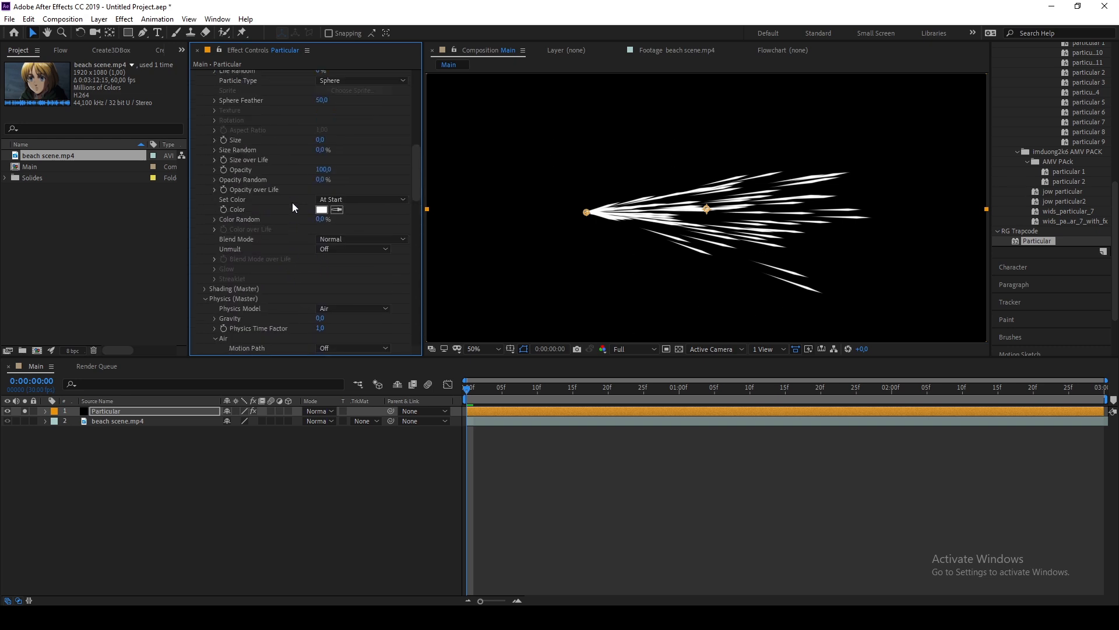
{"action": "scroll", "coordinate": [292, 205], "scroll_direction": "up", "scroll_amount": 1}
{"action": "scroll", "coordinate": [294, 207], "scroll_direction": "up", "scroll_amount": 1}
{"action": "left_click_drag", "start_coordinate": [531, 387], "coordinate": [1098, 389]}
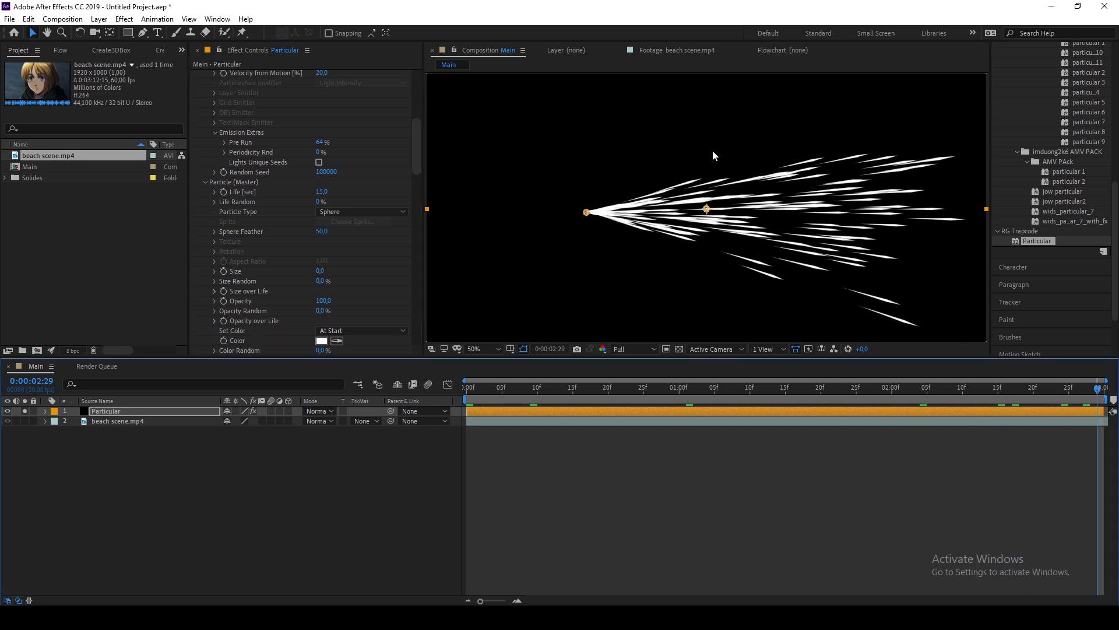
Set the Aux System's Life to 3 seconds, inspect the streaks near the emitter, and return to the first frame.
{"action": "scroll", "coordinate": [291, 233], "scroll_direction": "down", "scroll_amount": 6}
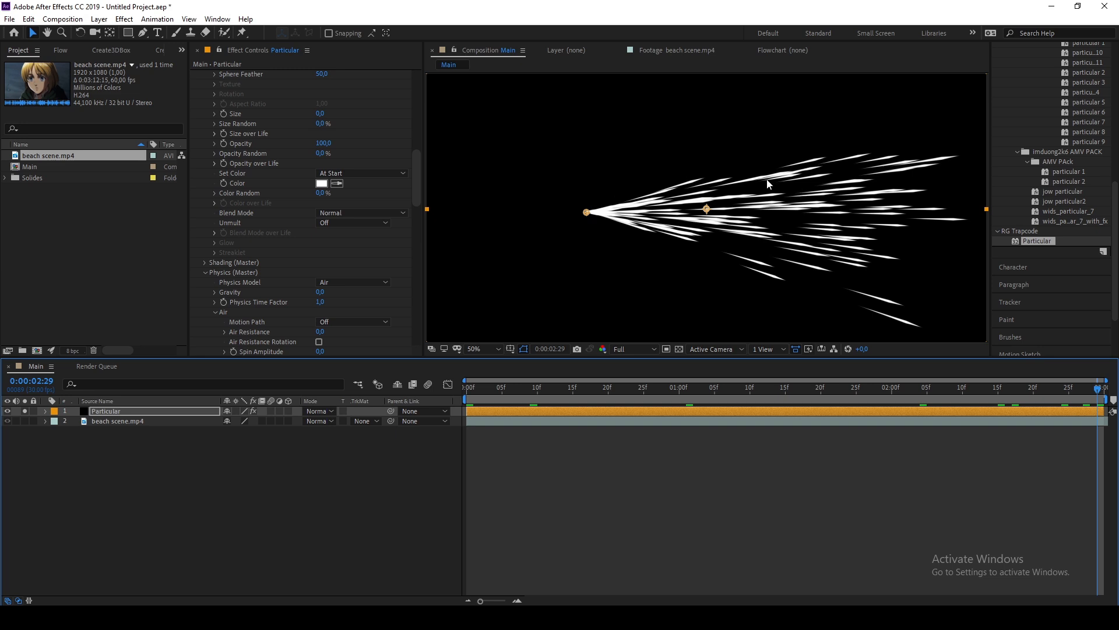
{"action": "scroll", "coordinate": [292, 225], "scroll_direction": "down", "scroll_amount": 5}
{"action": "scroll", "coordinate": [288, 225], "scroll_direction": "down", "scroll_amount": 11}
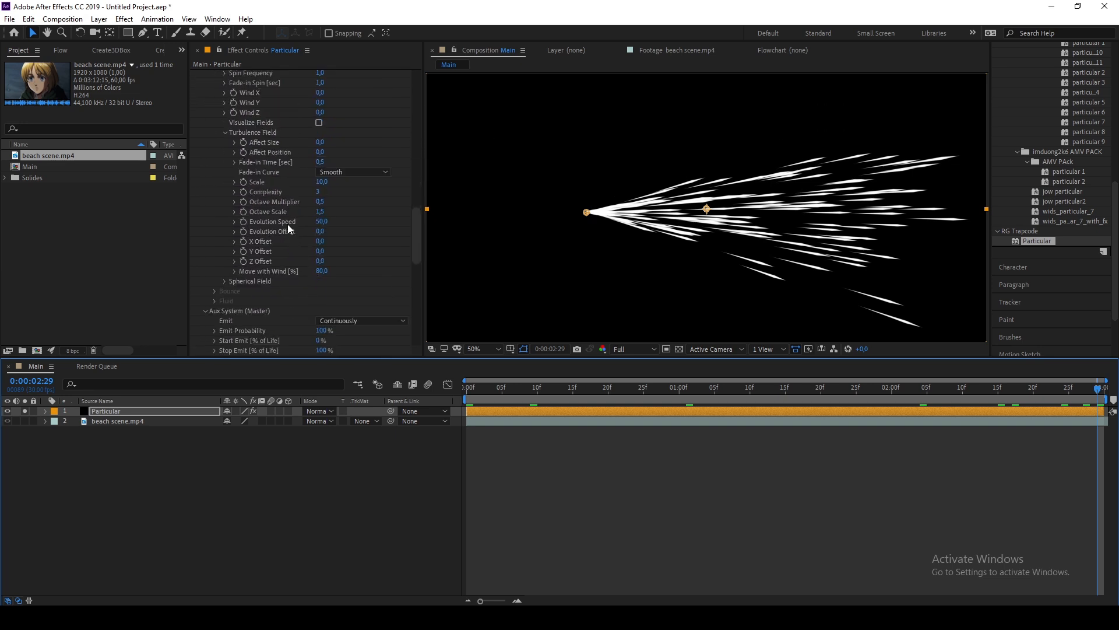
{"action": "scroll", "coordinate": [296, 184], "scroll_direction": "down", "scroll_amount": 1}
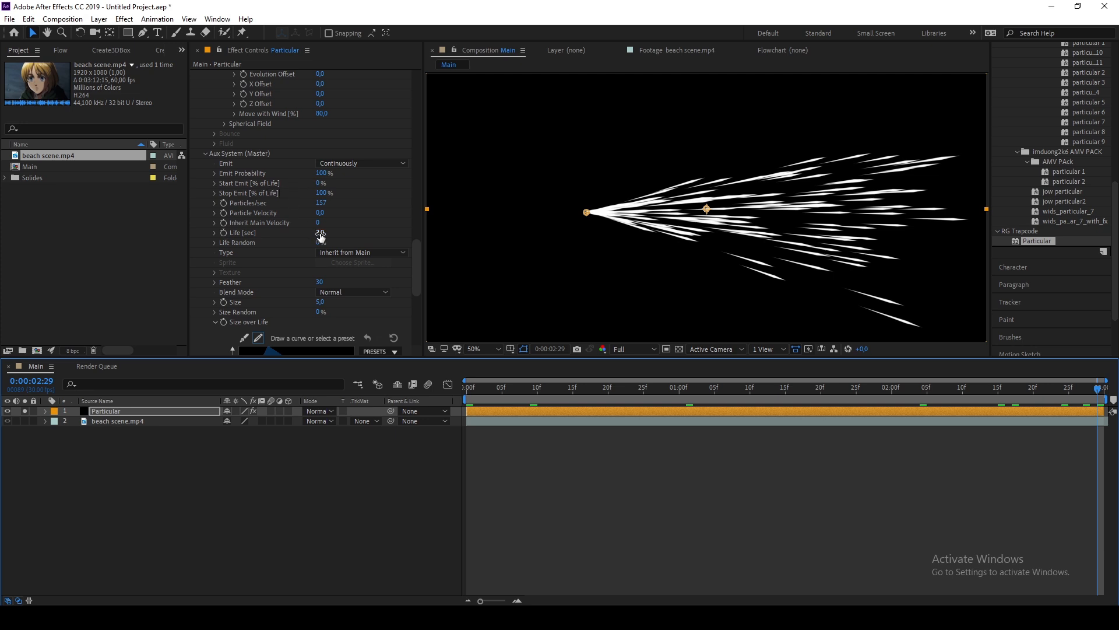
{"action": "left_click_drag", "start_coordinate": [322, 235], "coordinate": [336, 233]}
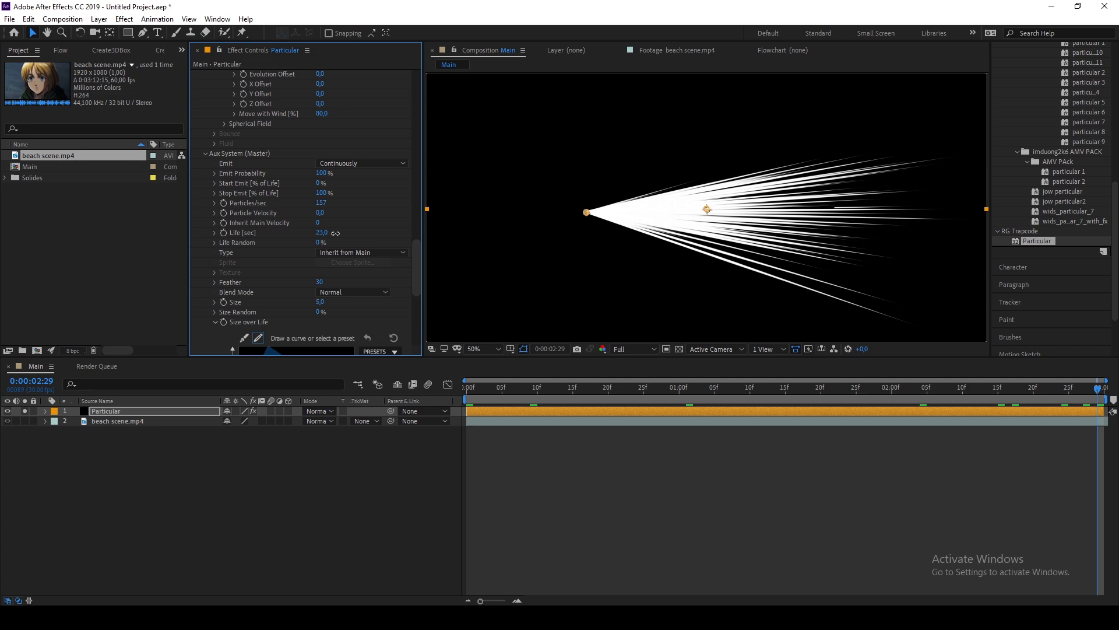
{"action": "left_click", "coordinate": [322, 233]}
{"action": "type", "text": "3"}
{"action": "key", "text": "period"}
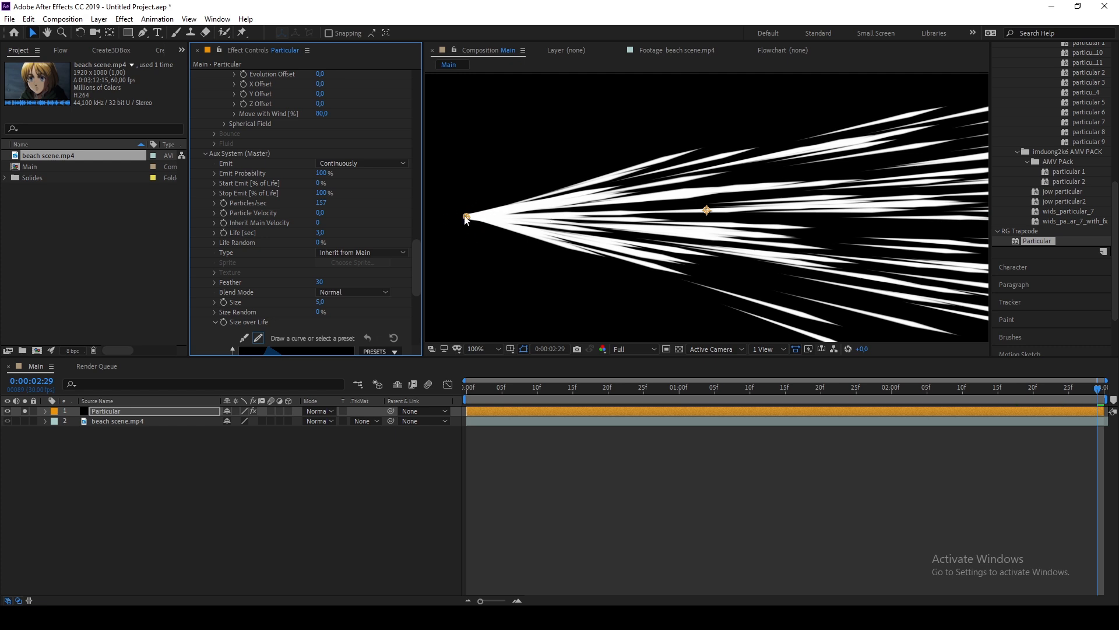
{"action": "key", "text": "comma"}
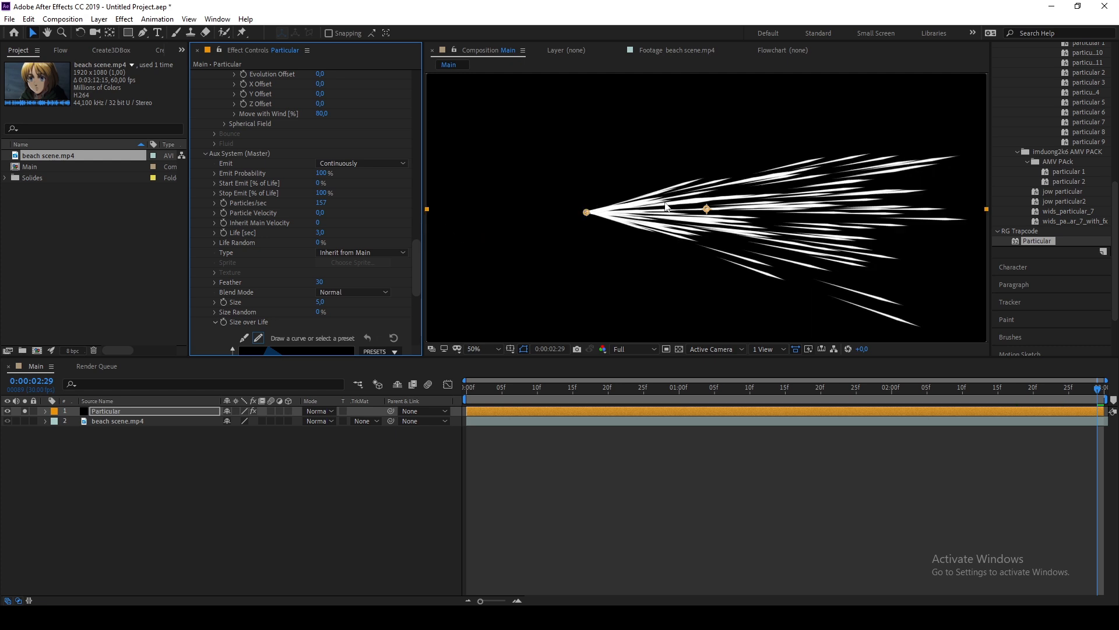
{"action": "key", "text": "Home"}
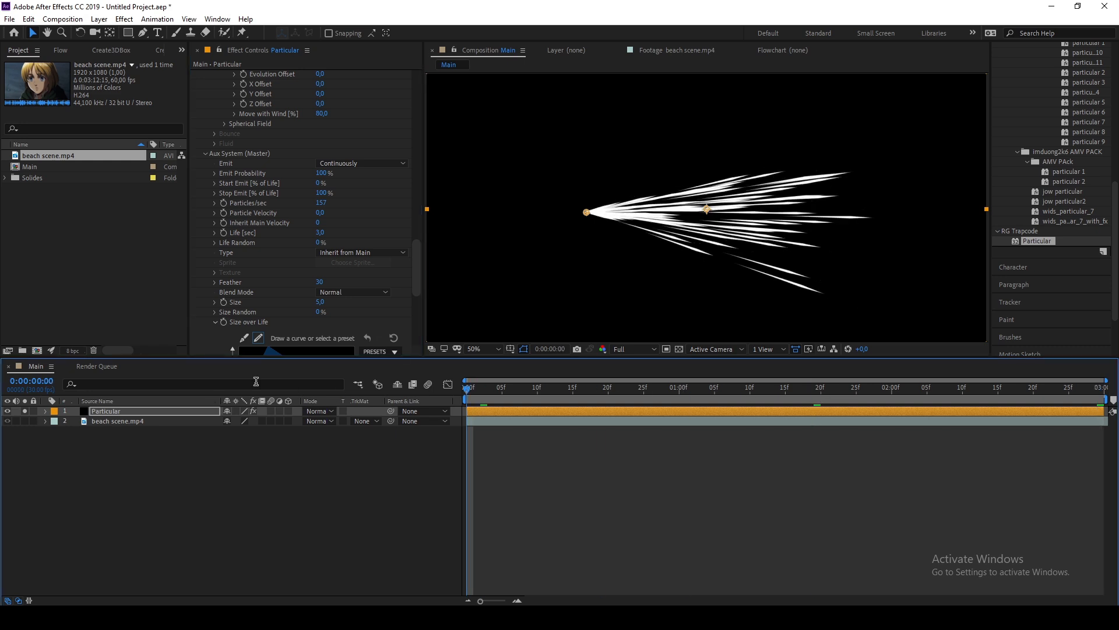
Preview the streaks' motion from the first frame and set the Aux System's Size to 18.
{"action": "key", "text": "space"}
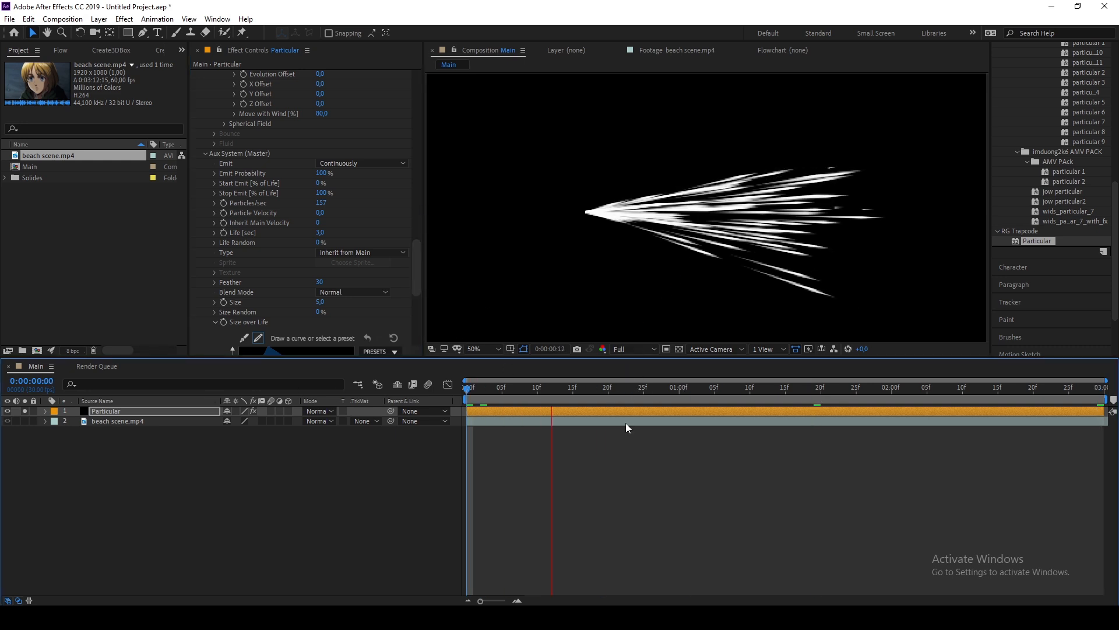
{"action": "key", "text": "space"}
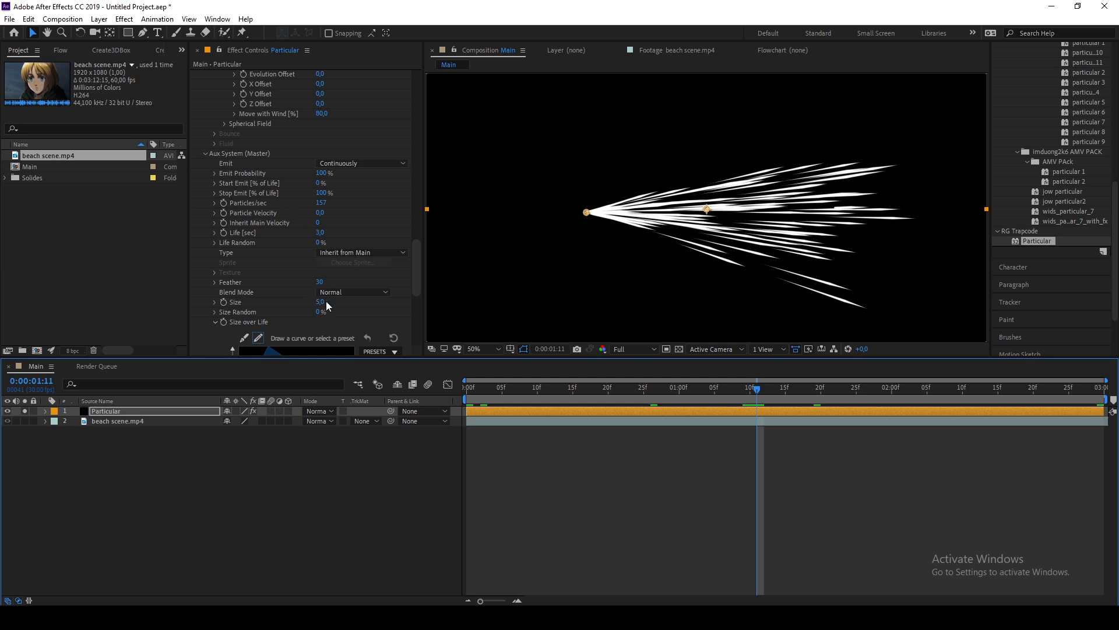
{"action": "left_click_drag", "start_coordinate": [321, 303], "coordinate": [330, 302]}
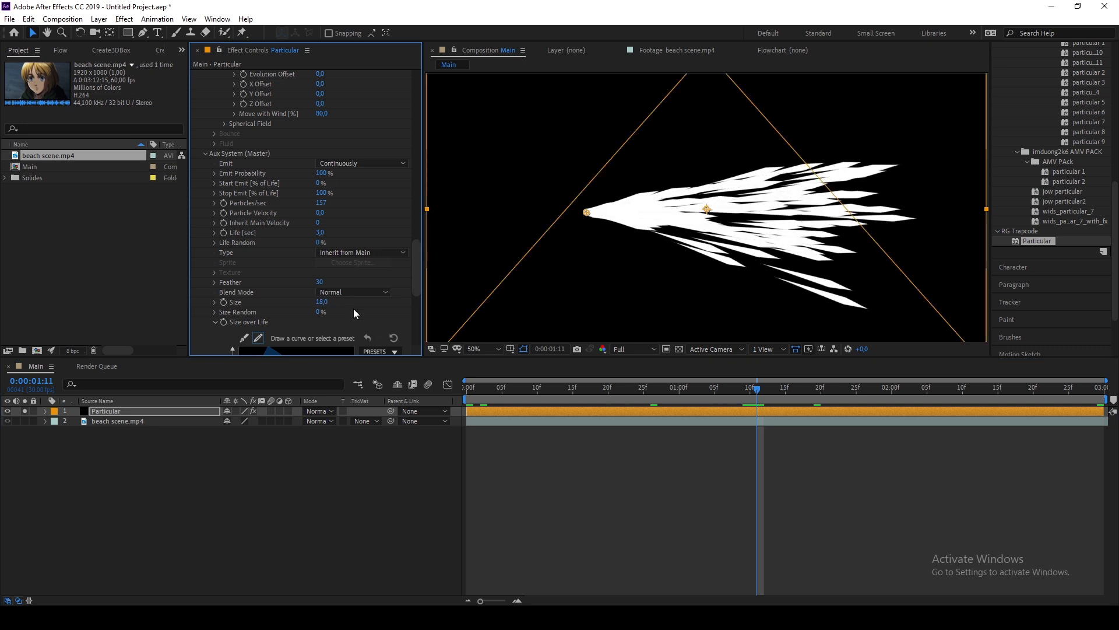
Set Particles/sec in Emitter (Master) to 4 to thin out the streaks.
{"action": "scroll", "coordinate": [354, 308], "scroll_direction": "up", "scroll_amount": 5}
{"action": "scroll", "coordinate": [354, 309], "scroll_direction": "up", "scroll_amount": 15}
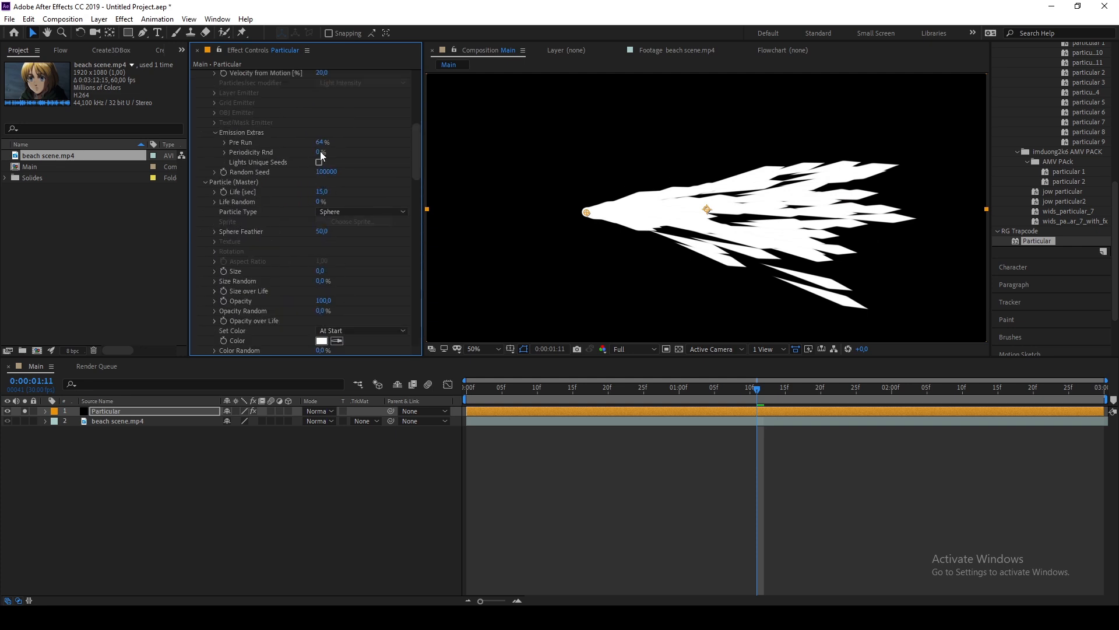
{"action": "left_click", "coordinate": [321, 169]}
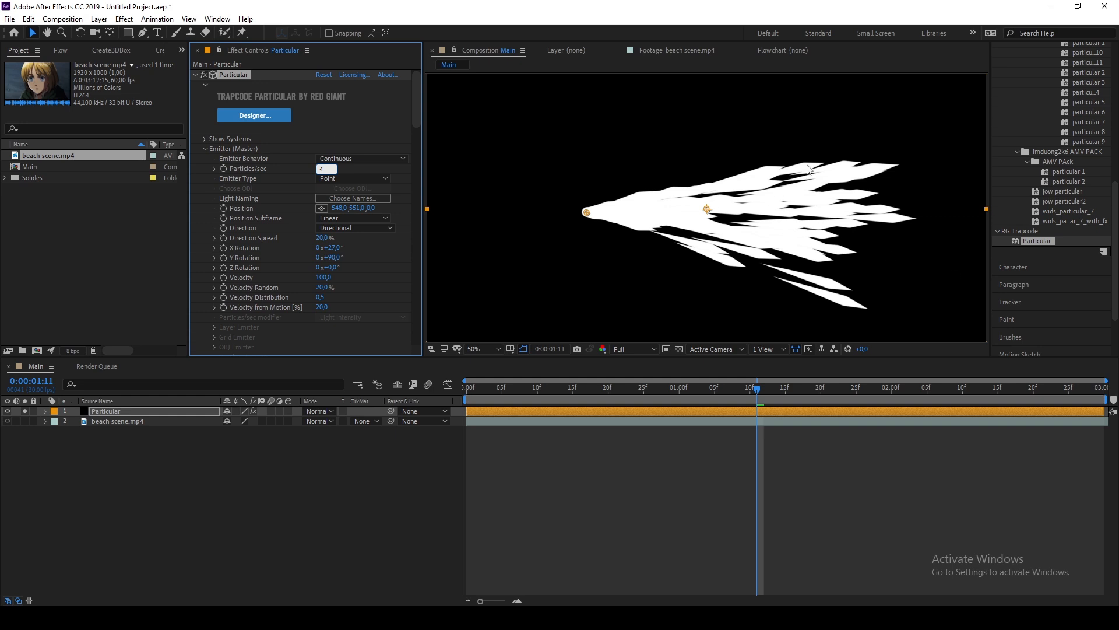
{"action": "key", "text": "Return"}
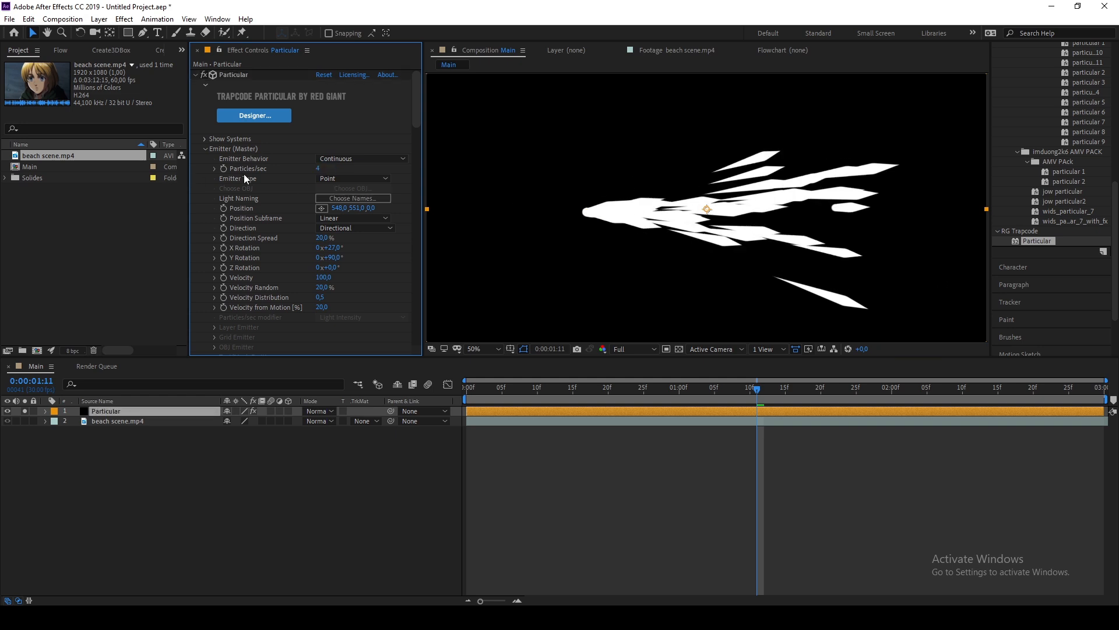
Set the Aux System's Size to 10.
{"action": "scroll", "coordinate": [276, 171], "scroll_direction": "down", "scroll_amount": 15}
{"action": "scroll", "coordinate": [278, 171], "scroll_direction": "down", "scroll_amount": 8}
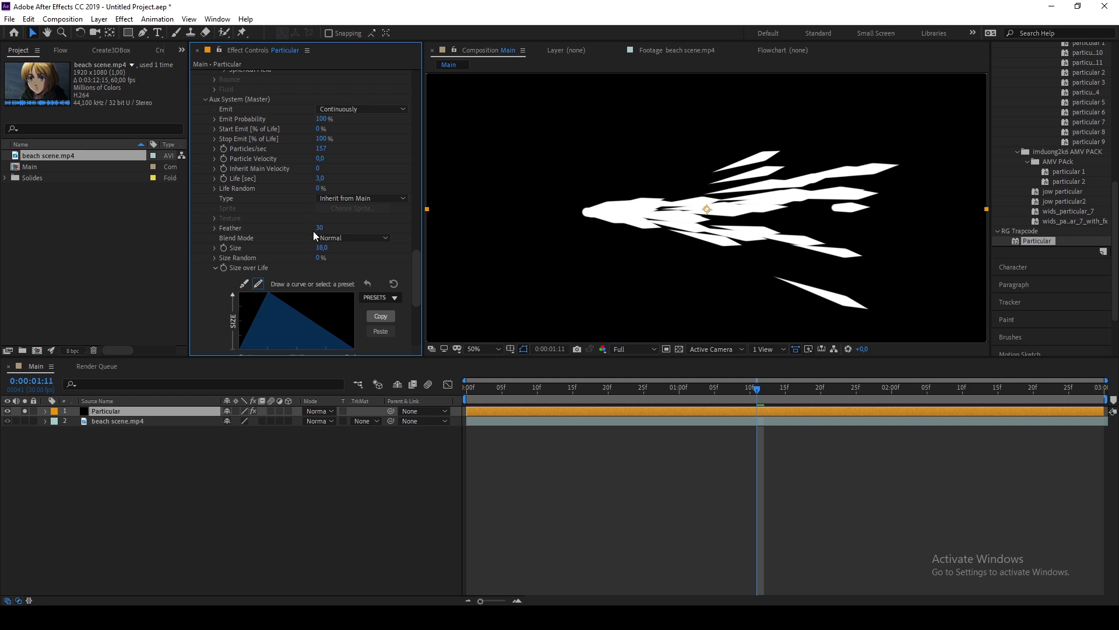
{"action": "scroll", "coordinate": [313, 231], "scroll_direction": "up", "scroll_amount": 1}
{"action": "scroll", "coordinate": [310, 248], "scroll_direction": "down", "scroll_amount": 1}
{"action": "left_click", "coordinate": [322, 248]}
{"action": "type", "text": "10"}
{"action": "key", "text": "Return"}
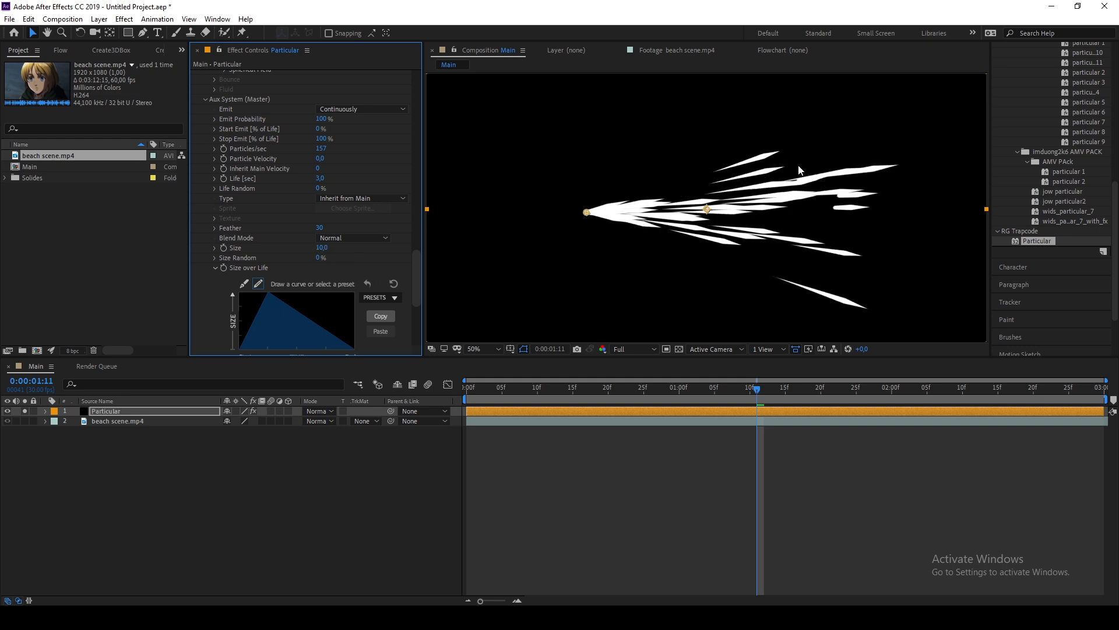
Raise the Aux System's Life to 9 seconds.
{"action": "scroll", "coordinate": [297, 194], "scroll_direction": "up", "scroll_amount": 1}
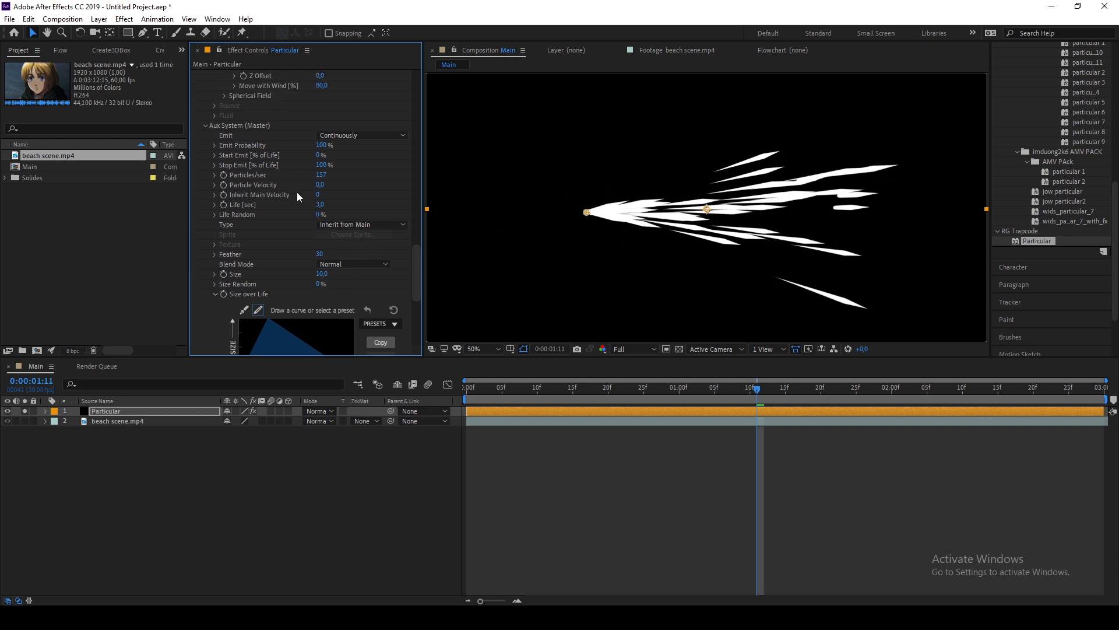
{"action": "scroll", "coordinate": [319, 192], "scroll_direction": "up", "scroll_amount": 1}
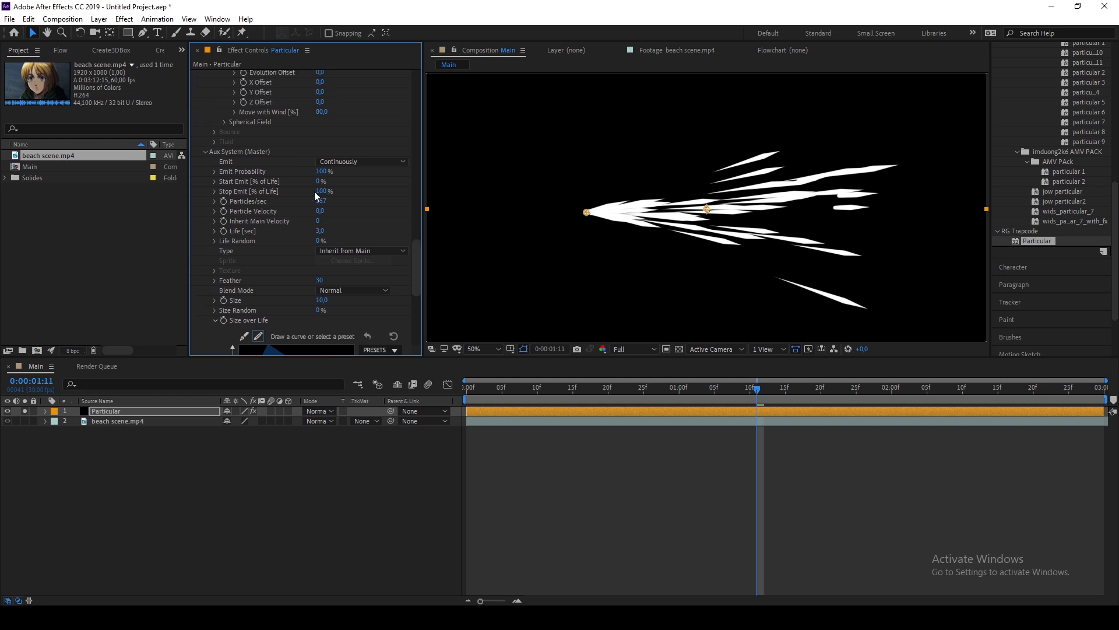
{"action": "scroll", "coordinate": [298, 155], "scroll_direction": "up", "scroll_amount": 2}
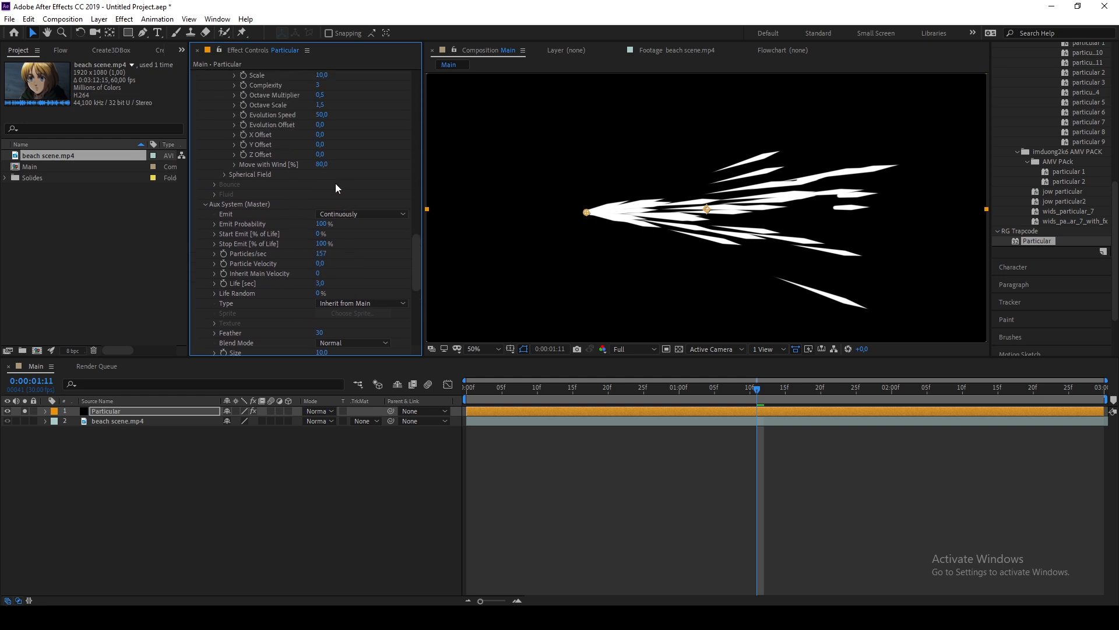
{"action": "scroll", "coordinate": [335, 183], "scroll_direction": "down", "scroll_amount": 3}
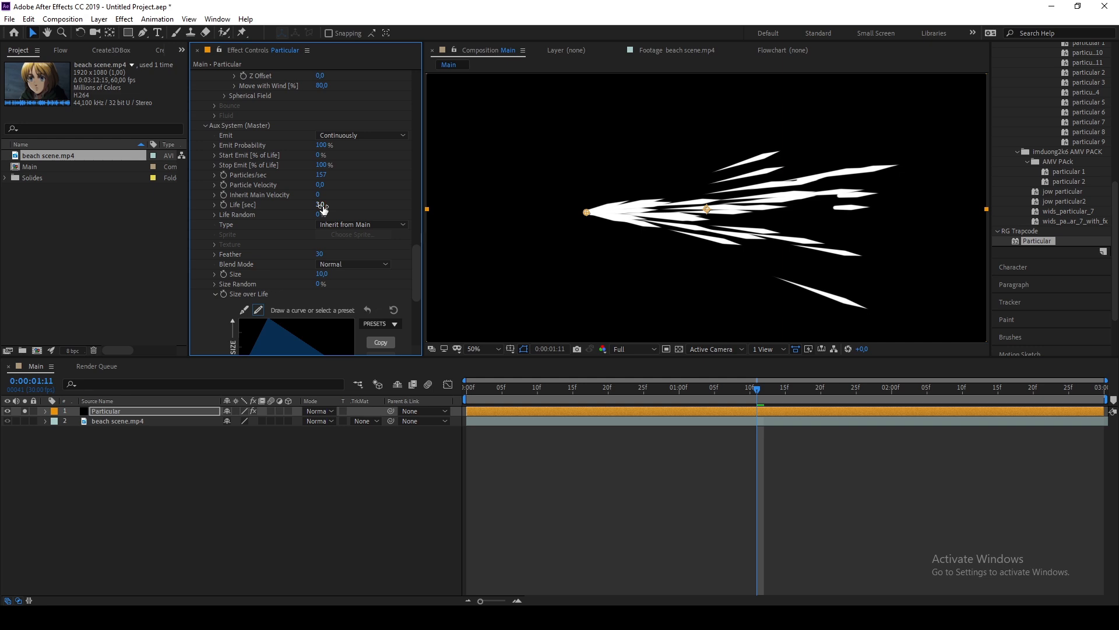
{"action": "left_click_drag", "start_coordinate": [327, 206], "coordinate": [327, 206]}
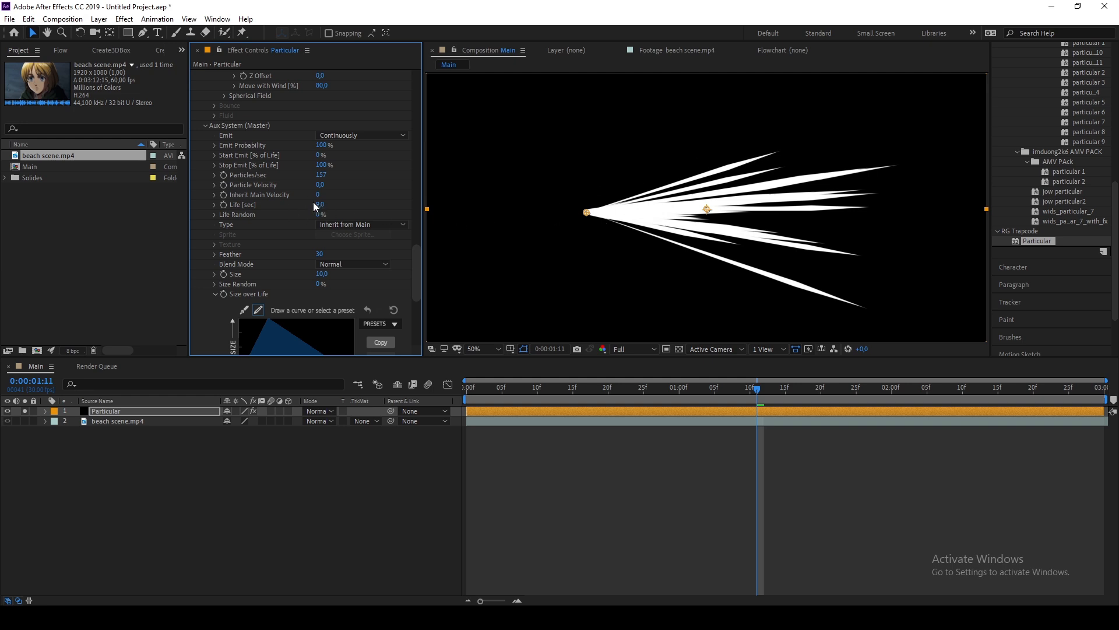
Go to 0:00:02:29 and set the Aux System's Life to 6 seconds and its Size to 14.
{"action": "left_click_drag", "start_coordinate": [758, 390], "coordinate": [1098, 410]}
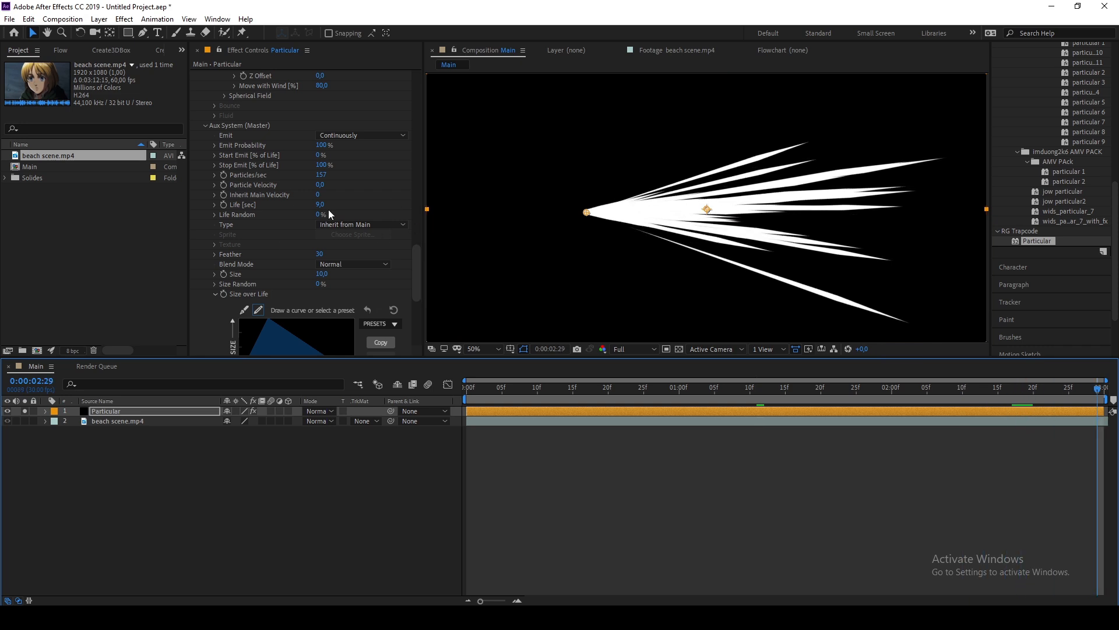
{"action": "left_click", "coordinate": [320, 205]}
{"action": "type", "text": "6"}
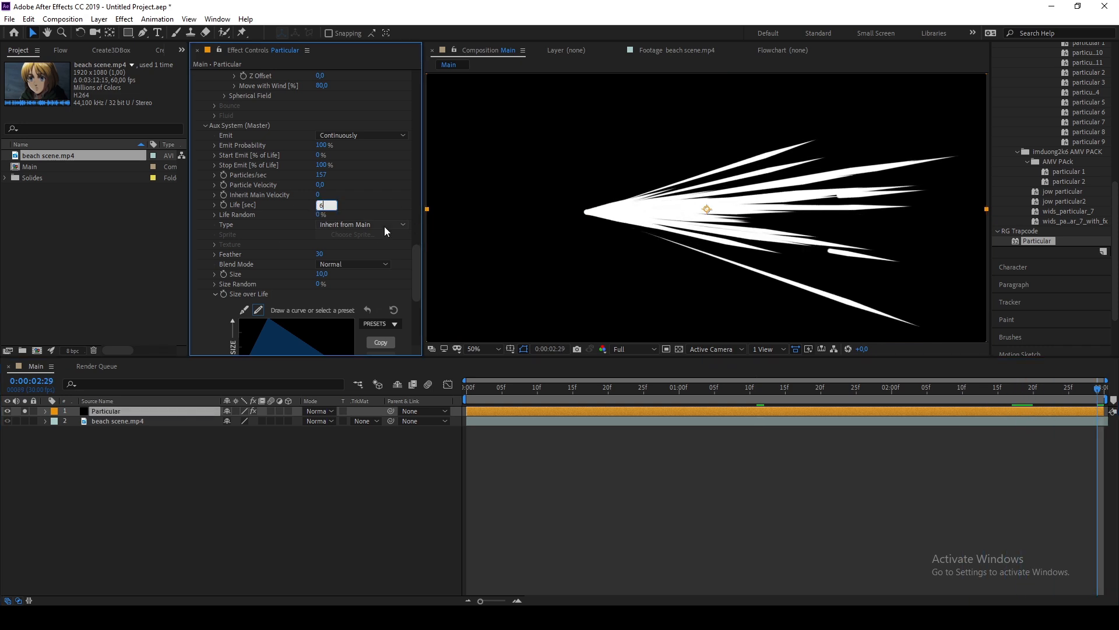
{"action": "key", "text": "Return"}
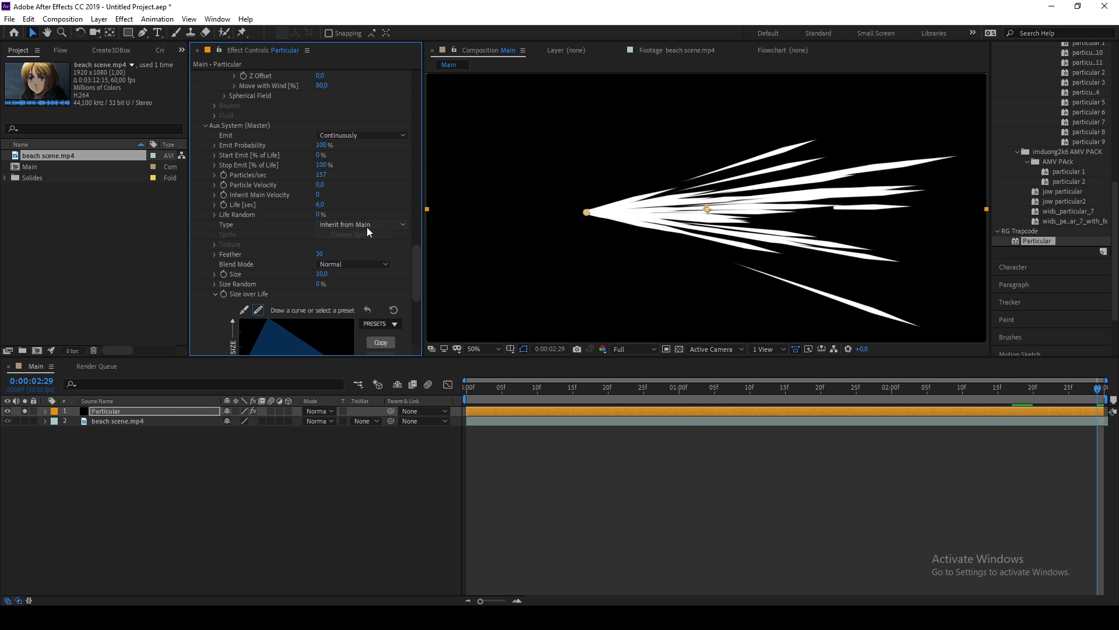
{"action": "left_click", "coordinate": [324, 275]}
{"action": "type", "text": "14"}
{"action": "key", "text": "Return"}
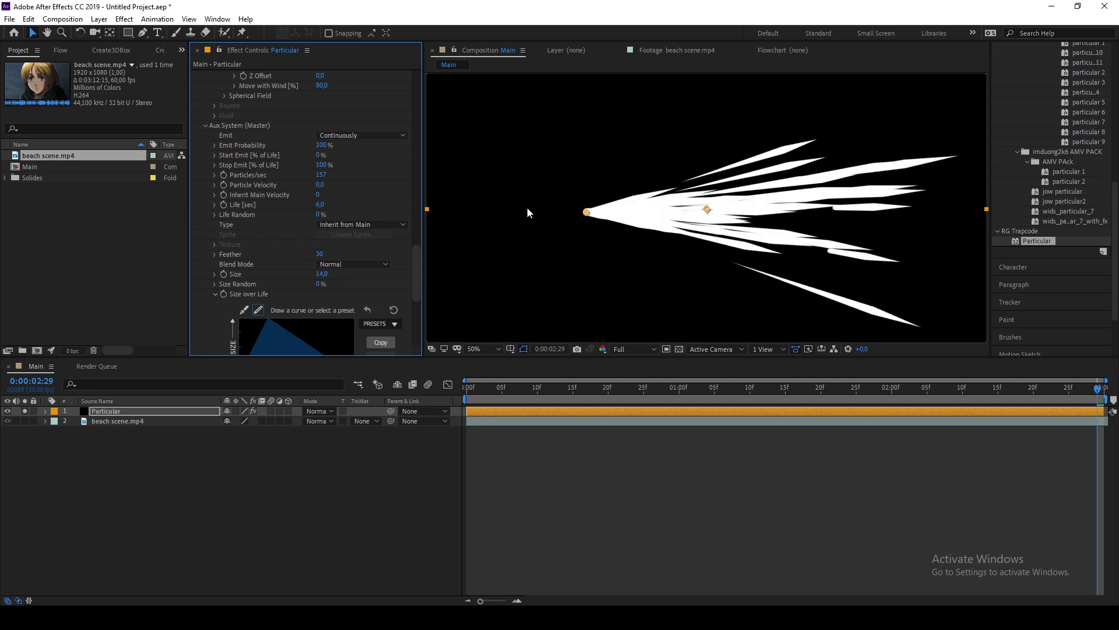
Set the Turbulence Field's Affect Position to 60 in Physics (Master), keeping Affect Size at 0.
{"action": "scroll", "coordinate": [282, 227], "scroll_direction": "down", "scroll_amount": 5}
{"action": "scroll", "coordinate": [282, 227], "scroll_direction": "up", "scroll_amount": 8}
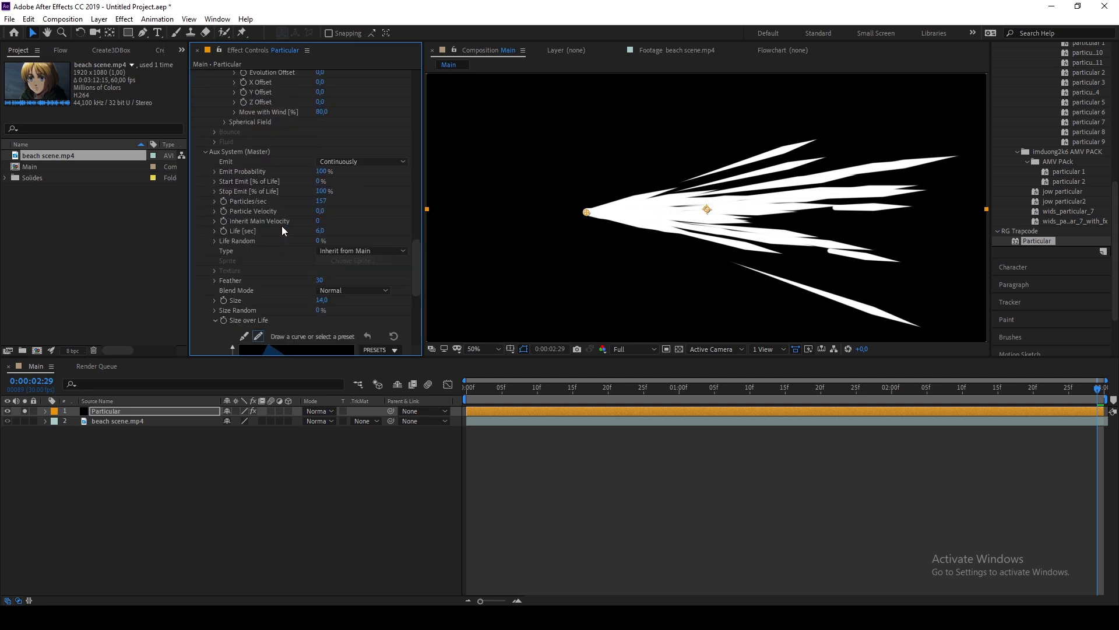
{"action": "scroll", "coordinate": [253, 231], "scroll_direction": "up", "scroll_amount": 3}
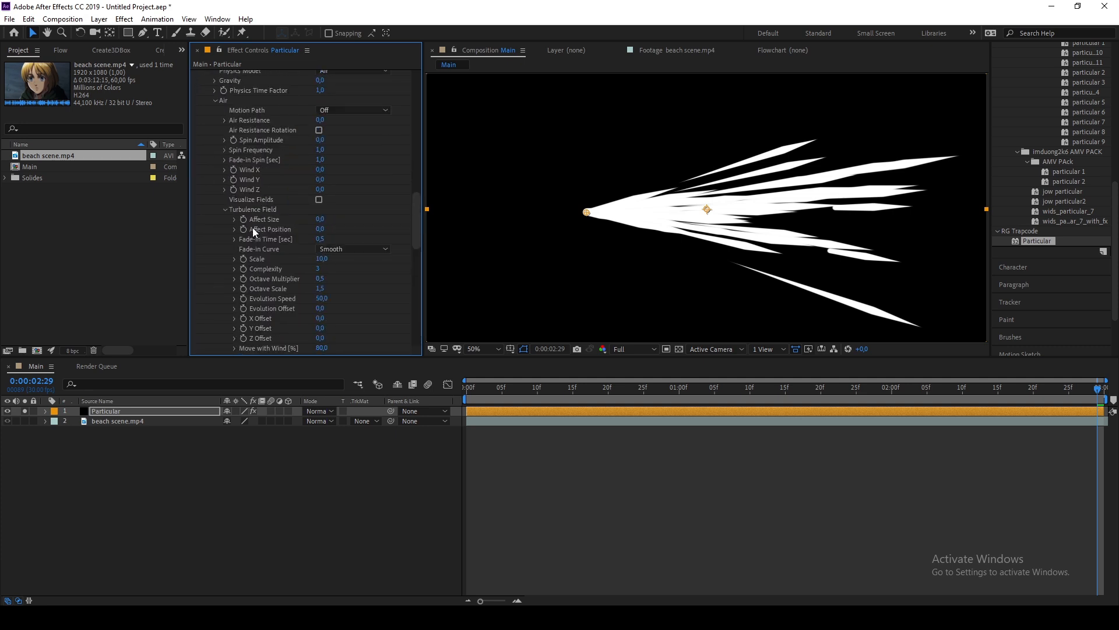
{"action": "scroll", "coordinate": [274, 201], "scroll_direction": "down", "scroll_amount": 1}
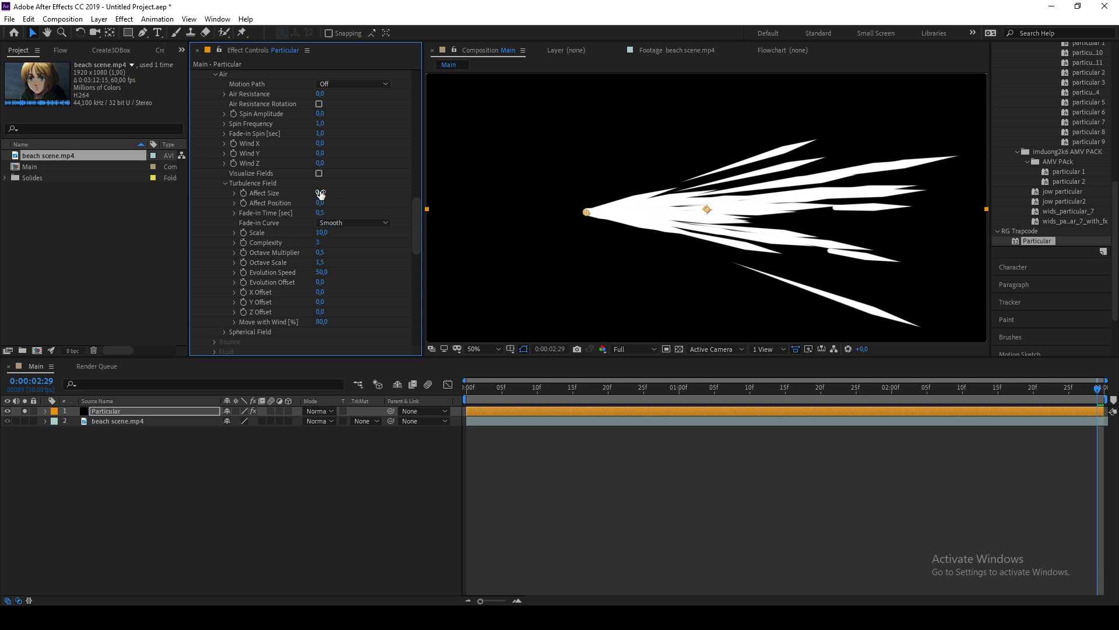
{"action": "scroll", "coordinate": [338, 145], "scroll_direction": "up", "scroll_amount": 1}
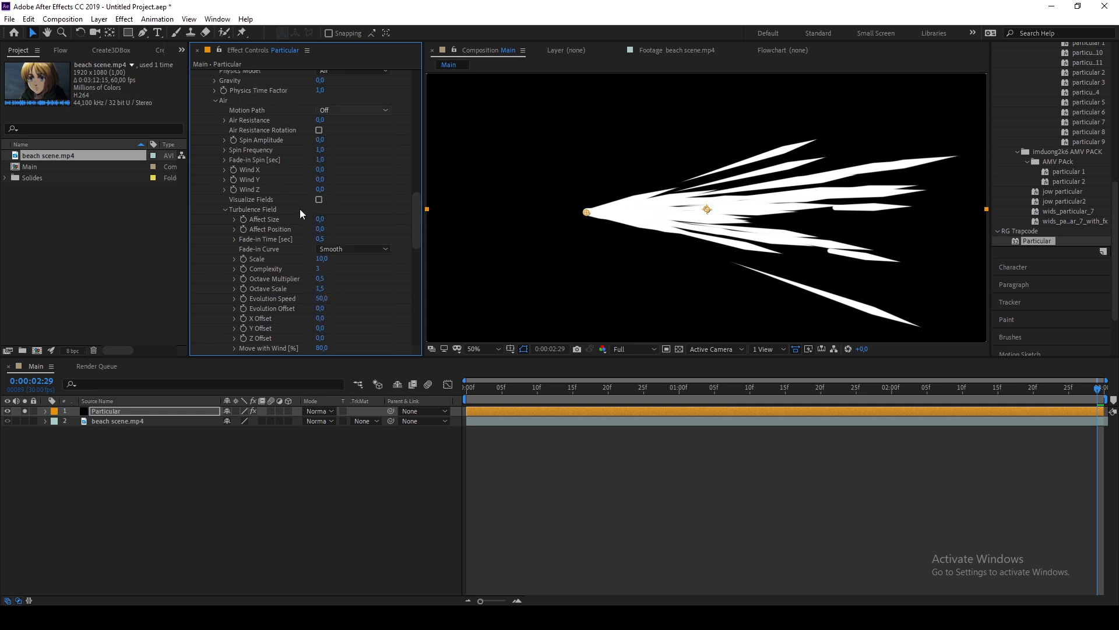
{"action": "scroll", "coordinate": [280, 139], "scroll_direction": "up", "scroll_amount": 3}
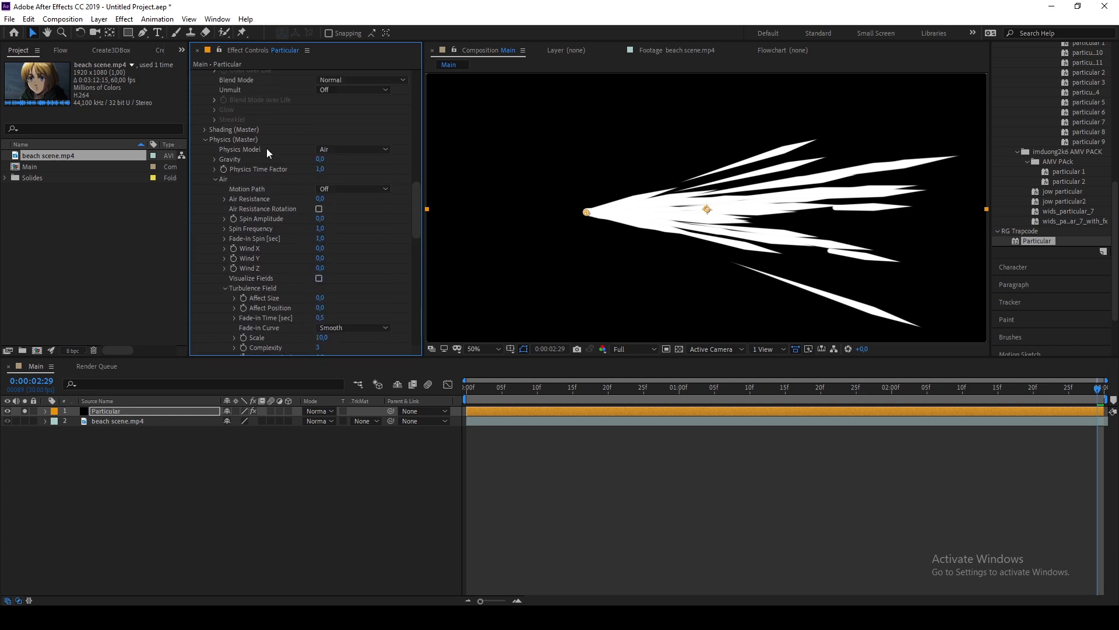
{"action": "scroll", "coordinate": [302, 169], "scroll_direction": "down", "scroll_amount": 3}
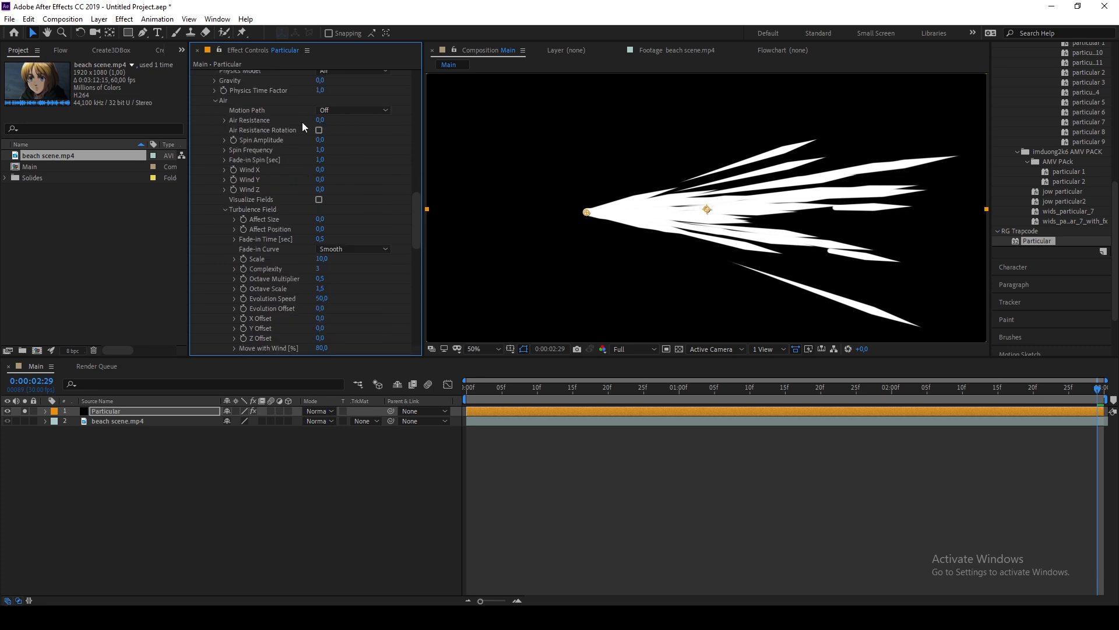
{"action": "mouse_move", "coordinate": [320, 232]}
{"action": "left_mouse_down"}
{"action": "mouse_move", "coordinate": [373, 225]}
{"action": "mouse_move", "coordinate": [354, 234]}
{"action": "left_mouse_up"}
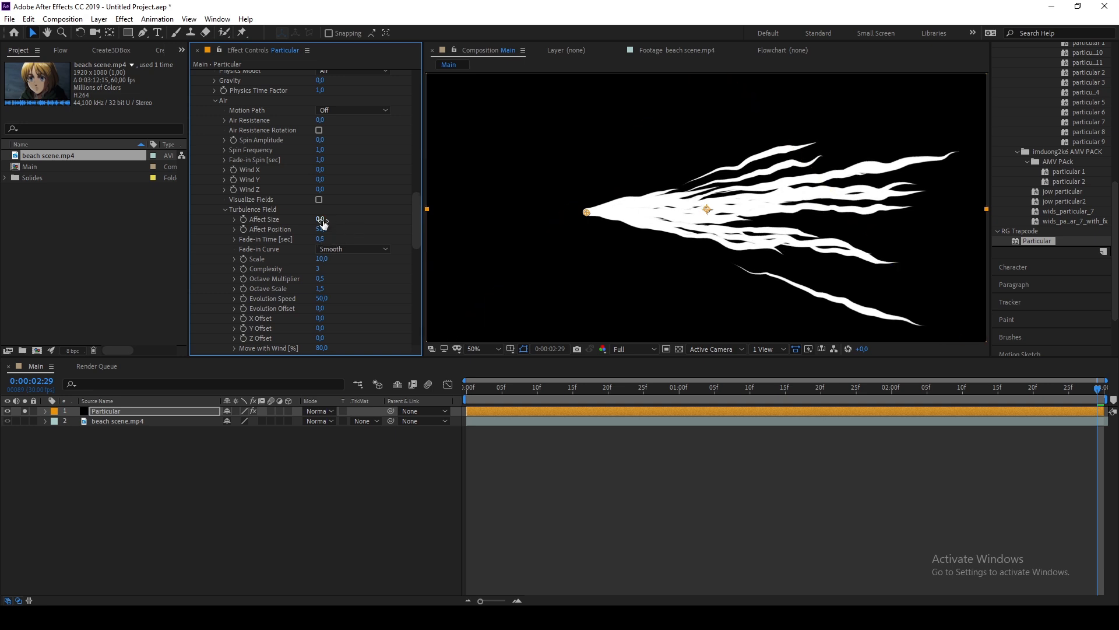
{"action": "mouse_move", "coordinate": [326, 221]}
{"action": "left_mouse_down"}
{"action": "mouse_move", "coordinate": [350, 226]}
{"action": "mouse_move", "coordinate": [315, 221]}
{"action": "left_mouse_up"}
Check the Aux System's particle color and keep it white.
{"action": "scroll", "coordinate": [351, 246], "scroll_direction": "down", "scroll_amount": 15}
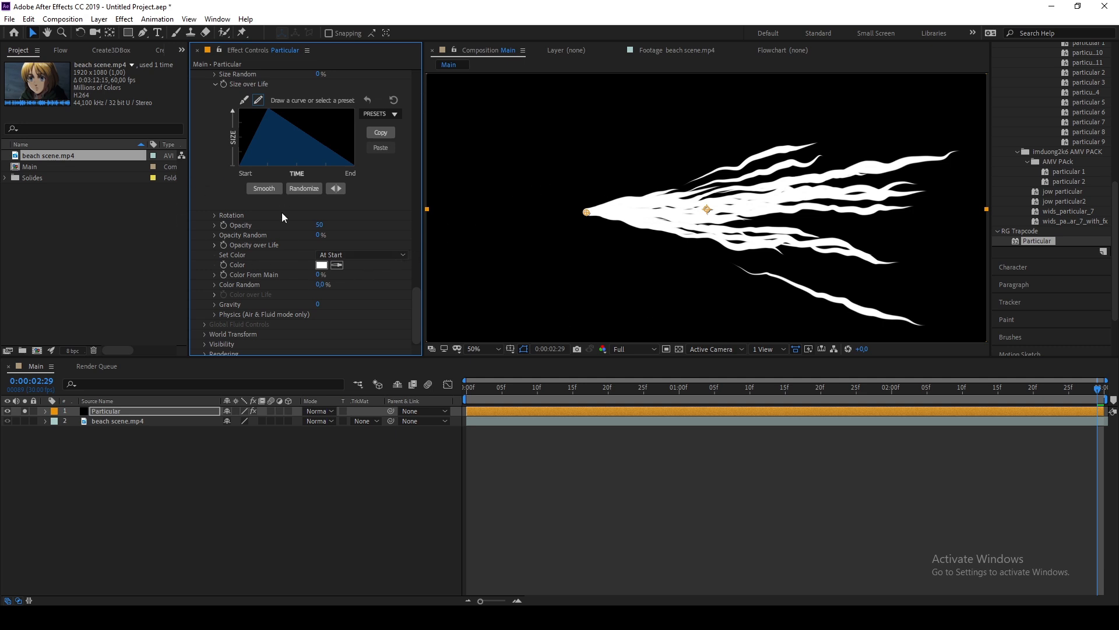
{"action": "left_click", "coordinate": [321, 265]}
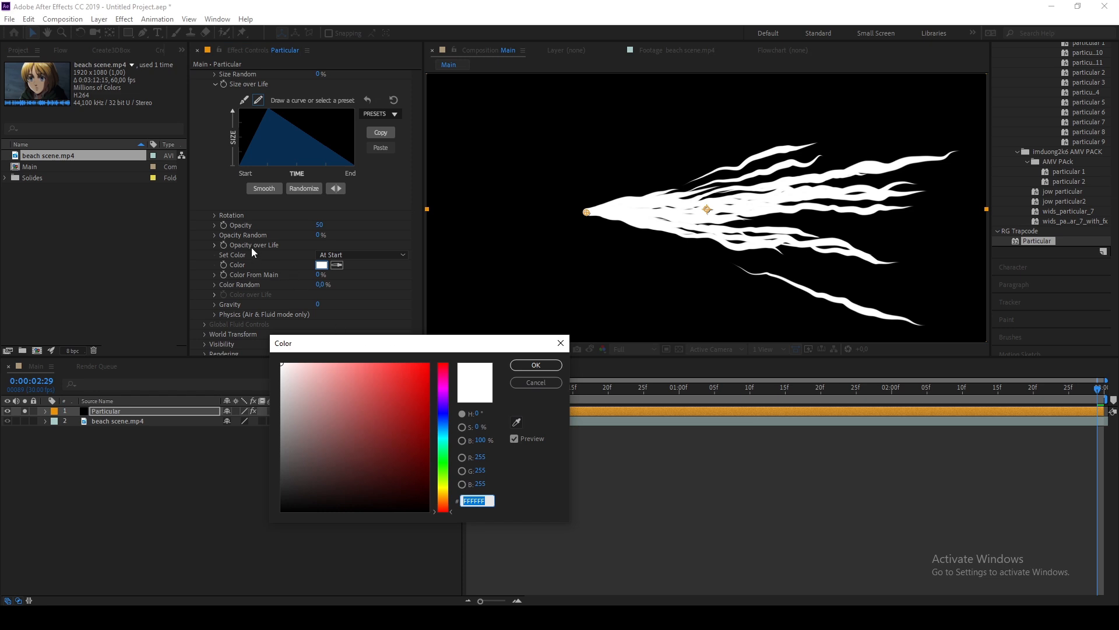
{"action": "left_click", "coordinate": [536, 365]}
{"action": "scroll", "coordinate": [291, 222], "scroll_direction": "up", "scroll_amount": 6}
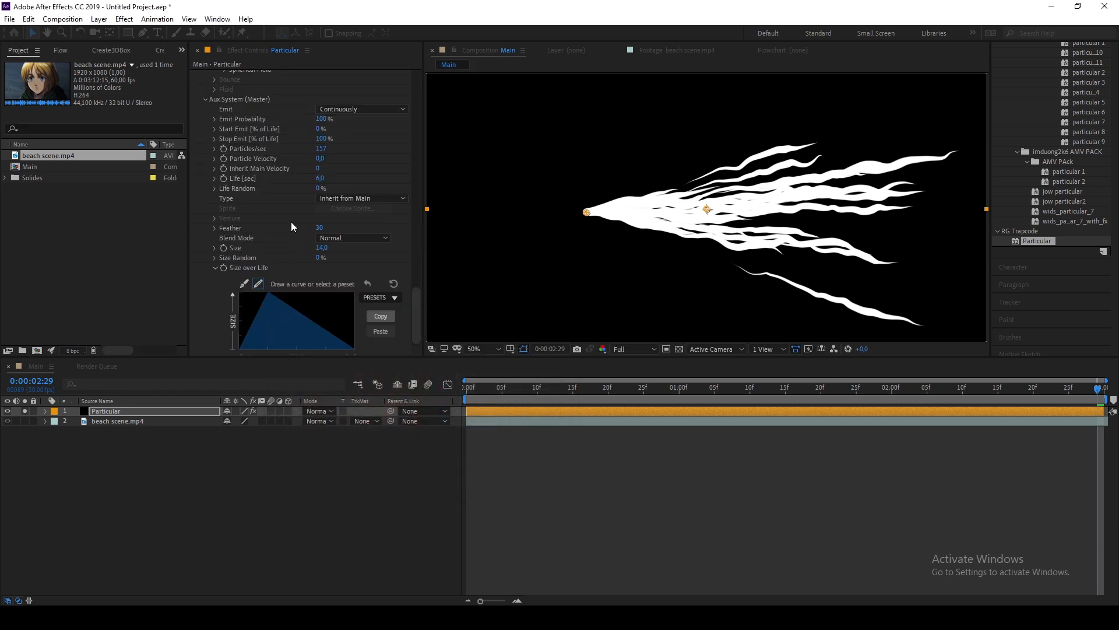
Switch the Aux System's Size over Life graph from freehand drawing to editable curve points.
{"action": "scroll", "coordinate": [291, 222], "scroll_direction": "up", "scroll_amount": 1}
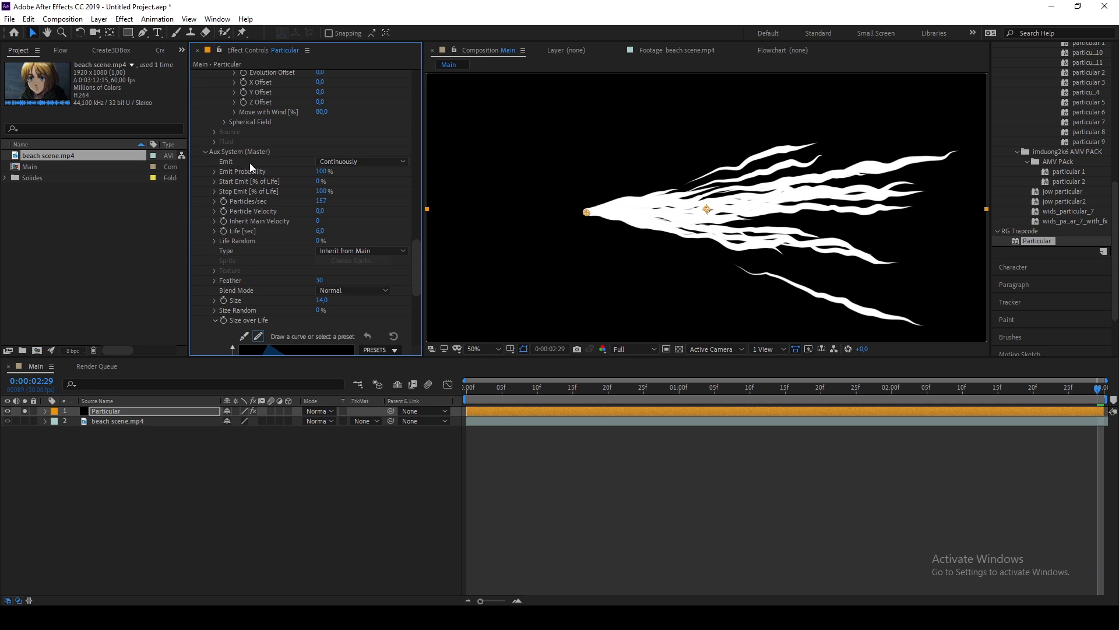
{"action": "scroll", "coordinate": [252, 163], "scroll_direction": "down", "scroll_amount": 6}
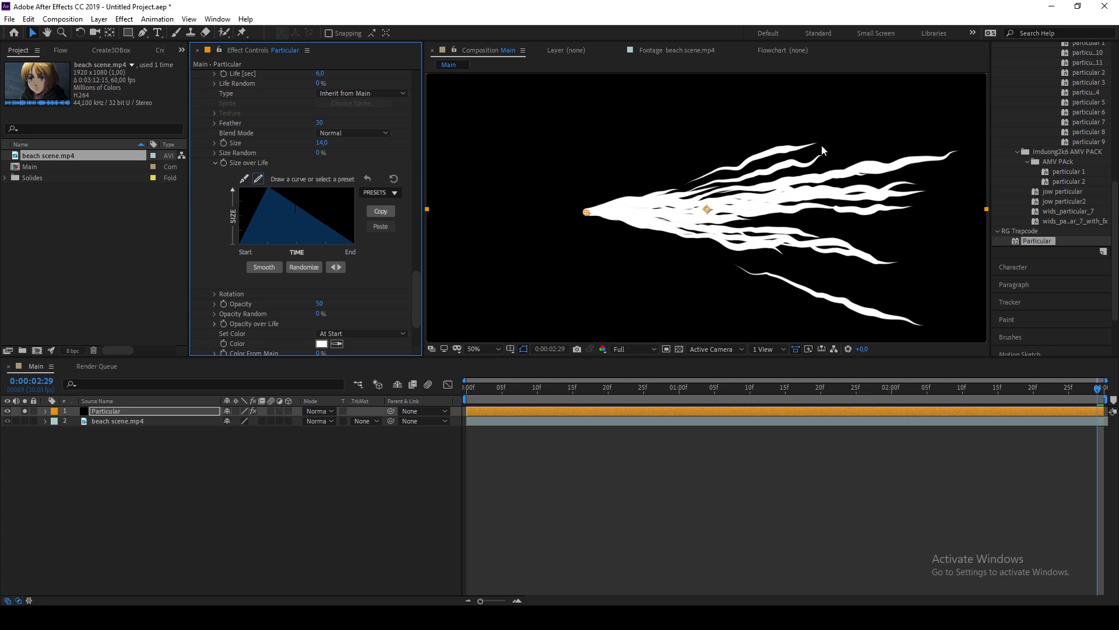
{"action": "left_click", "coordinate": [245, 179]}
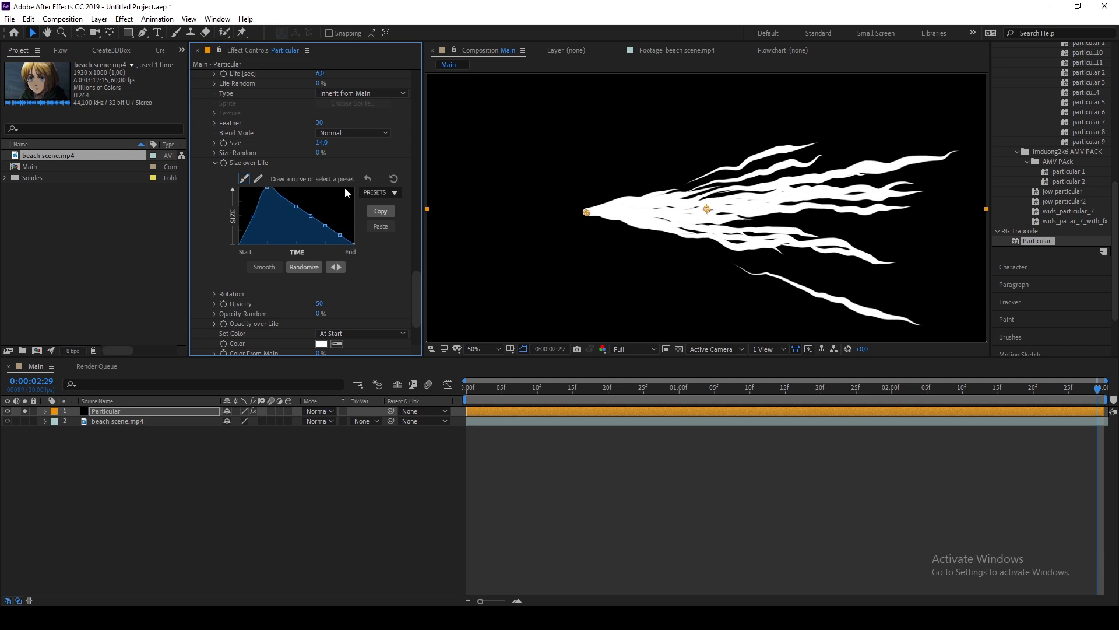
Change the Aux System's particle color to dark red 480202.
{"action": "scroll", "coordinate": [294, 215], "scroll_direction": "down", "scroll_amount": 3}
{"action": "left_click", "coordinate": [321, 260]}
{"action": "left_click_drag", "start_coordinate": [369, 395], "coordinate": [425, 470]}
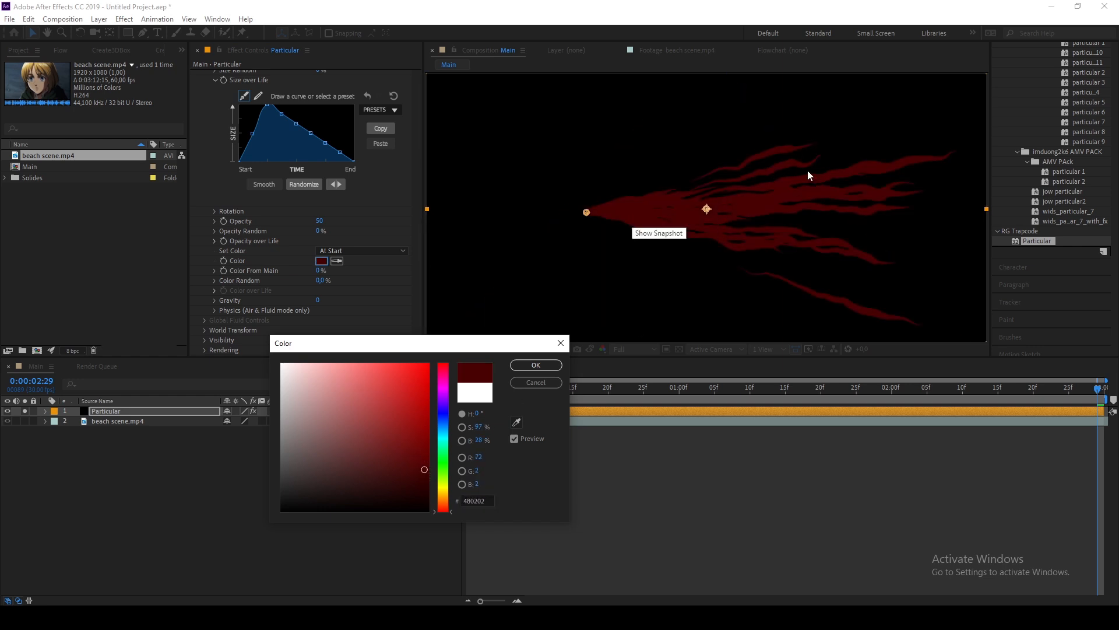
{"action": "left_click", "coordinate": [536, 366]}
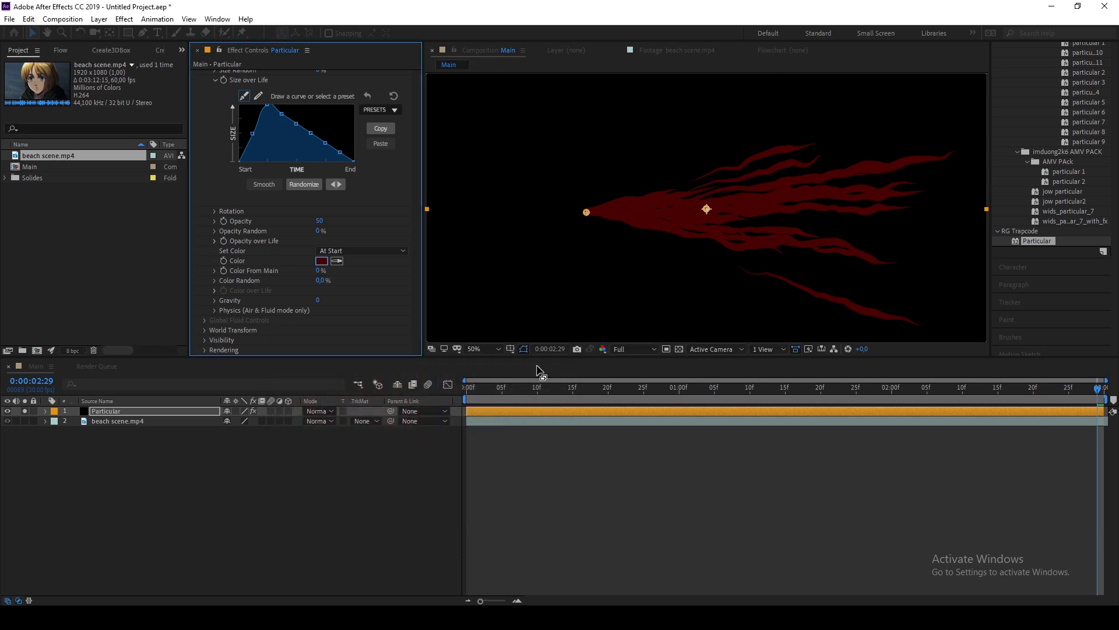
Expand Shading (Master) and turn Shading on.
{"action": "scroll", "coordinate": [231, 306], "scroll_direction": "up", "scroll_amount": 5}
{"action": "scroll", "coordinate": [231, 306], "scroll_direction": "down", "scroll_amount": 15}
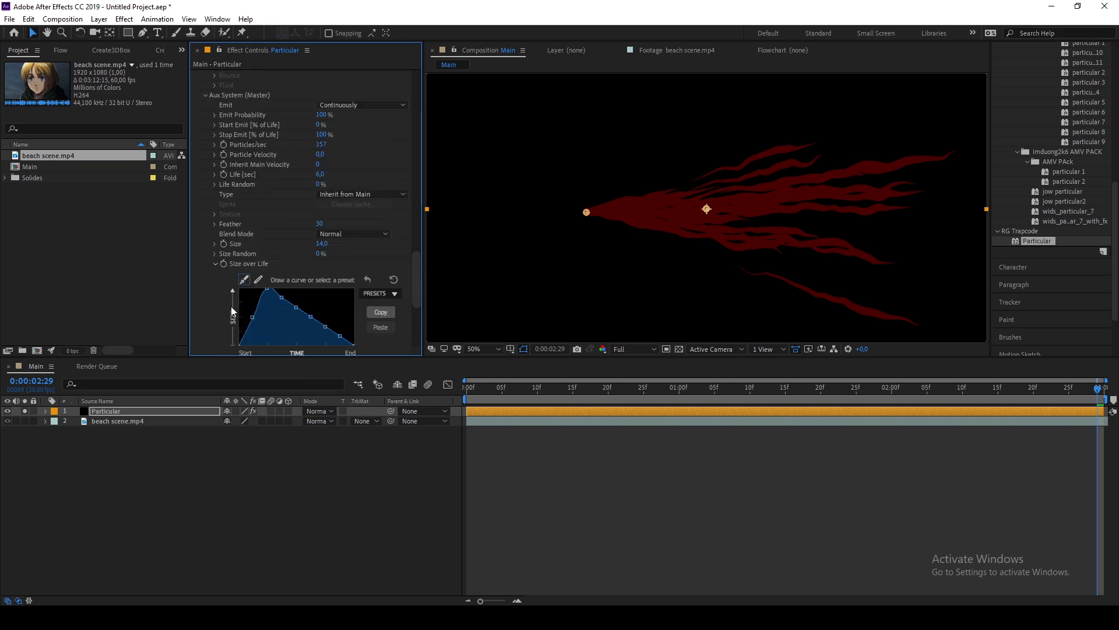
{"action": "scroll", "coordinate": [230, 307], "scroll_direction": "up", "scroll_amount": 2}
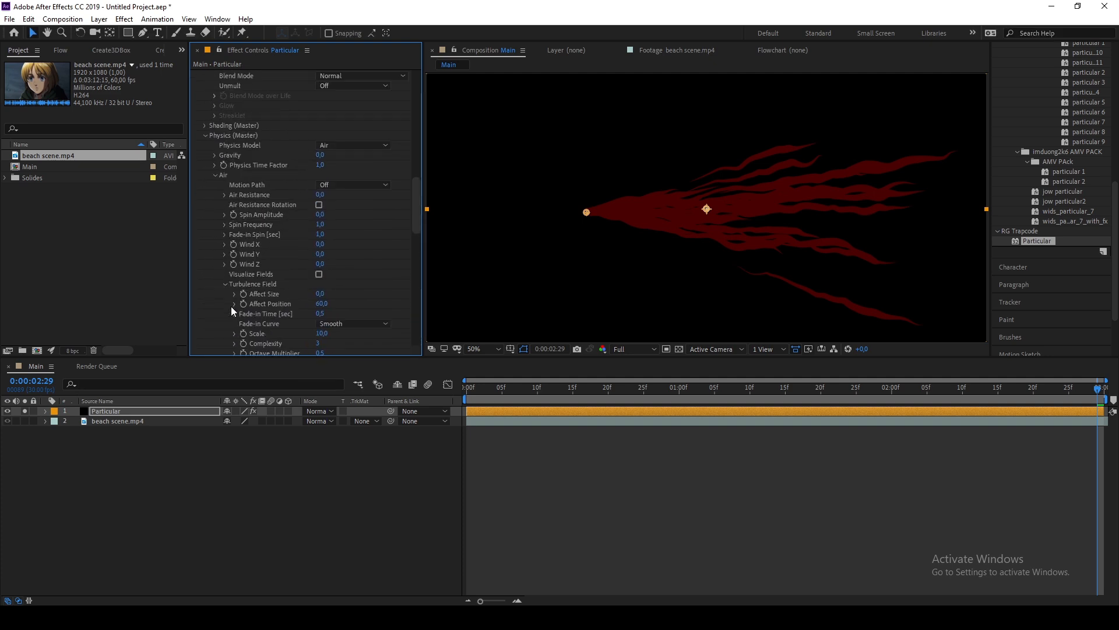
{"action": "left_click", "coordinate": [201, 151]}
{"action": "left_click", "coordinate": [352, 161]}
{"action": "left_click", "coordinate": [344, 187]}
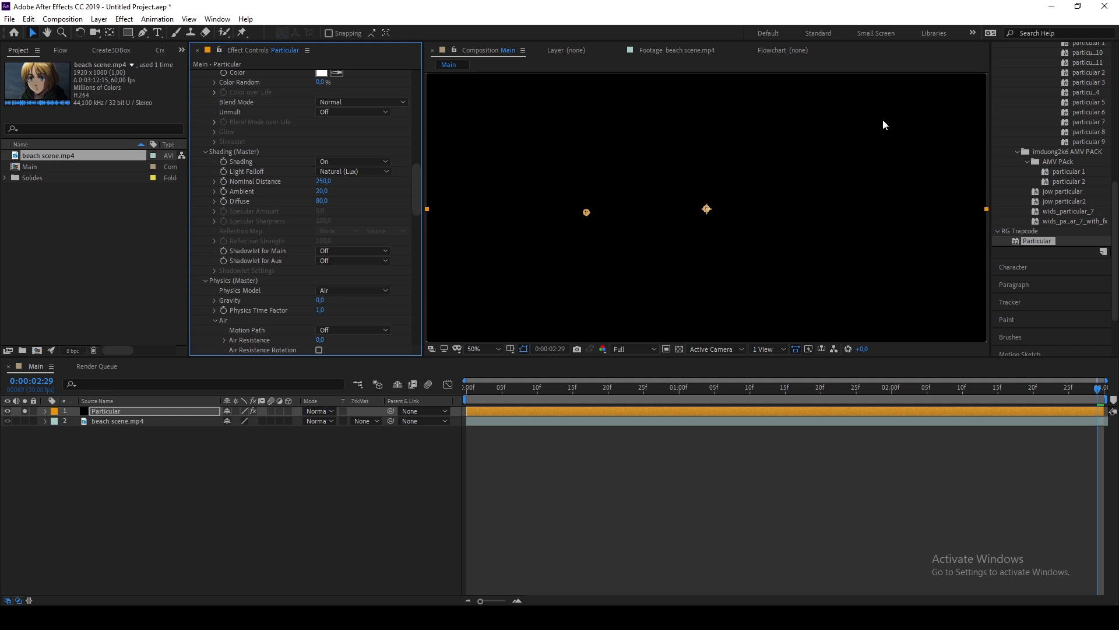
Add a white point light to the composition with 387 % intensity and no falloff.
{"action": "right_click", "coordinate": [168, 464]}
{"action": "mouse_move", "coordinate": [215, 466]}
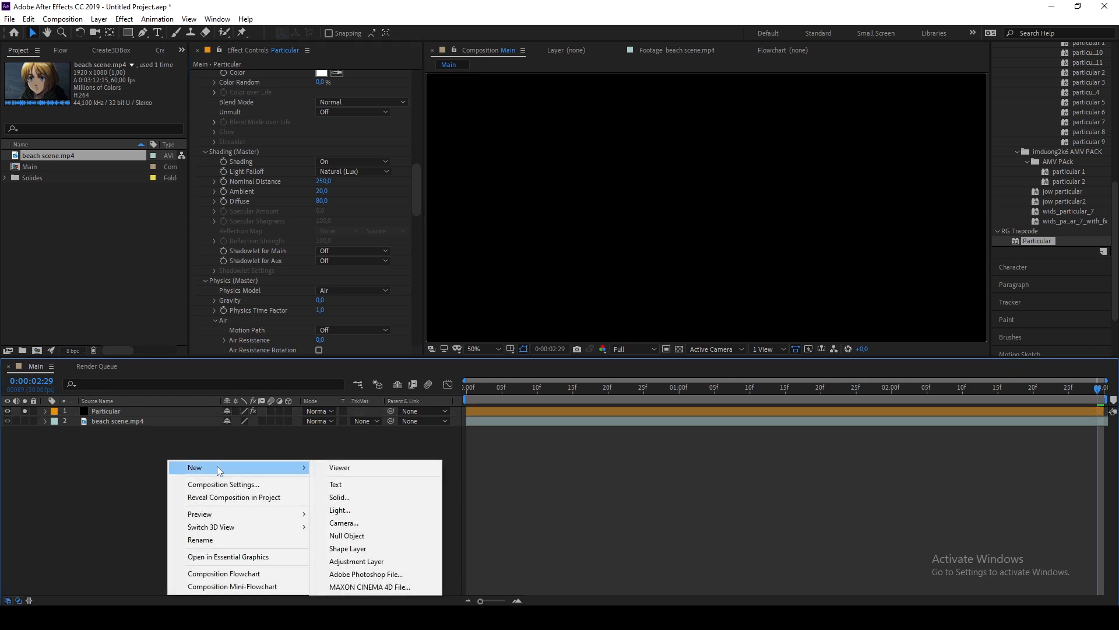
{"action": "left_click", "coordinate": [340, 510]}
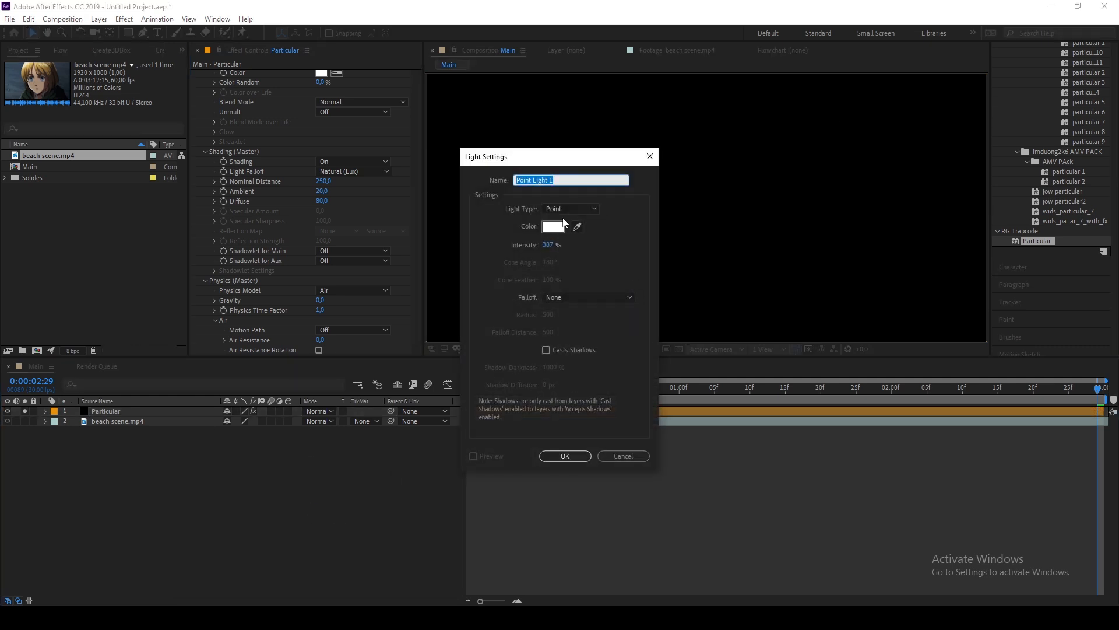
{"action": "left_click", "coordinate": [548, 244]}
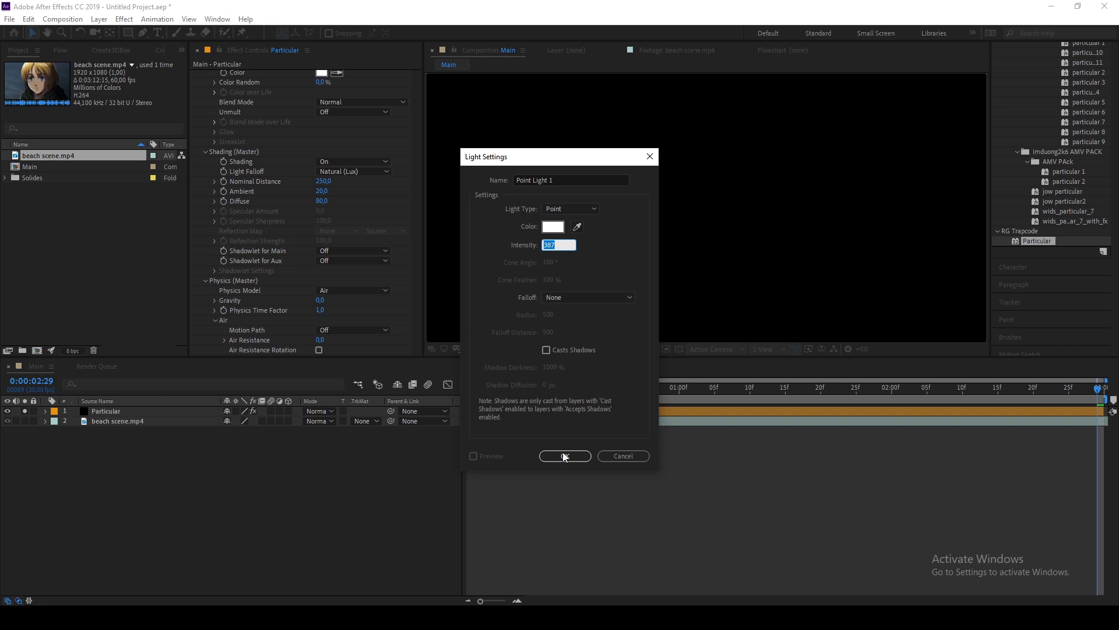
{"action": "left_click", "coordinate": [562, 298]}
{"action": "left_click", "coordinate": [566, 456]}
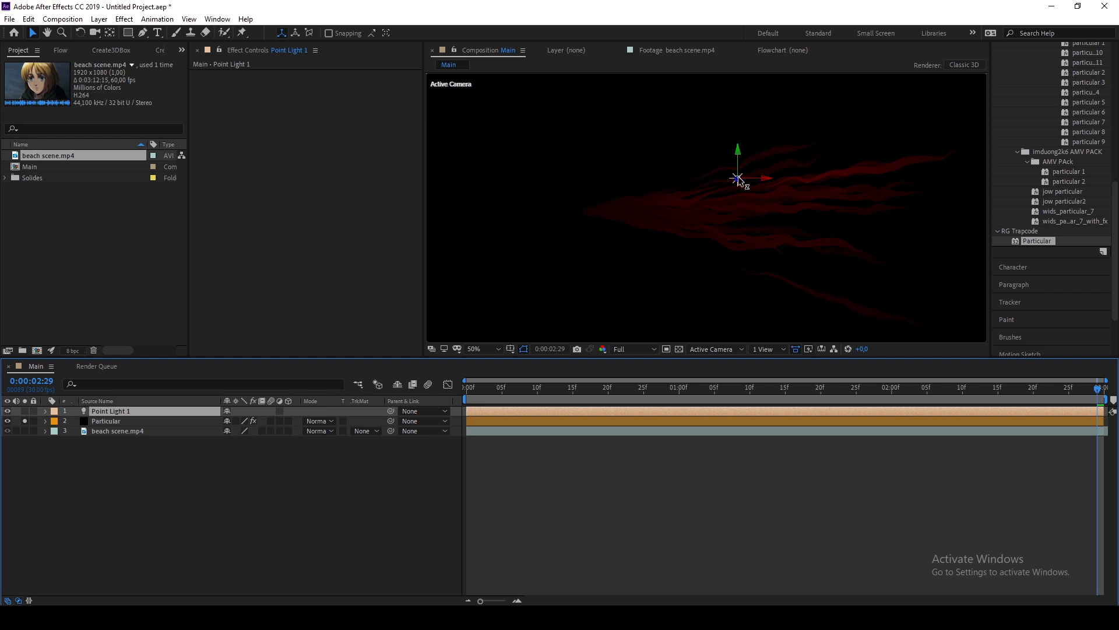
Expand the point light's Light Options and move the light to the narrow origin of the streaks.
{"action": "left_click", "coordinate": [46, 411]}
{"action": "left_click", "coordinate": [56, 431]}
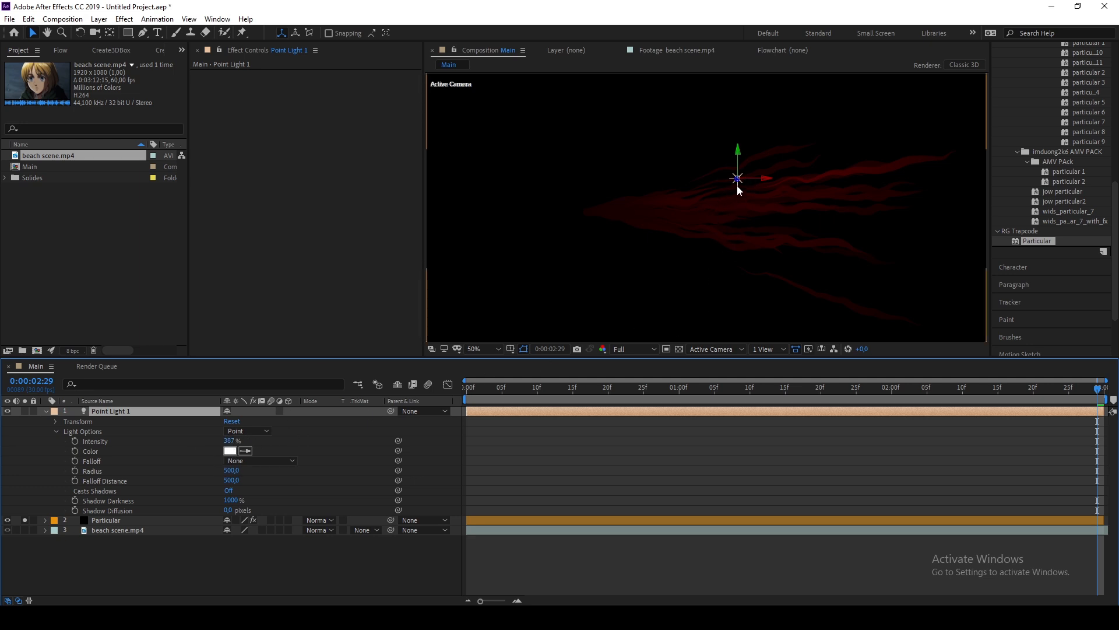
{"action": "left_click_drag", "start_coordinate": [738, 180], "coordinate": [268, 307]}
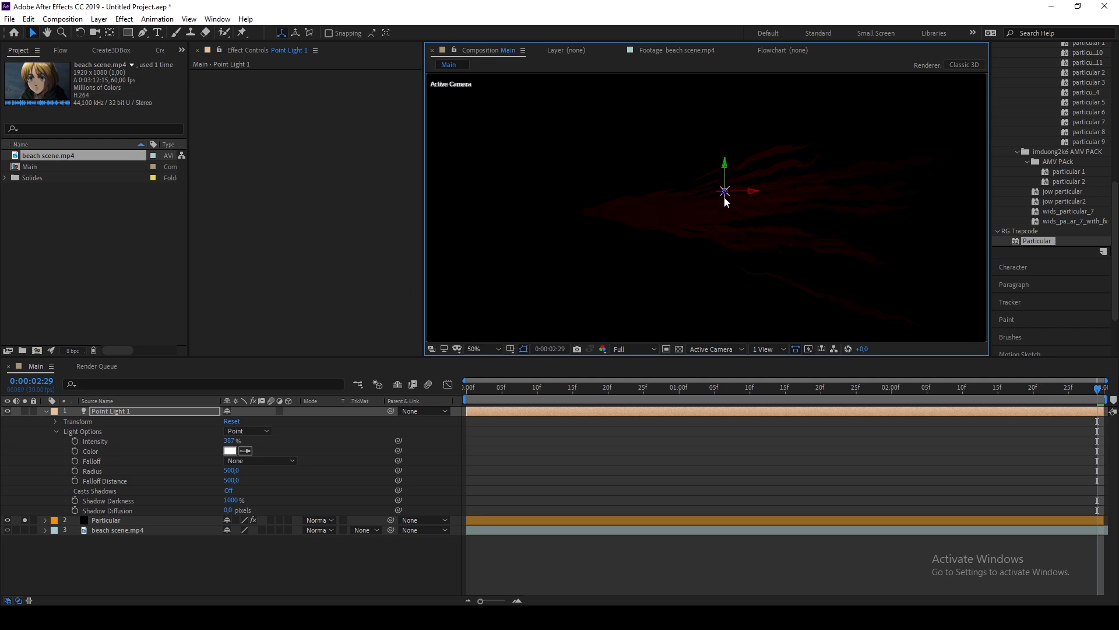
{"action": "left_click_drag", "start_coordinate": [724, 190], "coordinate": [749, 166]}
{"action": "key", "text": "ctrl+z"}
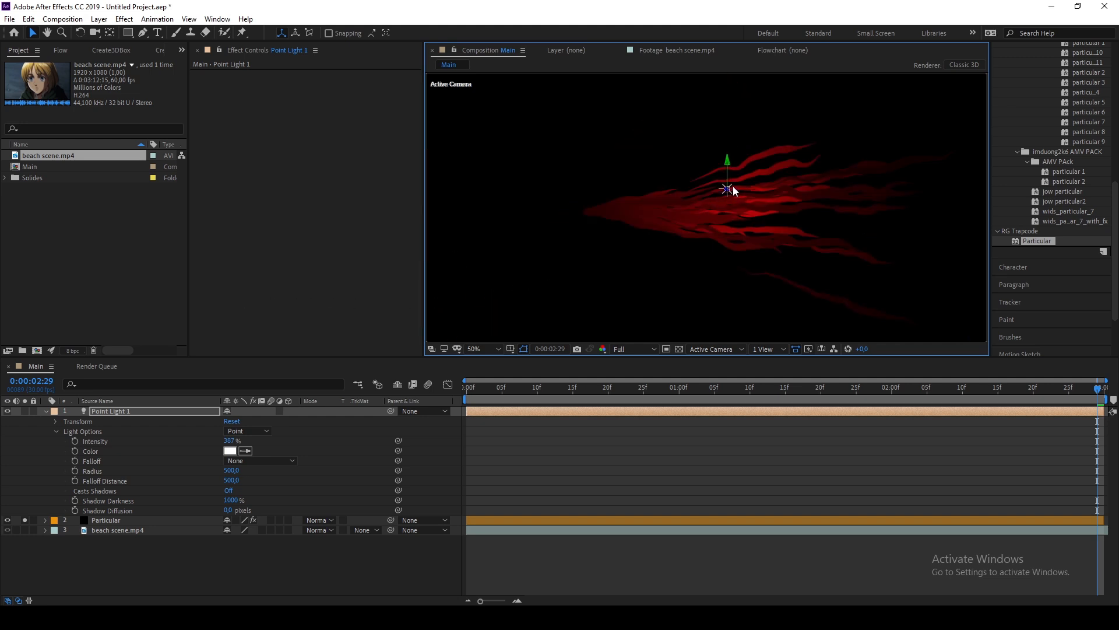
{"action": "left_click_drag", "start_coordinate": [753, 187], "coordinate": [590, 214]}
{"action": "left_click", "coordinate": [580, 188]}
{"action": "left_click", "coordinate": [580, 190]}
{"action": "left_click_drag", "start_coordinate": [579, 158], "coordinate": [579, 178]}
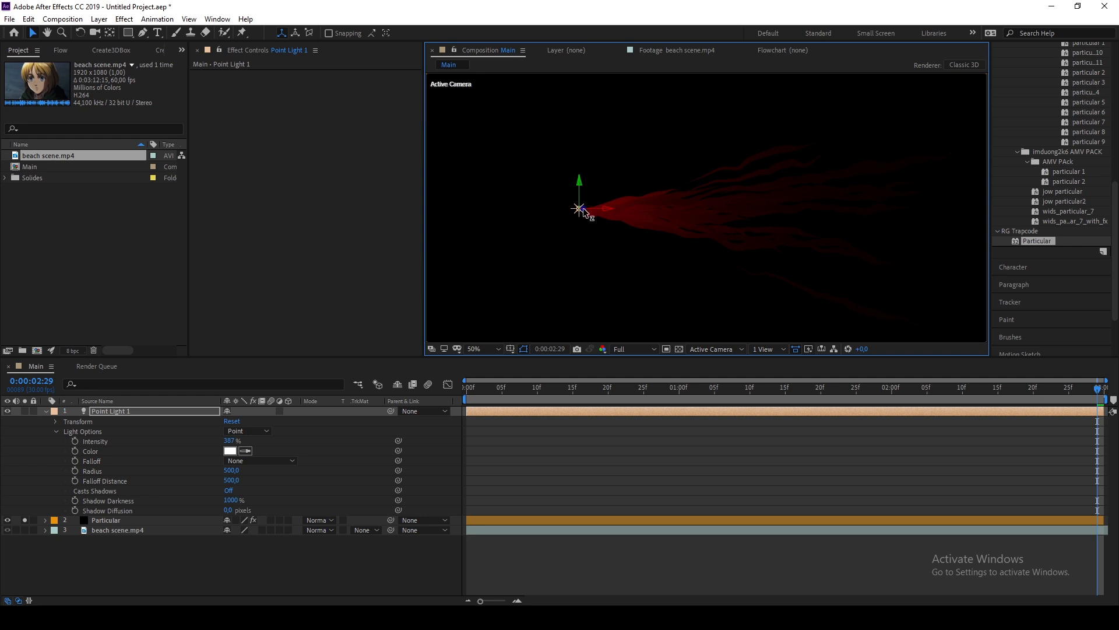
Raise the point light's intensity to 489 %, checking against the transparency grid, and nudge the light toward the streaks.
{"action": "left_click", "coordinate": [680, 348]}
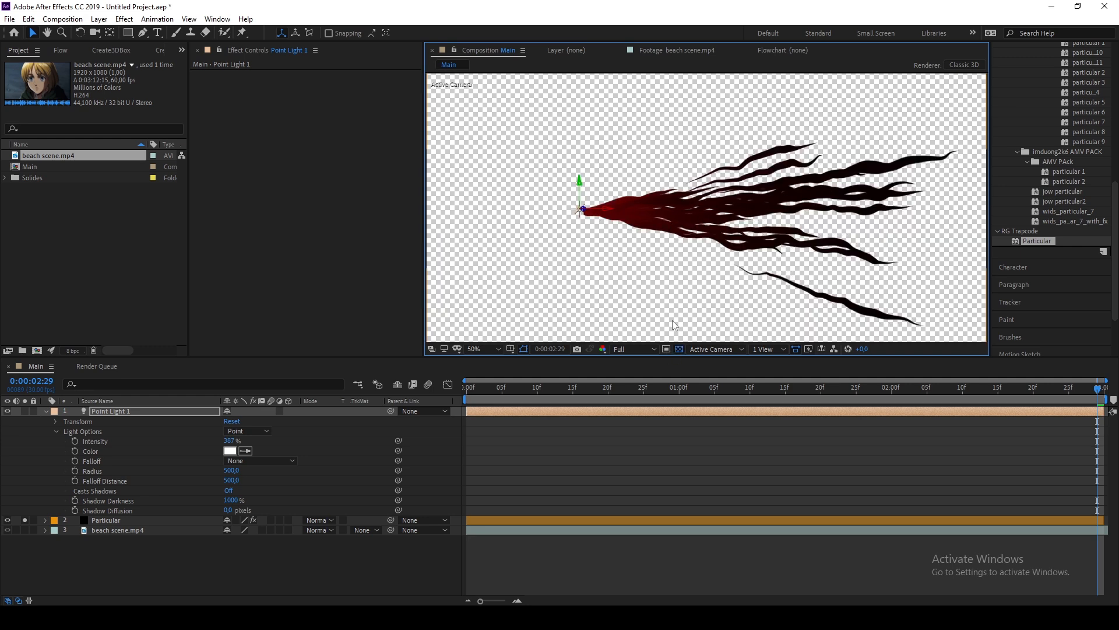
{"action": "left_click_drag", "start_coordinate": [230, 440], "coordinate": [249, 441]}
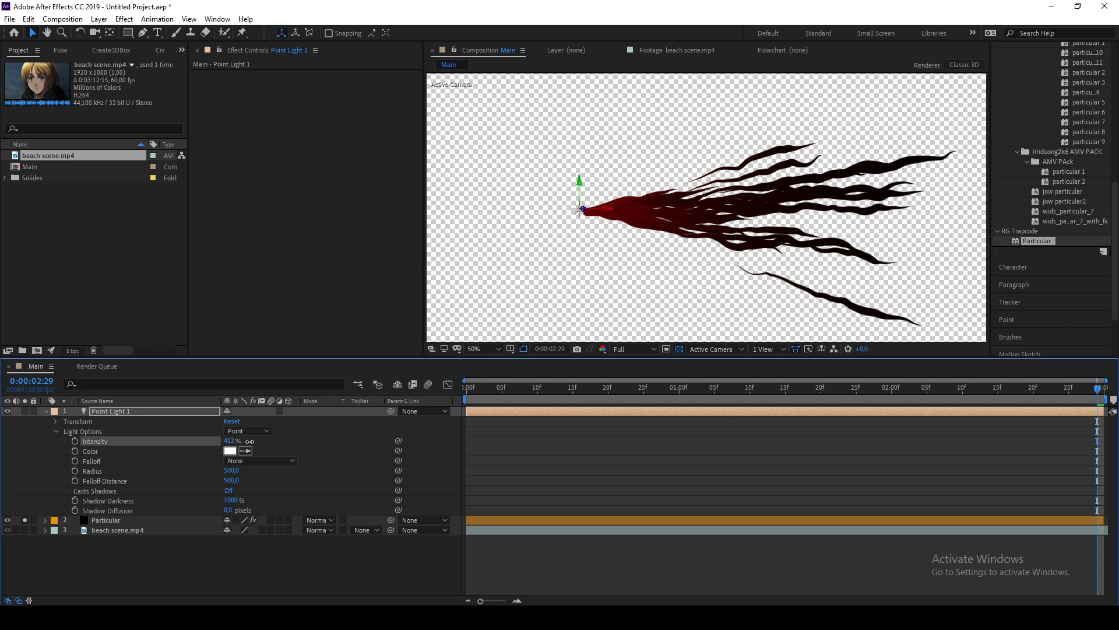
{"action": "left_click_drag", "start_coordinate": [289, 448], "coordinate": [300, 446]}
{"action": "left_click", "coordinate": [679, 349]}
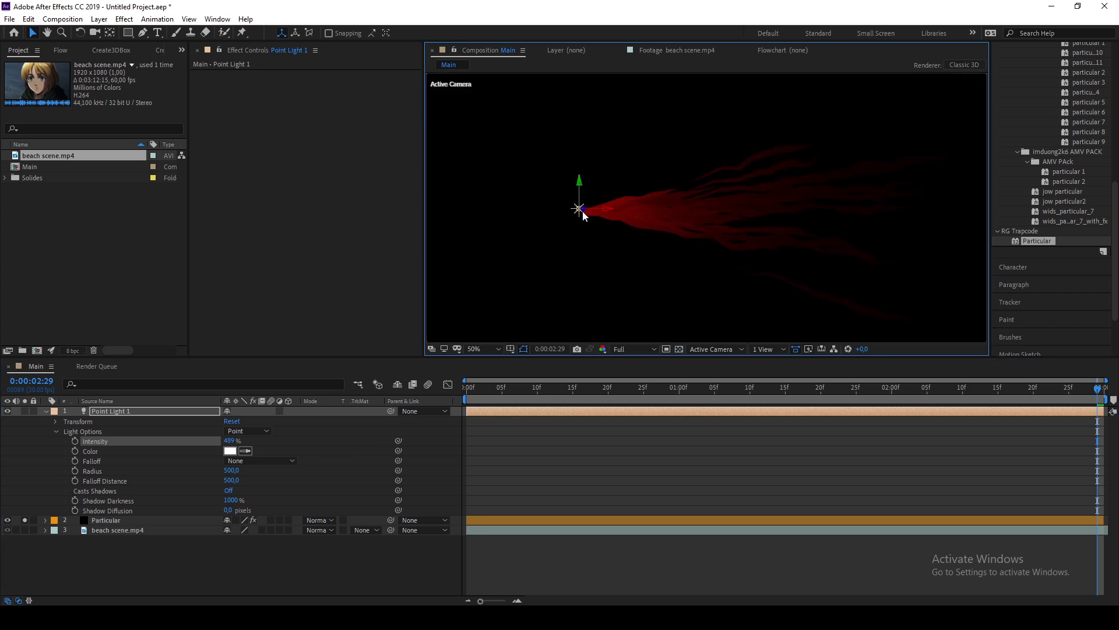
{"action": "left_click_drag", "start_coordinate": [583, 213], "coordinate": [639, 248]}
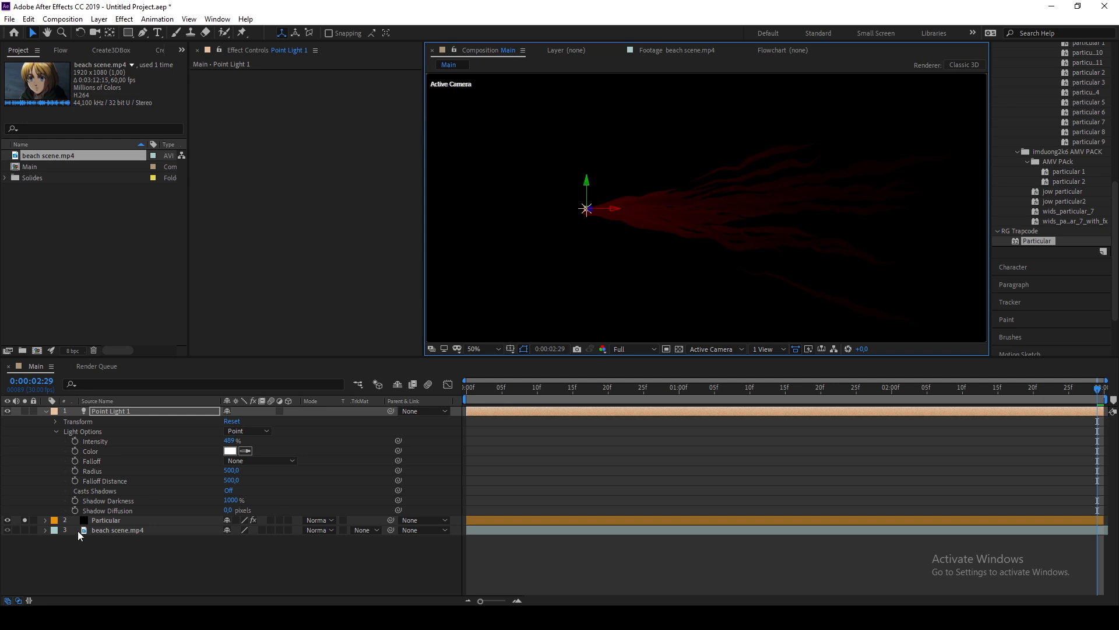
Add a two-node camera with the 35mm preset to the composition.
{"action": "left_click", "coordinate": [96, 521]}
{"action": "right_click", "coordinate": [191, 555]}
{"action": "mouse_move", "coordinate": [250, 427]}
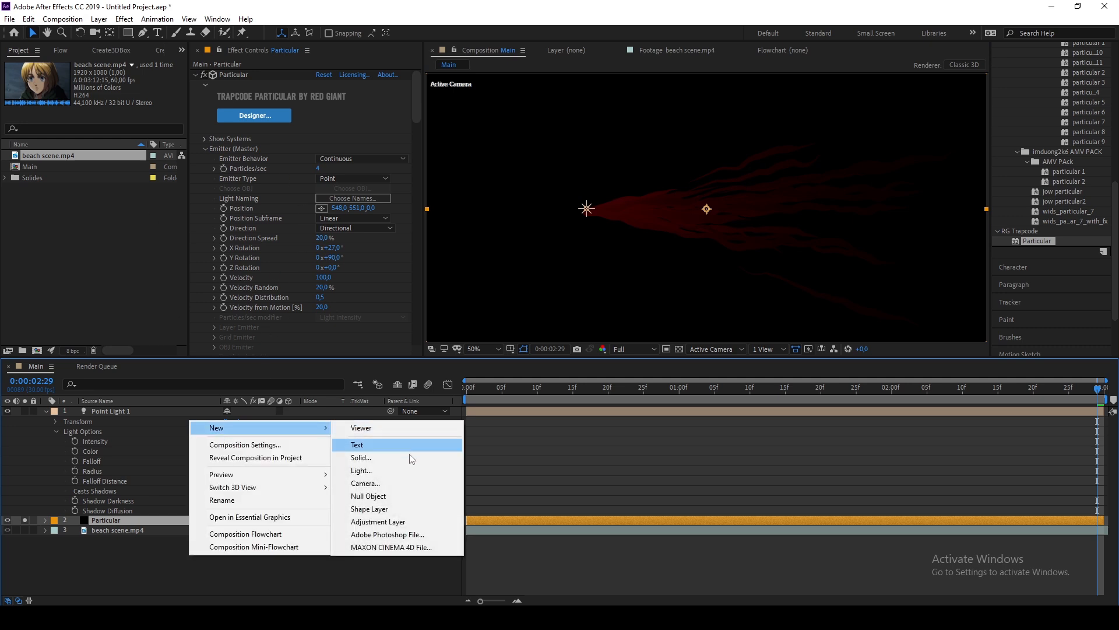
{"action": "left_click", "coordinate": [408, 483]}
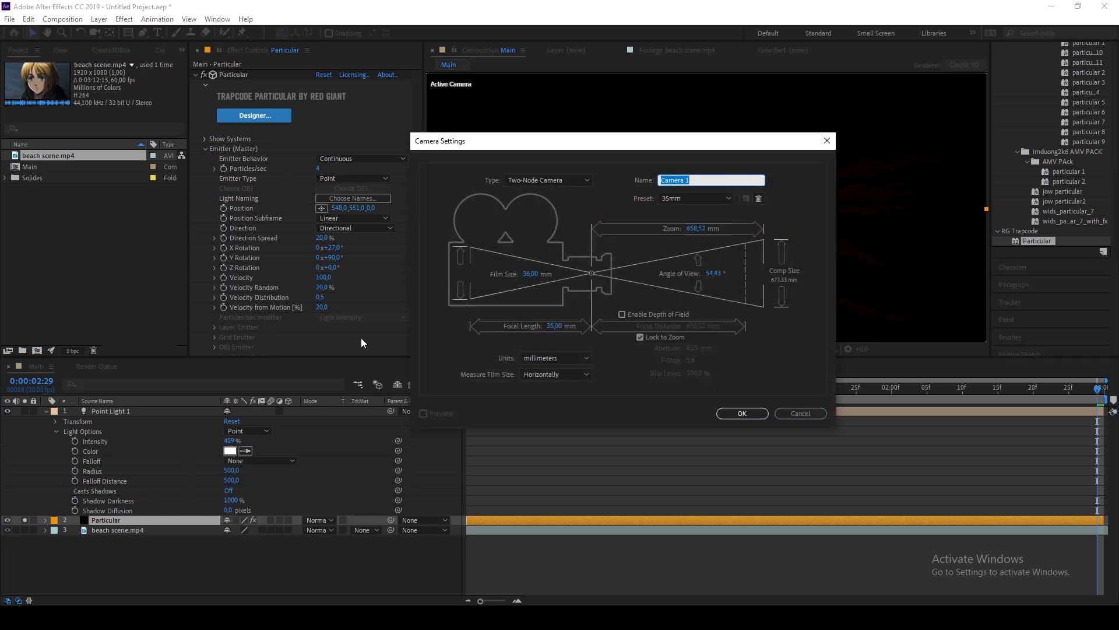
{"action": "left_click", "coordinate": [680, 200]}
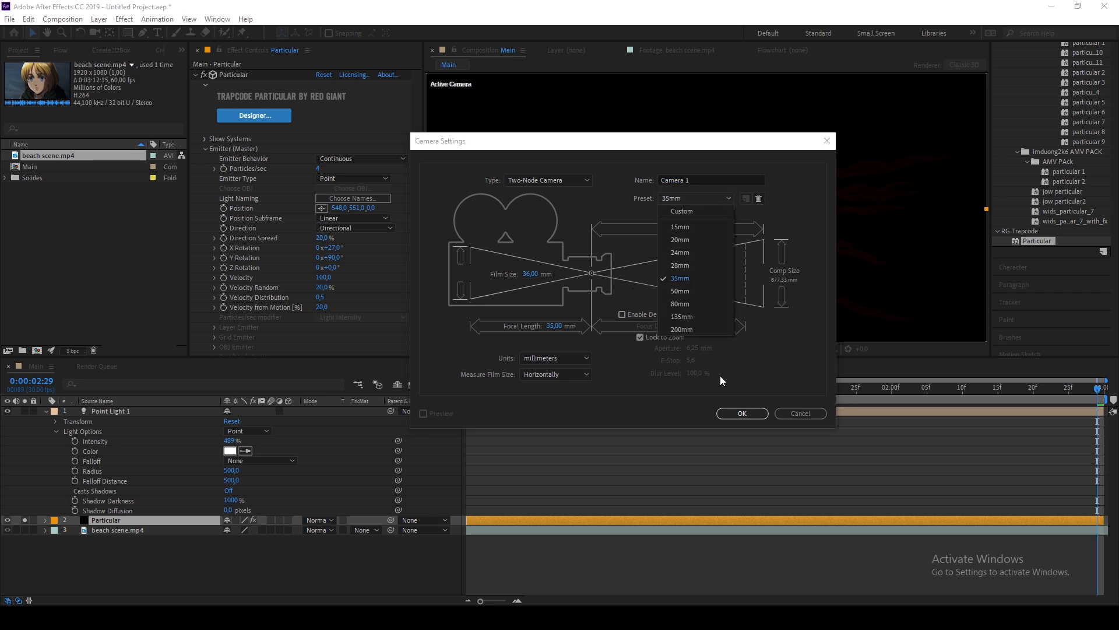
{"action": "left_click", "coordinate": [741, 413]}
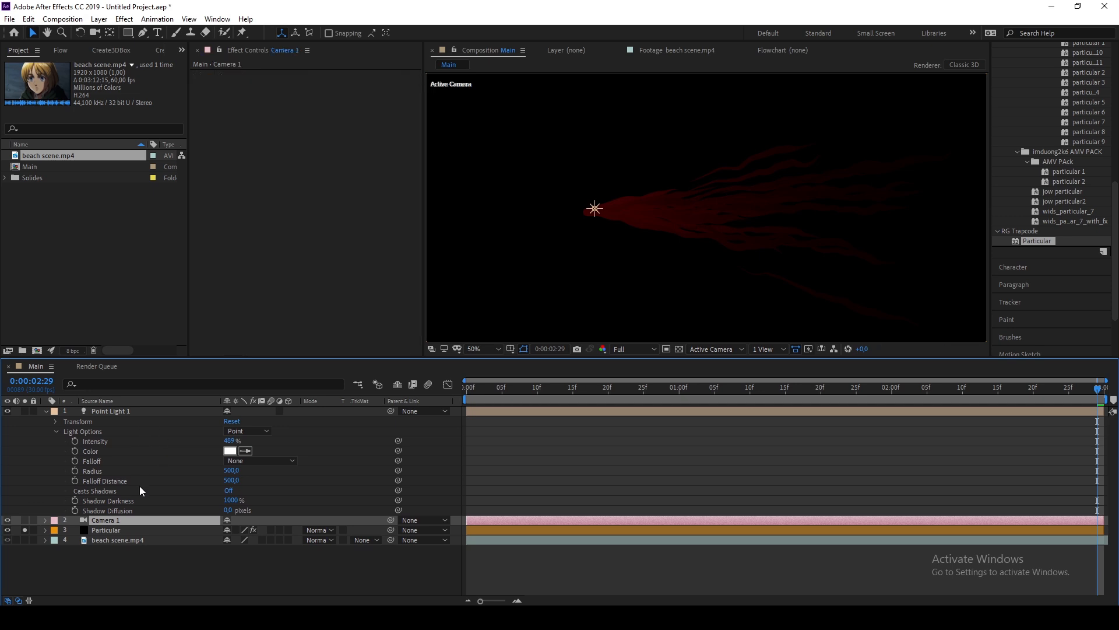
Move the unsoloed Particular layer to the top of the stack and compare the streaks against the beach clip.
{"action": "left_click_drag", "start_coordinate": [149, 528], "coordinate": [130, 409]}
{"action": "left_click", "coordinate": [7, 411]}
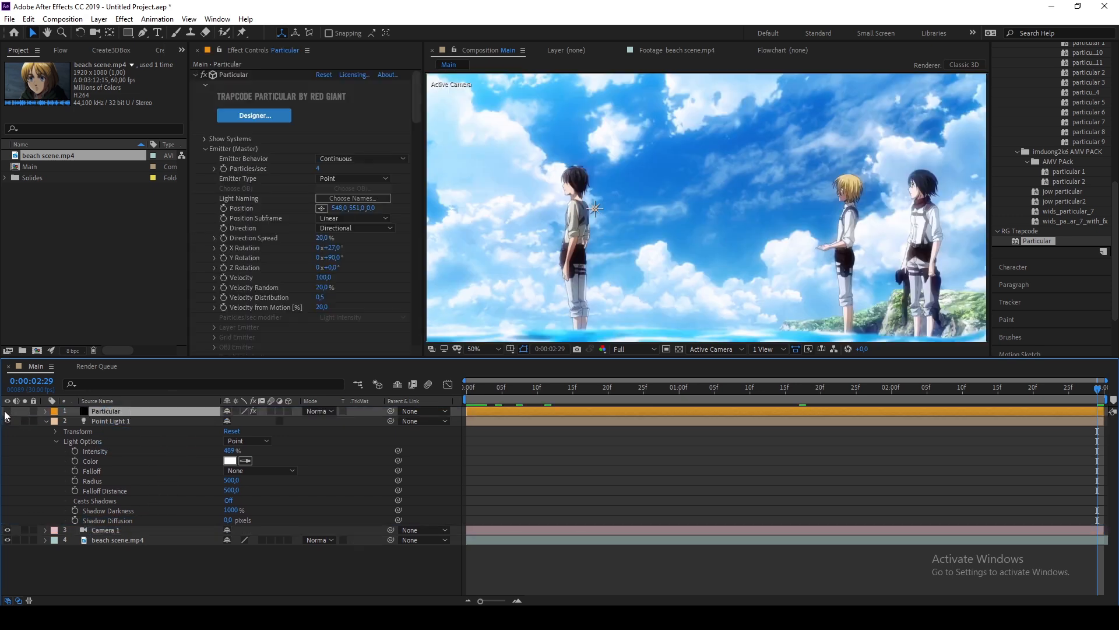
{"action": "left_click", "coordinate": [6, 411]}
{"action": "left_click", "coordinate": [7, 411]}
{"action": "left_click", "coordinate": [7, 411]}
{"action": "left_click", "coordinate": [46, 420]}
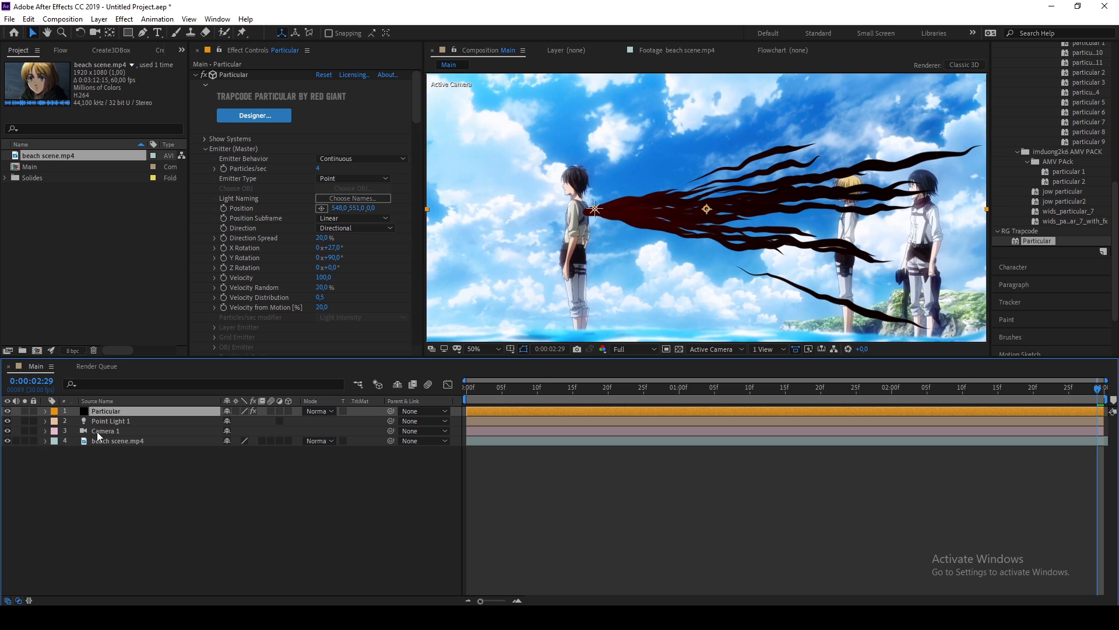
Hide the beach scene clip and move the Particular layer beneath Camera 1.
{"action": "left_click", "coordinate": [7, 441]}
{"action": "left_click_drag", "start_coordinate": [109, 416], "coordinate": [94, 435]}
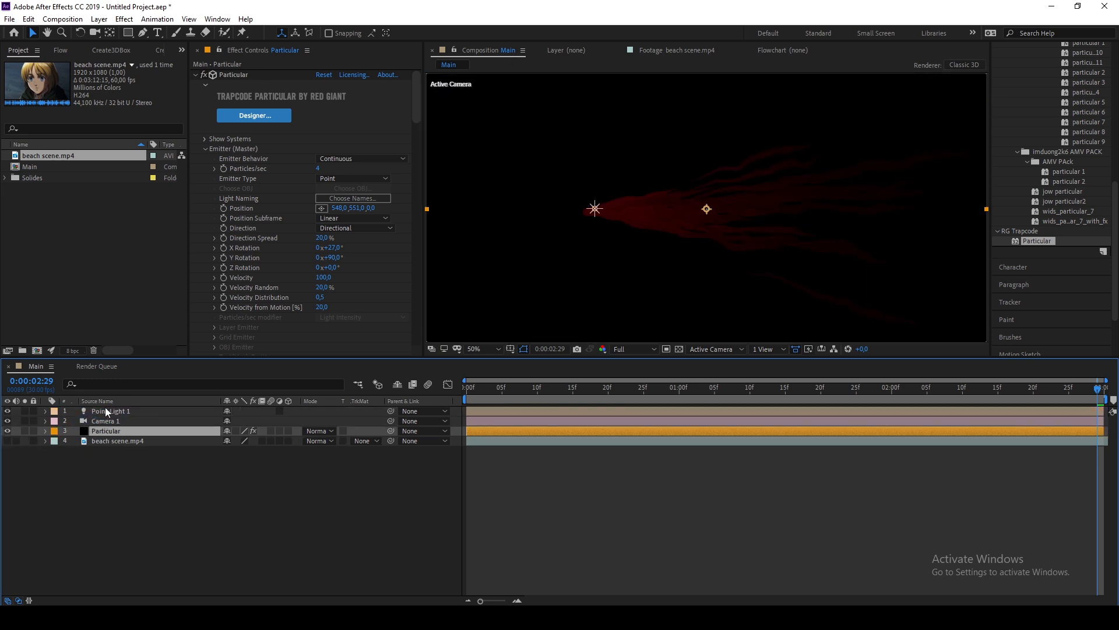
{"action": "left_click", "coordinate": [7, 421]}
Set Particular's shading to Nominal Distance 380, Ambient 49 and Diffuse 69.
{"action": "scroll", "coordinate": [279, 246], "scroll_direction": "down", "scroll_amount": 12}
{"action": "scroll", "coordinate": [278, 250], "scroll_direction": "down", "scroll_amount": 2}
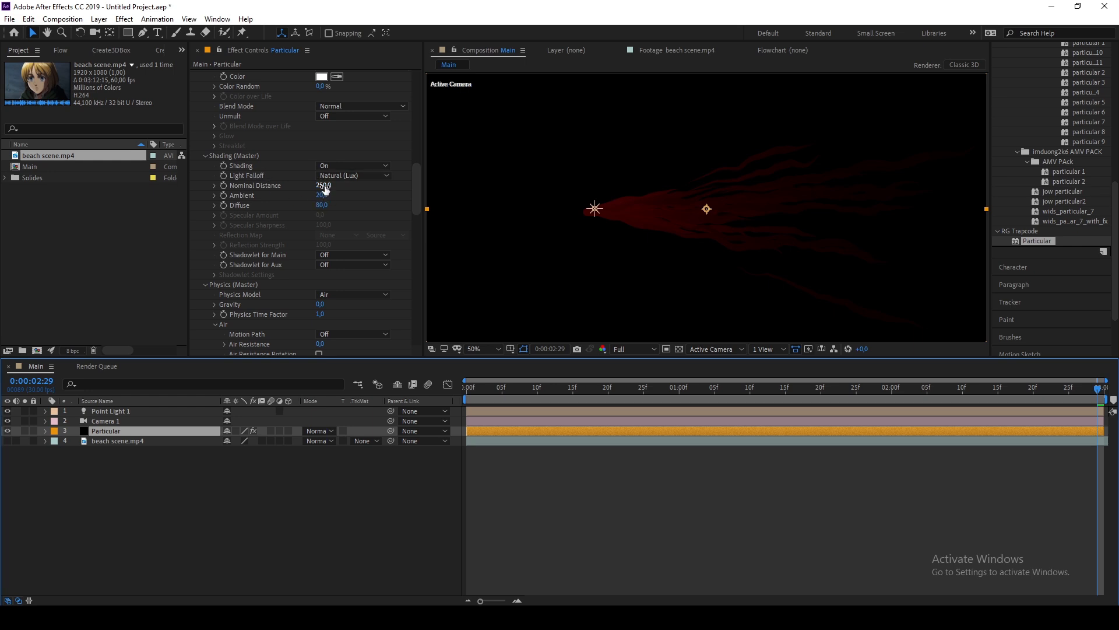
{"action": "mouse_move", "coordinate": [330, 186]}
{"action": "left_mouse_down"}
{"action": "mouse_move", "coordinate": [360, 192]}
{"action": "mouse_move", "coordinate": [342, 195]}
{"action": "left_mouse_up"}
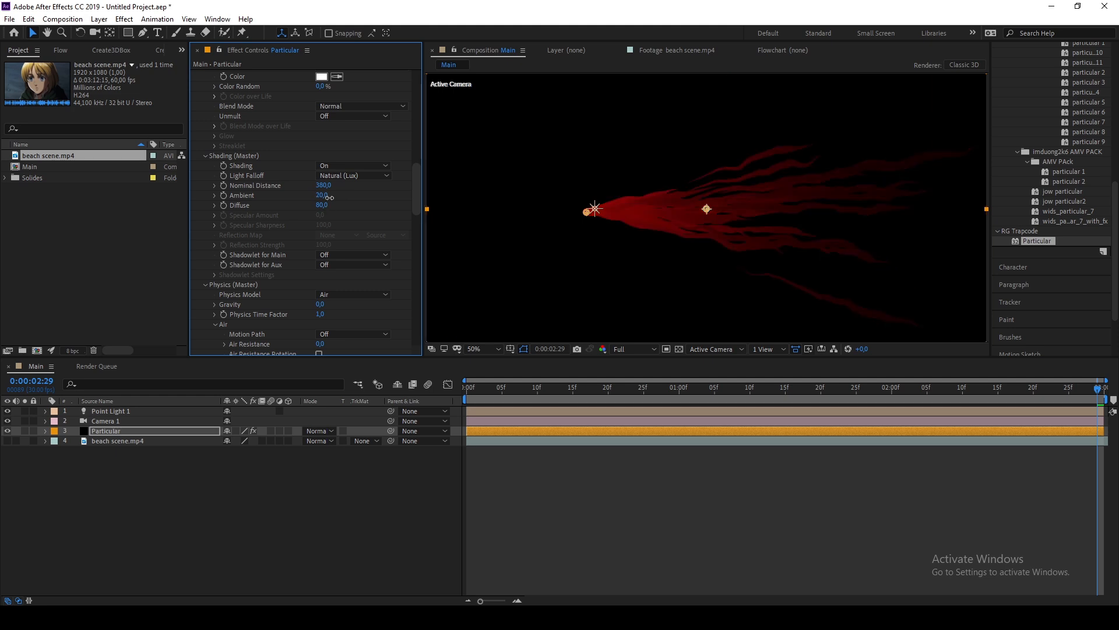
{"action": "left_click_drag", "start_coordinate": [358, 199], "coordinate": [359, 199]}
{"action": "left_click_drag", "start_coordinate": [341, 208], "coordinate": [319, 210]}
{"action": "scroll", "coordinate": [260, 230], "scroll_direction": "down", "scroll_amount": 3}
{"action": "scroll", "coordinate": [298, 212], "scroll_direction": "up", "scroll_amount": 2}
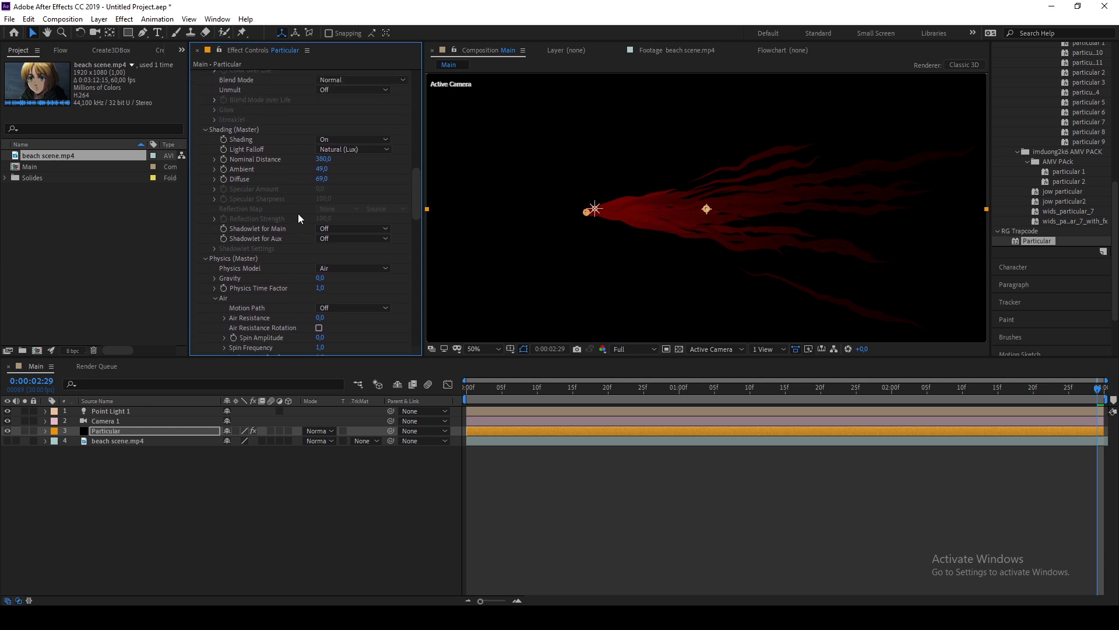
Inspect the shaded streaks up close and turn on Shadowlet for Aux.
{"action": "scroll", "coordinate": [631, 205], "scroll_direction": "down", "scroll_amount": 2}
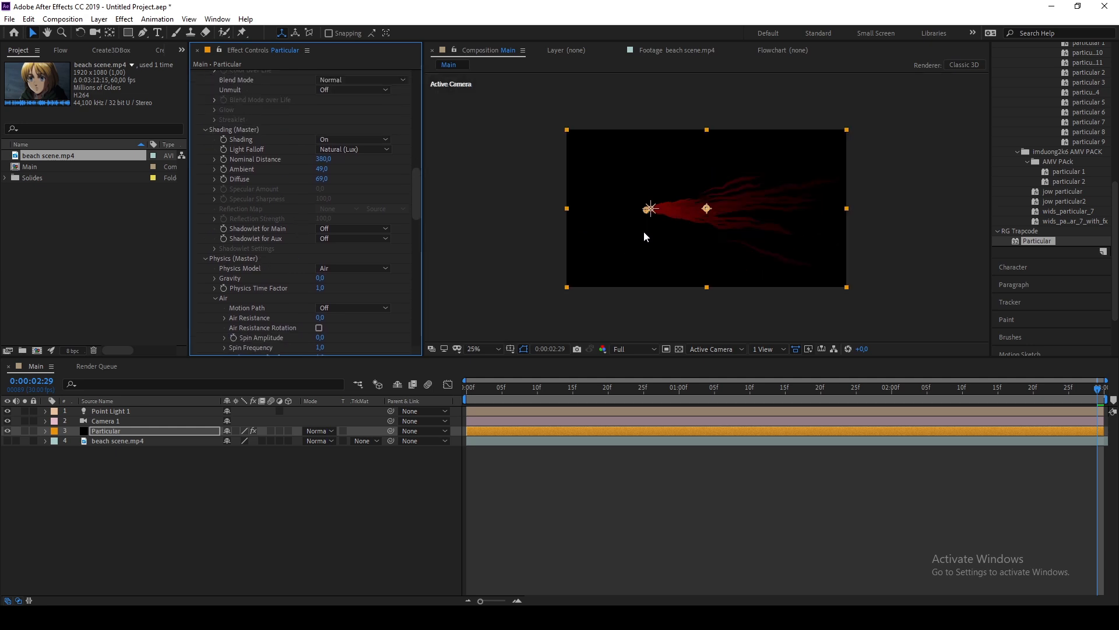
{"action": "scroll", "coordinate": [644, 230], "scroll_direction": "up", "scroll_amount": 6}
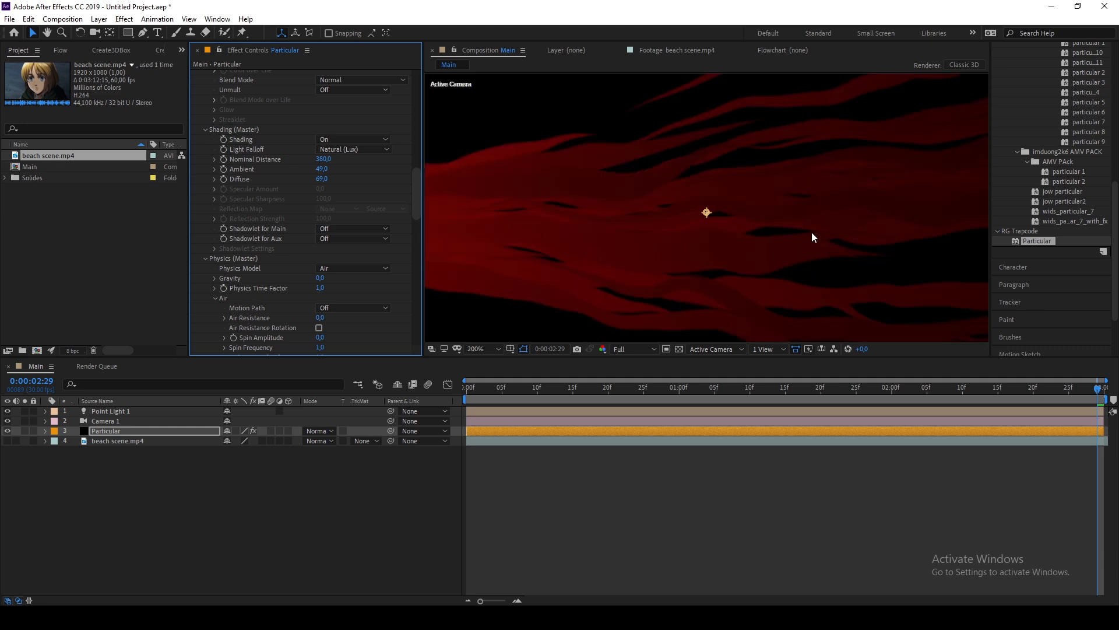
{"action": "key", "text": "space"}
{"action": "left_click_drag", "start_coordinate": [810, 233], "coordinate": [945, 220]}
{"action": "left_click_drag", "start_coordinate": [567, 243], "coordinate": [705, 243]}
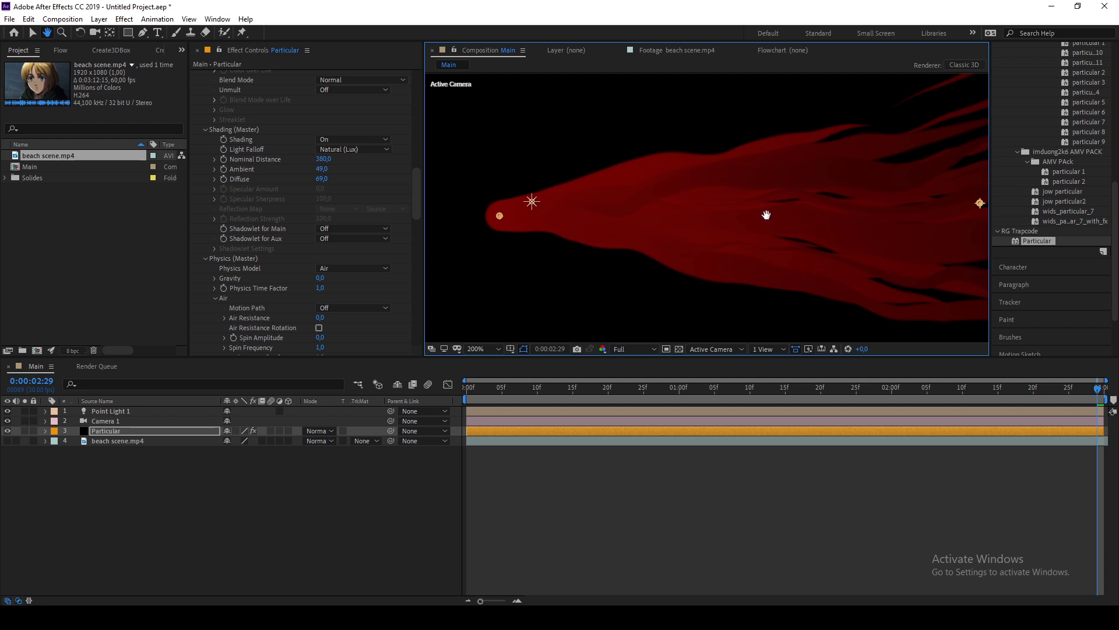
{"action": "mouse_move", "coordinate": [580, 236]}
{"action": "left_mouse_down"}
{"action": "mouse_move", "coordinate": [709, 236]}
{"action": "mouse_move", "coordinate": [594, 230]}
{"action": "left_mouse_up"}
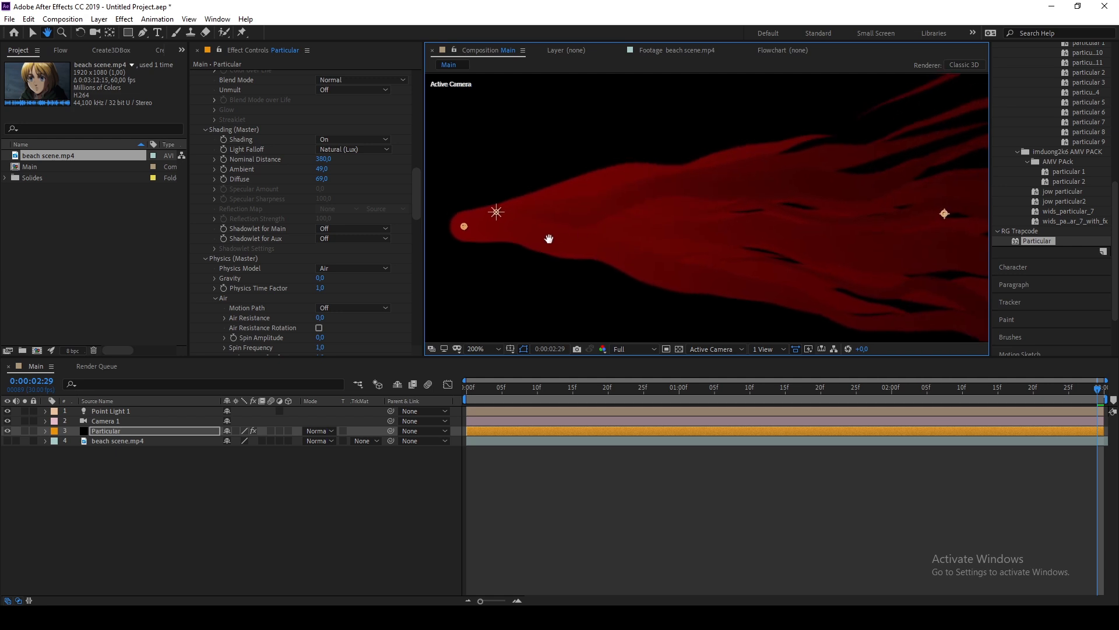
{"action": "left_click", "coordinate": [326, 239]}
{"action": "left_click", "coordinate": [337, 265]}
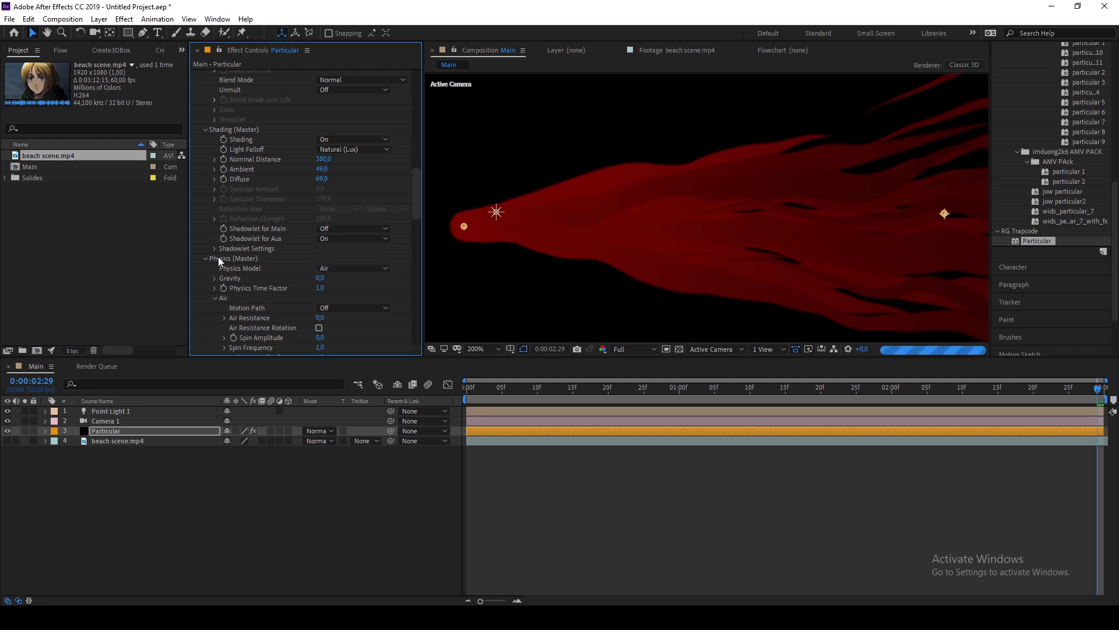
Reposition the point light horizontally so it sits just to the left of the streaks' origin.
{"action": "scroll", "coordinate": [575, 236], "scroll_direction": "down", "scroll_amount": 6}
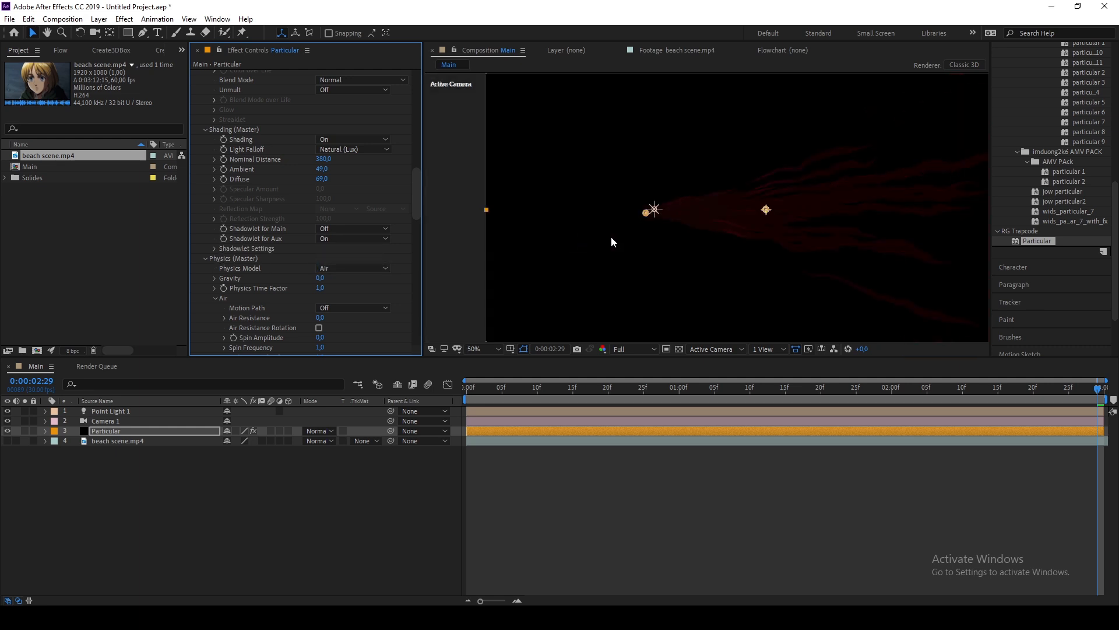
{"action": "scroll", "coordinate": [613, 236], "scroll_direction": "up", "scroll_amount": 2}
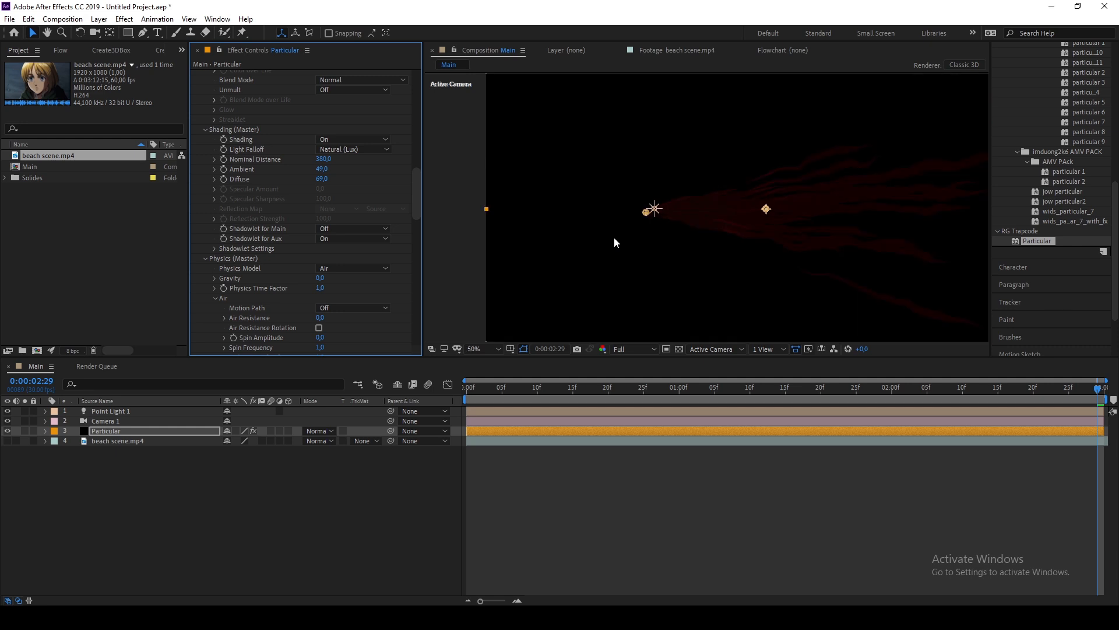
{"action": "left_click", "coordinate": [653, 208]}
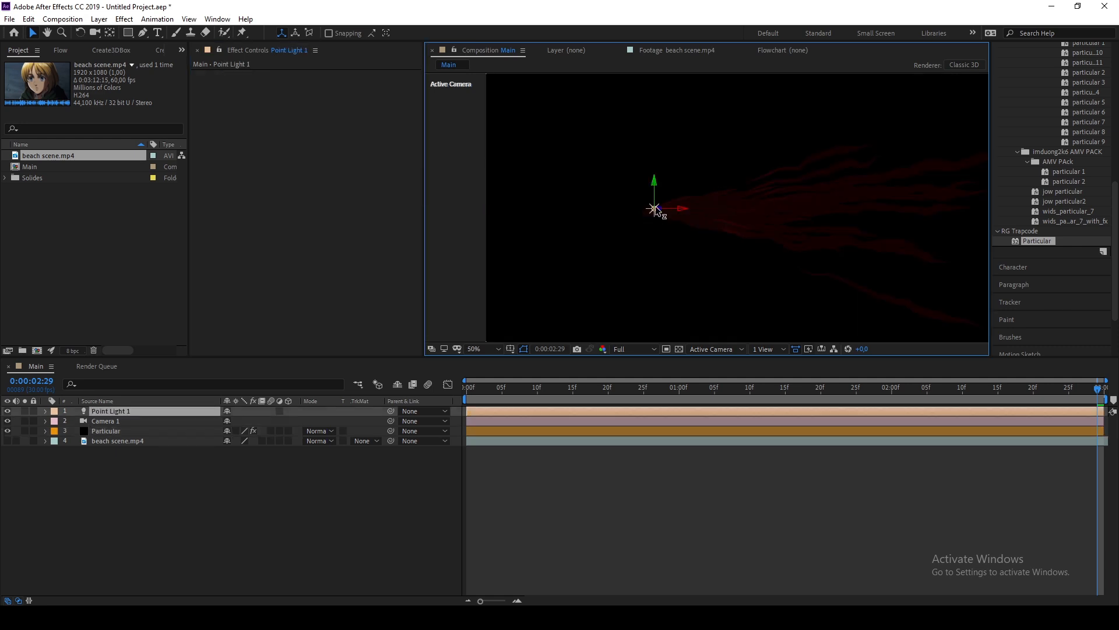
{"action": "left_click_drag", "start_coordinate": [656, 210], "coordinate": [702, 224]}
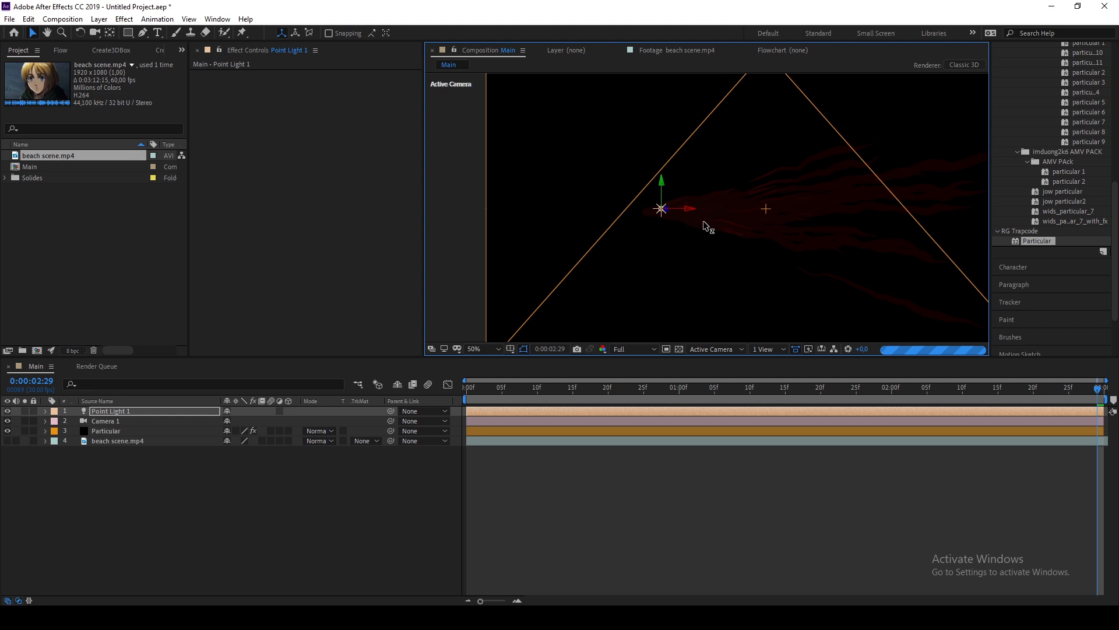
{"action": "left_click_drag", "start_coordinate": [703, 220], "coordinate": [460, 220]}
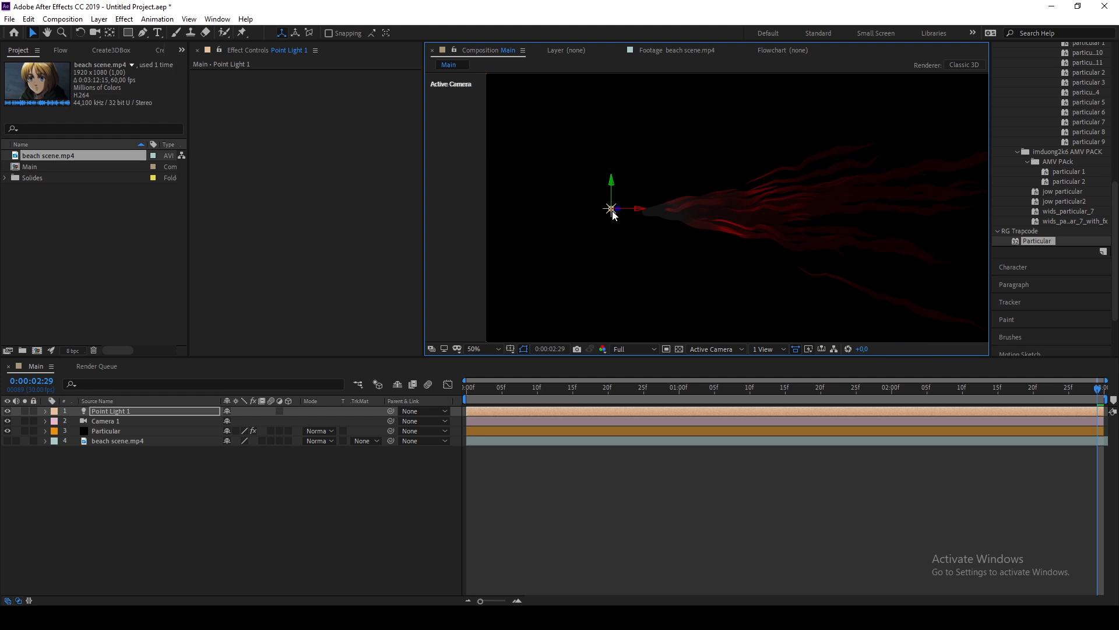
{"action": "left_click_drag", "start_coordinate": [614, 212], "coordinate": [724, 210]}
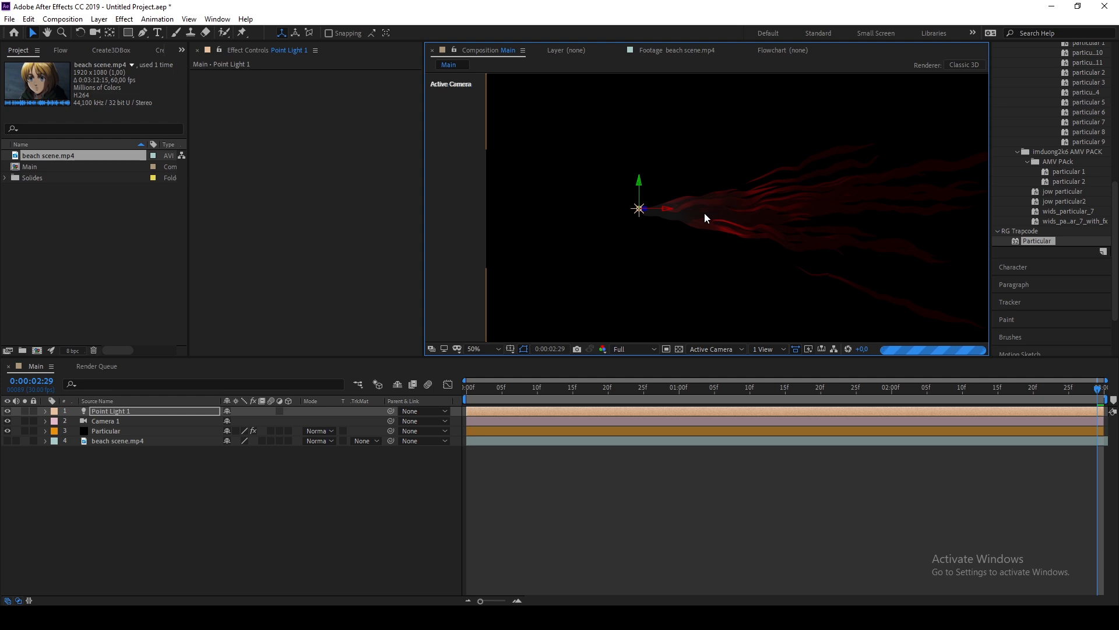
Set the Particular effect's shading Nominal Distance to 580.
{"action": "left_click", "coordinate": [149, 432]}
{"action": "scroll", "coordinate": [328, 208], "scroll_direction": "down", "scroll_amount": 15}
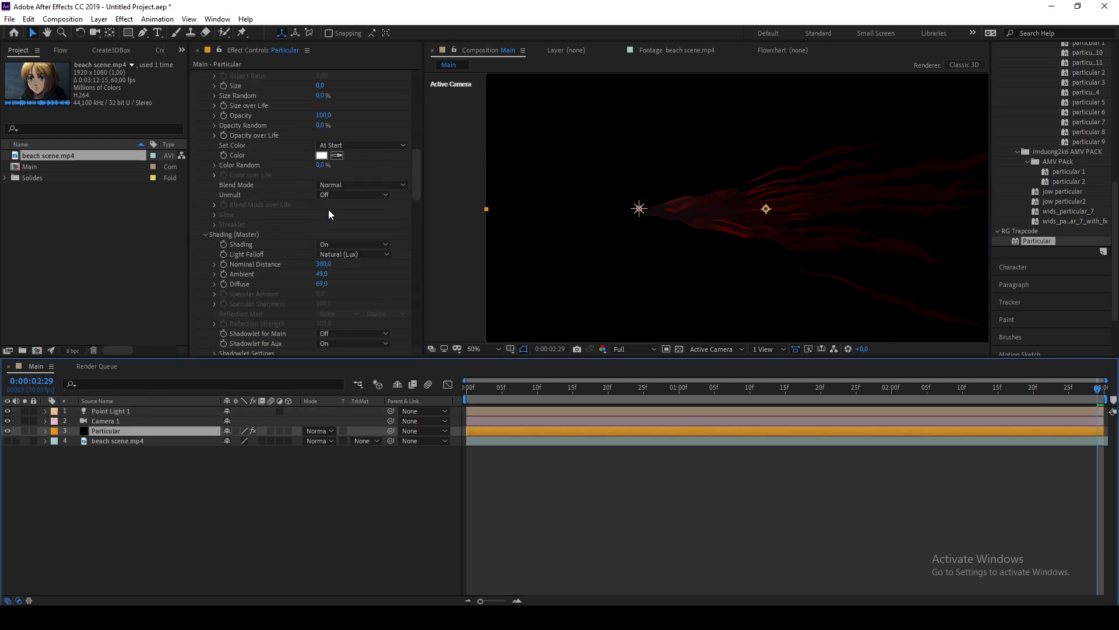
{"action": "scroll", "coordinate": [332, 209], "scroll_direction": "up", "scroll_amount": 1}
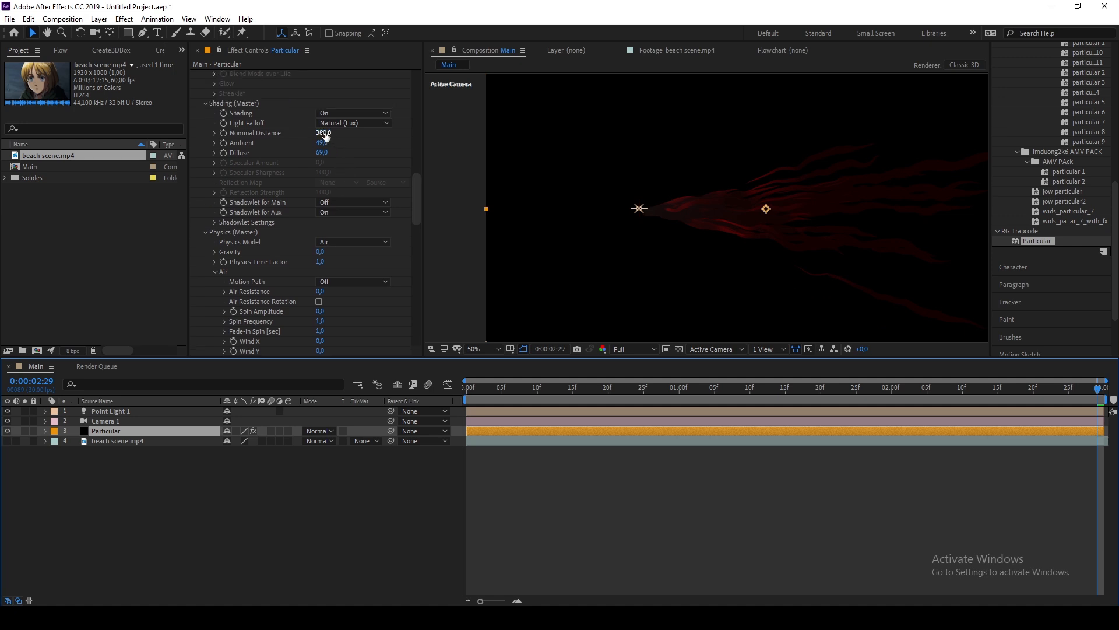
{"action": "left_click", "coordinate": [346, 133]}
{"action": "left_click_drag", "start_coordinate": [346, 132], "coordinate": [352, 133]}
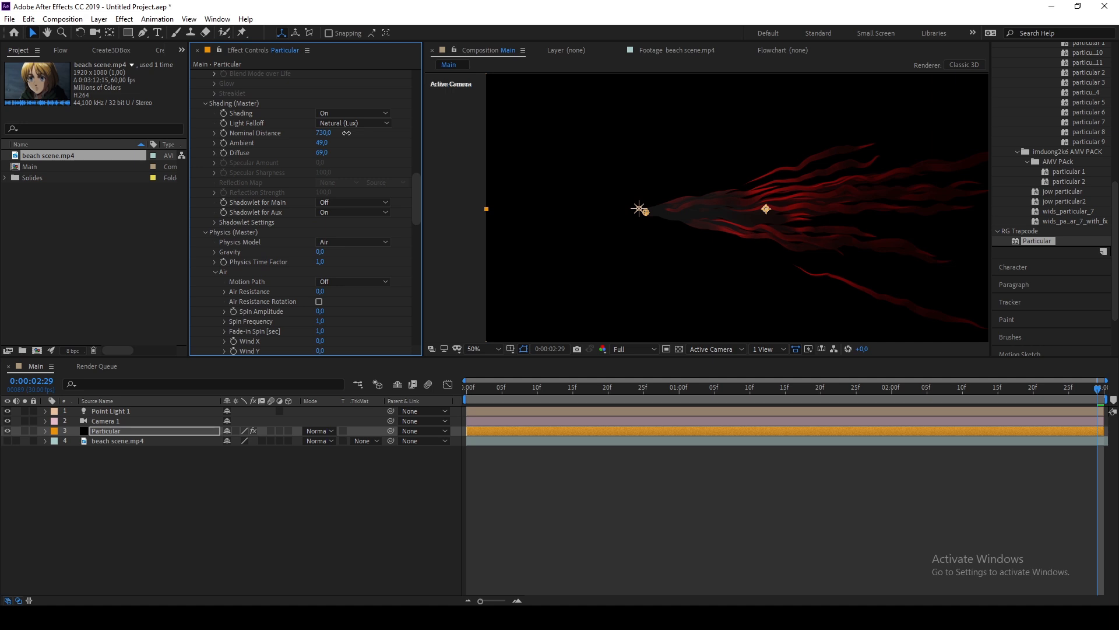
{"action": "left_click_drag", "start_coordinate": [339, 134], "coordinate": [334, 134]}
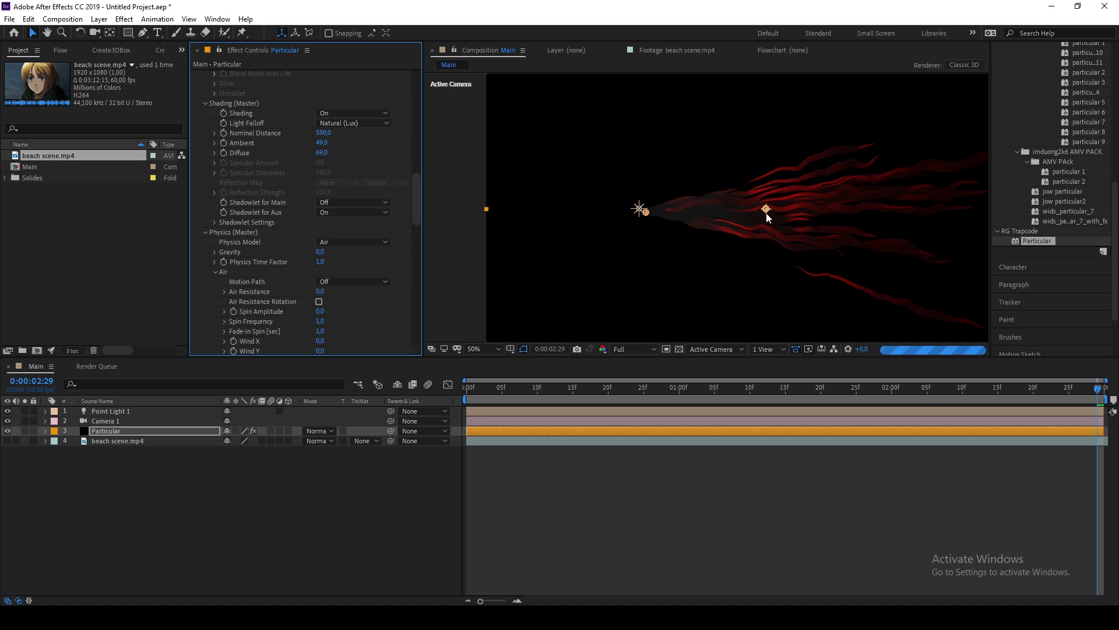
Change the Shadowlet color in Particular's Shadowlet Settings to very dark red 1C0000.
{"action": "scroll", "coordinate": [298, 232], "scroll_direction": "down", "scroll_amount": 10}
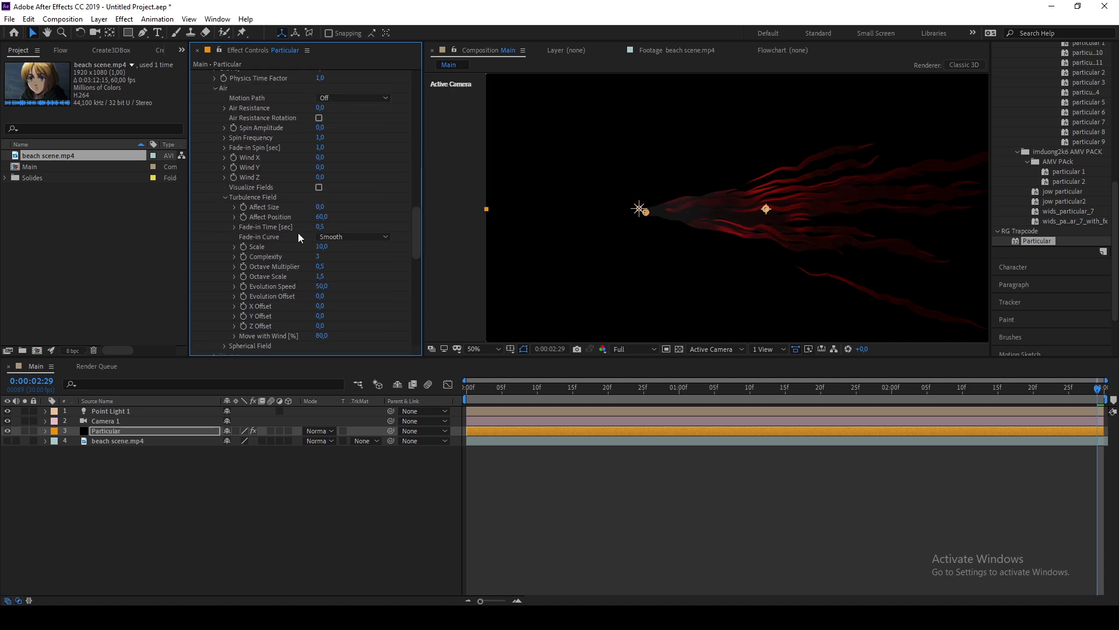
{"action": "scroll", "coordinate": [239, 192], "scroll_direction": "down", "scroll_amount": 3}
{"action": "scroll", "coordinate": [243, 195], "scroll_direction": "up", "scroll_amount": 10}
{"action": "scroll", "coordinate": [243, 195], "scroll_direction": "up", "scroll_amount": 5}
{"action": "left_click", "coordinate": [214, 222]}
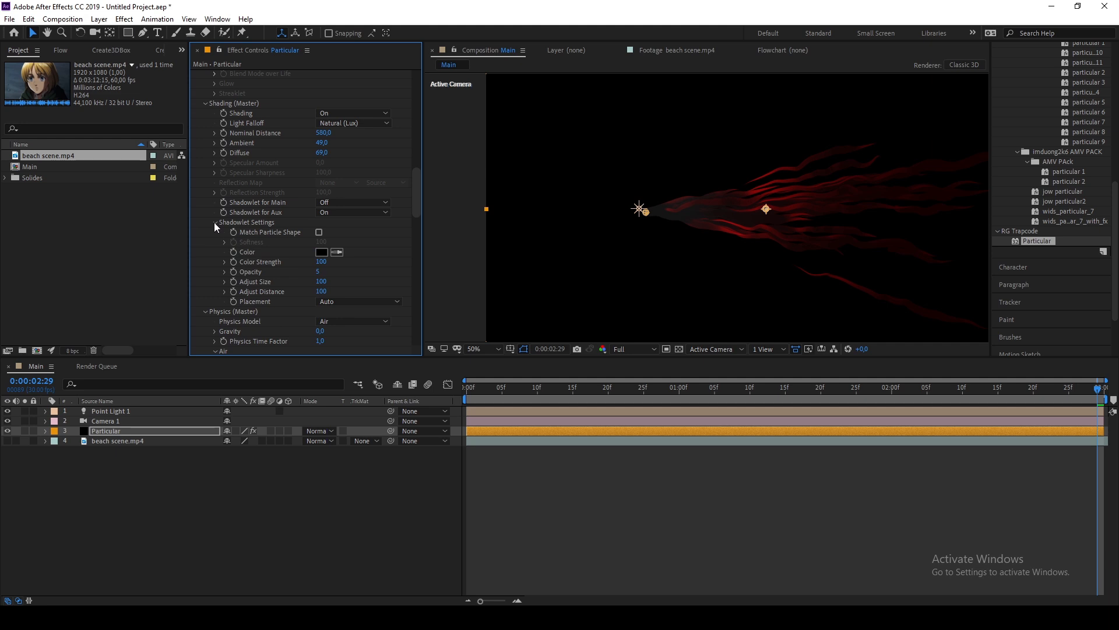
{"action": "left_click", "coordinate": [321, 251]}
{"action": "left_click_drag", "start_coordinate": [327, 370], "coordinate": [336, 330]}
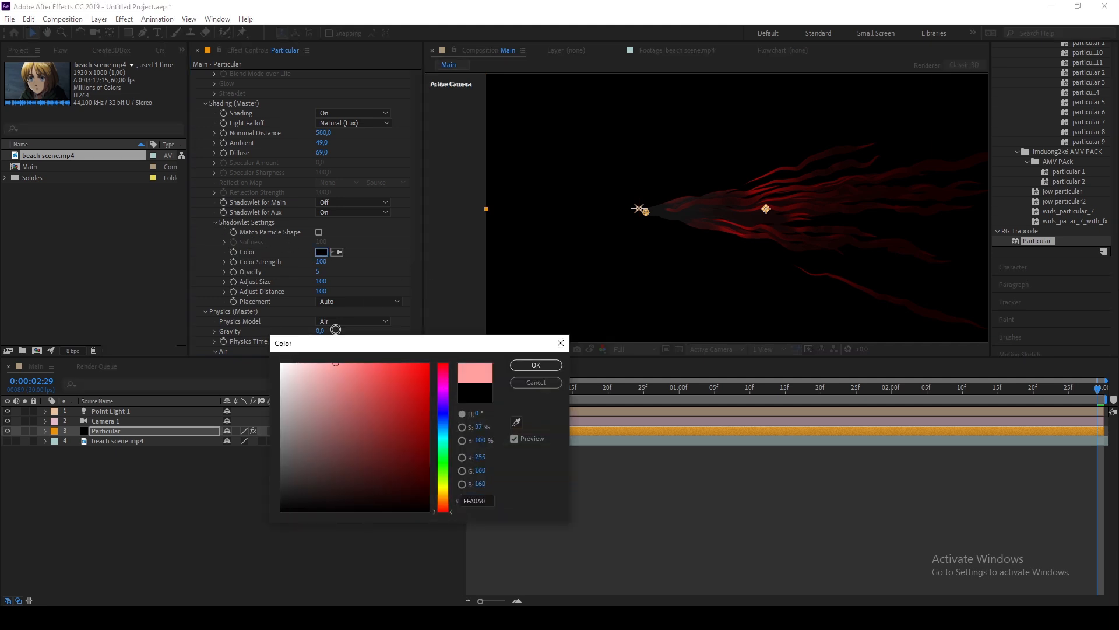
{"action": "mouse_move", "coordinate": [375, 364]}
{"action": "left_mouse_down"}
{"action": "mouse_move", "coordinate": [352, 380]}
{"action": "mouse_move", "coordinate": [420, 463]}
{"action": "mouse_move", "coordinate": [418, 480]}
{"action": "left_mouse_up"}
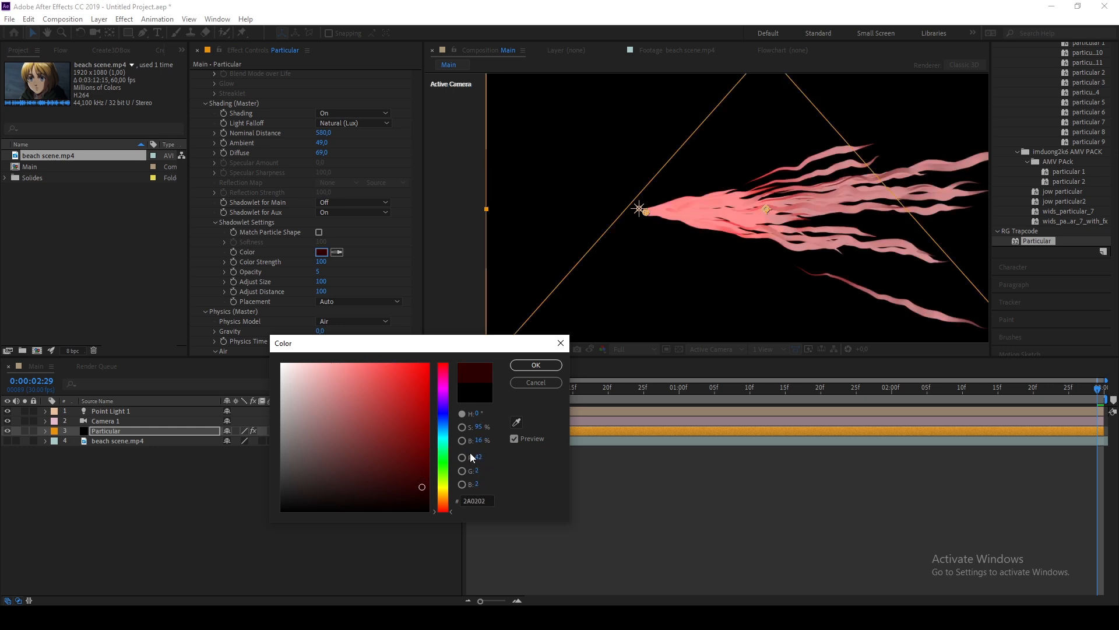
{"action": "left_click_drag", "start_coordinate": [422, 486], "coordinate": [431, 495]}
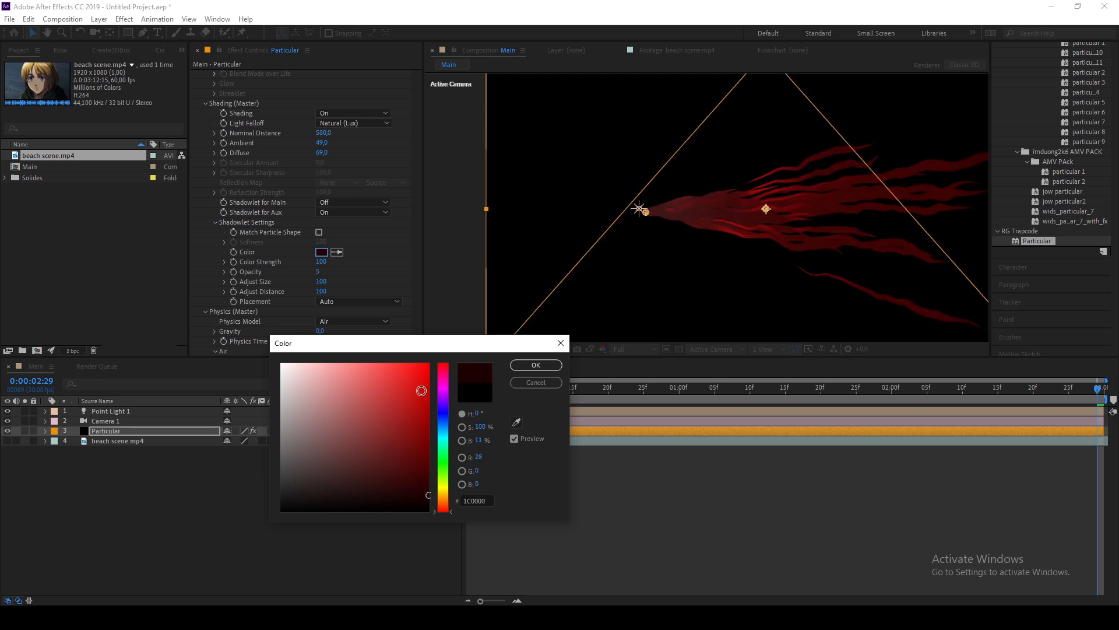
{"action": "left_click", "coordinate": [536, 365]}
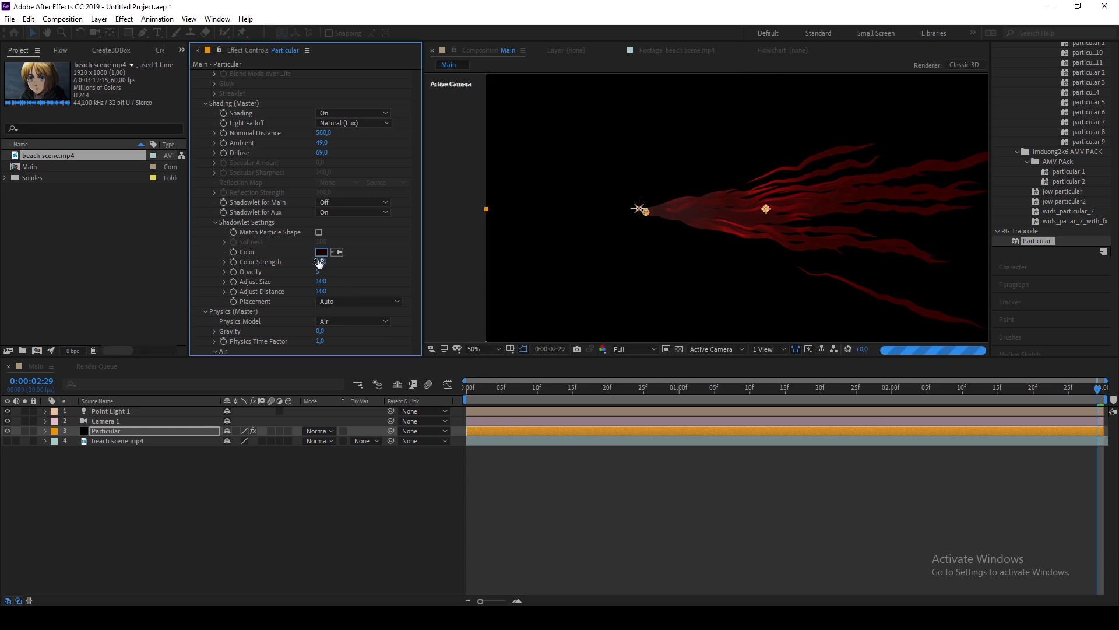
Set the Shadowlet Color Strength to 79 and Adjust Distance to 155, keeping Opacity at 5.
{"action": "left_click_drag", "start_coordinate": [320, 264], "coordinate": [308, 262]}
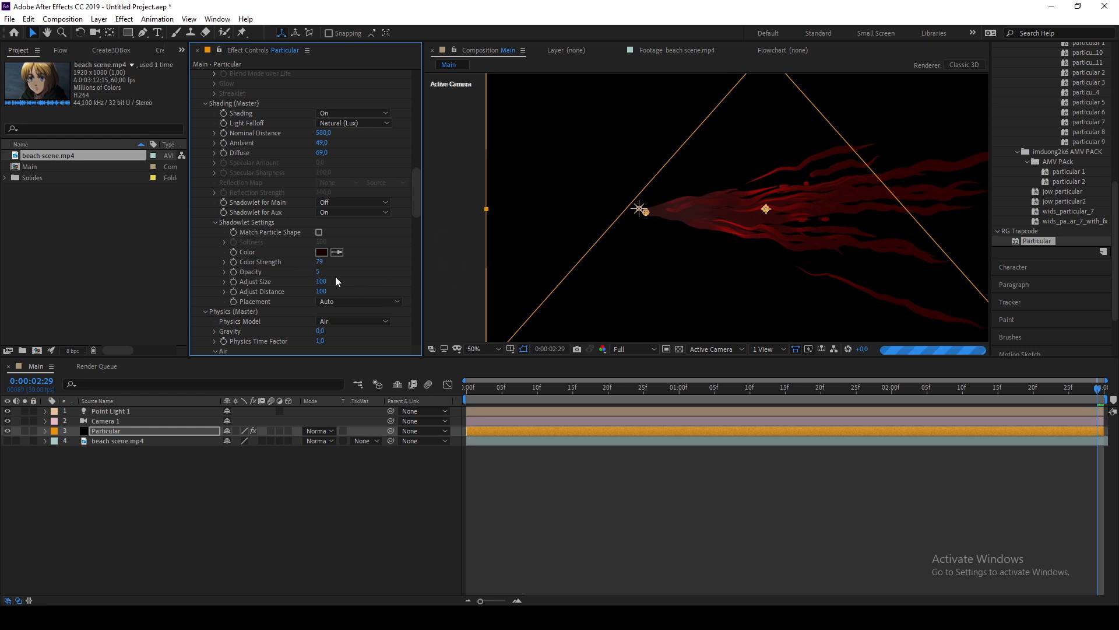
{"action": "left_click", "coordinate": [318, 273]}
{"action": "type", "text": "5"}
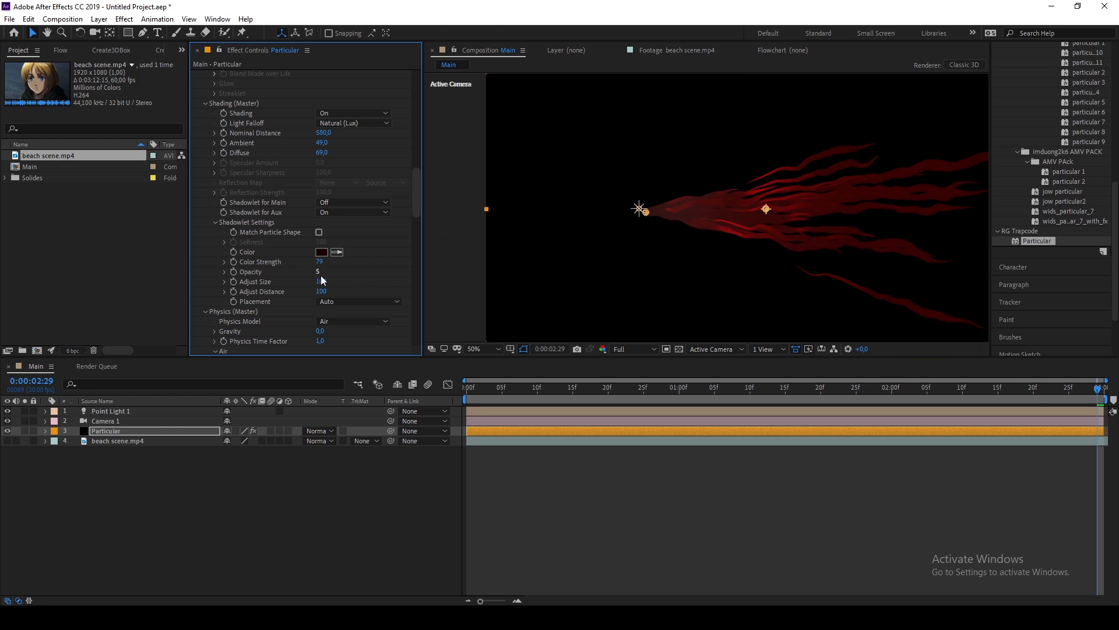
{"action": "left_click_drag", "start_coordinate": [322, 292], "coordinate": [362, 291]}
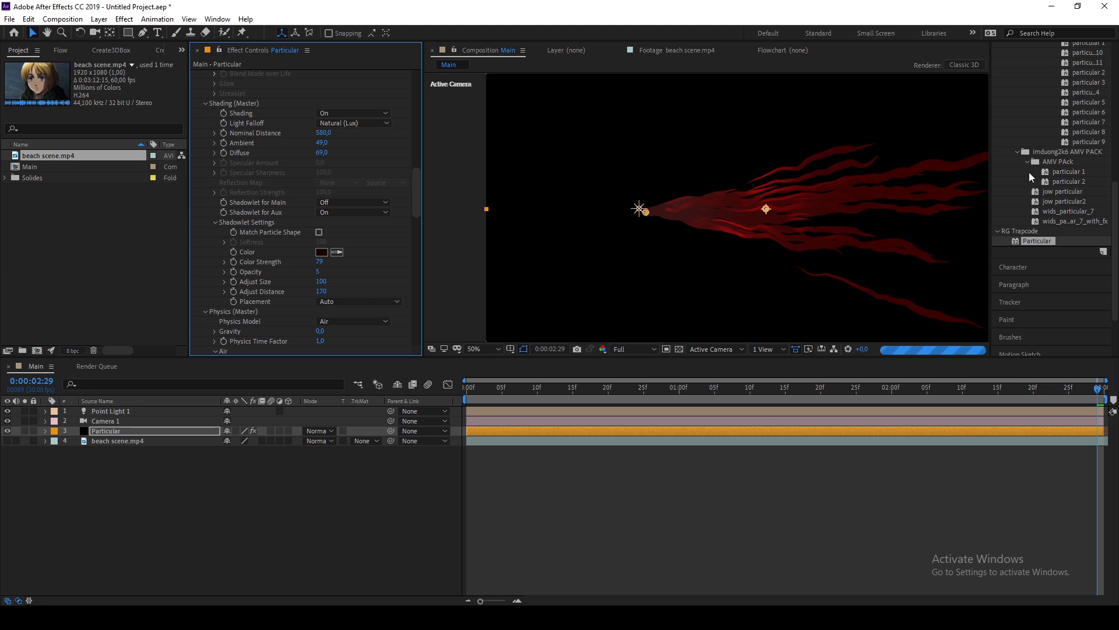
{"action": "left_click_drag", "start_coordinate": [321, 293], "coordinate": [311, 293]}
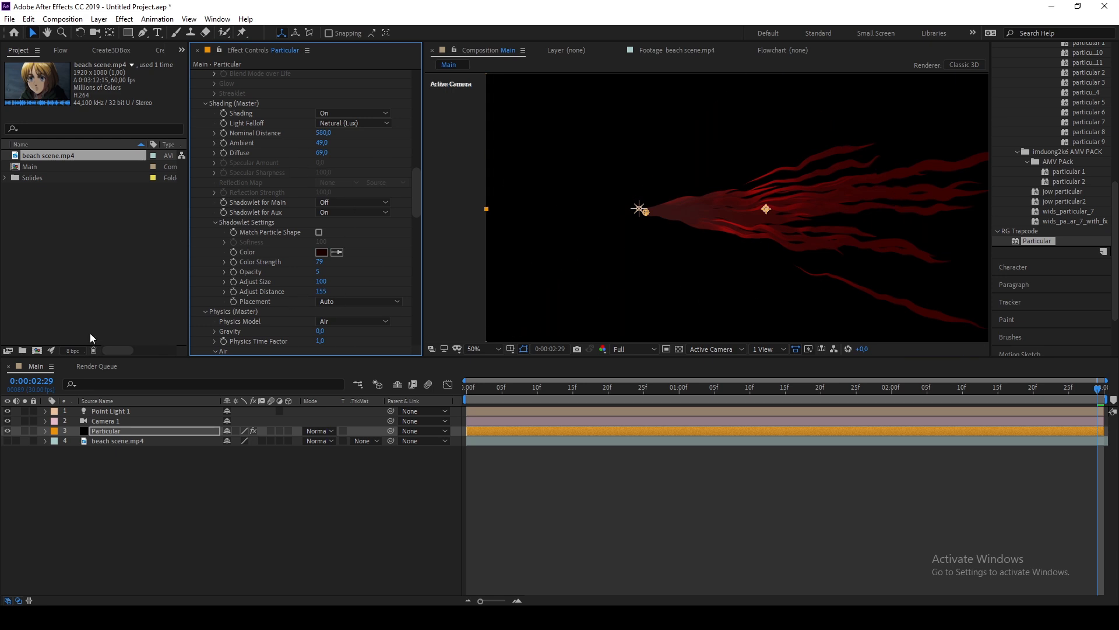
Pre-compose Point Light 1, Camera 1 and Particular as "Particle", without adjusting the composition duration to the selected layers' time span.
{"action": "scroll", "coordinate": [267, 258], "scroll_direction": "up", "scroll_amount": 15}
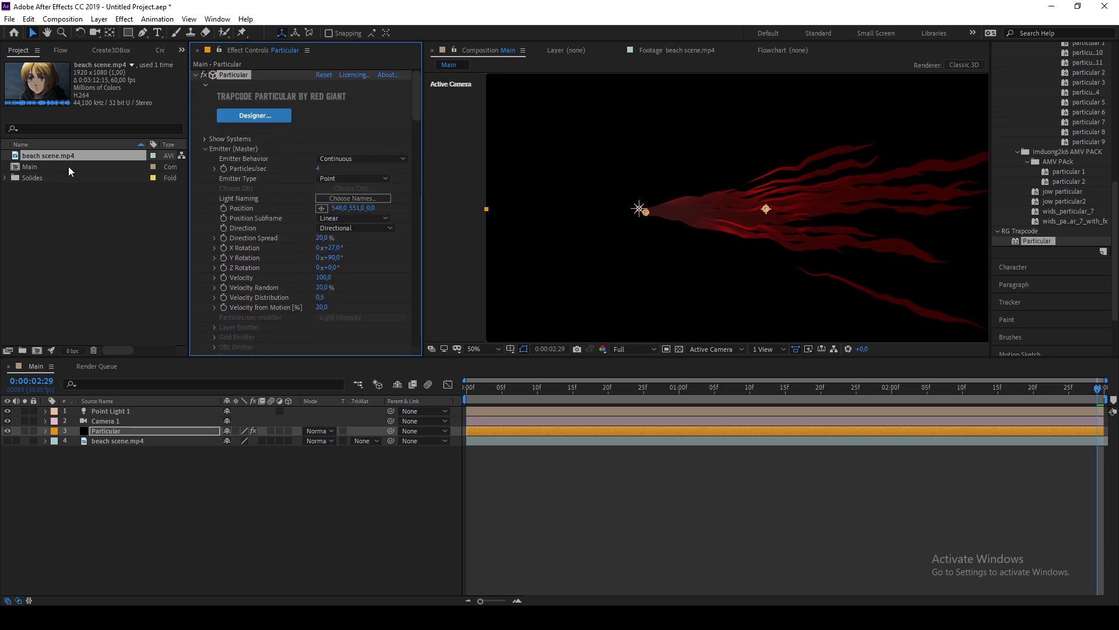
{"action": "left_click_drag", "start_coordinate": [516, 390], "coordinate": [421, 393]}
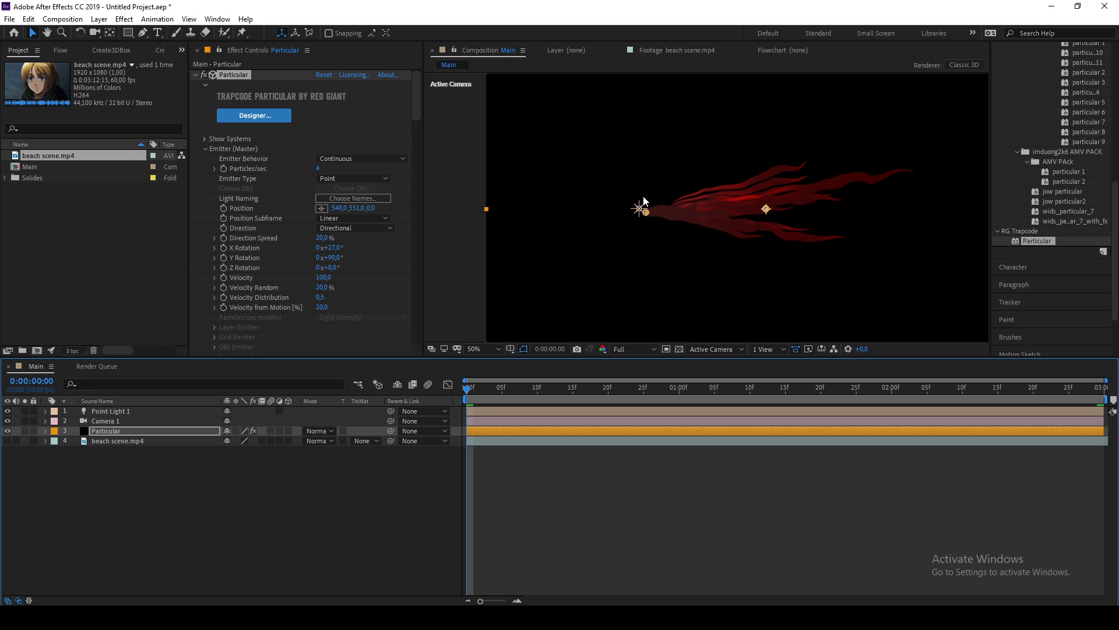
{"action": "left_click", "coordinate": [151, 429]}
{"action": "left_click", "coordinate": [145, 409], "text": "shift"}
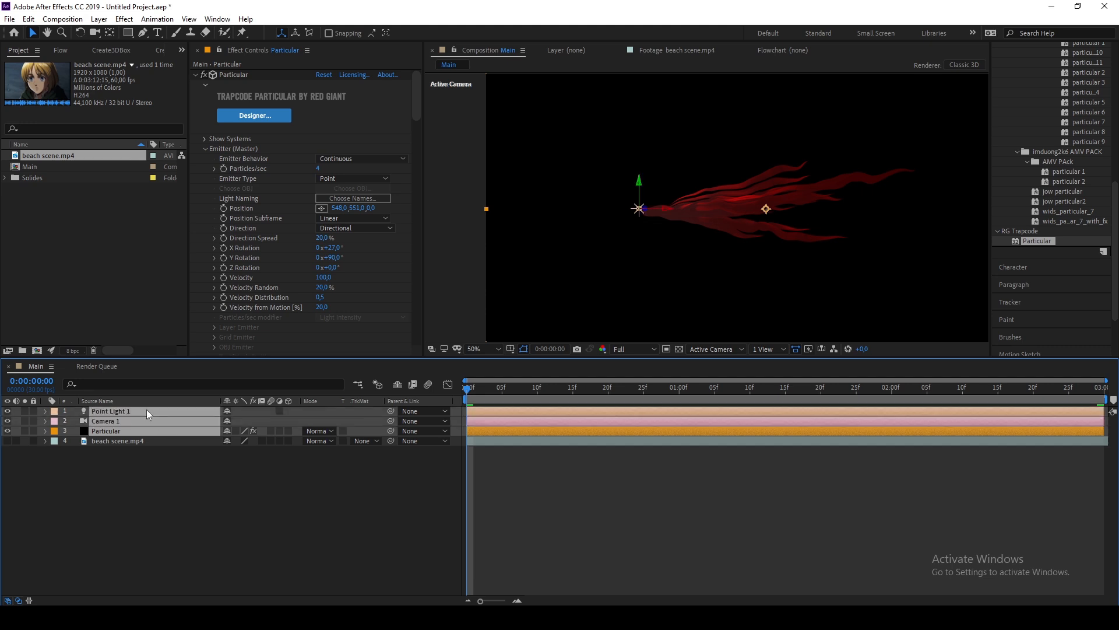
{"action": "key", "text": "ctrl+shift+c"}
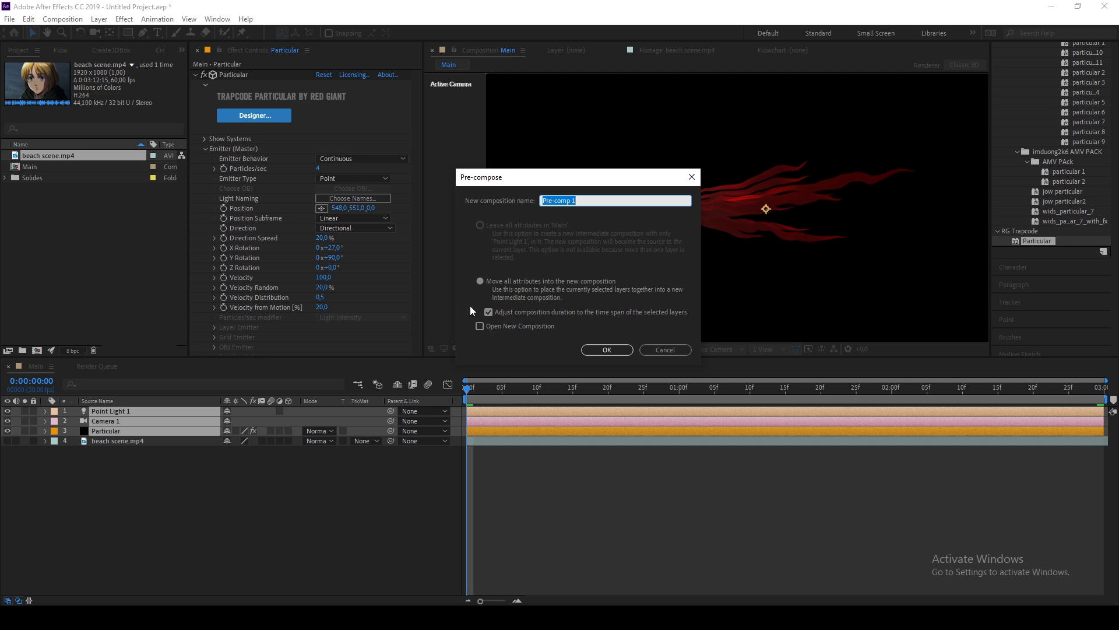
{"action": "left_click", "coordinate": [488, 312]}
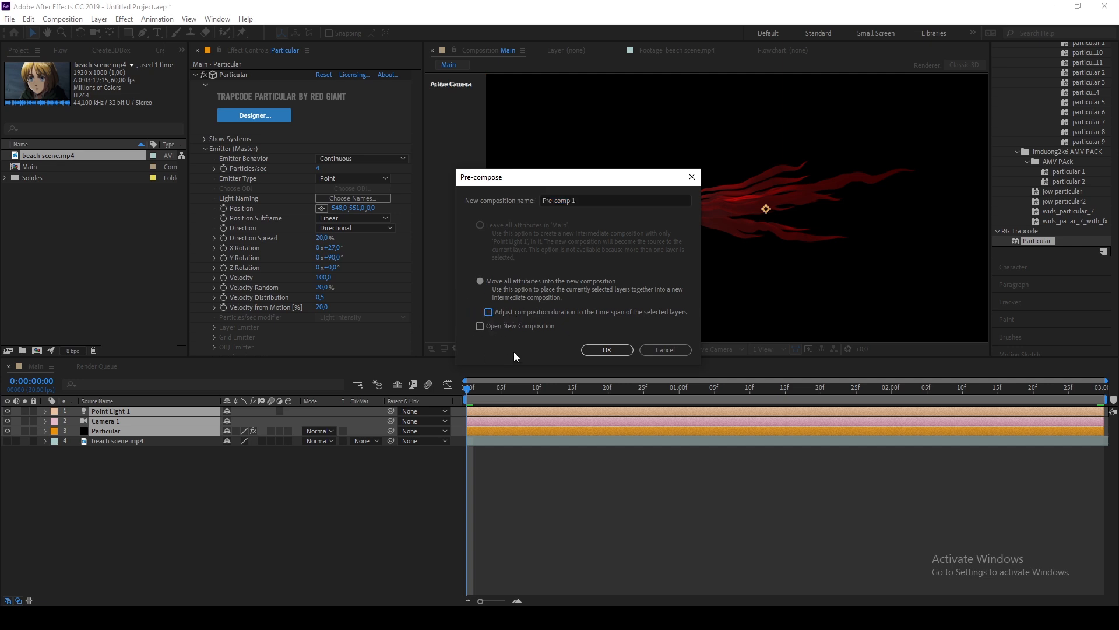
{"action": "left_click", "coordinate": [614, 205]}
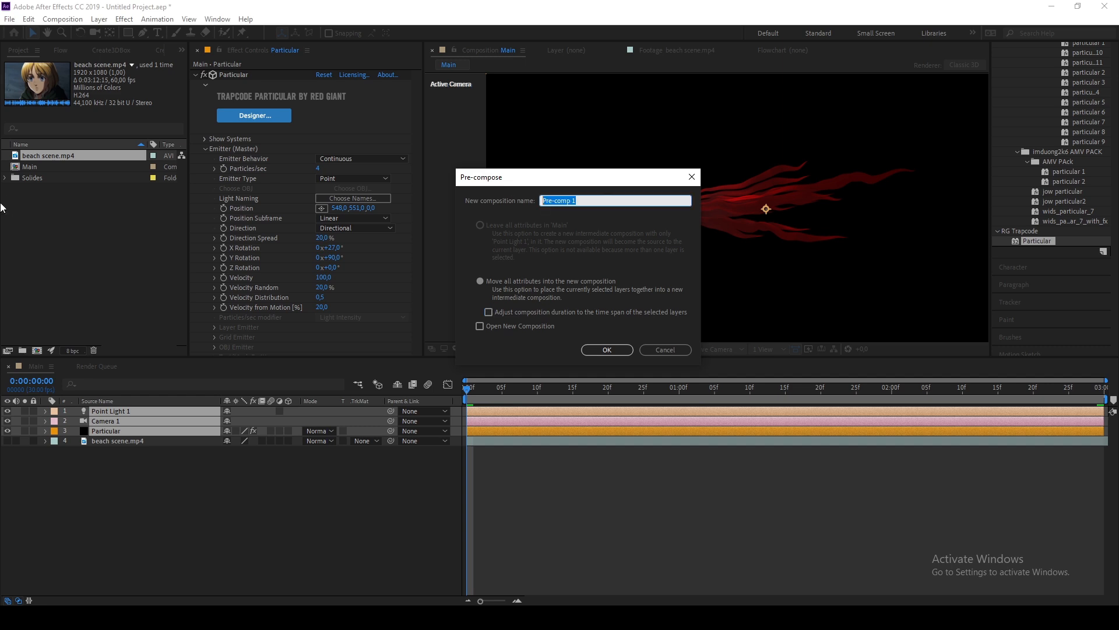
{"action": "type", "text": "Particle"}
{"action": "key", "text": "Return"}
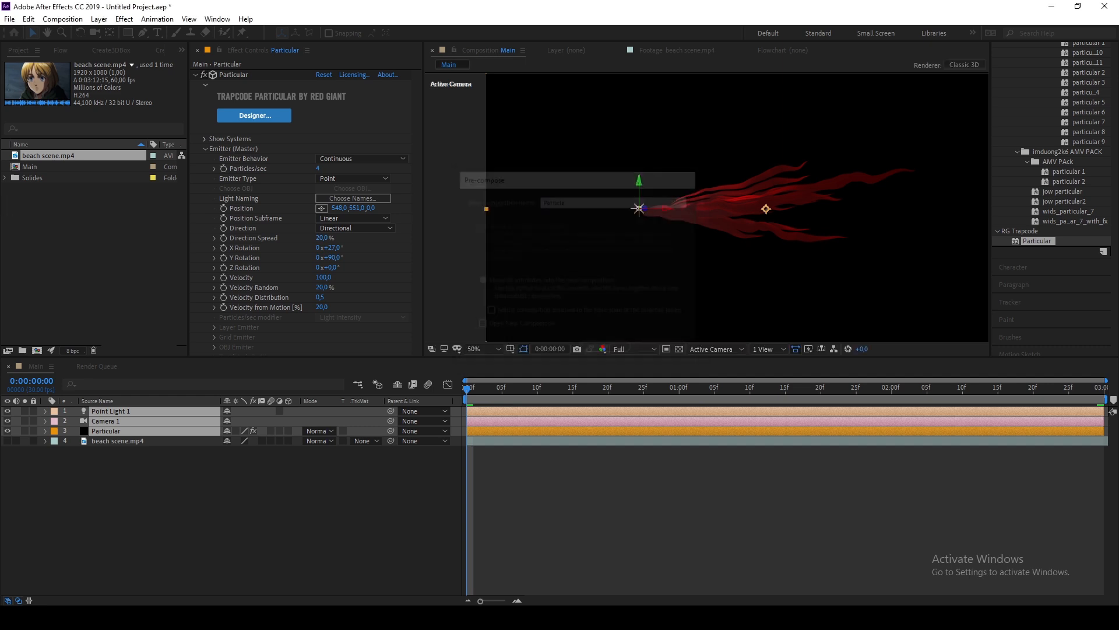
Open the Particle composition and set its duration to 0:00:09:00.
{"action": "double_click", "coordinate": [165, 411]}
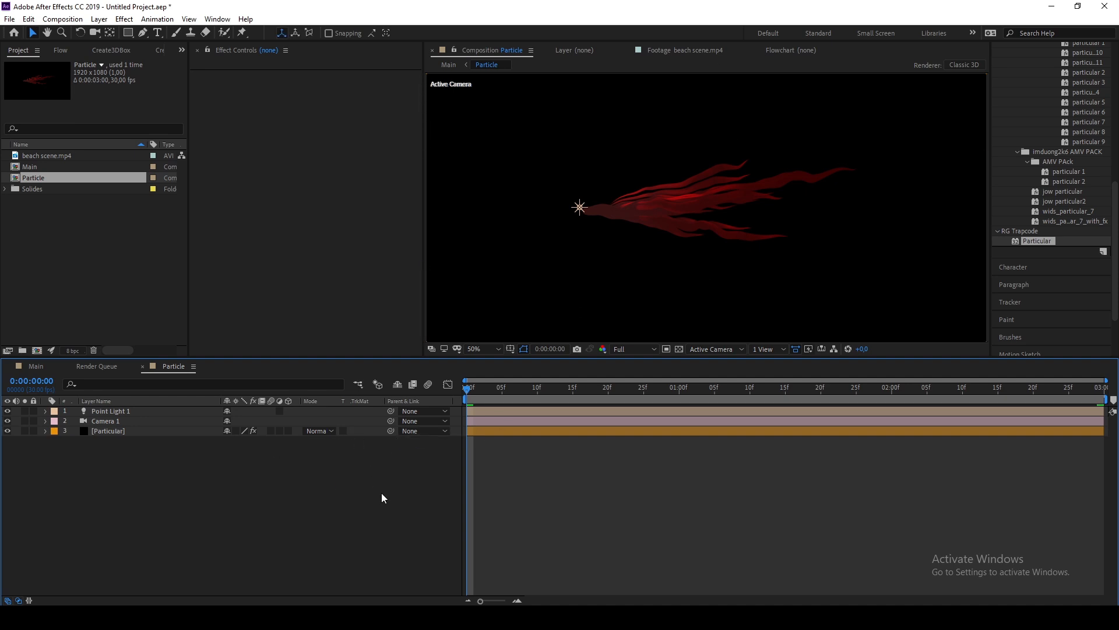
{"action": "key", "text": "ctrl+k"}
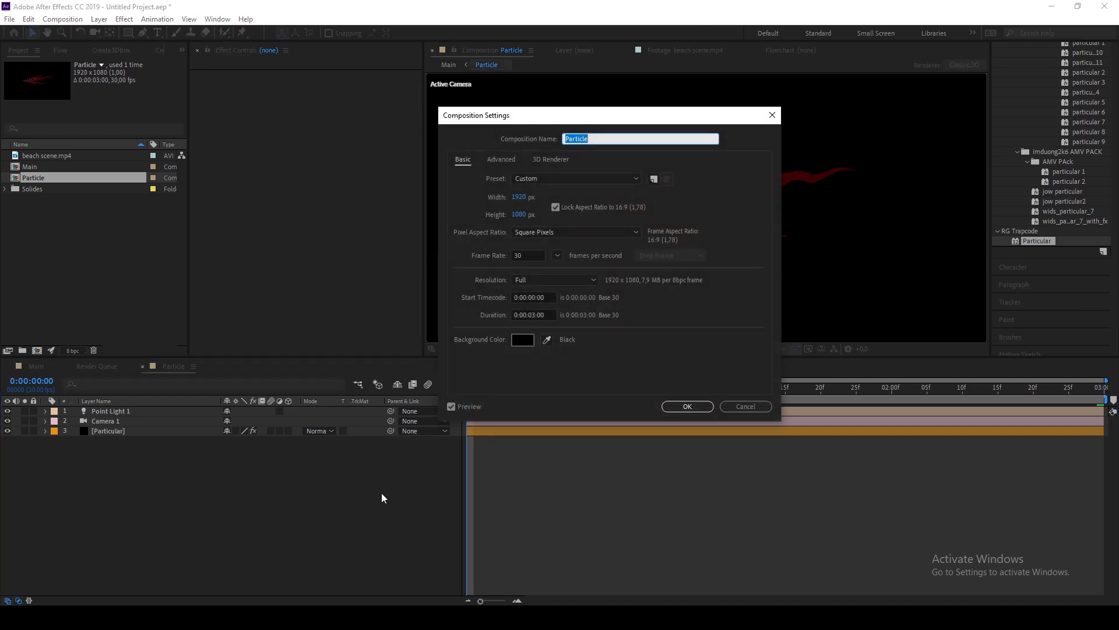
{"action": "left_click", "coordinate": [536, 314]}
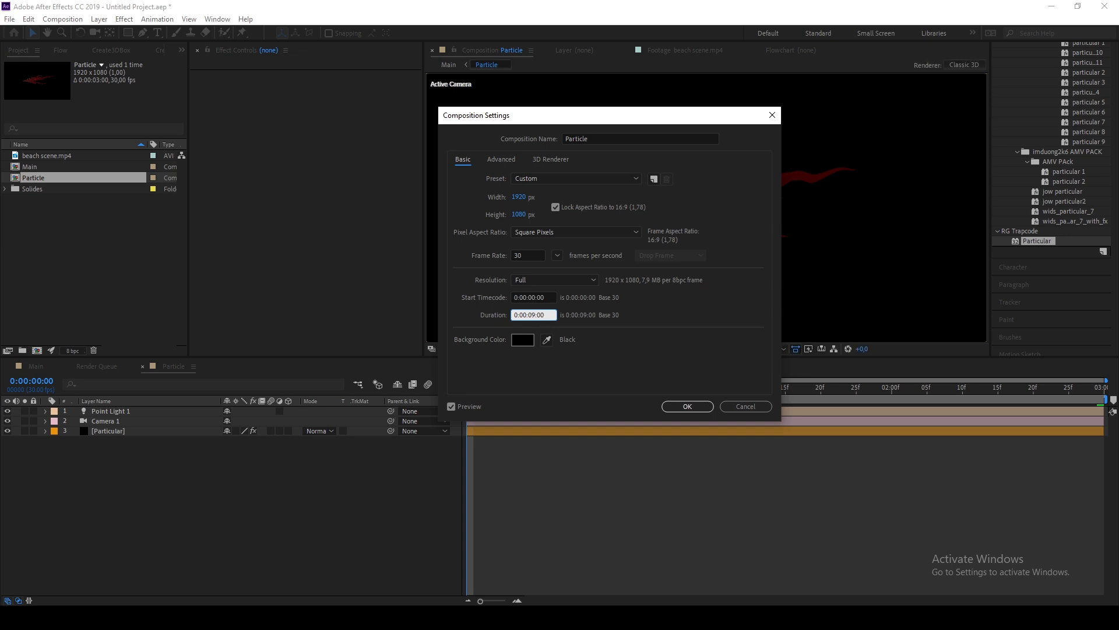
{"action": "key", "text": "Return"}
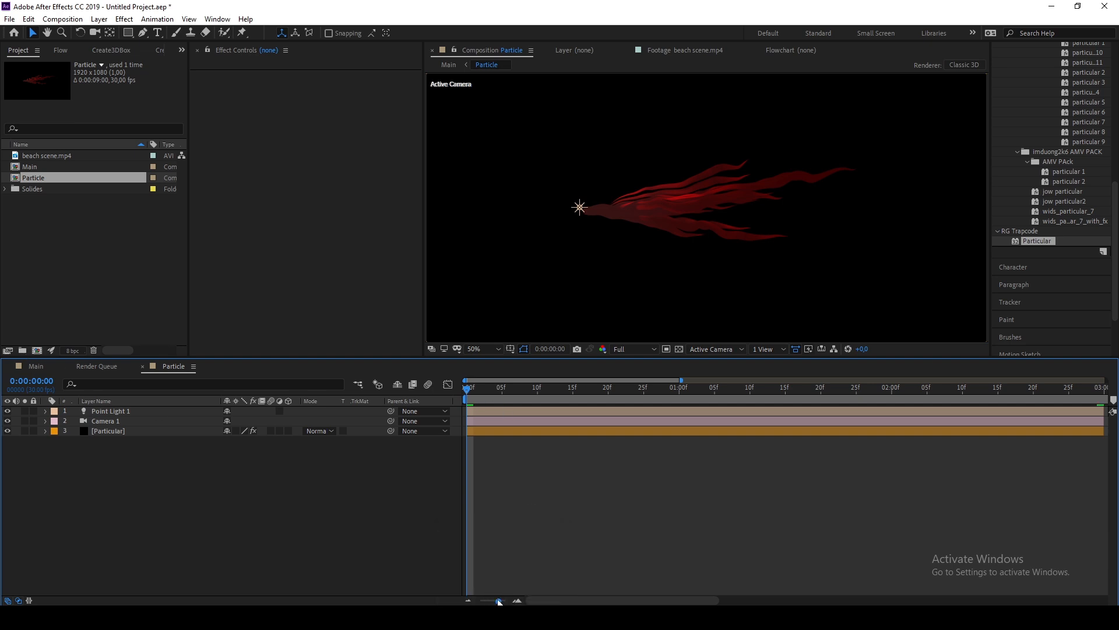
{"action": "left_click_drag", "start_coordinate": [499, 600], "coordinate": [462, 600]}
Extend the Particular layer and slide it earlier in time so it starts before the composition's beginning.
{"action": "left_click_drag", "start_coordinate": [208, 524], "coordinate": [140, 410]}
{"action": "left_click", "coordinate": [588, 481]}
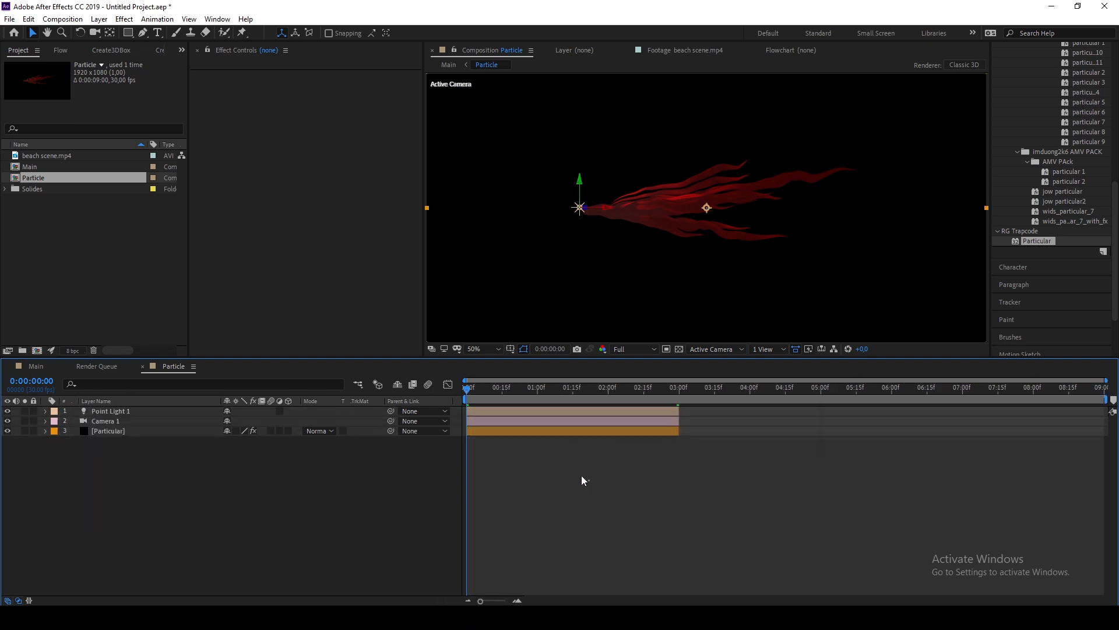
{"action": "left_click_drag", "start_coordinate": [484, 431], "coordinate": [457, 430]}
{"action": "left_click_drag", "start_coordinate": [558, 431], "coordinate": [439, 436]}
Lower the preview to Quarter resolution, fitted up to 100%, and slide the Particular layer further back to about 0:00:03:20 at its end.
{"action": "left_click", "coordinate": [493, 348]}
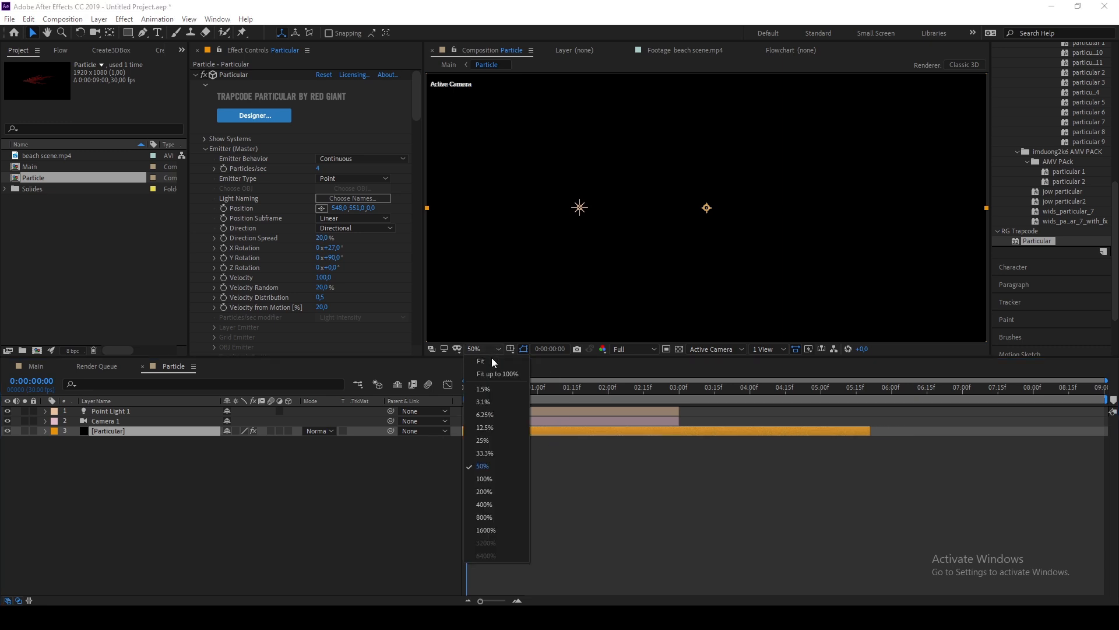
{"action": "left_click", "coordinate": [512, 380]}
{"action": "left_click", "coordinate": [642, 345]}
{"action": "left_click", "coordinate": [642, 411]}
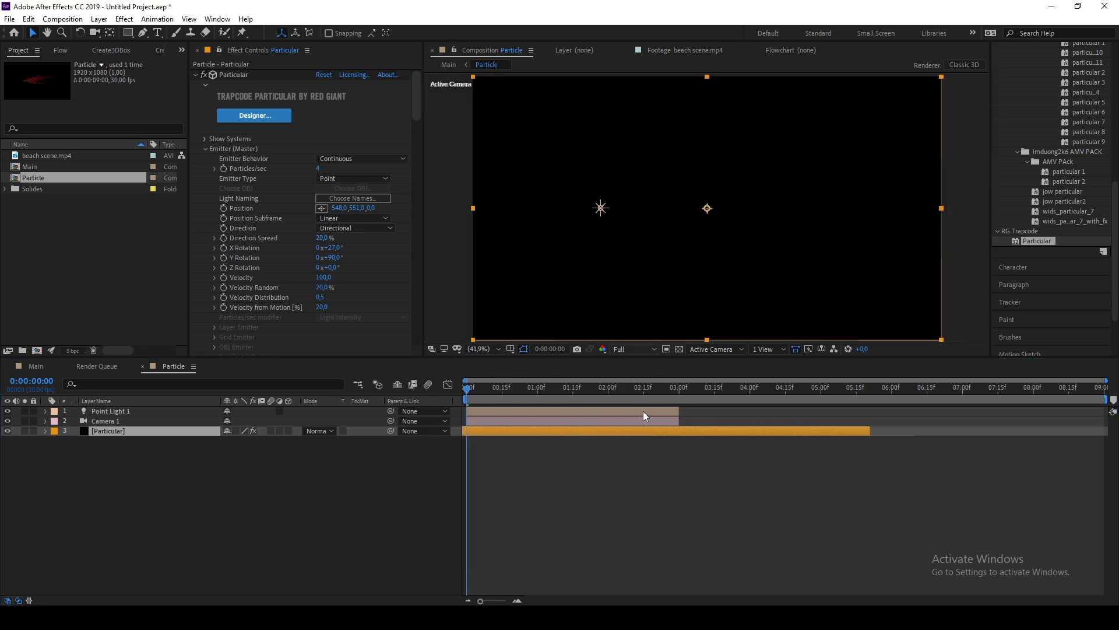
{"action": "left_click_drag", "start_coordinate": [708, 431], "coordinate": [532, 434]}
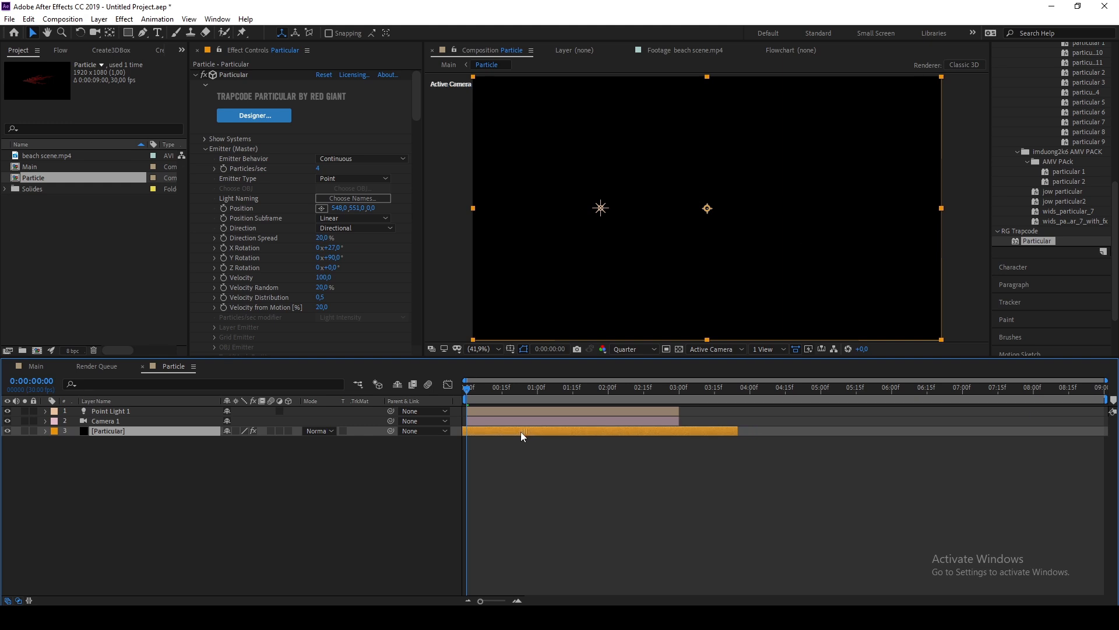
Set Particular's Pre Run to 0%, then shift its layer earlier and stretch its end to the composition's end.
{"action": "scroll", "coordinate": [299, 219], "scroll_direction": "down", "scroll_amount": 6}
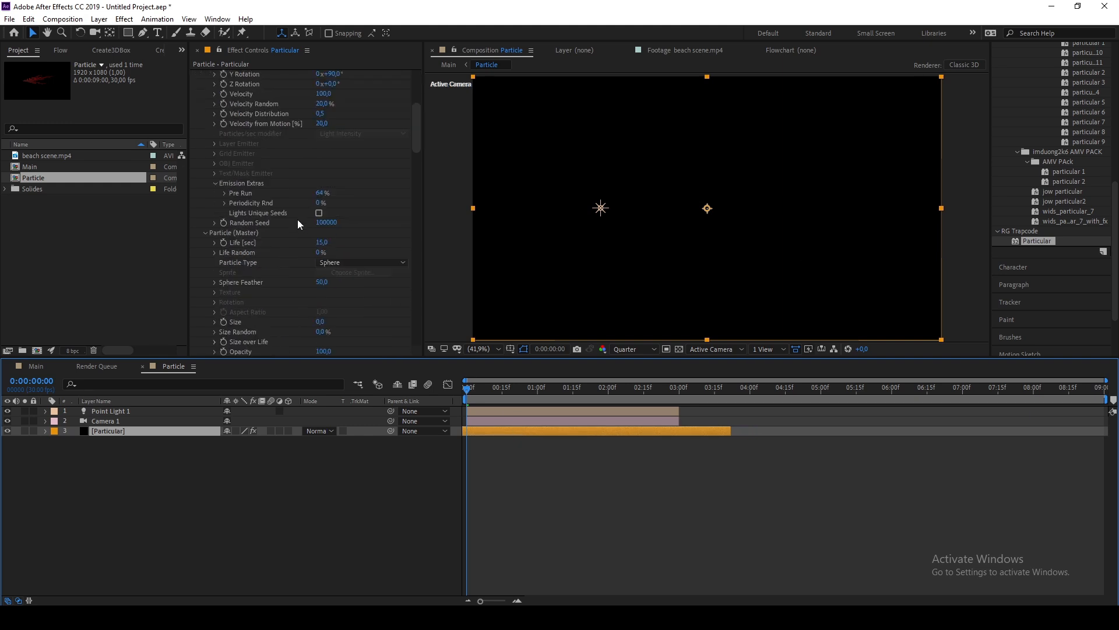
{"action": "left_click_drag", "start_coordinate": [319, 168], "coordinate": [166, 167]}
{"action": "left_click_drag", "start_coordinate": [581, 431], "coordinate": [551, 431]}
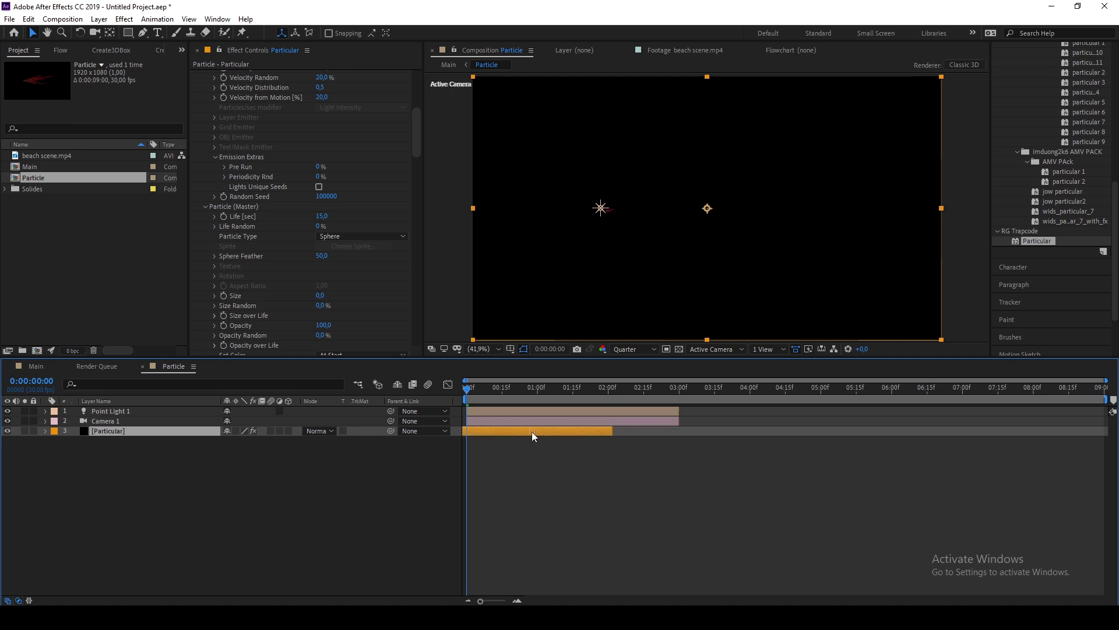
{"action": "left_click_drag", "start_coordinate": [650, 430], "coordinate": [1107, 430]}
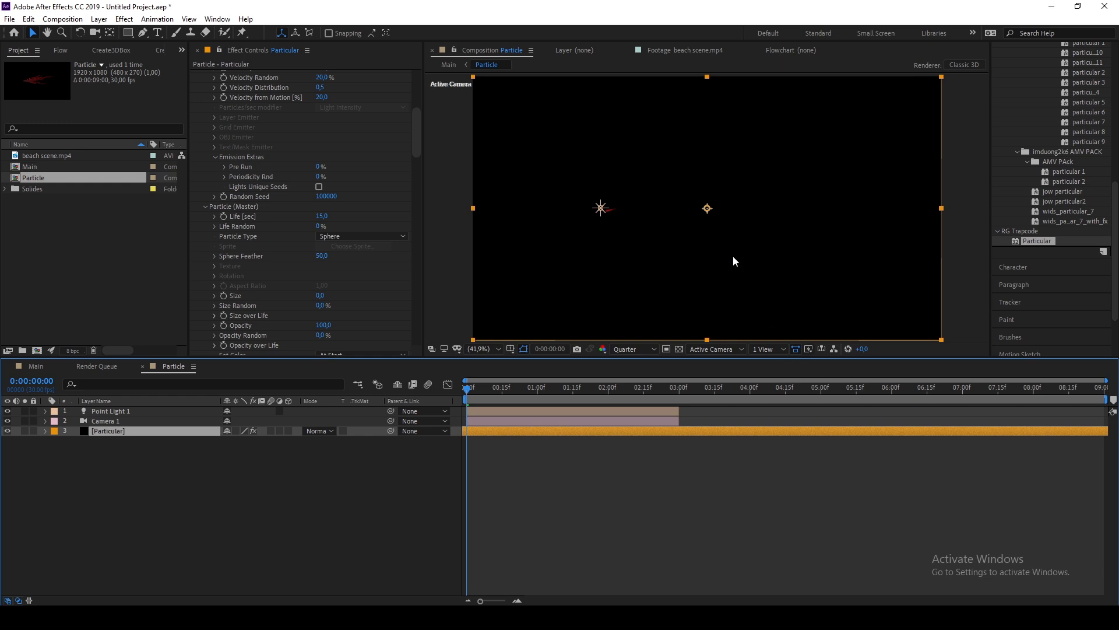
Extend the Point Light 1 and Camera 1 layers to the end of the nine-second composition.
{"action": "key", "text": "slash"}
{"action": "key", "text": "comma"}
{"action": "key", "text": "comma"}
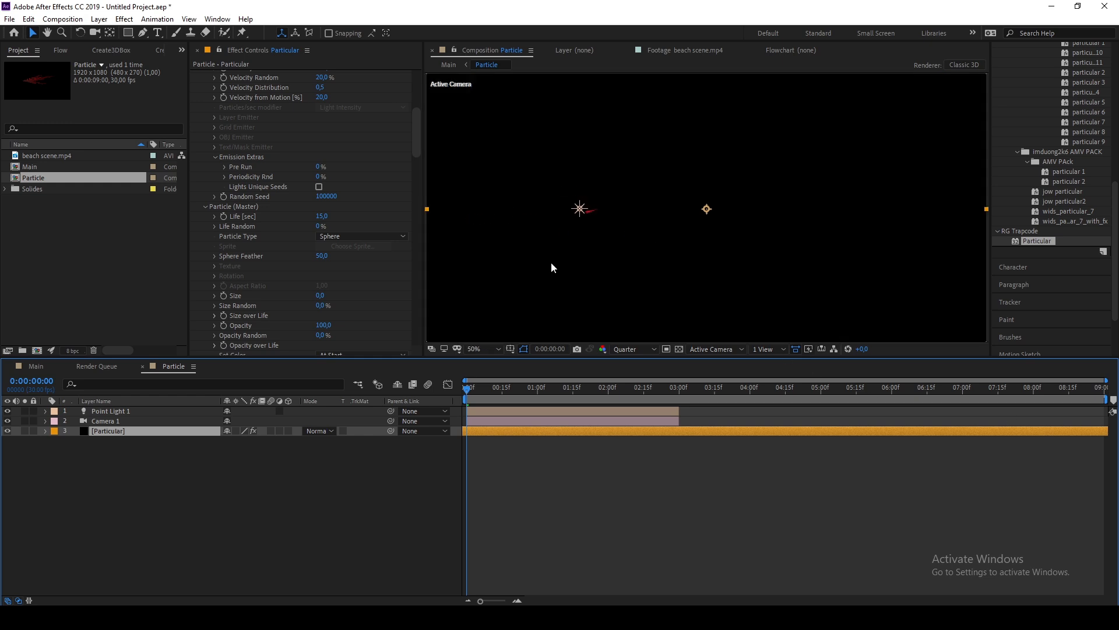
{"action": "key", "text": "comma"}
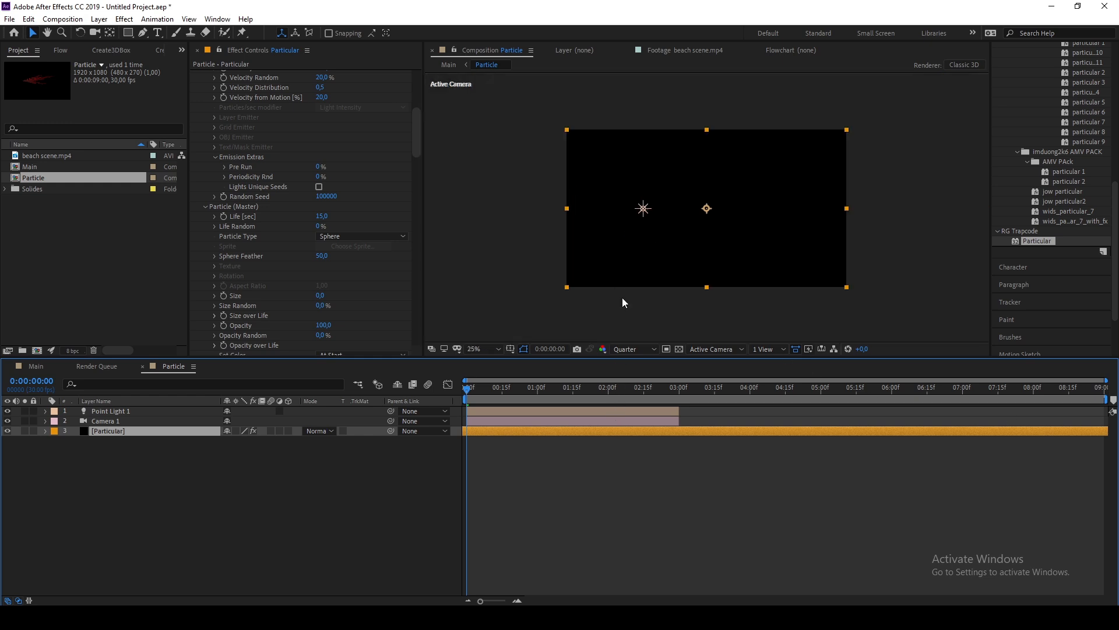
{"action": "left_click", "coordinate": [672, 412]}
{"action": "left_click", "coordinate": [671, 419], "text": "shift"}
{"action": "left_click_drag", "start_coordinate": [679, 419], "coordinate": [1108, 421]}
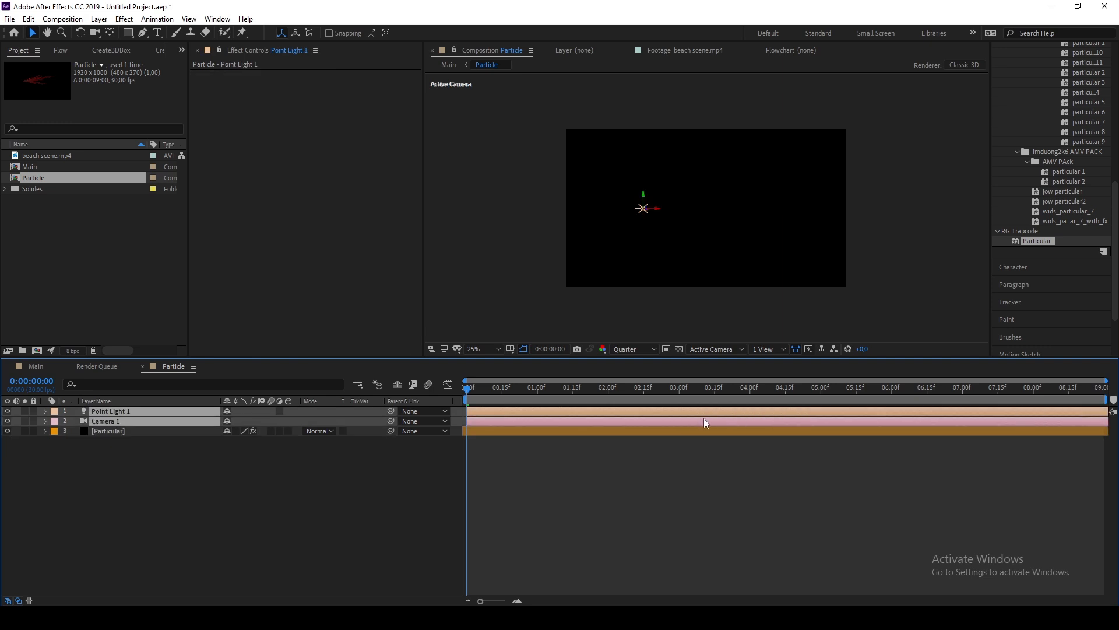
Set the Direction Spread of the Particular layer's emitter to 29%, judging the streaks at the composition's last frame.
{"action": "left_click", "coordinate": [569, 478]}
{"action": "left_click_drag", "start_coordinate": [645, 394], "coordinate": [1102, 397]}
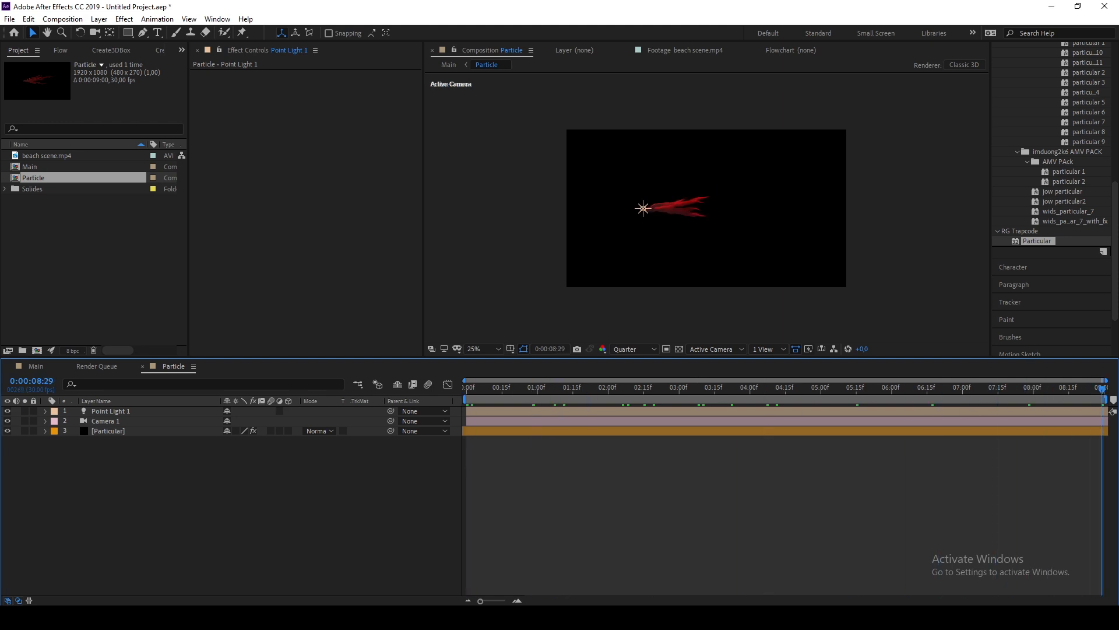
{"action": "key", "text": "period"}
{"action": "key", "text": "period"}
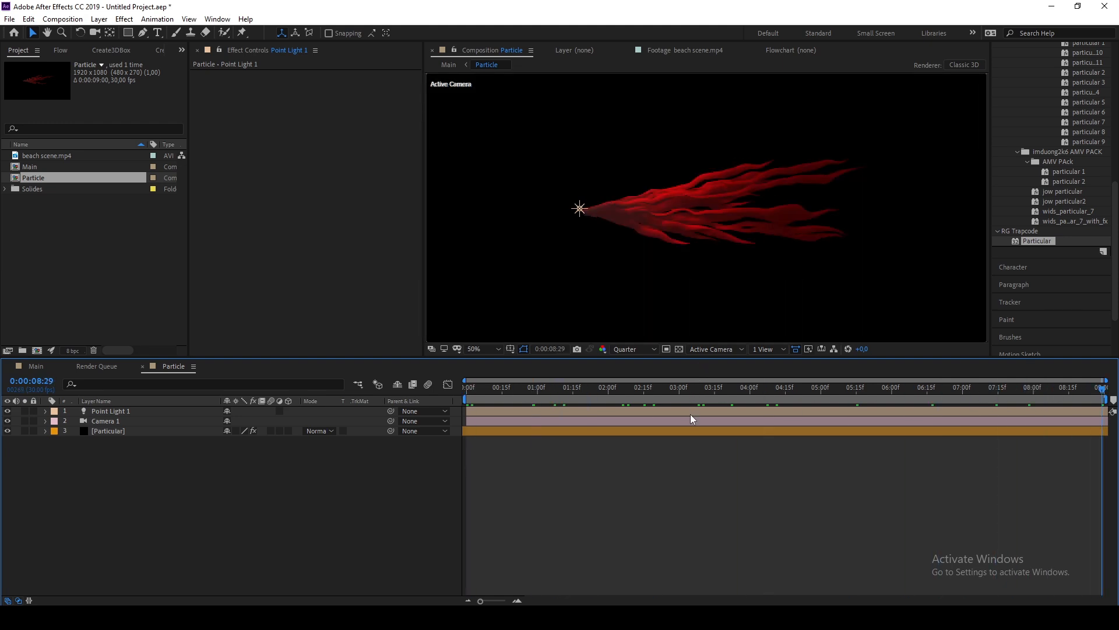
{"action": "left_click", "coordinate": [688, 430]}
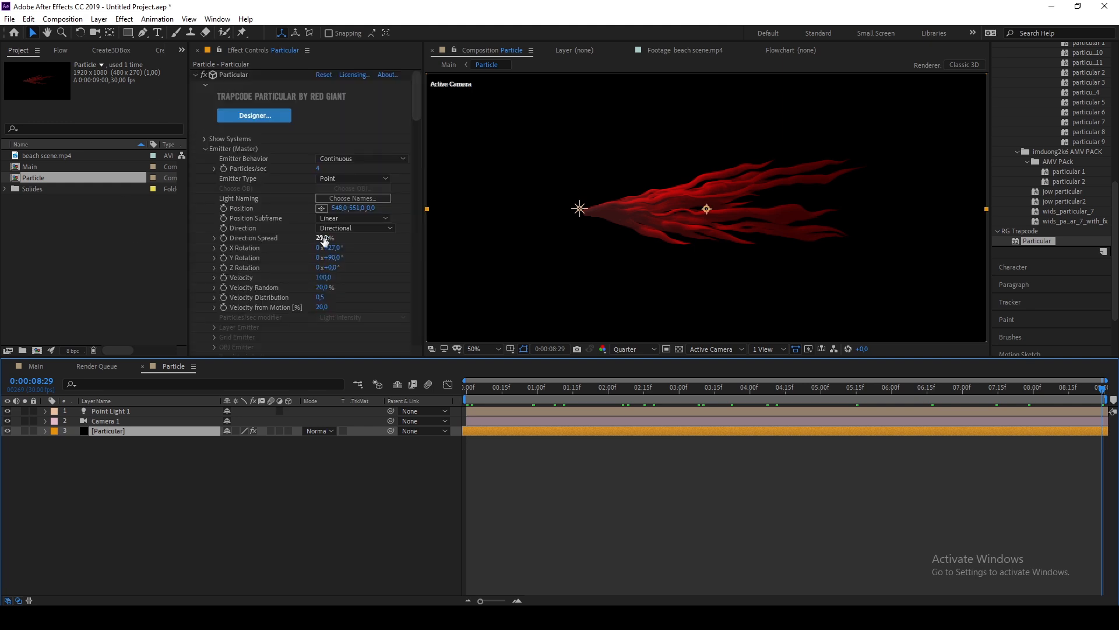
{"action": "left_click_drag", "start_coordinate": [325, 239], "coordinate": [330, 239]}
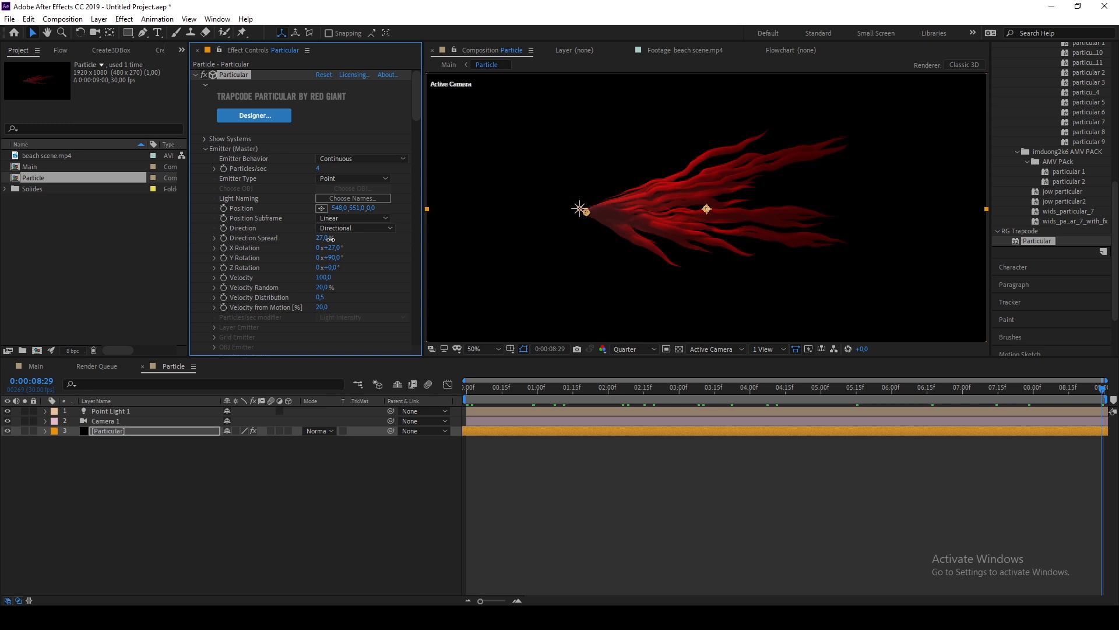
{"action": "scroll", "coordinate": [699, 221], "scroll_direction": "down", "scroll_amount": 2}
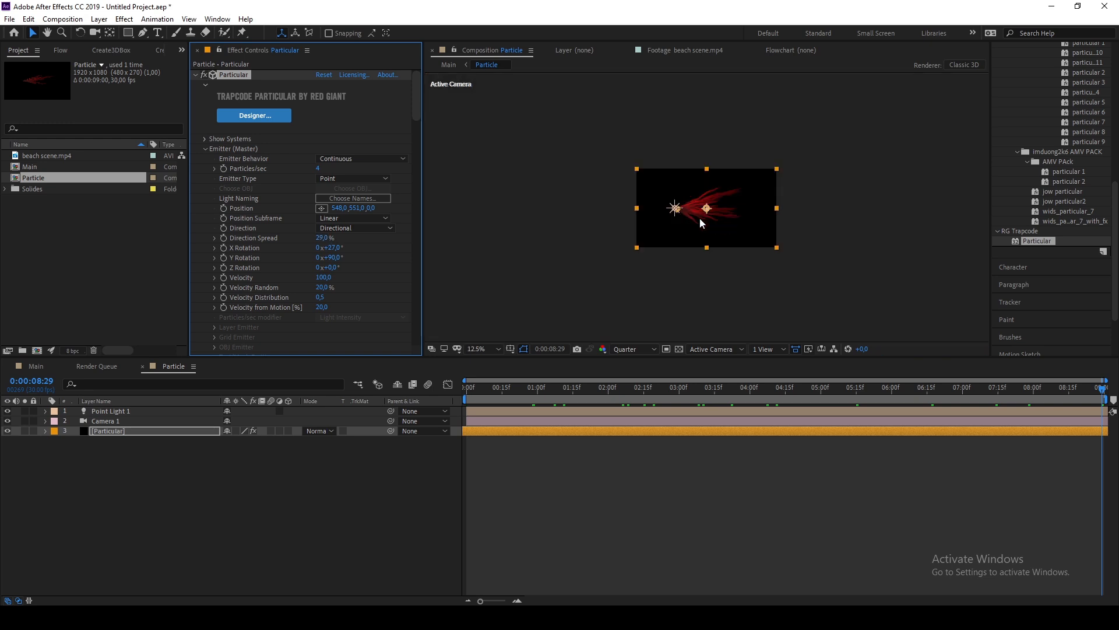
Return to the Main composition, go to 0:00:01:07 and make the beach scene.mp4 layer visible behind the streaks.
{"action": "left_click", "coordinate": [28, 363]}
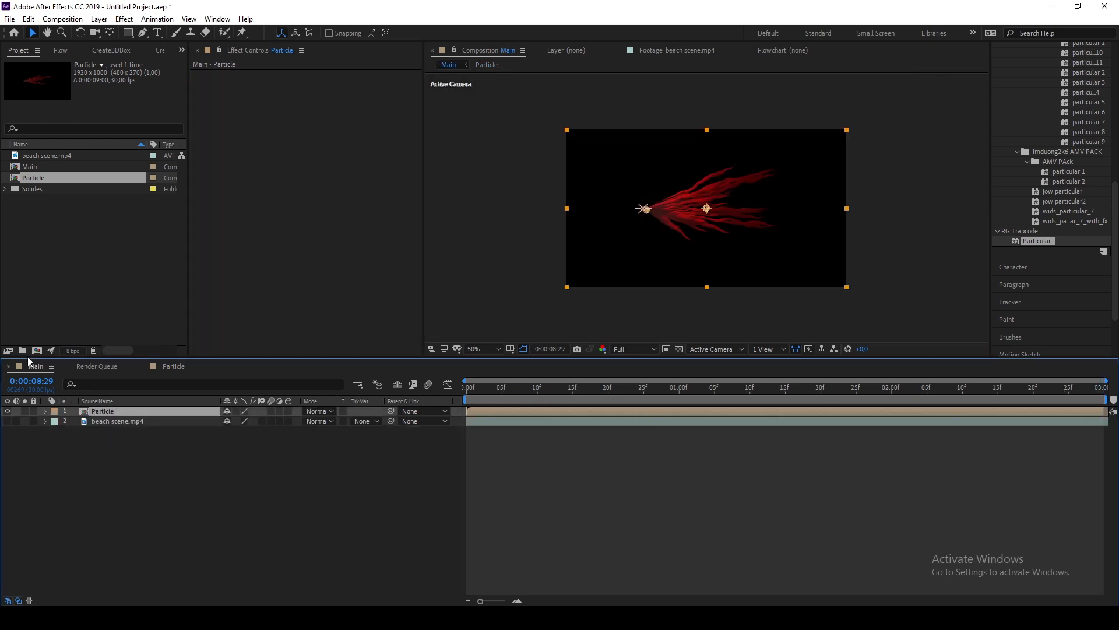
{"action": "left_click_drag", "start_coordinate": [560, 399], "coordinate": [729, 396]}
{"action": "left_click", "coordinate": [7, 421]}
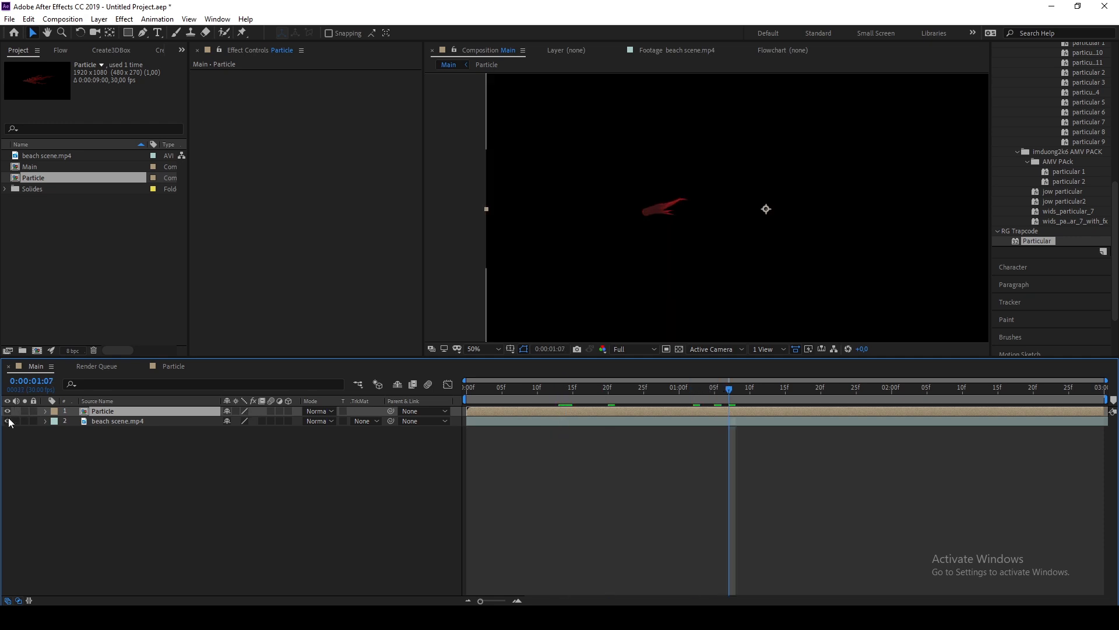
{"action": "scroll", "coordinate": [676, 254], "scroll_direction": "up", "scroll_amount": 2}
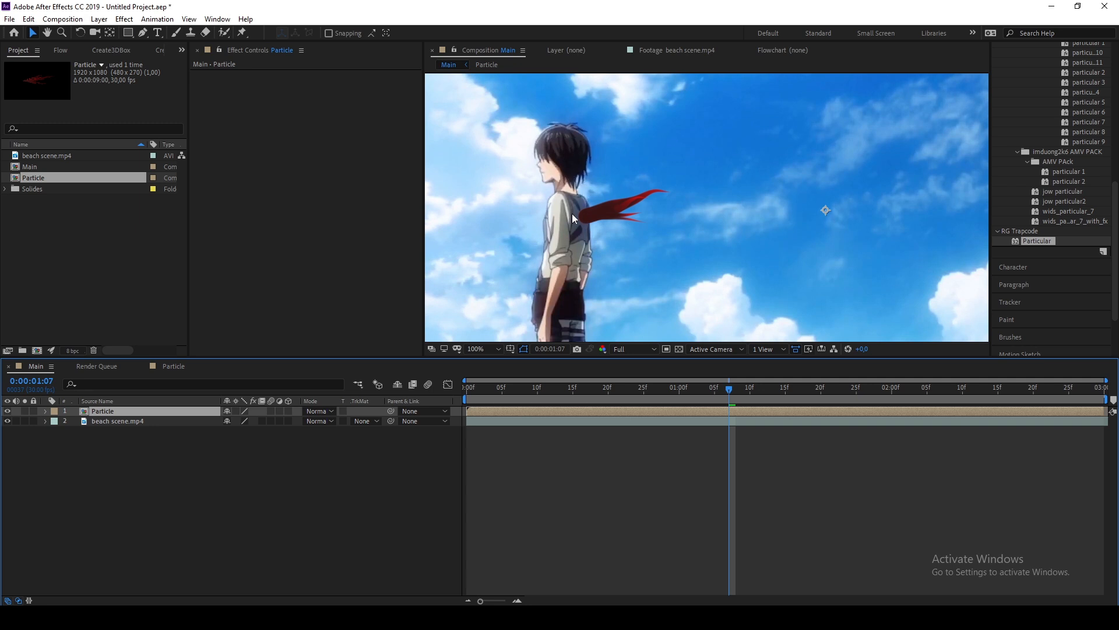
{"action": "scroll", "coordinate": [572, 214], "scroll_direction": "up", "scroll_amount": 2}
{"action": "left_click_drag", "start_coordinate": [620, 226], "coordinate": [863, 231]}
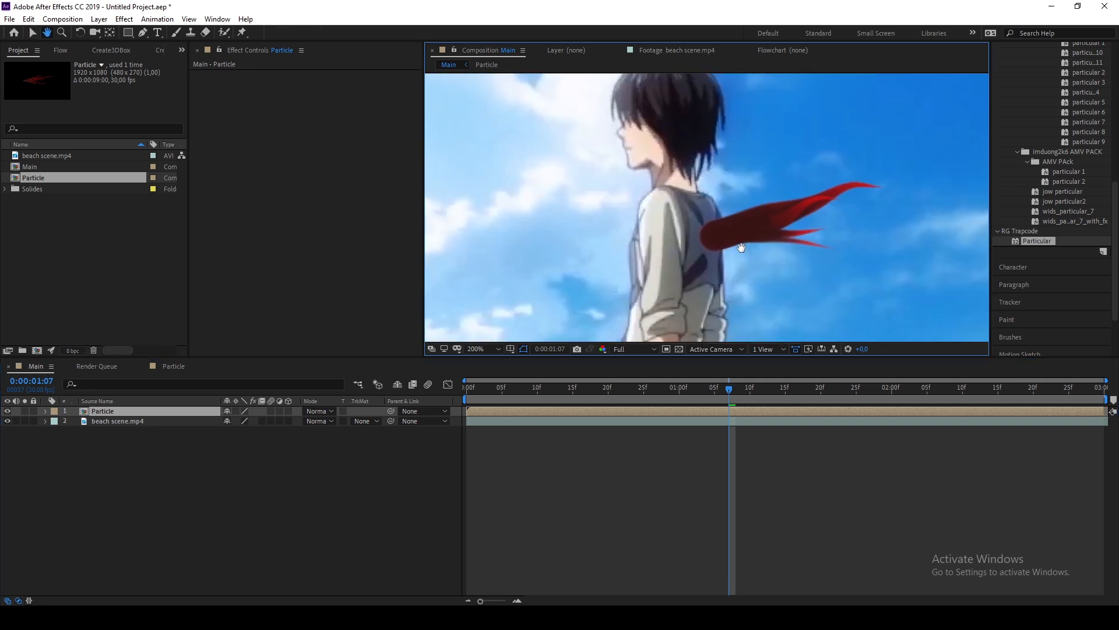
{"action": "scroll", "coordinate": [739, 246], "scroll_direction": "up", "scroll_amount": 1}
{"action": "left_click_drag", "start_coordinate": [739, 247], "coordinate": [698, 220]}
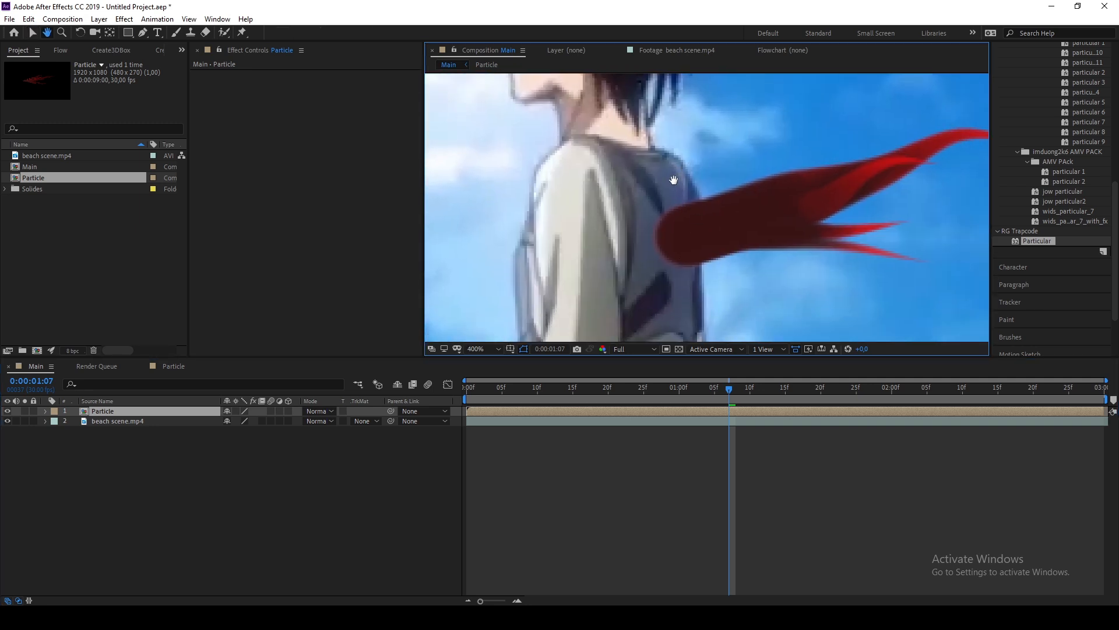
{"action": "key", "text": "v"}
{"action": "scroll", "coordinate": [660, 201], "scroll_direction": "down", "scroll_amount": 4}
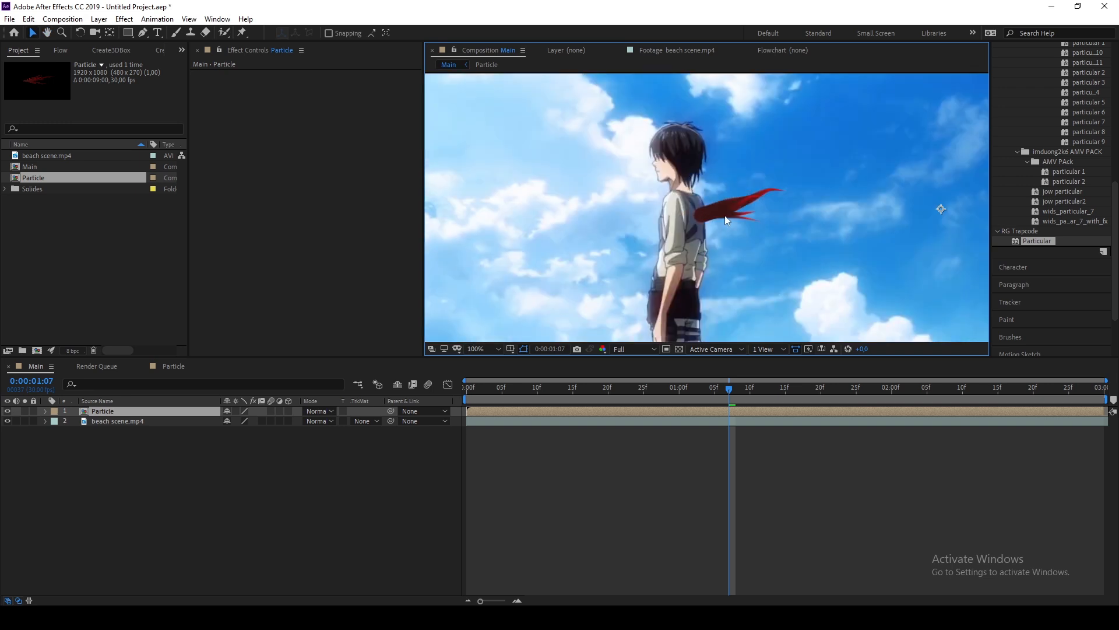
Draw a closed pen mask on the Particle layer around the streaks, trimming their base along the dark-haired character's back.
{"action": "left_click", "coordinate": [143, 33]}
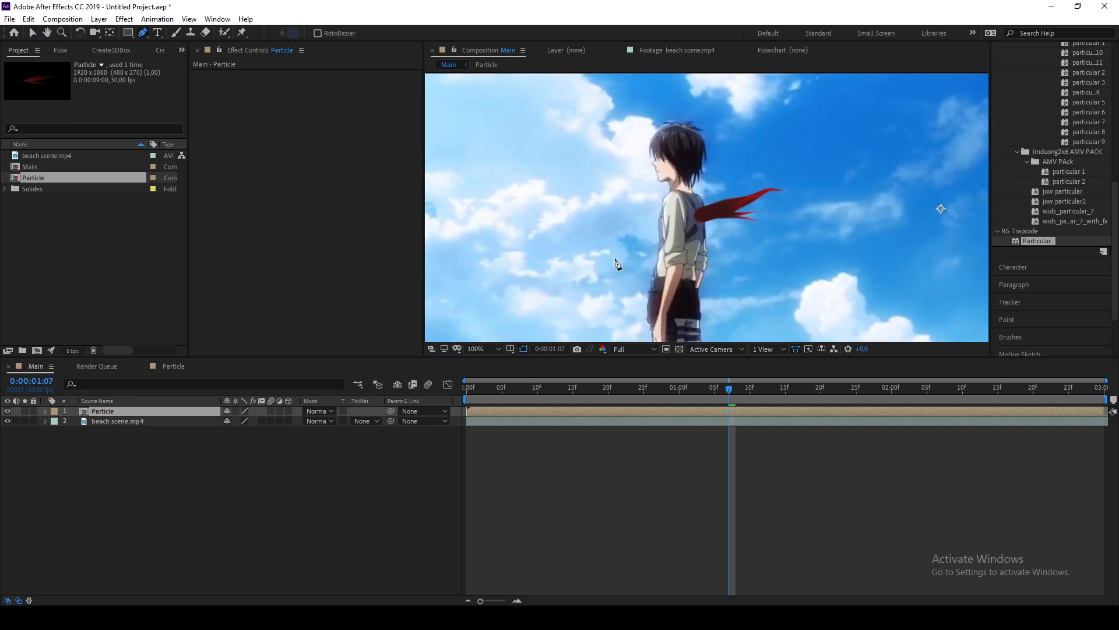
{"action": "scroll", "coordinate": [718, 226], "scroll_direction": "up", "scroll_amount": 2}
{"action": "left_click", "coordinate": [665, 188]}
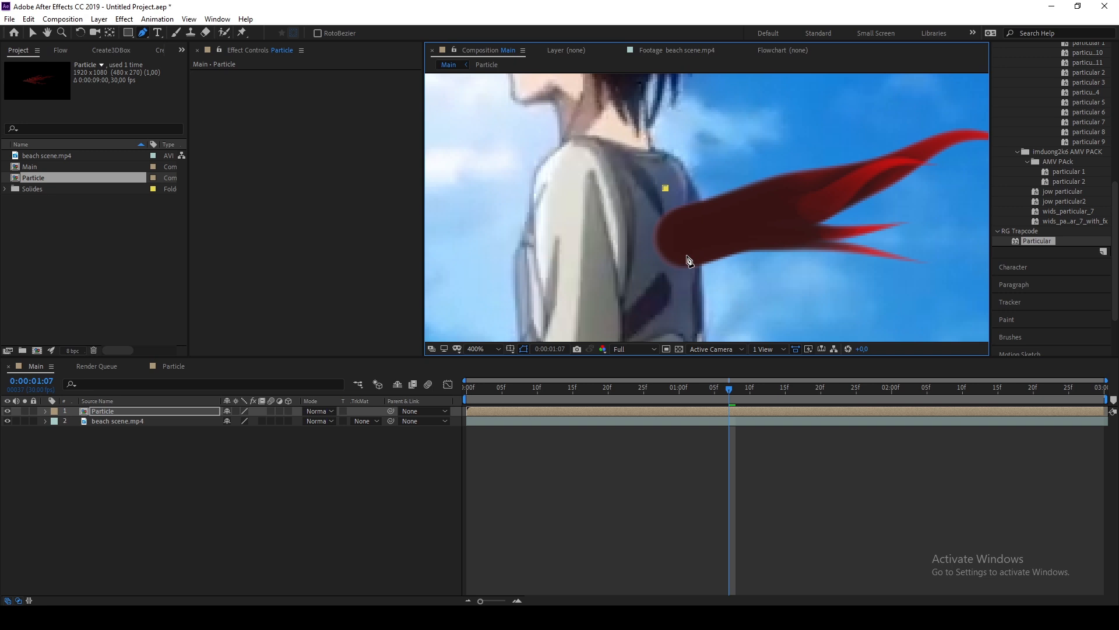
{"action": "left_click", "coordinate": [693, 283]}
{"action": "scroll", "coordinate": [693, 285], "scroll_direction": "down", "scroll_amount": 5}
{"action": "left_click", "coordinate": [749, 321]}
{"action": "left_click_drag", "start_coordinate": [903, 313], "coordinate": [939, 301]}
{"action": "left_click", "coordinate": [934, 151]}
{"action": "left_click", "coordinate": [898, 92]}
{"action": "left_click_drag", "start_coordinate": [762, 96], "coordinate": [740, 100]}
{"action": "left_click", "coordinate": [701, 205]}
{"action": "scroll", "coordinate": [694, 175], "scroll_direction": "up", "scroll_amount": 2}
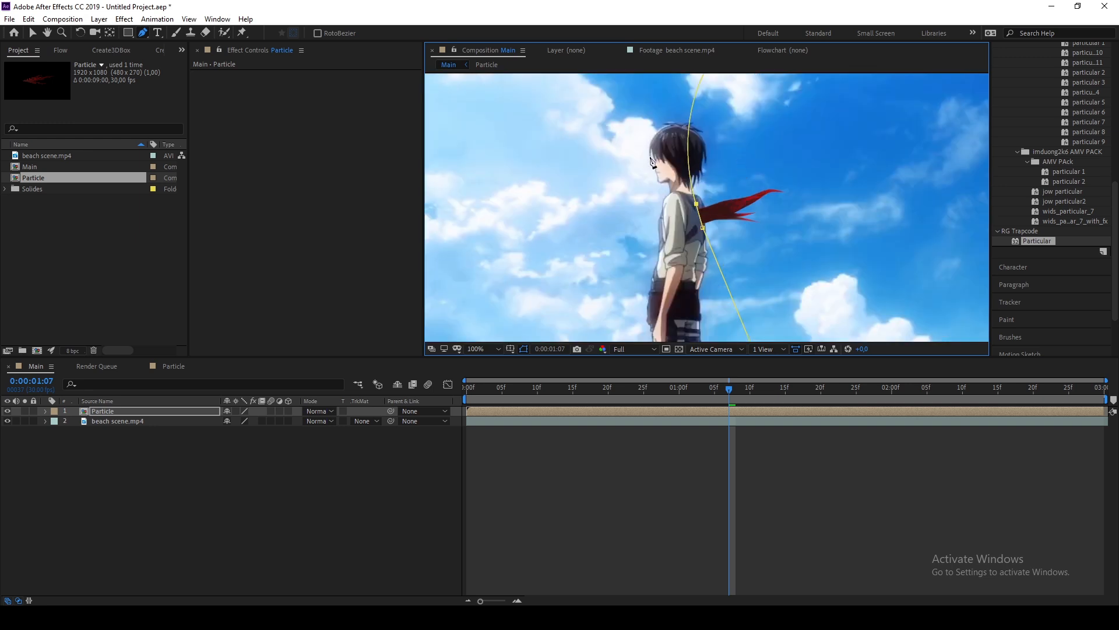
{"action": "scroll", "coordinate": [716, 242], "scroll_direction": "up", "scroll_amount": 2}
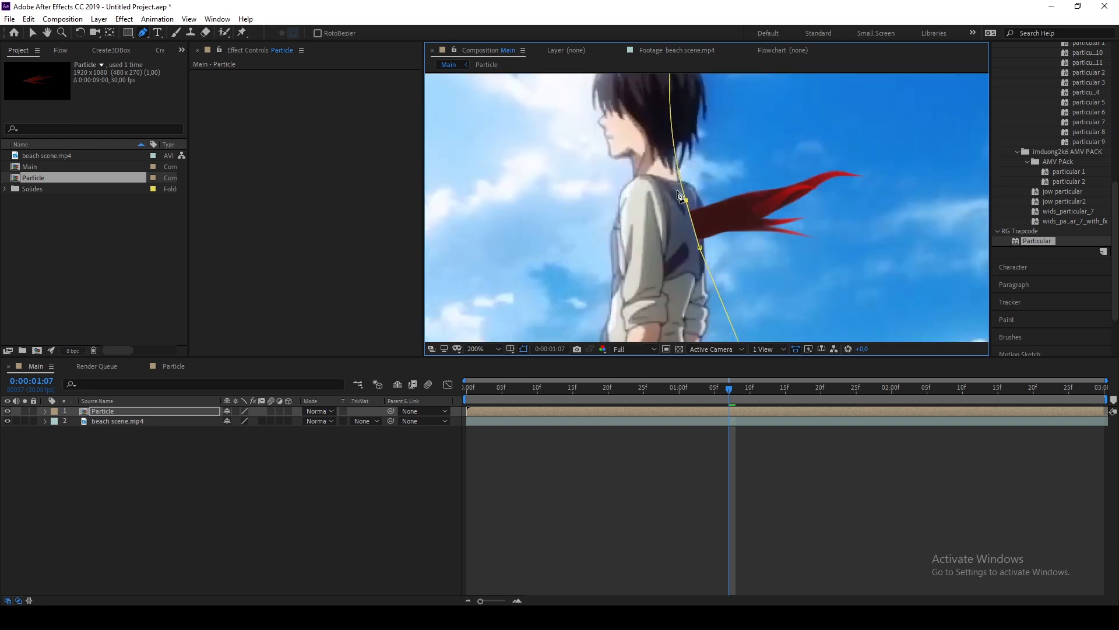
Set the Mask Feather of the Particle layer's mask to 12 pixels and fit the composition in the viewer.
{"action": "left_click", "coordinate": [135, 413]}
{"action": "key", "text": "m"}
{"action": "left_click", "coordinate": [66, 421]}
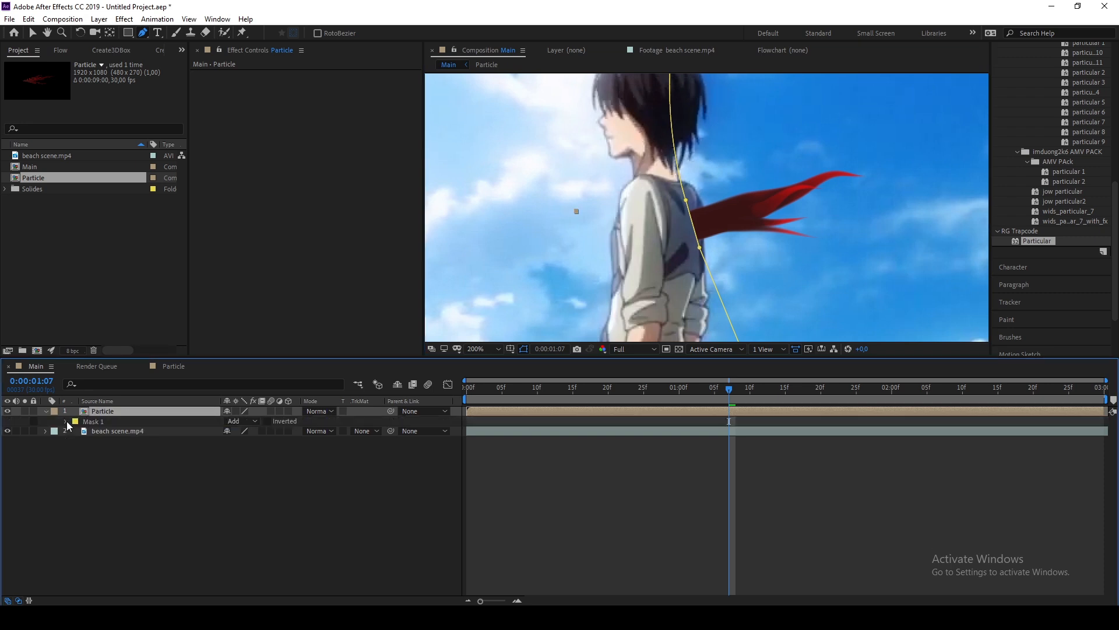
{"action": "left_click_drag", "start_coordinate": [245, 440], "coordinate": [268, 443]}
{"action": "left_click", "coordinate": [277, 421]}
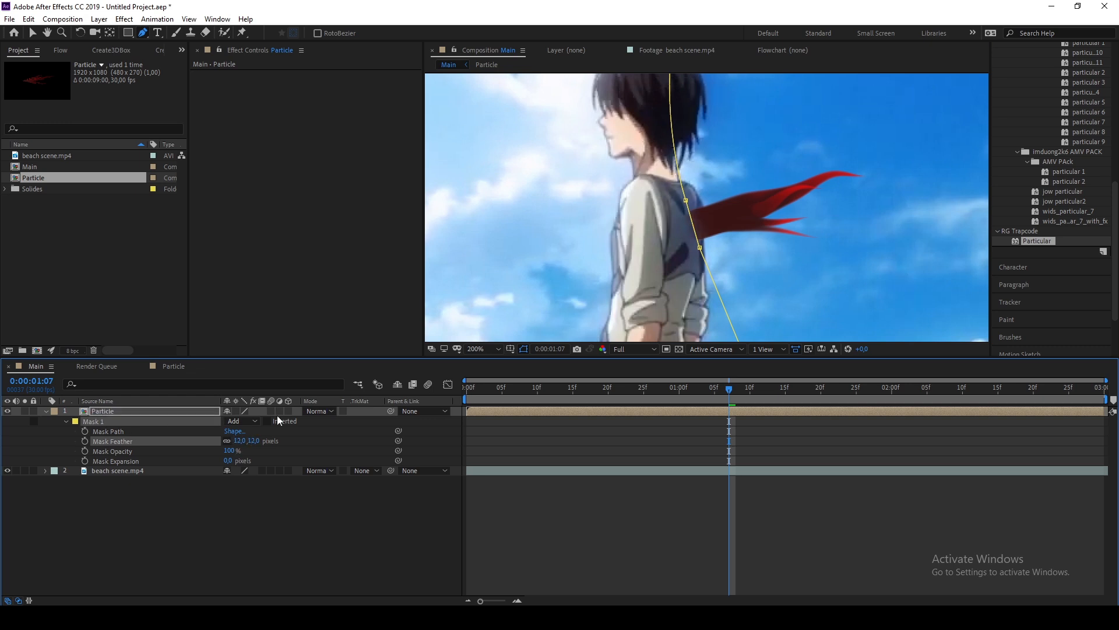
{"action": "left_click", "coordinate": [530, 460]}
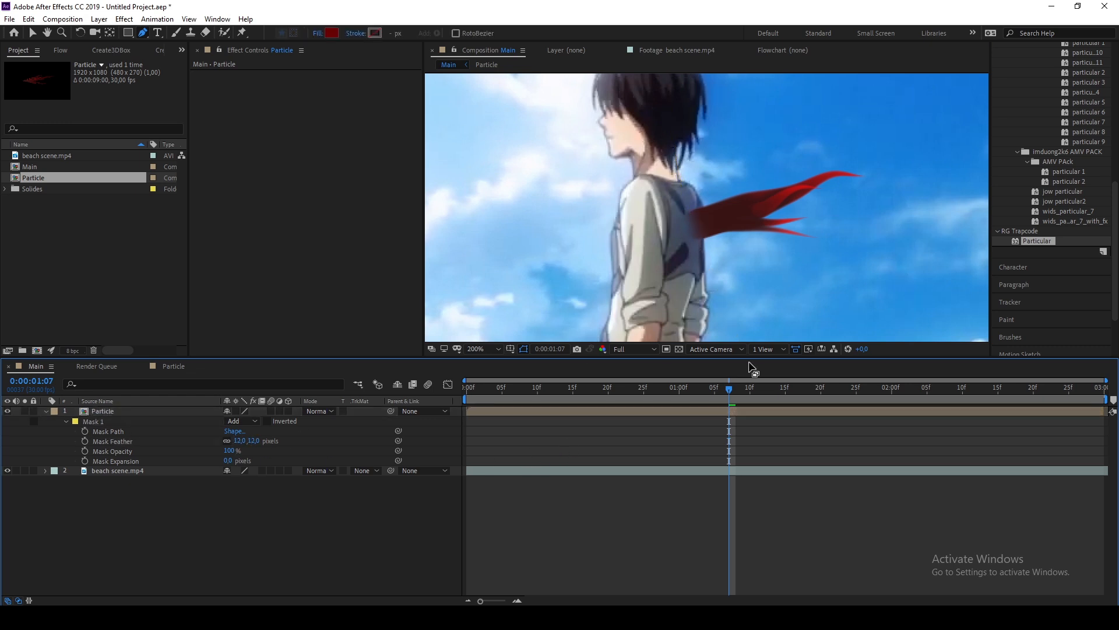
{"action": "left_click", "coordinate": [481, 348]}
{"action": "left_click", "coordinate": [484, 374]}
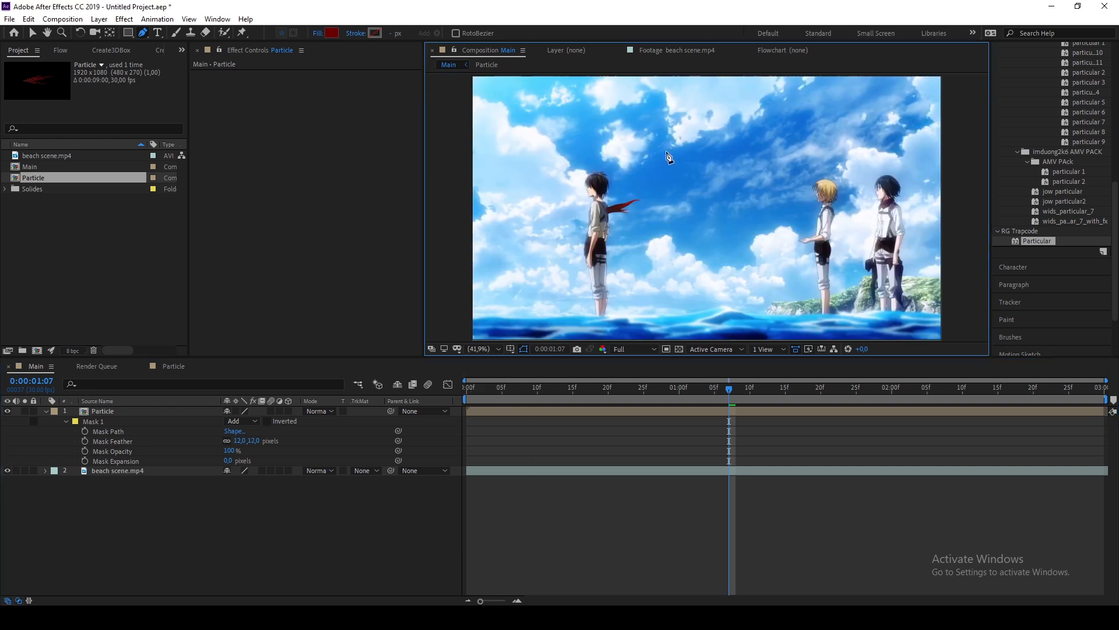
Add two adjustment layers at the top of the Main composition.
{"action": "left_click", "coordinate": [287, 508]}
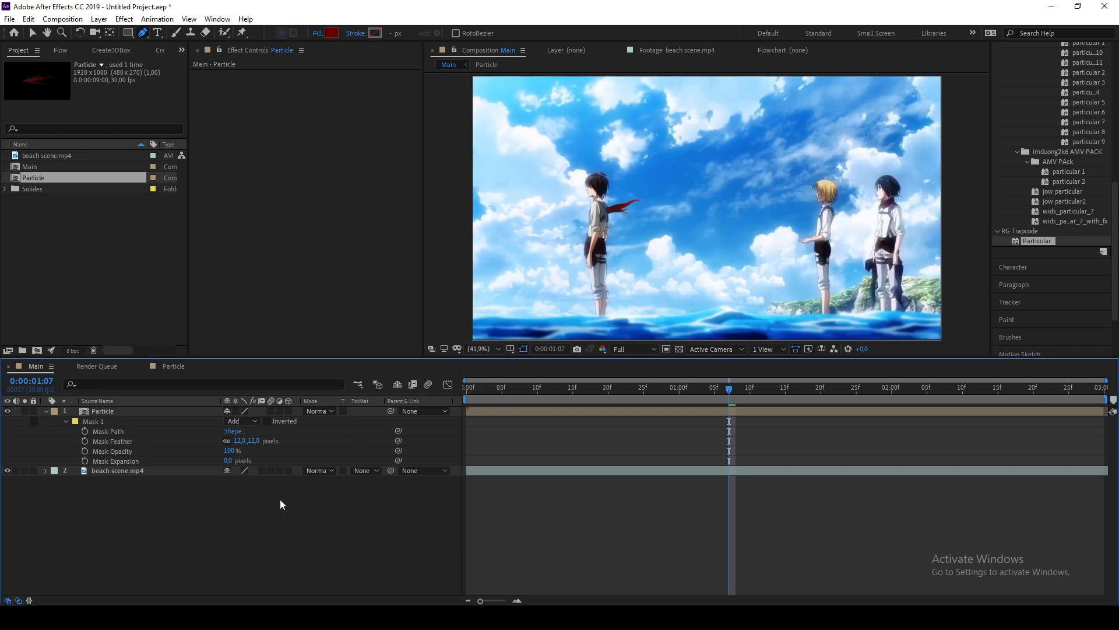
{"action": "right_click", "coordinate": [173, 495]}
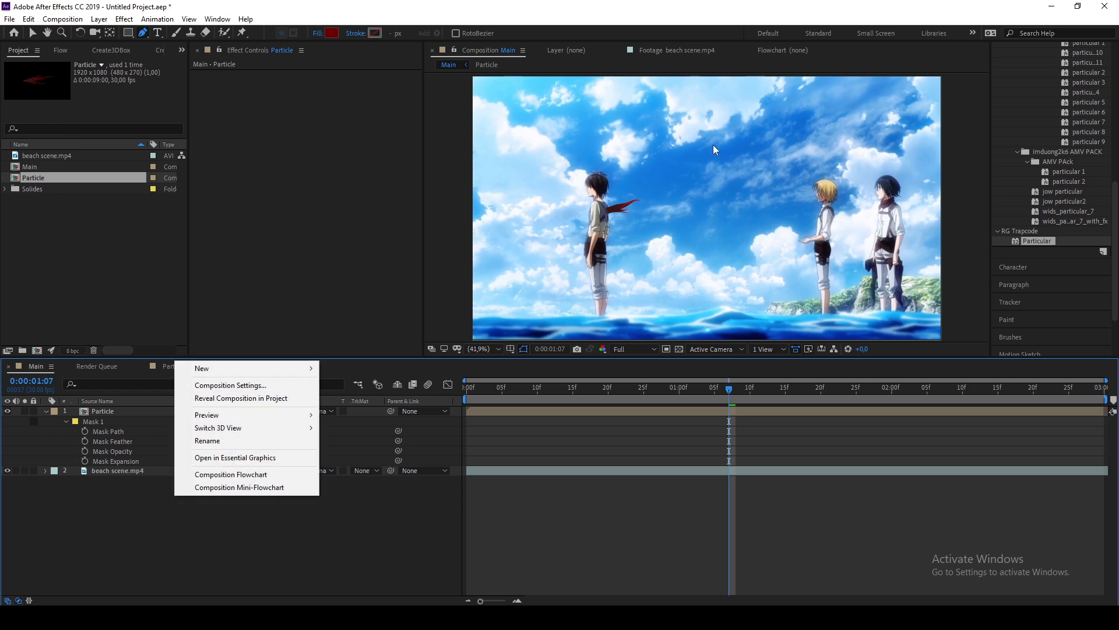
{"action": "left_click", "coordinate": [346, 508]}
{"action": "right_click", "coordinate": [190, 490]}
{"action": "mouse_move", "coordinate": [233, 362]}
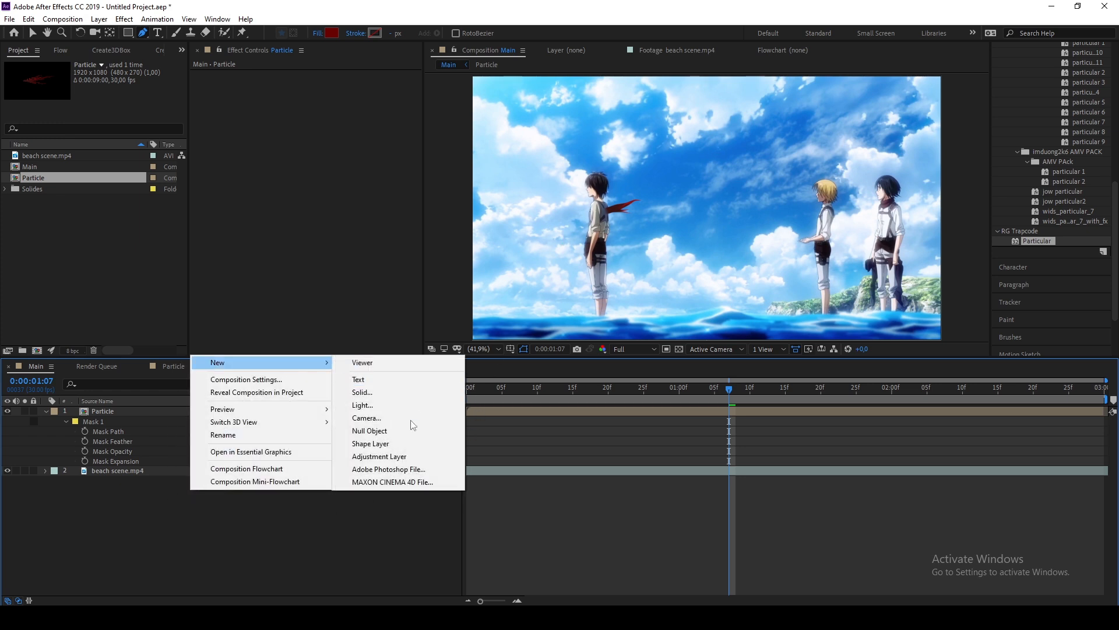
{"action": "left_click", "coordinate": [403, 456]}
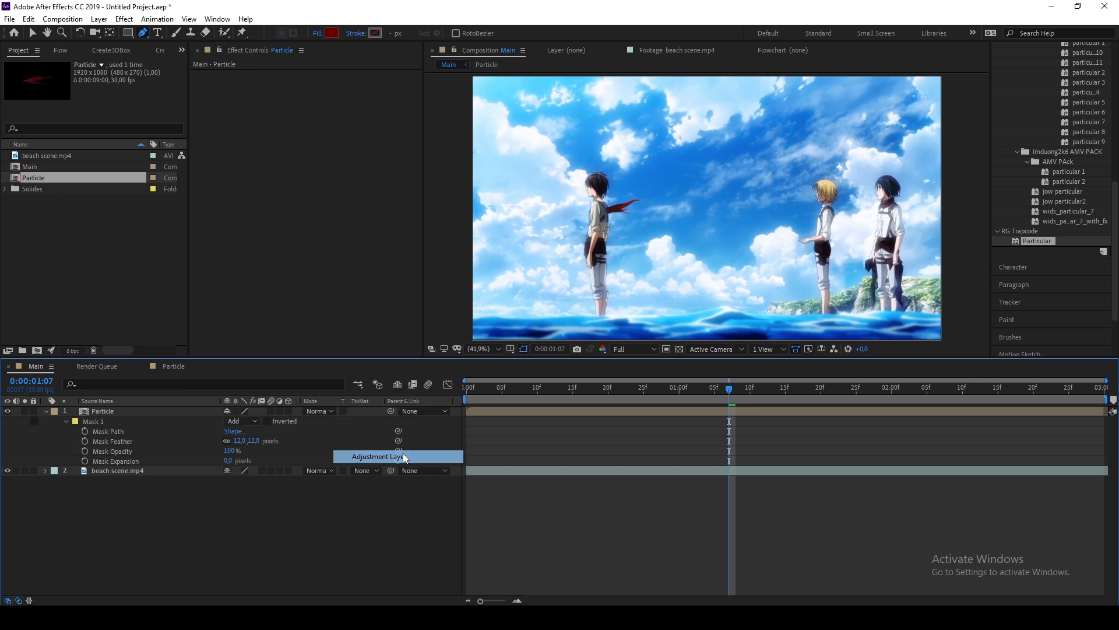
{"action": "right_click", "coordinate": [155, 540]}
{"action": "mouse_move", "coordinate": [253, 415]}
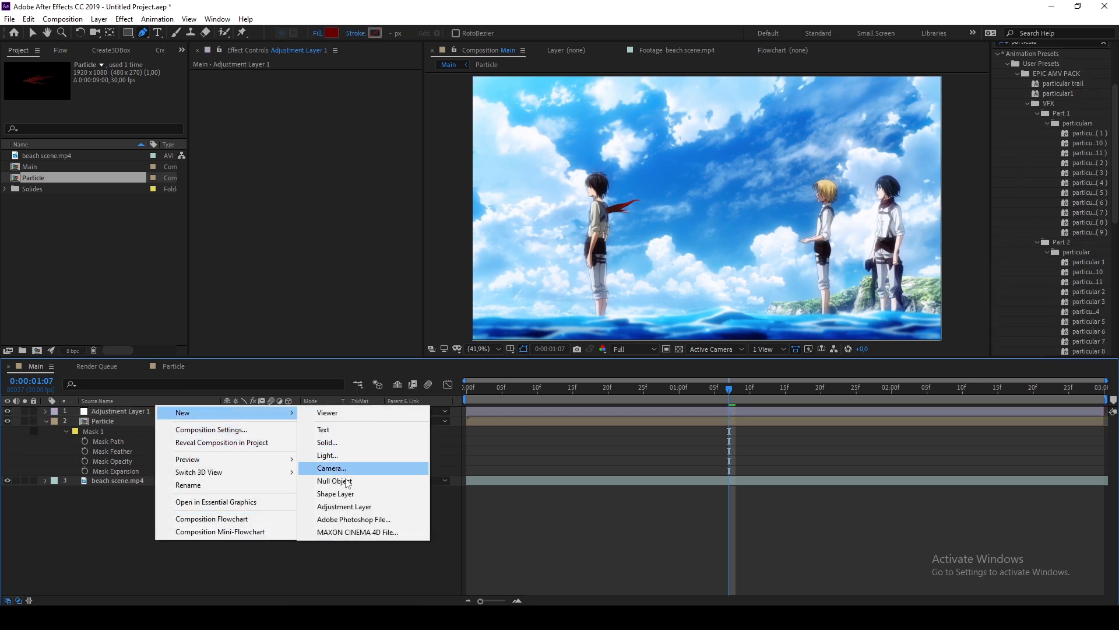
{"action": "left_click", "coordinate": [354, 505]}
Examine up close how the feathered streak base blends into the character's back.
{"action": "key", "text": "/"}
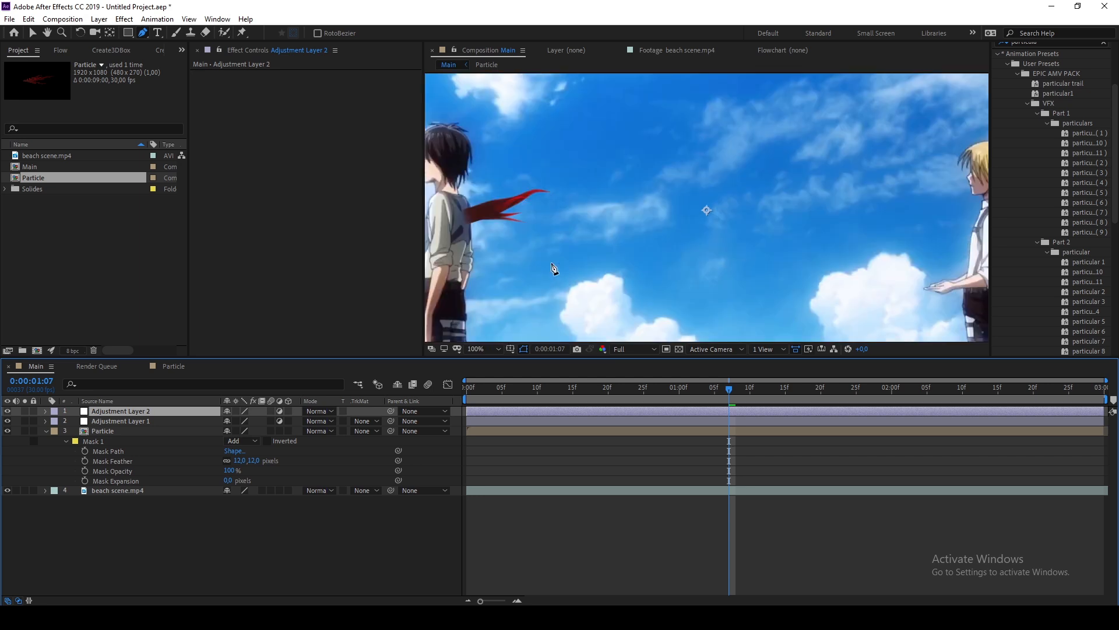
{"action": "key", "text": "."}
{"action": "key", "text": "h"}
{"action": "left_click_drag", "start_coordinate": [552, 265], "coordinate": [570, 302]}
{"action": "left_click_drag", "start_coordinate": [686, 299], "coordinate": [654, 281]}
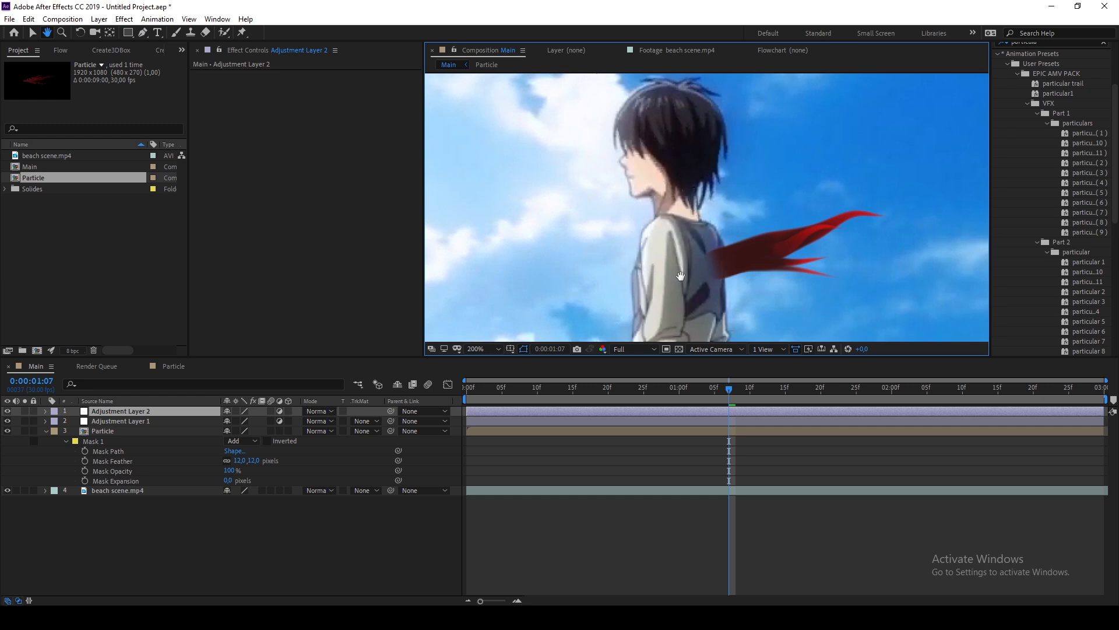
{"action": "scroll", "coordinate": [717, 269], "scroll_direction": "down", "scroll_amount": 3}
{"action": "left_click_drag", "start_coordinate": [708, 215], "coordinate": [606, 215]}
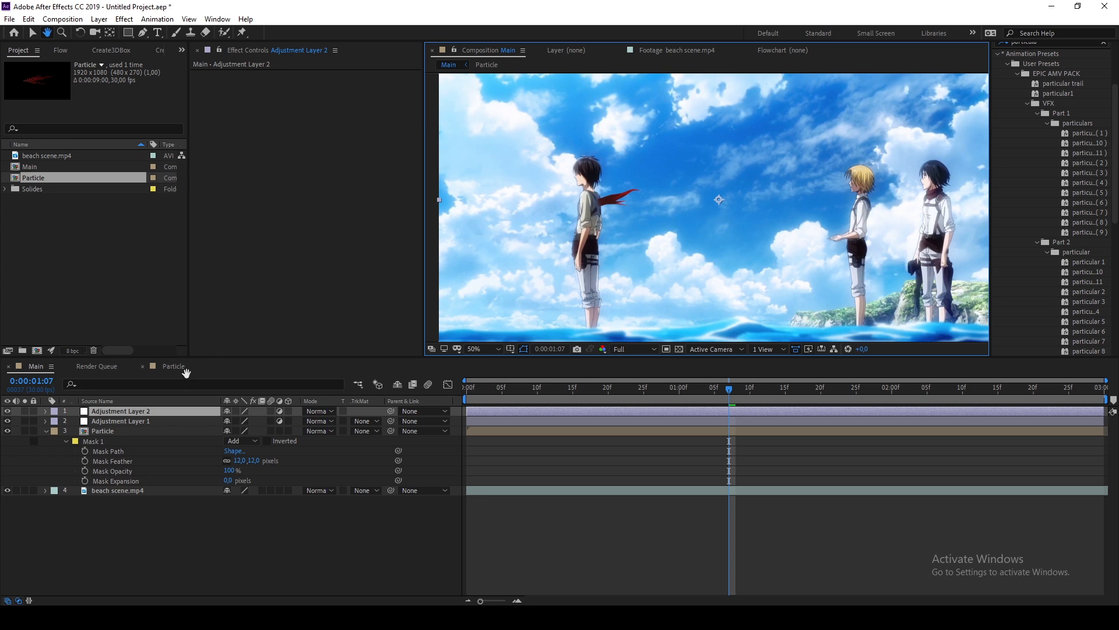
Try Adjustment Layer 1 beneath the Particle layer and return it to its place above that layer.
{"action": "key", "text": "v"}
{"action": "left_click_drag", "start_coordinate": [148, 421], "coordinate": [169, 457]}
{"action": "left_click_drag", "start_coordinate": [727, 399], "coordinate": [466, 400]}
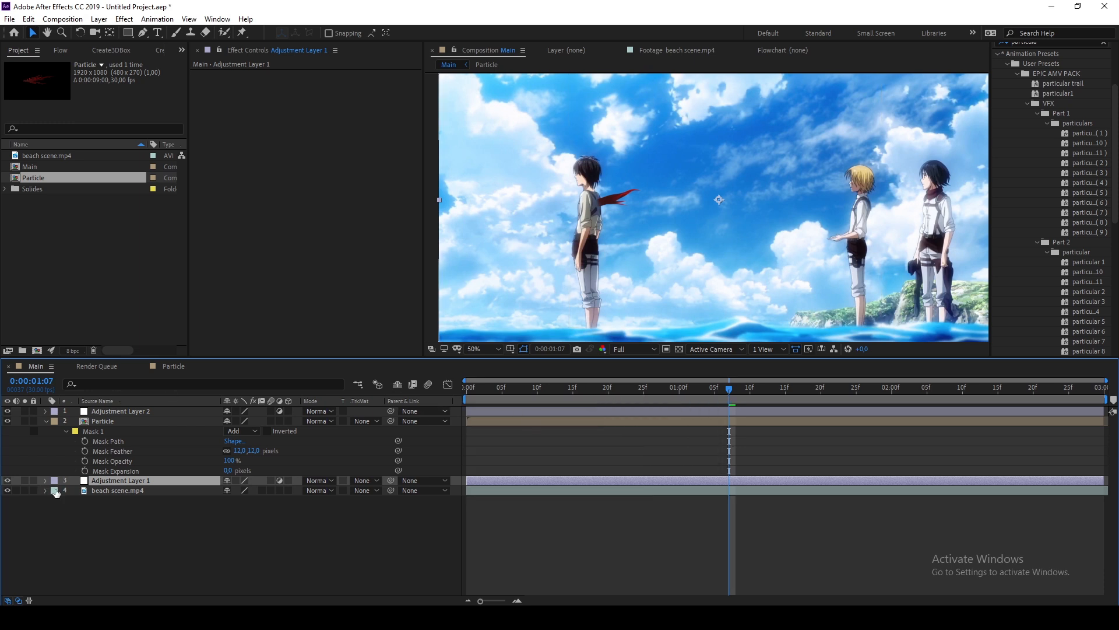
{"action": "left_click_drag", "start_coordinate": [105, 483], "coordinate": [110, 423]}
Replace the effects and presets search to find the cc presets, and locate those in the VFX Part 1 folder.
{"action": "scroll", "coordinate": [1046, 175], "scroll_direction": "up", "scroll_amount": 3}
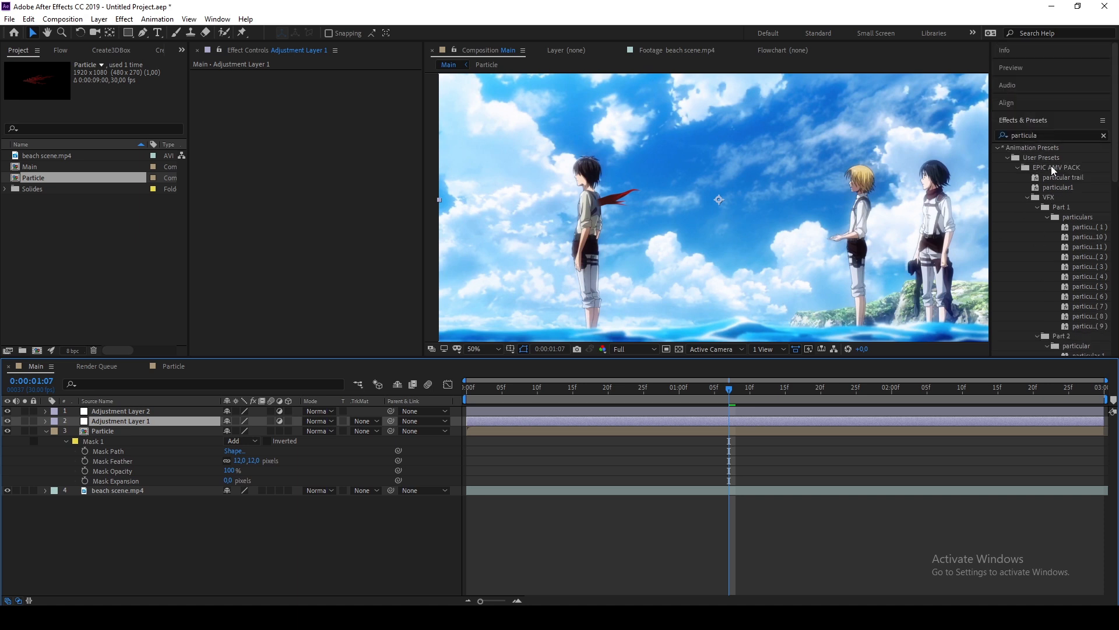
{"action": "left_click", "coordinate": [1054, 136]}
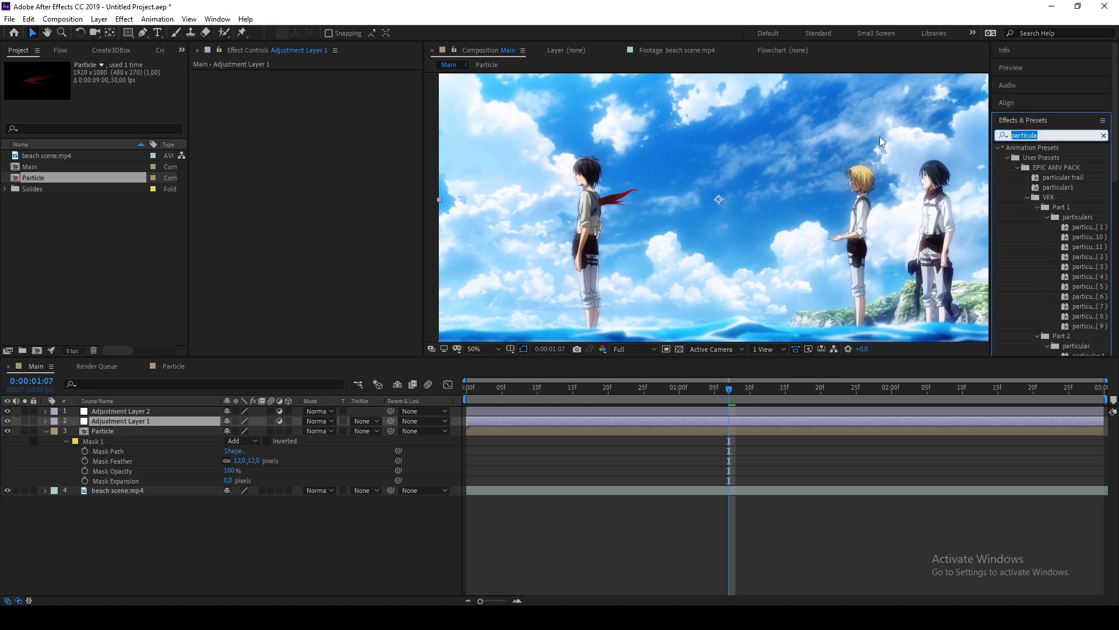
{"action": "key", "text": "BackSpace"}
{"action": "scroll", "coordinate": [1049, 175], "scroll_direction": "down", "scroll_amount": 10}
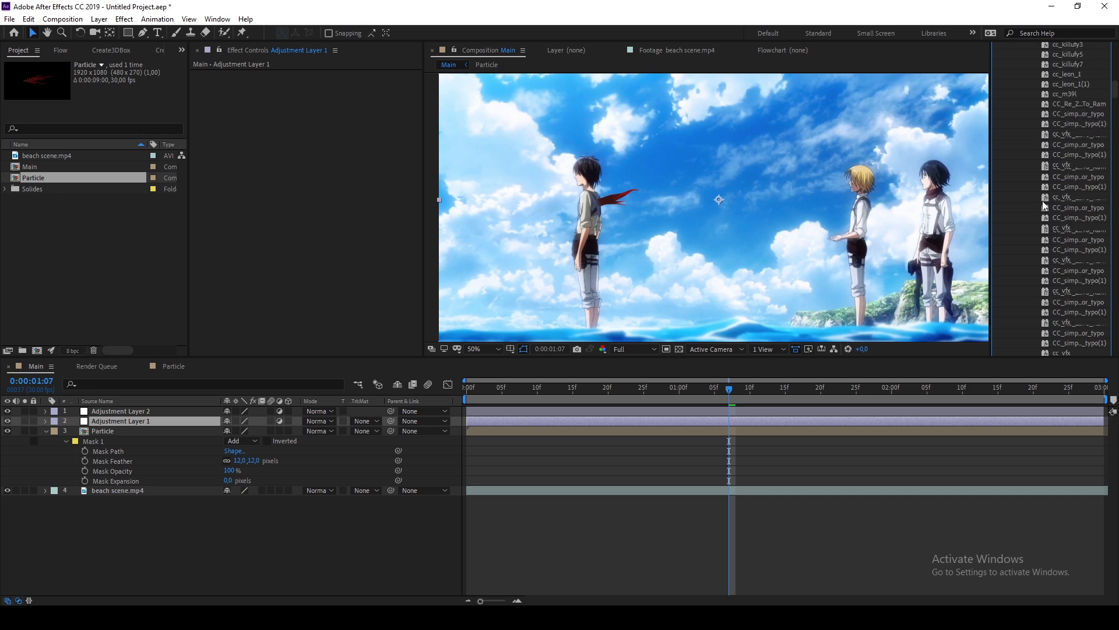
{"action": "scroll", "coordinate": [1047, 198], "scroll_direction": "down", "scroll_amount": 10}
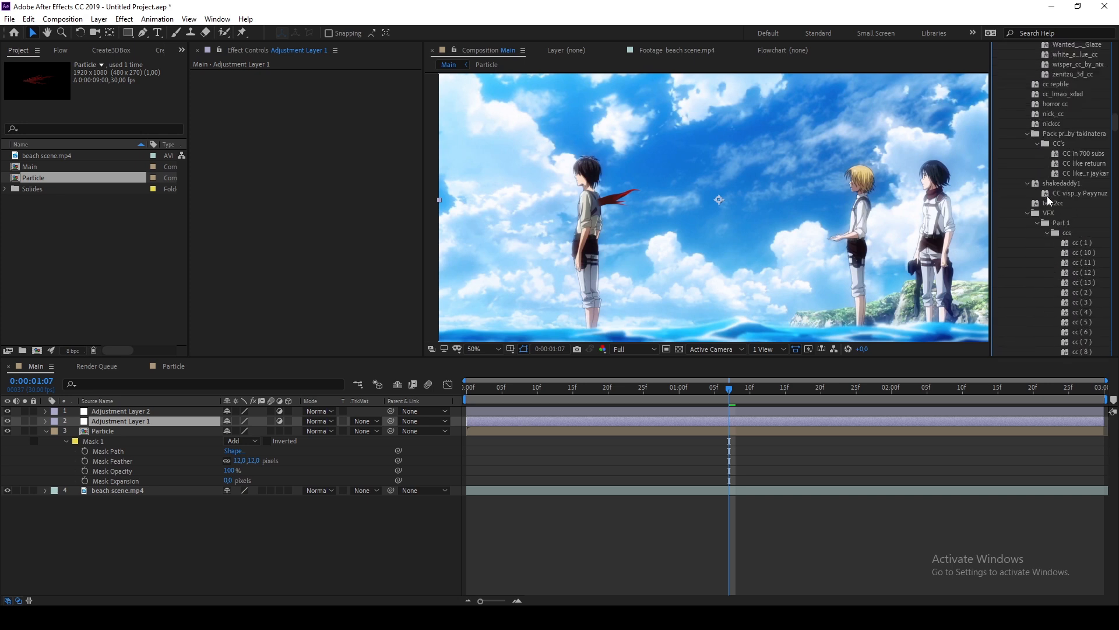
{"action": "scroll", "coordinate": [1079, 134], "scroll_direction": "up", "scroll_amount": 2}
Try the presets cc ( 12 ), cc ( 11 ) and cc ( 10 ) on Adjustment Layer 1, undoing each one.
{"action": "left_click", "coordinate": [1076, 175]}
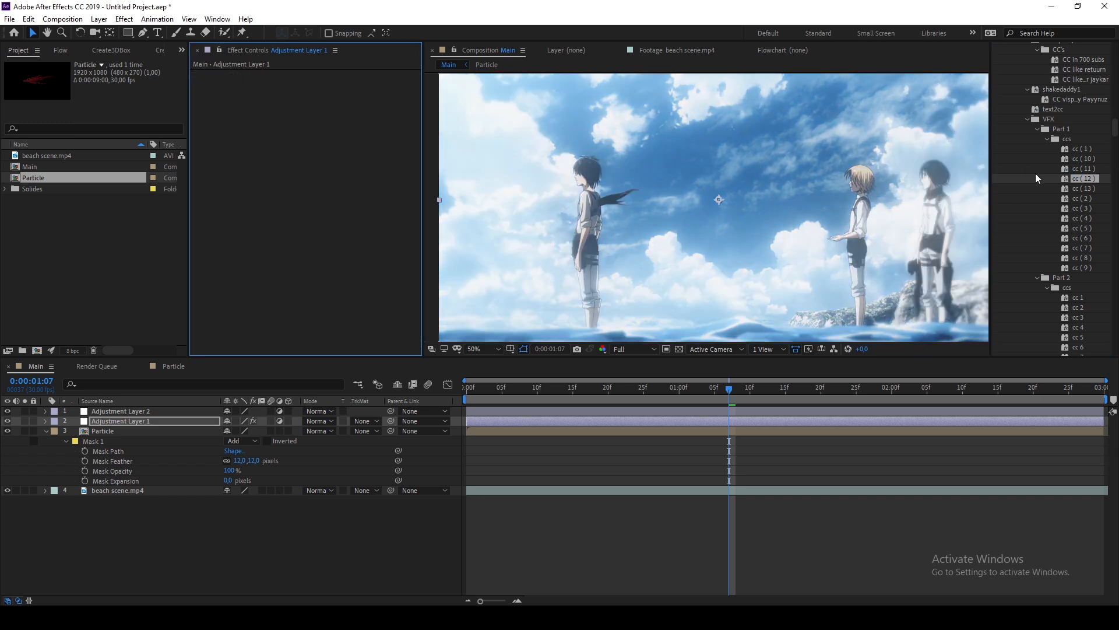
{"action": "key", "text": "ctrl+z"}
{"action": "double_click", "coordinate": [1072, 169]}
{"action": "key", "text": "ctrl+z"}
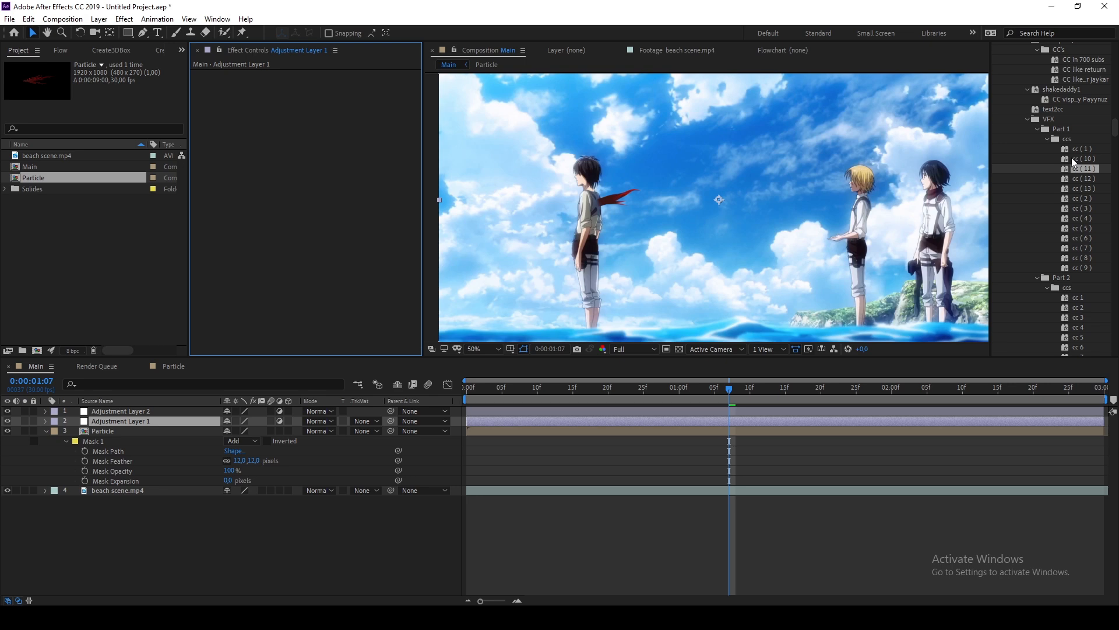
{"action": "double_click", "coordinate": [1072, 158]}
{"action": "key", "text": "ctrl+z"}
Apply the cc ( 1 ) preset from VFX Part 1 to Adjustment Layer 1.
{"action": "double_click", "coordinate": [1071, 148]}
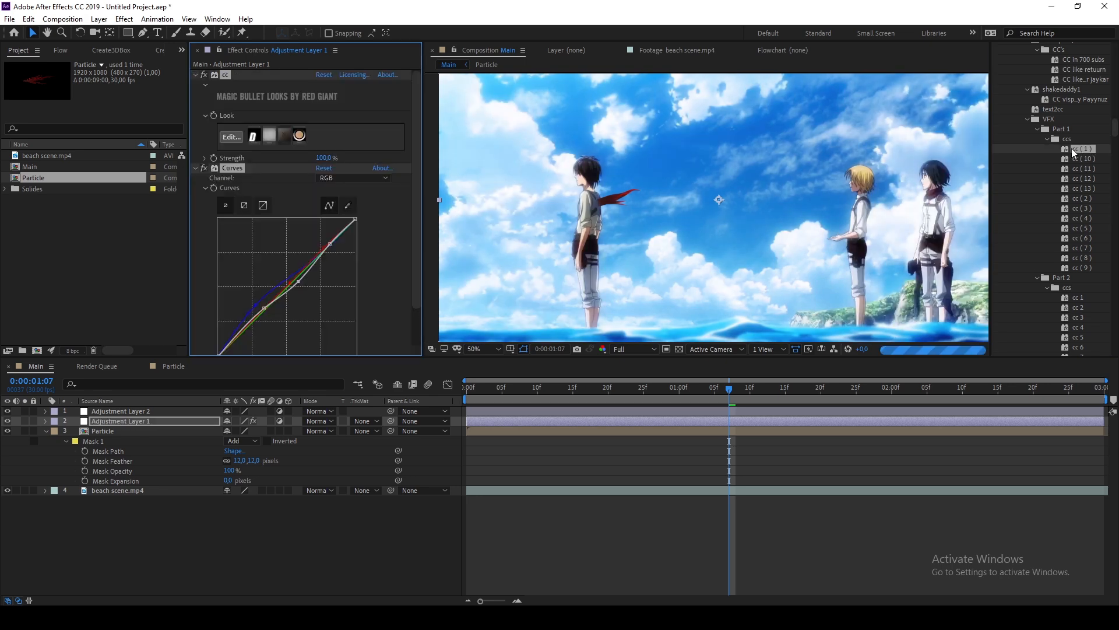
Replace the cc ( 1 ) preset on Adjustment Layer 1 with cc ( 8 ) and inspect the streaks up close.
{"action": "key", "text": "ctrl+z"}
{"action": "double_click", "coordinate": [1089, 261]}
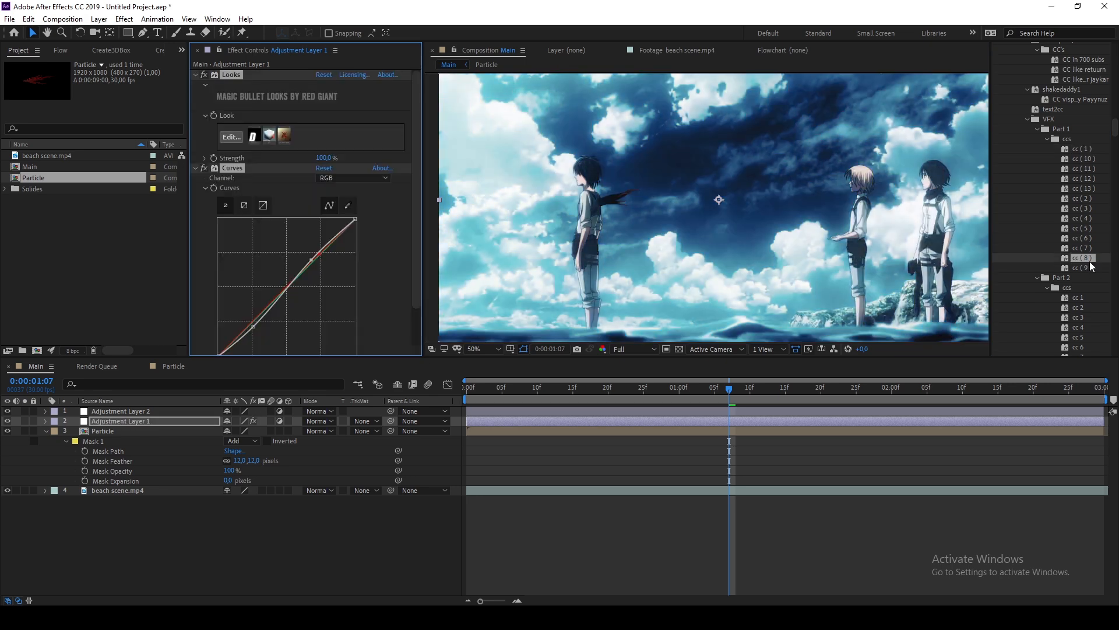
{"action": "scroll", "coordinate": [623, 231], "scroll_direction": "up", "scroll_amount": 4}
{"action": "left_click_drag", "start_coordinate": [613, 229], "coordinate": [697, 210]}
{"action": "scroll", "coordinate": [663, 220], "scroll_direction": "up", "scroll_amount": 1}
{"action": "left_click_drag", "start_coordinate": [577, 207], "coordinate": [733, 214]}
{"action": "scroll", "coordinate": [745, 216], "scroll_direction": "down", "scroll_amount": 1}
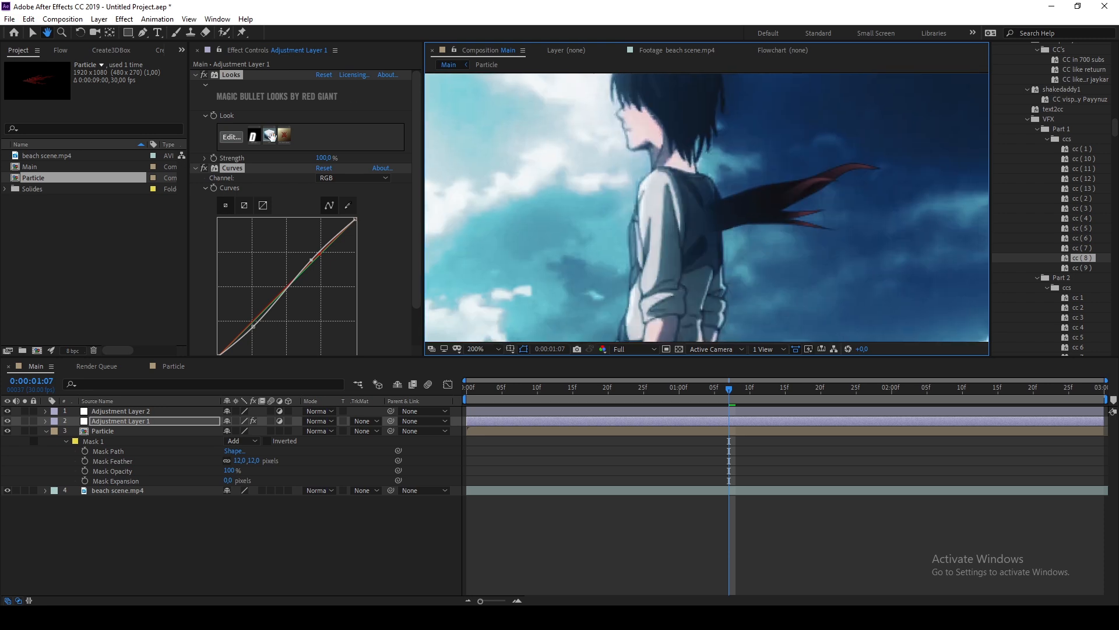
{"action": "left_click", "coordinate": [32, 33]}
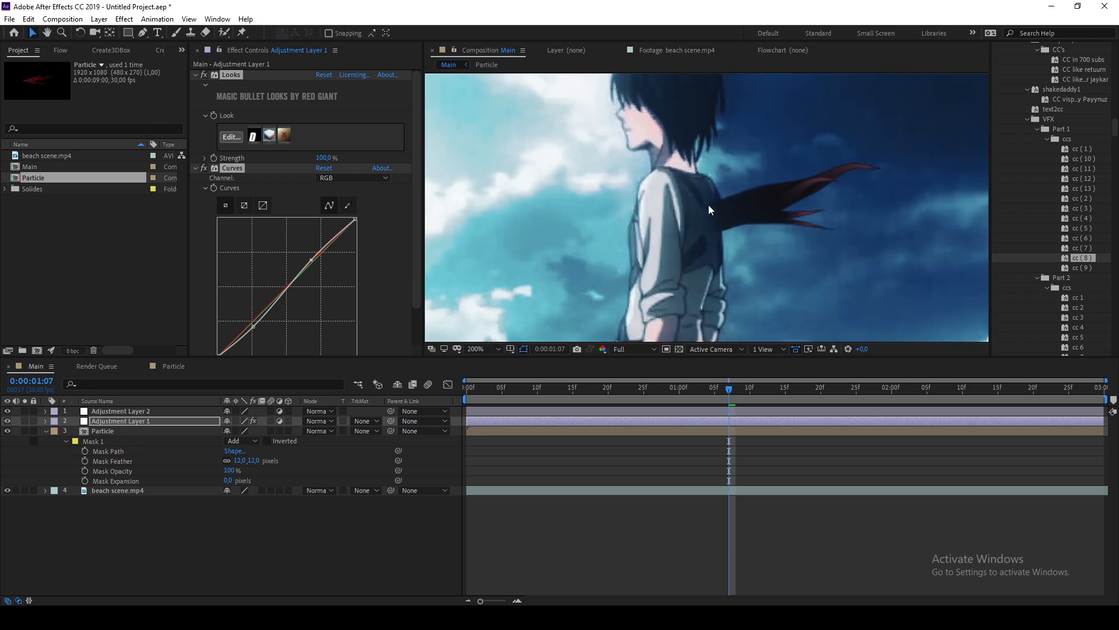
Find the CC Light Rays effect and apply it to Adjustment Layer 2.
{"action": "left_click", "coordinate": [174, 408]}
{"action": "scroll", "coordinate": [1023, 146], "scroll_direction": "down", "scroll_amount": 10}
{"action": "scroll", "coordinate": [1025, 145], "scroll_direction": "up", "scroll_amount": 10}
{"action": "left_click", "coordinate": [1058, 133]}
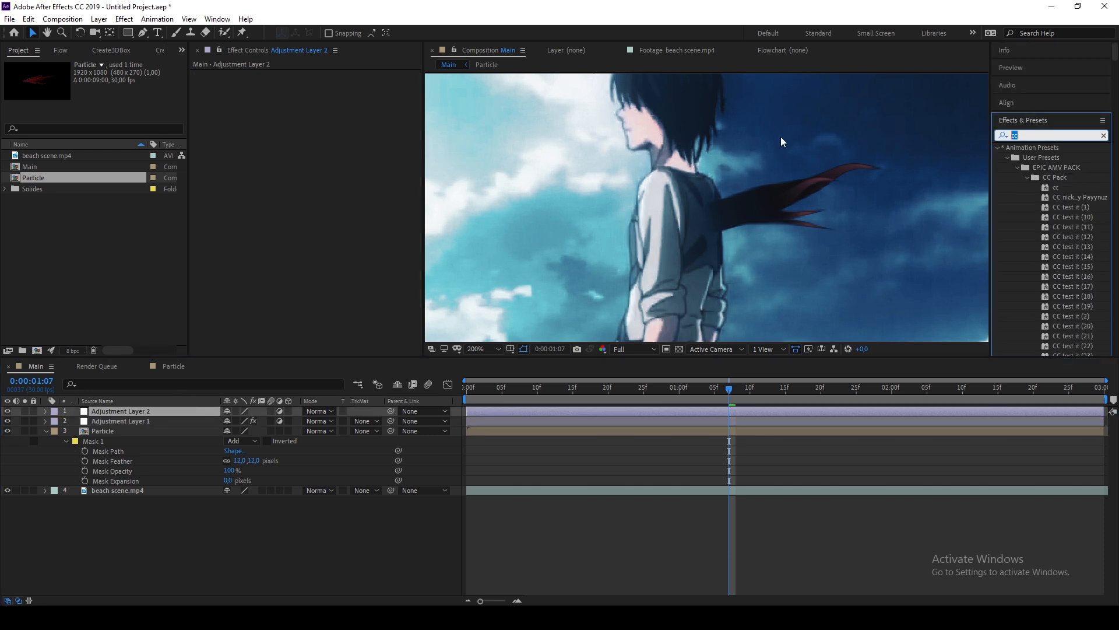
{"action": "type", "text": "light sw"}
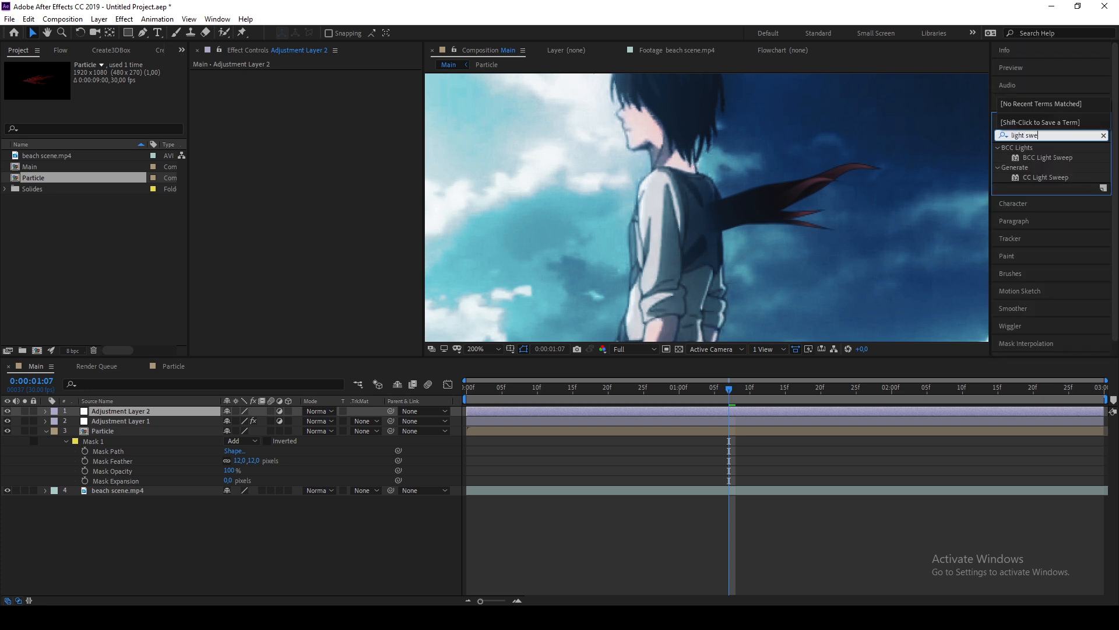
{"action": "type", "text": "e"}
{"action": "key", "text": "BackSpace"}
{"action": "key", "text": "BackSpace"}
{"action": "key", "text": "BackSpace"}
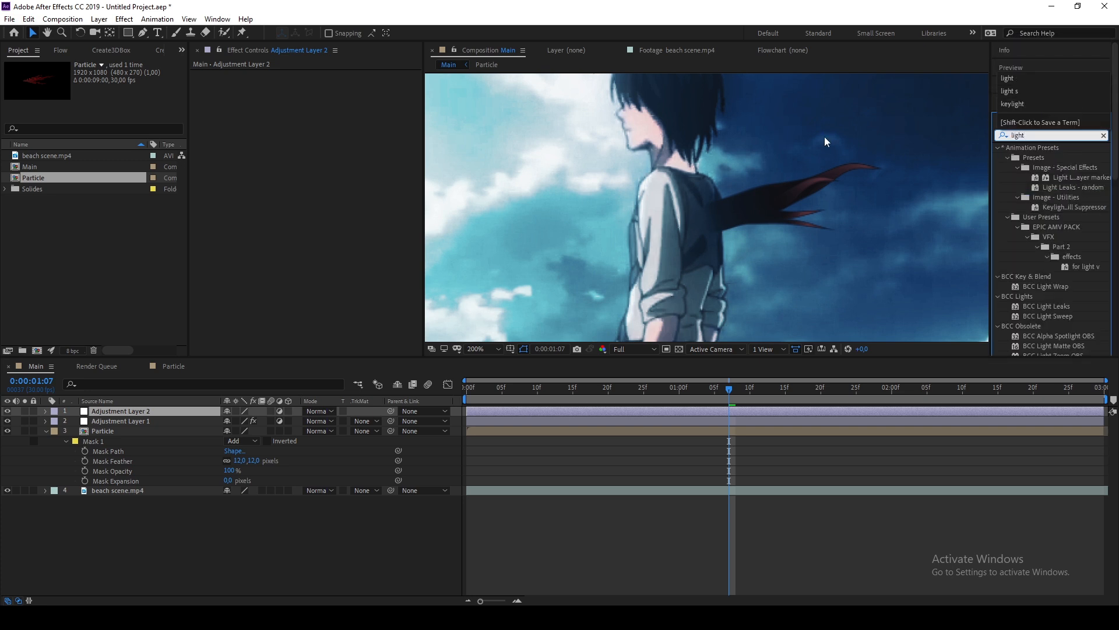
{"action": "type", "text": "rays"}
{"action": "double_click", "coordinate": [1046, 157]}
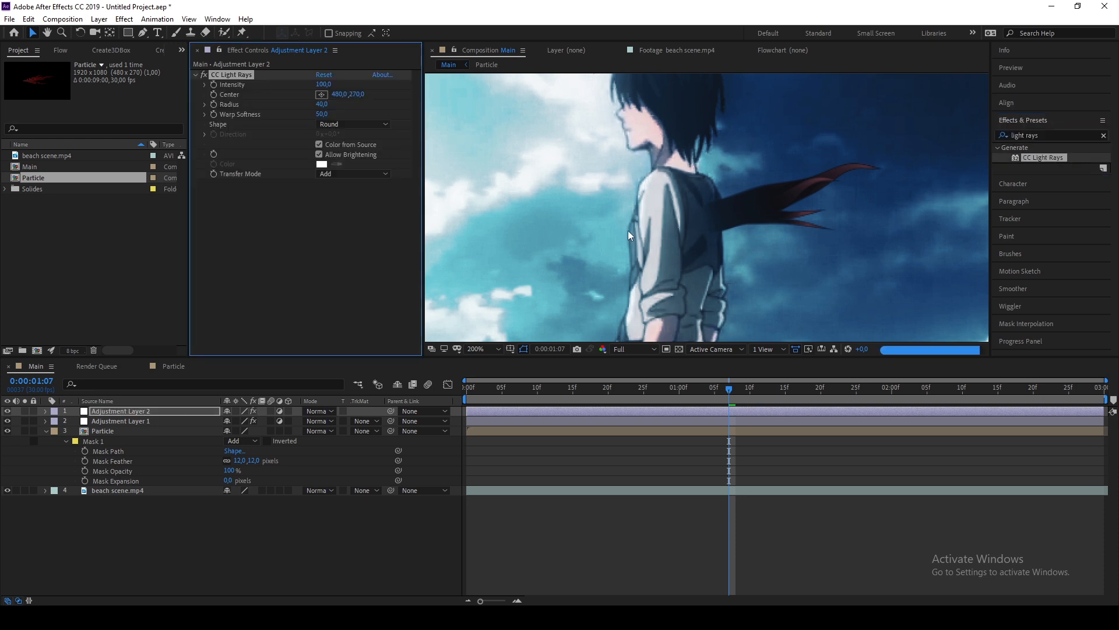
Move the CC Light Rays center onto the base of the streaks at the character's back, about 546.3, 550.5.
{"action": "scroll", "coordinate": [717, 149], "scroll_direction": "down", "scroll_amount": 6}
{"action": "scroll", "coordinate": [722, 153], "scroll_direction": "up", "scroll_amount": 2}
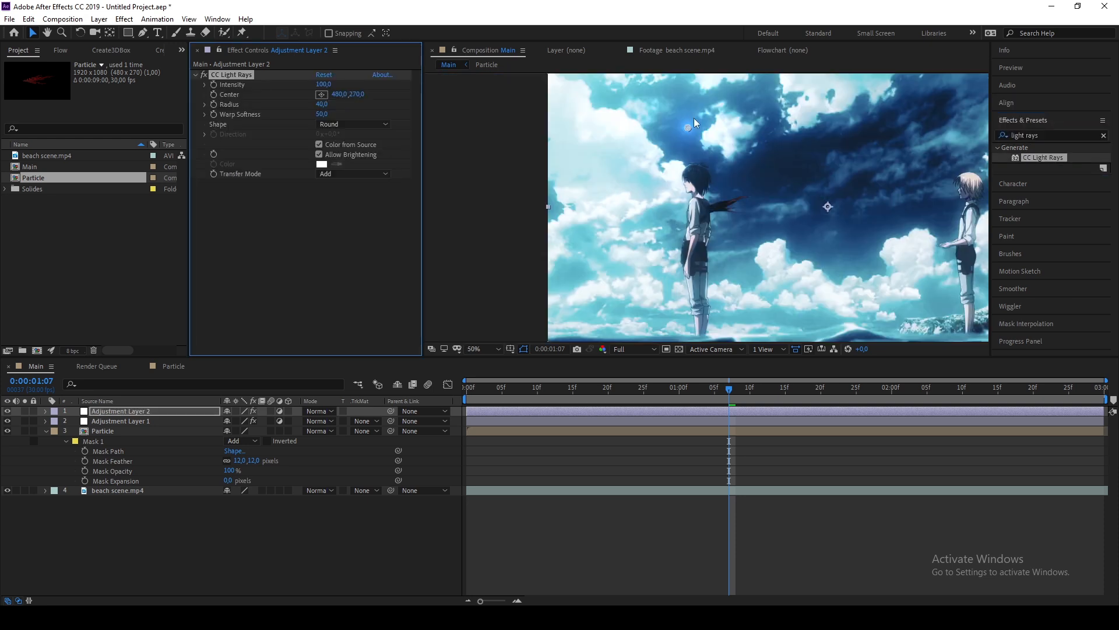
{"action": "left_click_drag", "start_coordinate": [688, 127], "coordinate": [711, 222]}
{"action": "scroll", "coordinate": [707, 212], "scroll_direction": "up", "scroll_amount": 6}
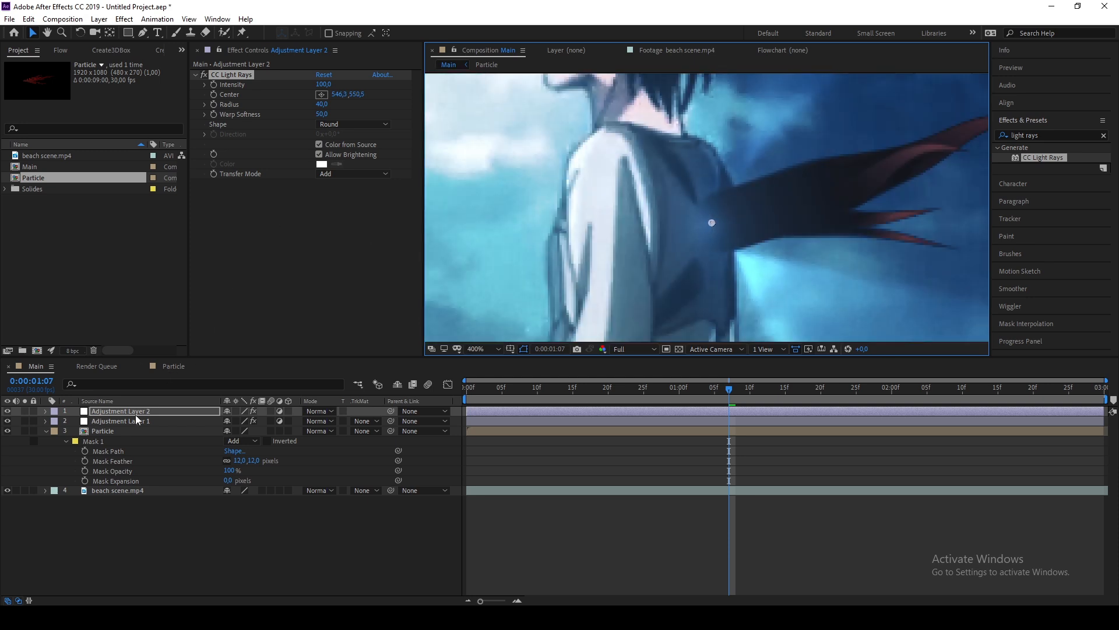
Open the Particle composition and show its red streaks up close at Full resolution.
{"action": "double_click", "coordinate": [121, 430]}
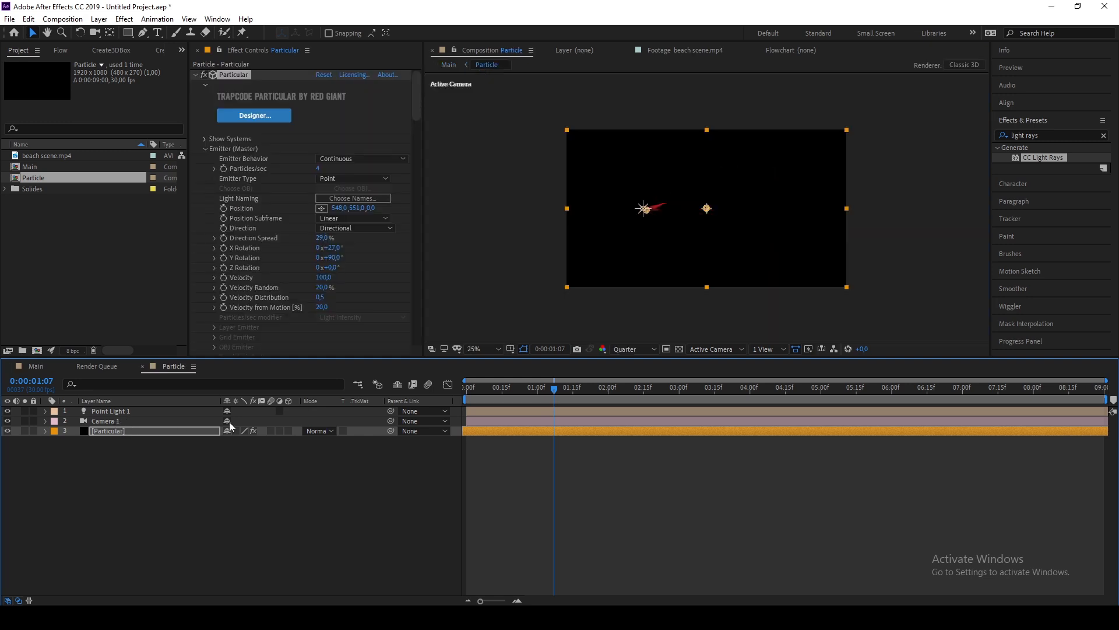
{"action": "key", "text": "slash"}
{"action": "key", "text": "space"}
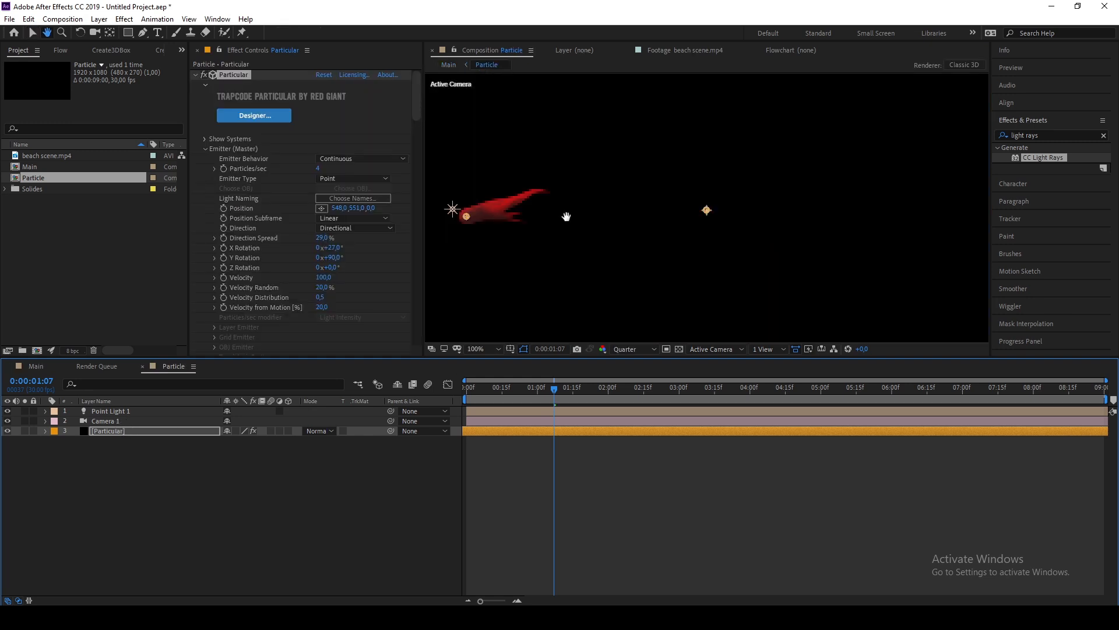
{"action": "left_click_drag", "start_coordinate": [567, 218], "coordinate": [814, 245]}
{"action": "scroll", "coordinate": [778, 251], "scroll_direction": "up", "scroll_amount": 1}
{"action": "left_click_drag", "start_coordinate": [748, 268], "coordinate": [711, 189]}
{"action": "left_click", "coordinate": [627, 347]}
{"action": "left_click", "coordinate": [634, 377]}
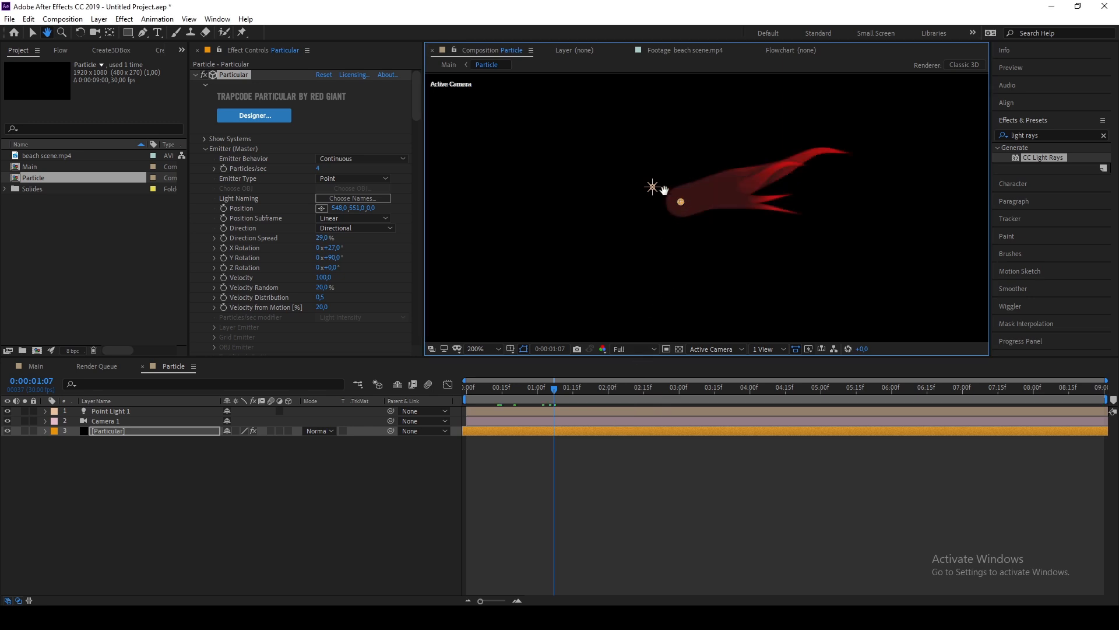
Add a new adjustment layer to the Particle composition, placed above all other layers.
{"action": "right_click", "coordinate": [288, 525]}
{"action": "mouse_move", "coordinate": [387, 396]}
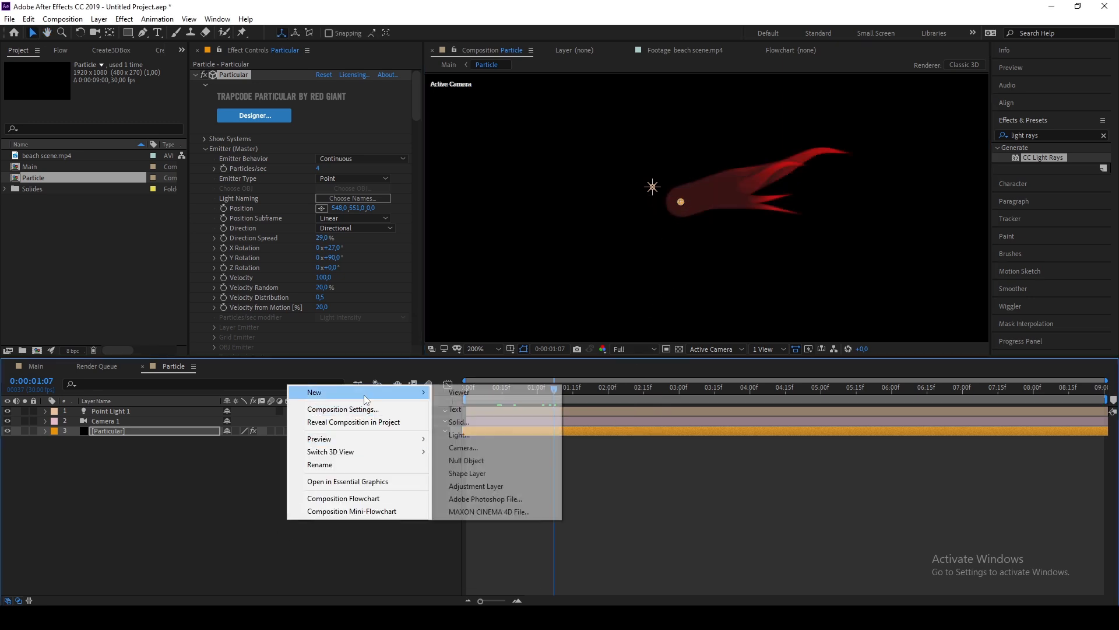
{"action": "left_click", "coordinate": [469, 485]}
{"action": "left_click_drag", "start_coordinate": [165, 432], "coordinate": [163, 407]}
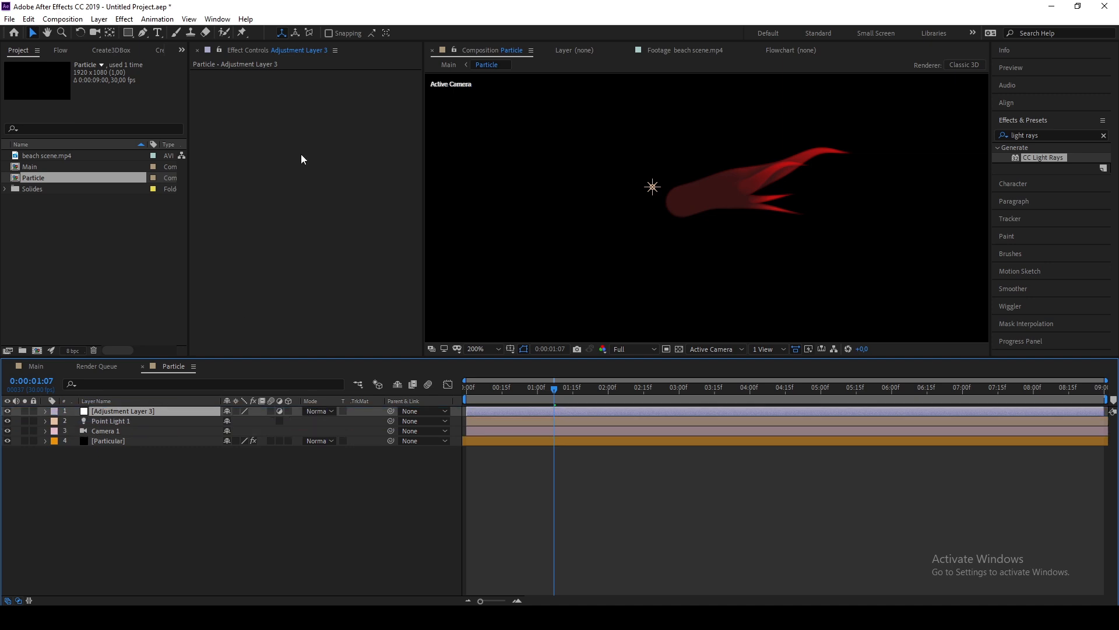
Draw a circular mask around the streaks' base on Adjustment Layer 3 and feather it 66 pixels.
{"action": "left_click_drag", "start_coordinate": [127, 32], "coordinate": [173, 64]}
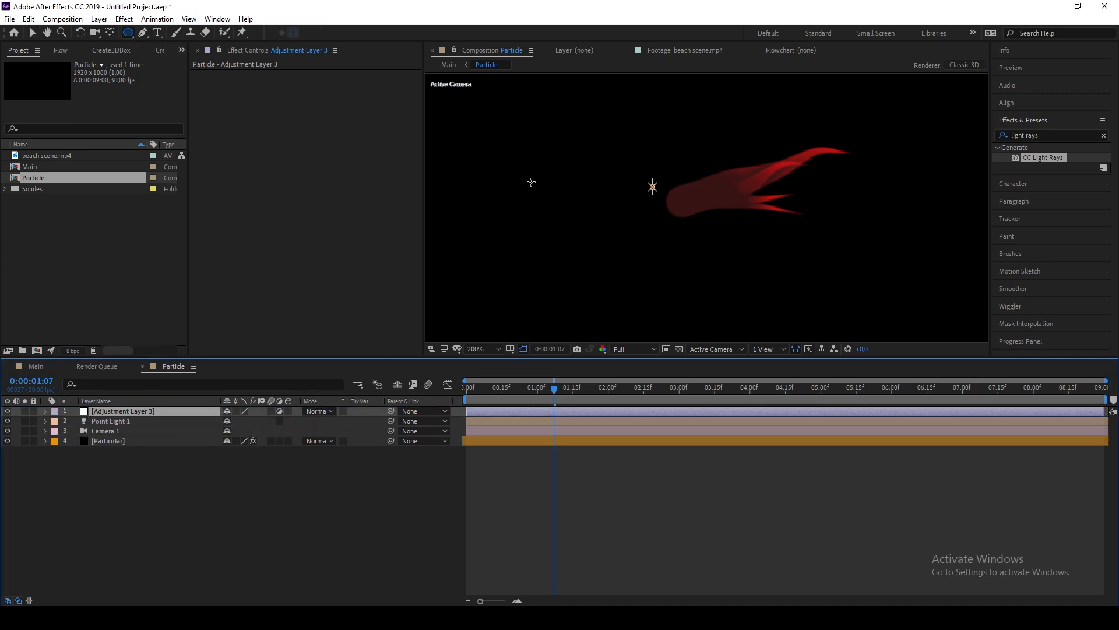
{"action": "left_click_drag", "start_coordinate": [629, 168], "coordinate": [705, 243]}
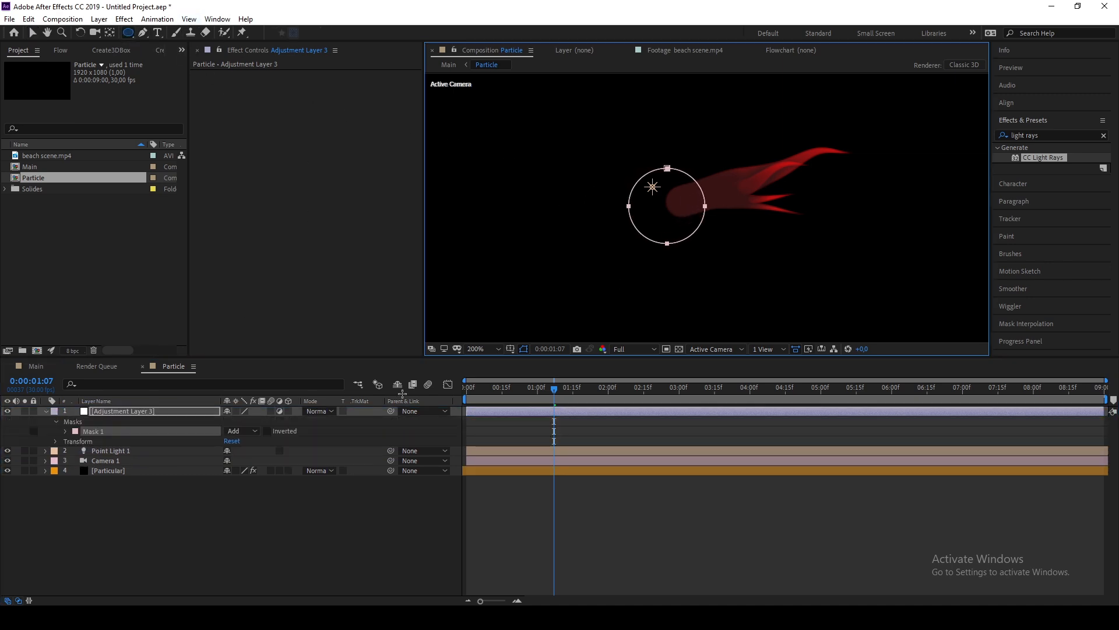
{"action": "left_click", "coordinate": [65, 431]}
{"action": "left_click_drag", "start_coordinate": [222, 449], "coordinate": [337, 445]}
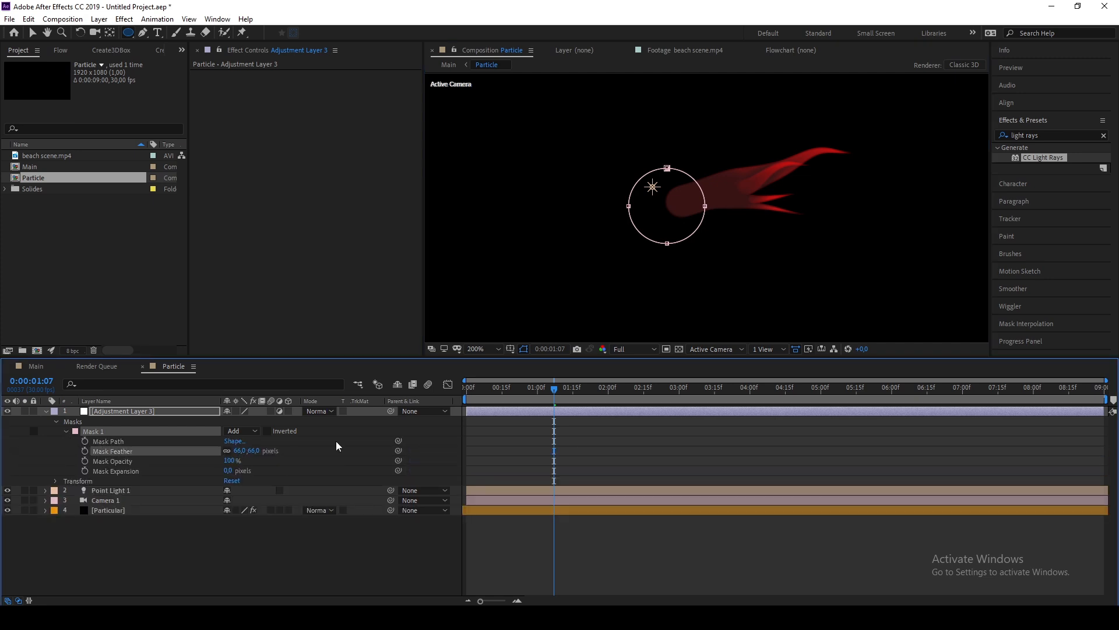
Search the effects and presets for curves.
{"action": "left_click", "coordinate": [1071, 136]}
{"action": "type", "text": "curves"}
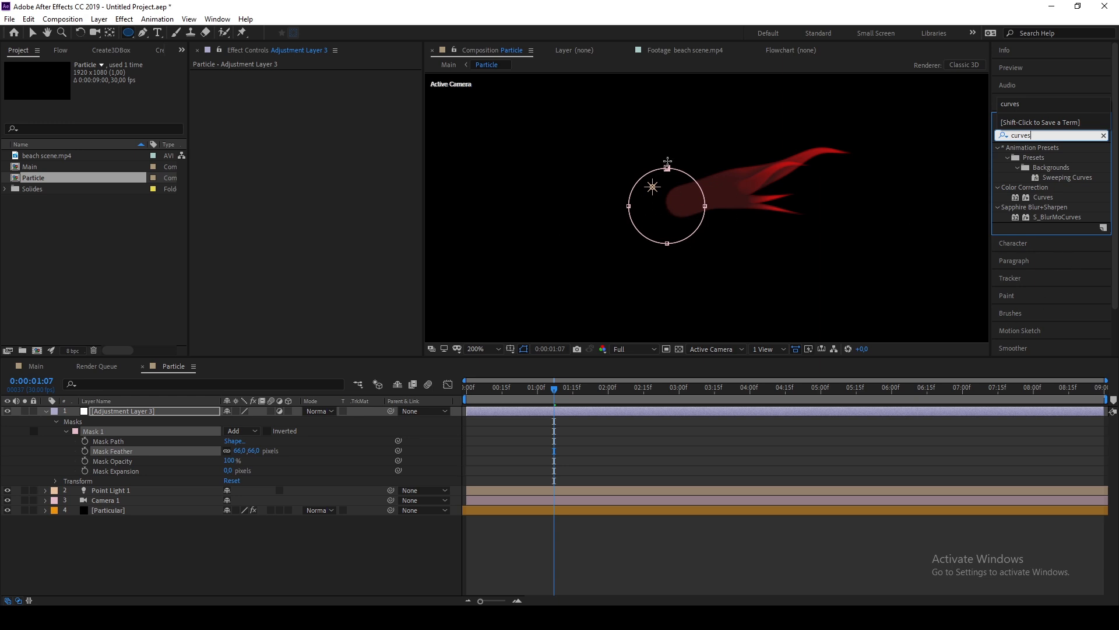
{"action": "type", "text": "v"}
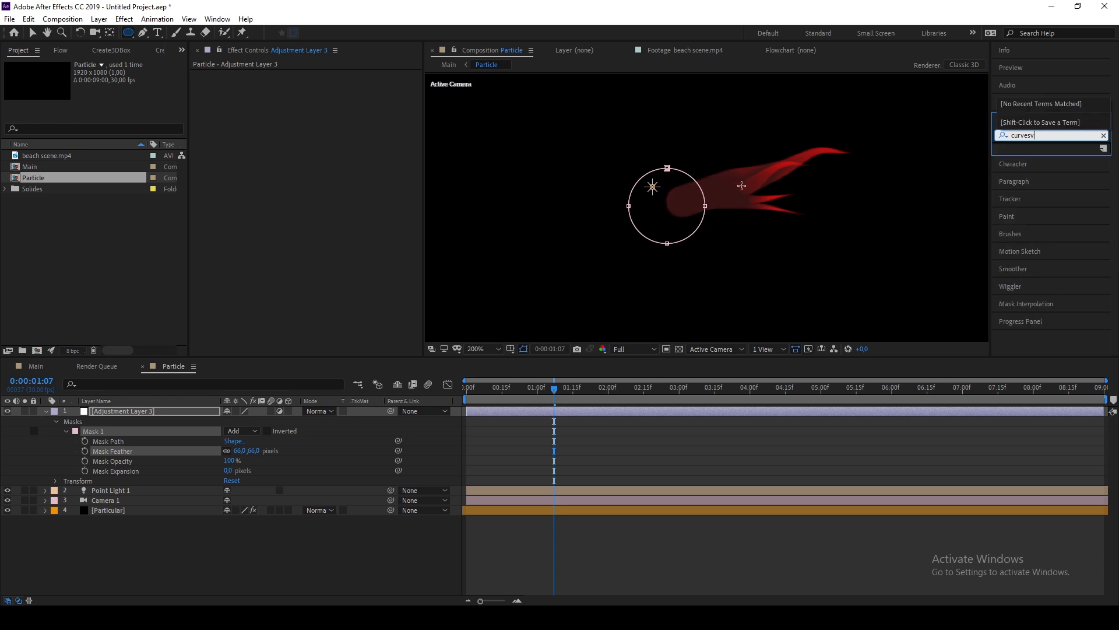
{"action": "key", "text": "BackSpace"}
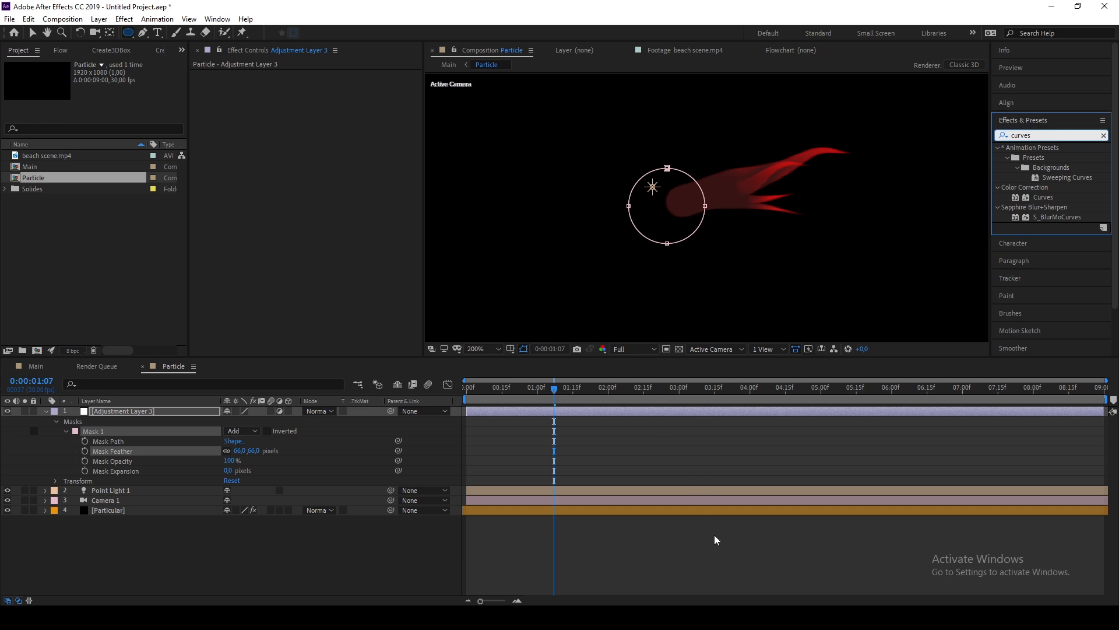
Enlarge Adjustment Layer 3's circular mask and recentre it on the rounded base of the streaks.
{"action": "left_click", "coordinate": [715, 540]}
{"action": "left_click", "coordinate": [185, 412]}
{"action": "key", "text": "v"}
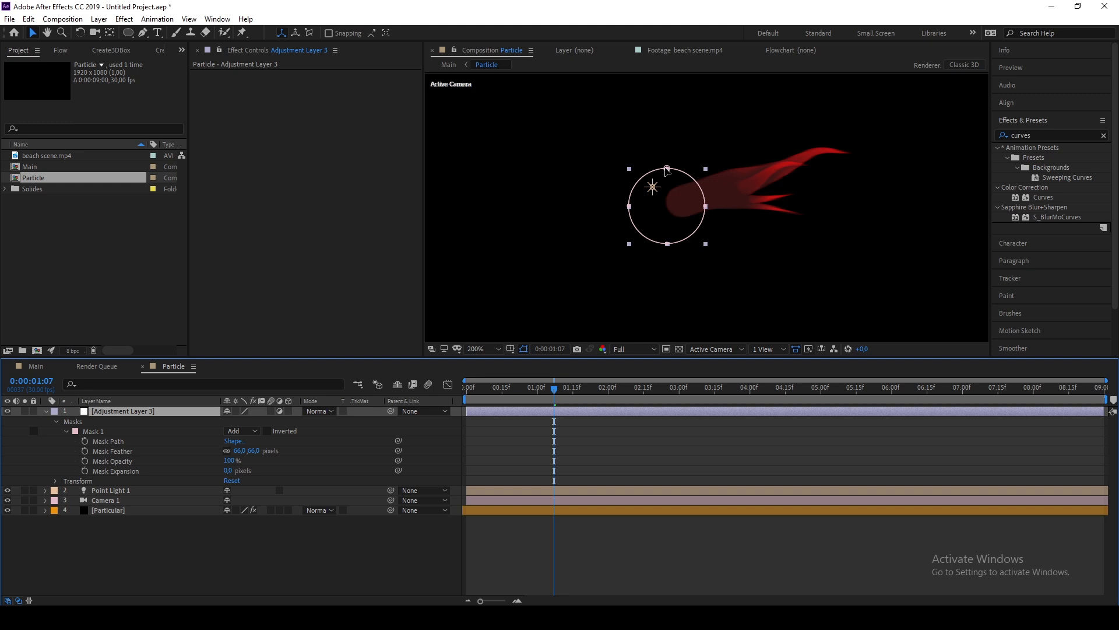
{"action": "double_click", "coordinate": [668, 170]}
{"action": "left_click_drag", "start_coordinate": [705, 167], "coordinate": [747, 130]}
{"action": "left_click_drag", "start_coordinate": [701, 189], "coordinate": [692, 201]}
Apply Curves to Adjustment Layer 3 and bend the RGB curve steeply upward to brighten the streaks' base.
{"action": "double_click", "coordinate": [1043, 197]}
{"action": "mouse_move", "coordinate": [268, 219]}
{"action": "left_mouse_down"}
{"action": "mouse_move", "coordinate": [242, 175]}
{"action": "mouse_move", "coordinate": [246, 215]}
{"action": "left_mouse_up"}
{"action": "mouse_move", "coordinate": [290, 160]}
{"action": "left_mouse_down"}
{"action": "mouse_move", "coordinate": [293, 175]}
{"action": "mouse_move", "coordinate": [279, 163]}
{"action": "left_mouse_up"}
{"action": "left_click_drag", "start_coordinate": [246, 215], "coordinate": [262, 139]}
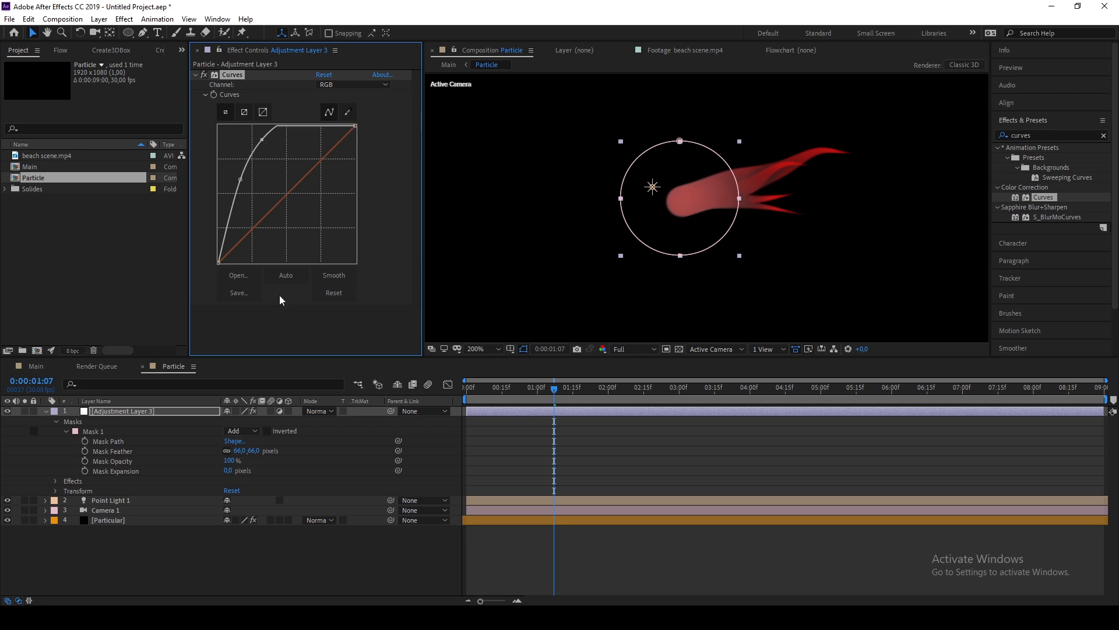
Add Brightness & Contrast to Adjustment Layer 3 below Curves, with brightness set to 64.
{"action": "double_click", "coordinate": [1041, 131]}
{"action": "type", "text": "bright"}
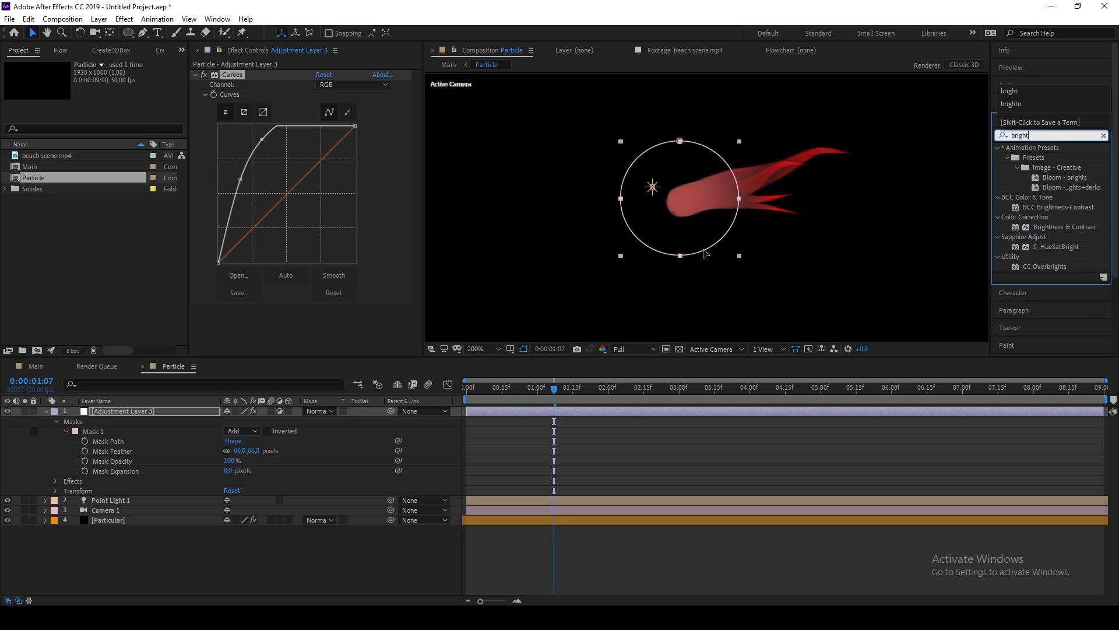
{"action": "left_click_drag", "start_coordinate": [1030, 231], "coordinate": [385, 320]}
{"action": "left_click", "coordinate": [760, 470]}
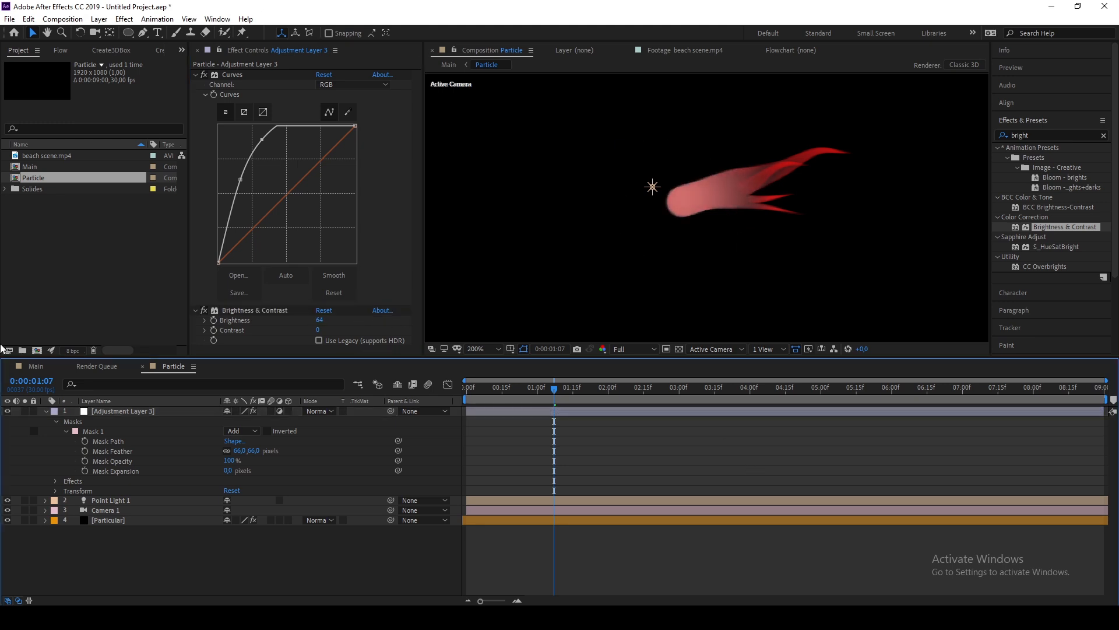
In Main, set Adjustment Layer 2's CC Light Rays to intensity 297, radius 39 and warp softness 39, and check the full frame at 0:00:01:28.
{"action": "left_click", "coordinate": [36, 366]}
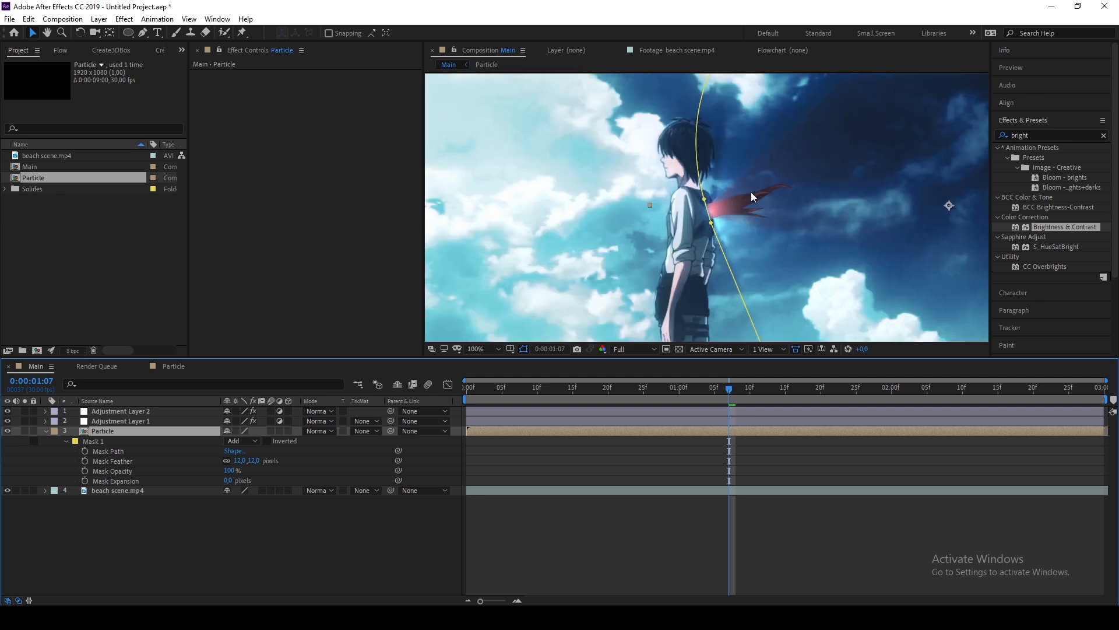
{"action": "left_click", "coordinate": [142, 410]}
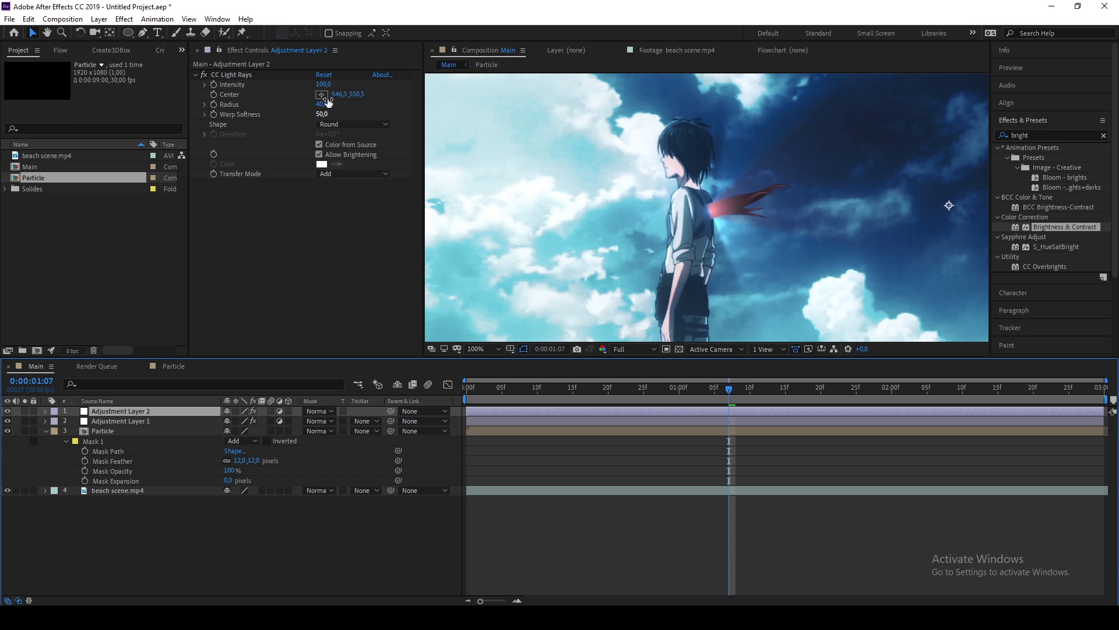
{"action": "left_click_drag", "start_coordinate": [324, 84], "coordinate": [458, 97]}
{"action": "mouse_move", "coordinate": [324, 114]}
{"action": "left_mouse_down"}
{"action": "mouse_move", "coordinate": [304, 115]}
{"action": "mouse_move", "coordinate": [334, 104]}
{"action": "mouse_move", "coordinate": [323, 106]}
{"action": "left_mouse_up"}
{"action": "left_click", "coordinate": [482, 350]}
{"action": "left_click", "coordinate": [485, 382]}
{"action": "left_click", "coordinate": [484, 352]}
{"action": "left_click", "coordinate": [488, 374]}
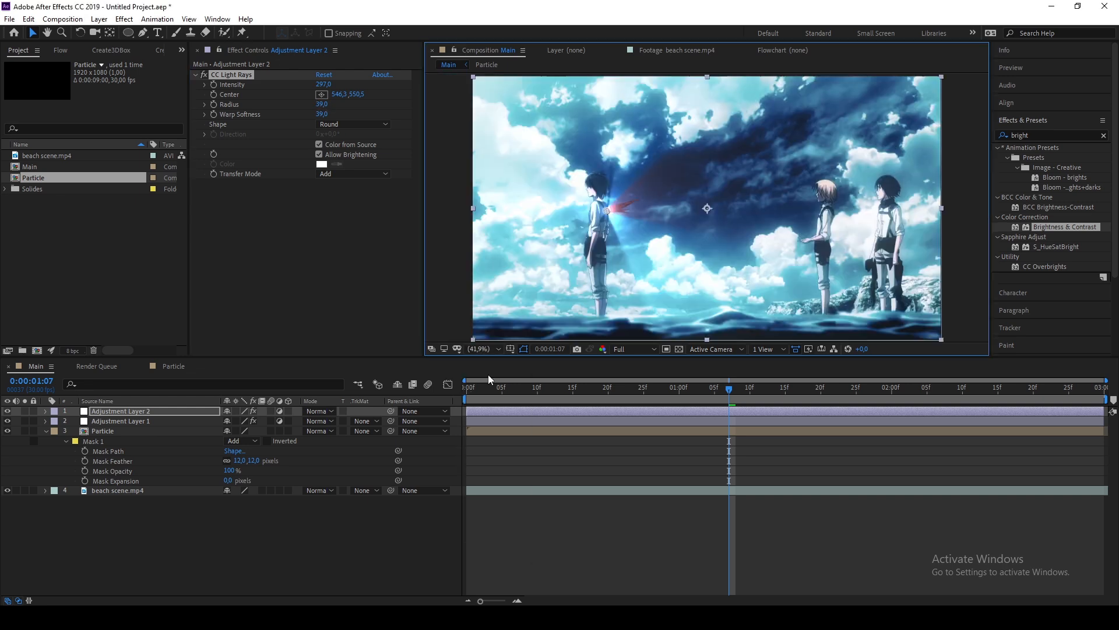
{"action": "left_click", "coordinate": [650, 516]}
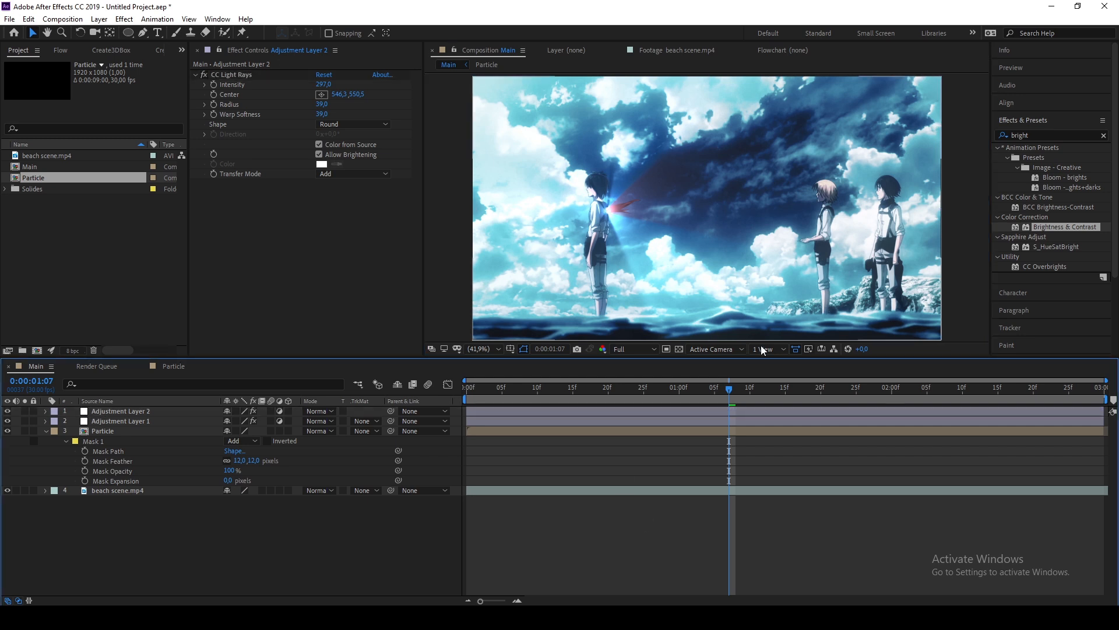
{"action": "left_click_drag", "start_coordinate": [742, 380], "coordinate": [880, 400]}
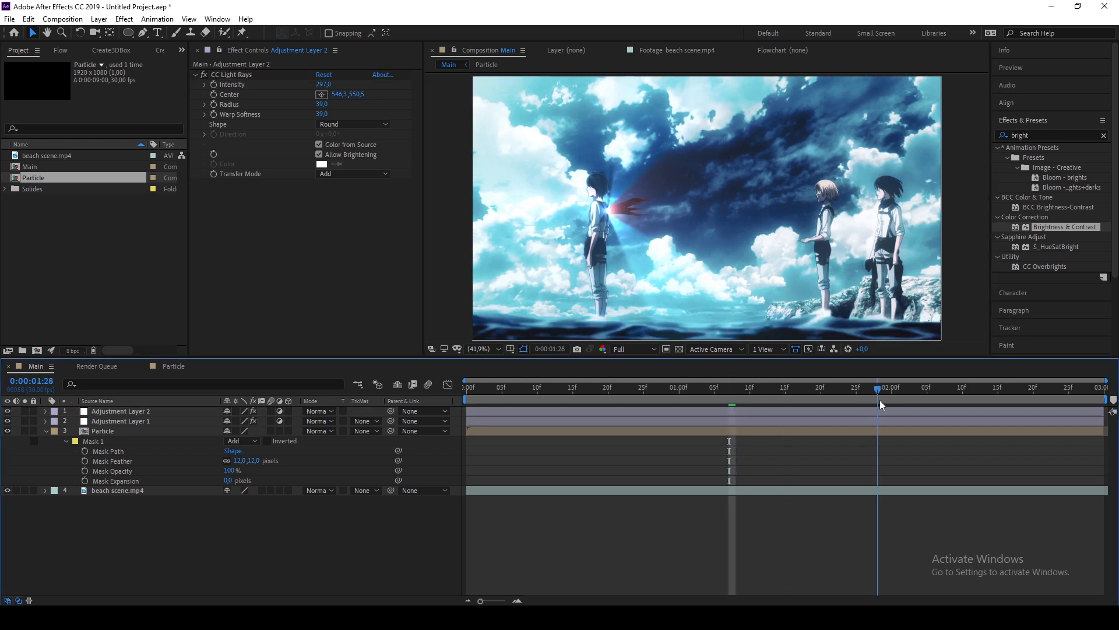
Enable time remapping on the Particle layer with the playhead at the start of the Main composition.
{"action": "key", "text": "Home"}
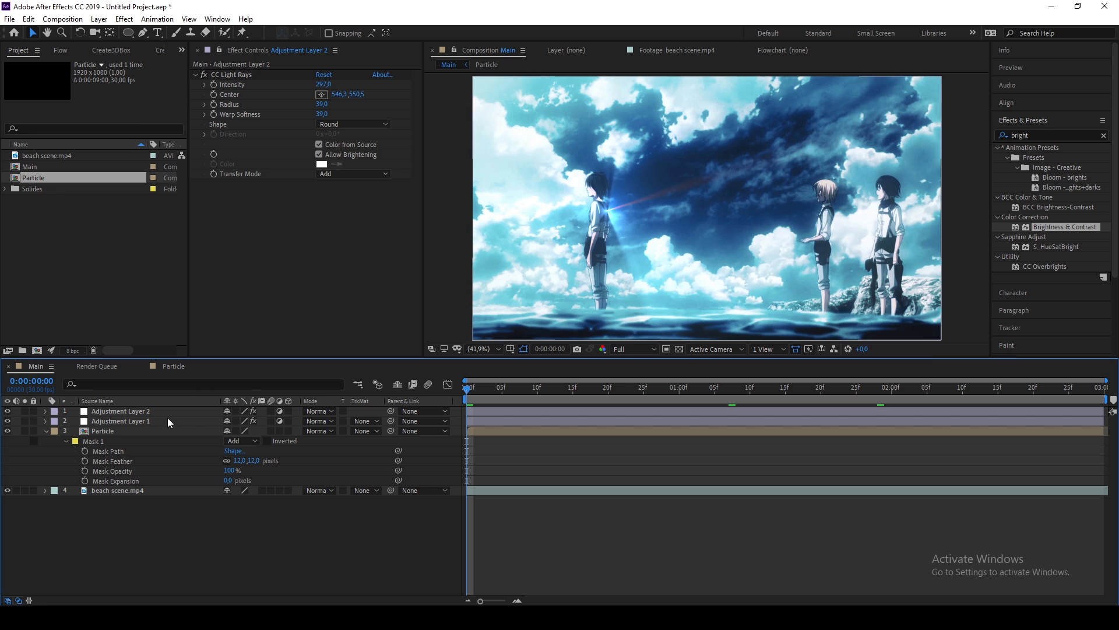
{"action": "left_click", "coordinate": [106, 430]}
{"action": "right_click", "coordinate": [106, 430]}
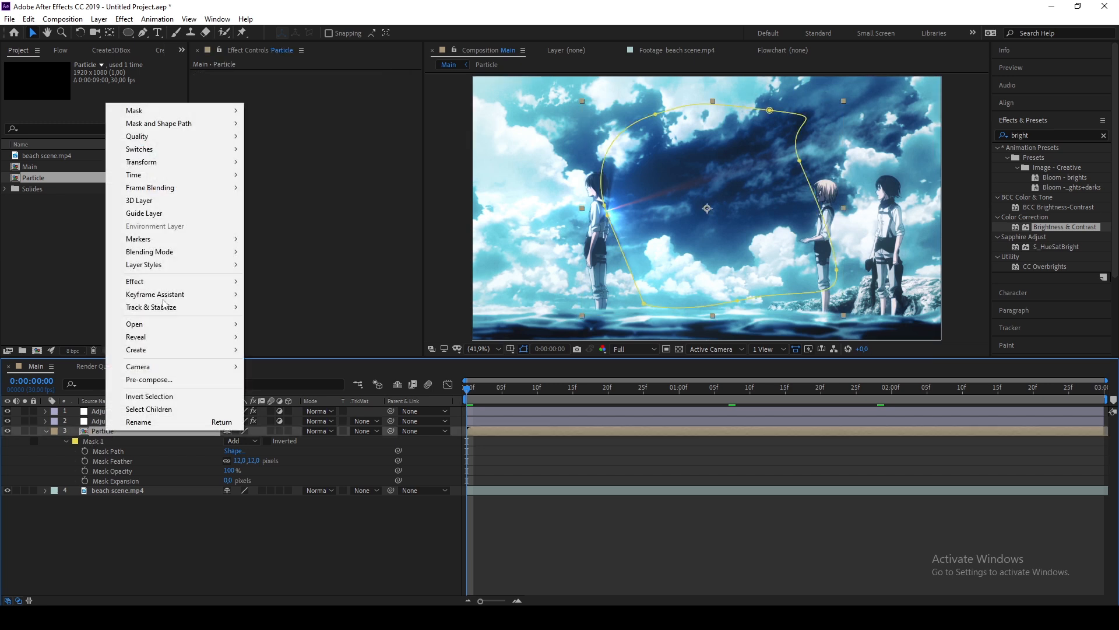
{"action": "mouse_move", "coordinate": [204, 174]}
{"action": "left_click", "coordinate": [274, 175]}
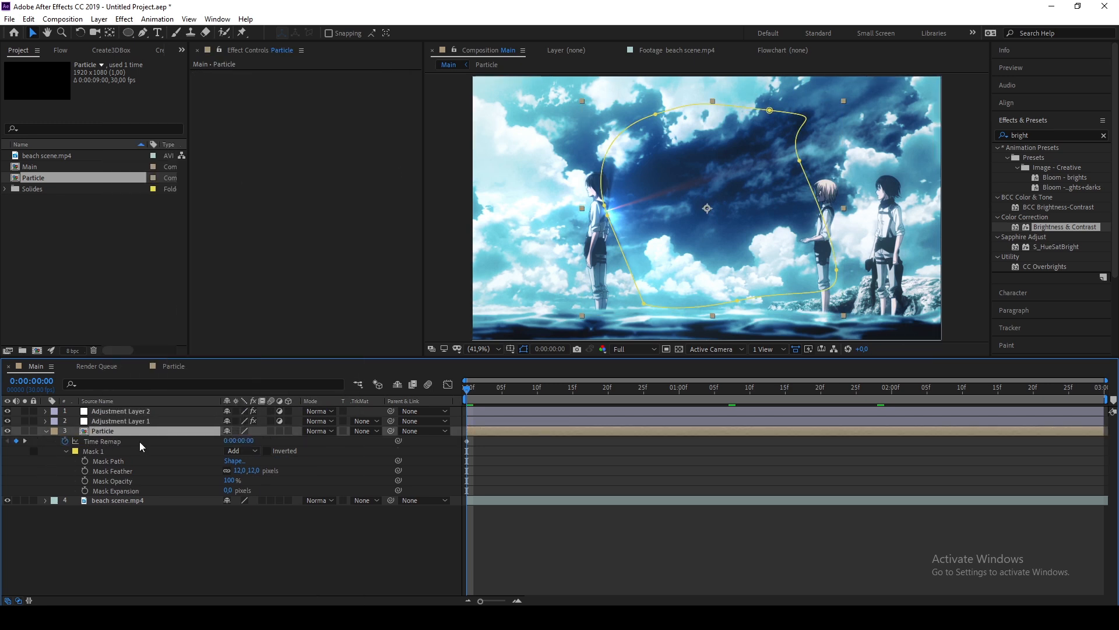
Solo the Particle layer and set its time remap to 0:00:09:00 at the last frame, 0:00:02:29.
{"action": "left_click", "coordinate": [890, 395]}
{"action": "key", "text": "End"}
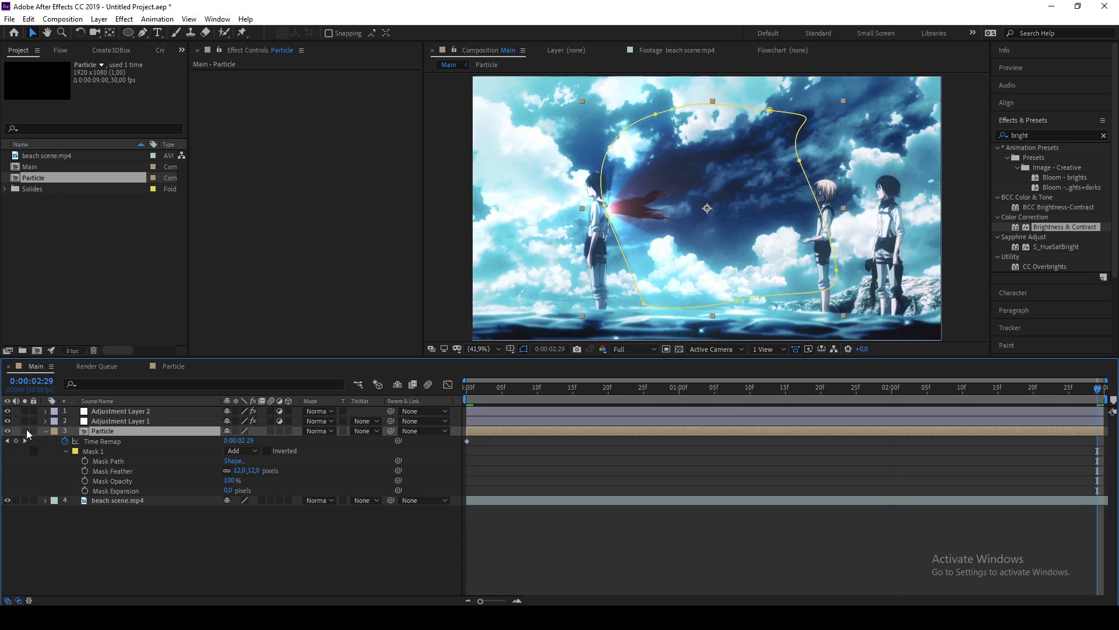
{"action": "left_click", "coordinate": [25, 430]}
{"action": "left_click_drag", "start_coordinate": [237, 447], "coordinate": [357, 448]}
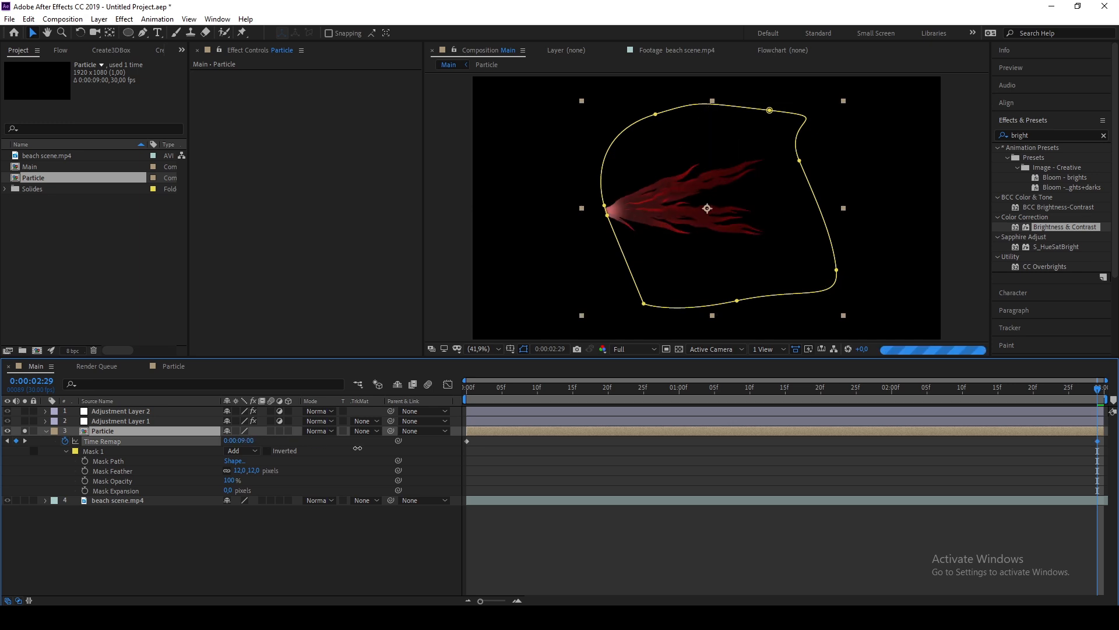
Widen the Particle layer's mask on the side away from the emitter so it surrounds the longer streaks.
{"action": "left_click_drag", "start_coordinate": [799, 158], "coordinate": [900, 136]}
{"action": "left_click_drag", "start_coordinate": [837, 274], "coordinate": [920, 314]}
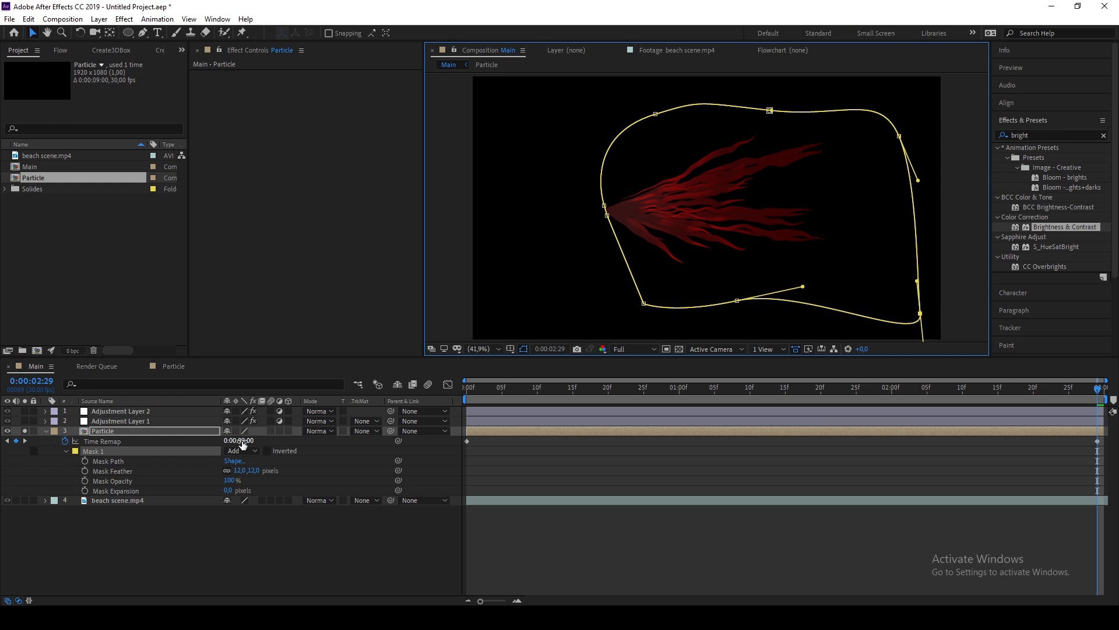
Move the Particle layer's final time remap keyframe to the end of the layer and apply Easy Ease to both time remap keyframes.
{"action": "left_click", "coordinate": [268, 441]}
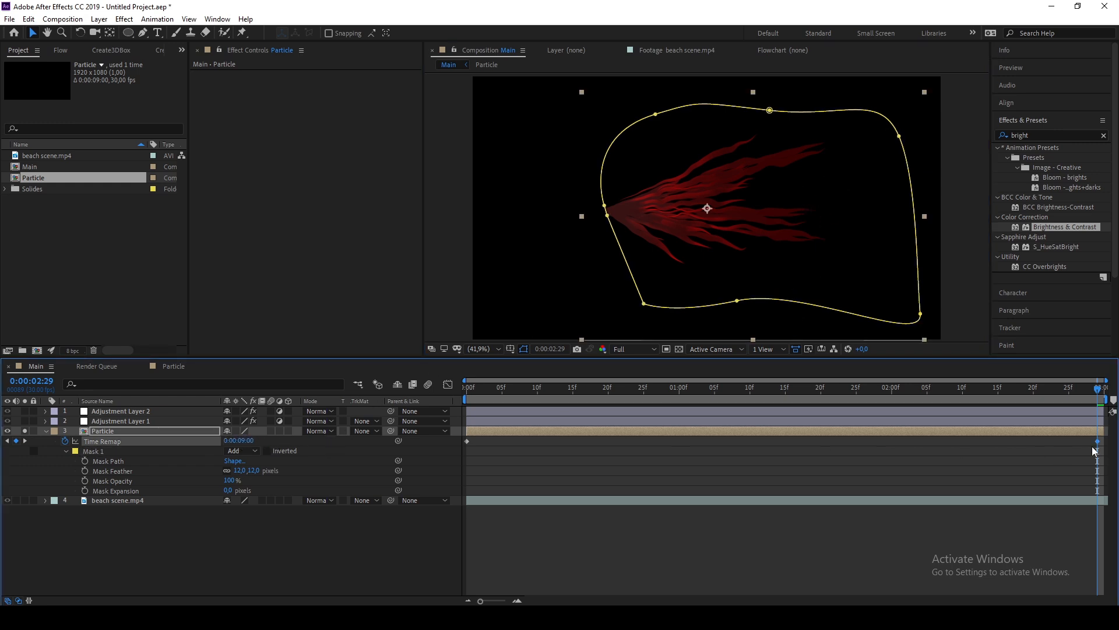
{"action": "left_click_drag", "start_coordinate": [1100, 443], "coordinate": [1106, 443]}
{"action": "left_click_drag", "start_coordinate": [459, 450], "coordinate": [1109, 447]}
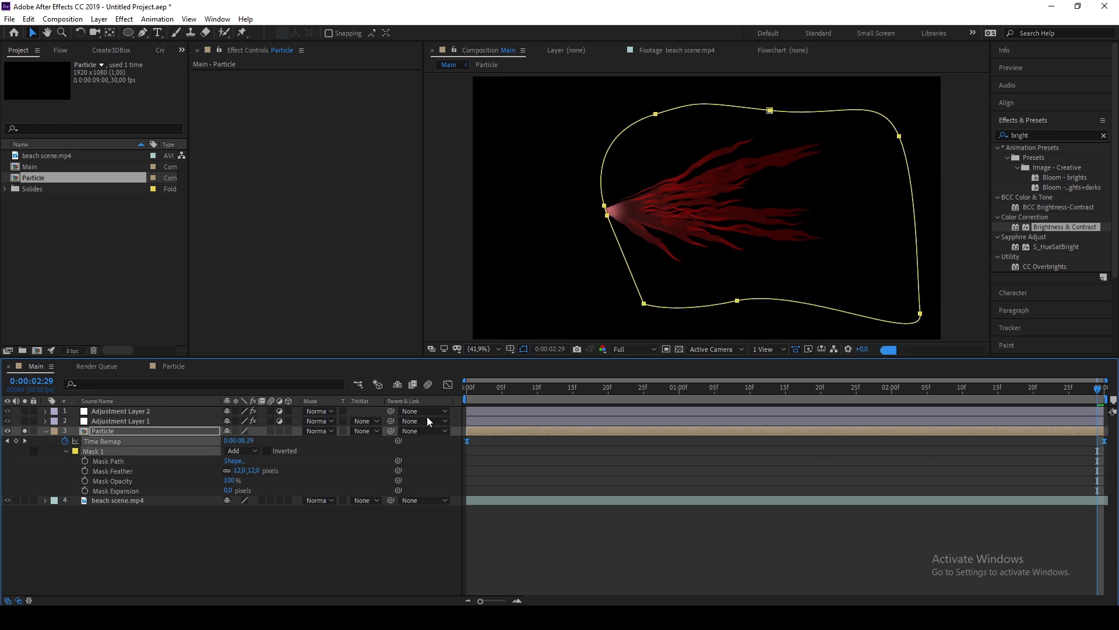
Set the preview resolution to Quarter and raise the last time remap keyframe's incoming influence to 100% in the speed graph.
{"action": "left_click", "coordinate": [448, 385]}
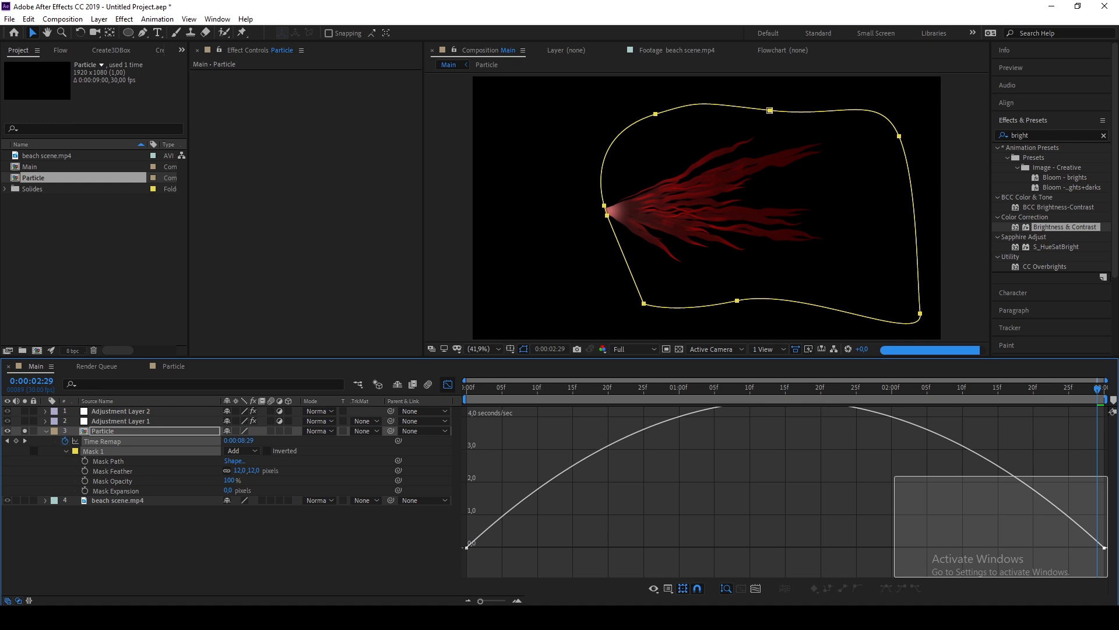
{"action": "left_click", "coordinate": [621, 349]}
{"action": "left_click", "coordinate": [633, 415]}
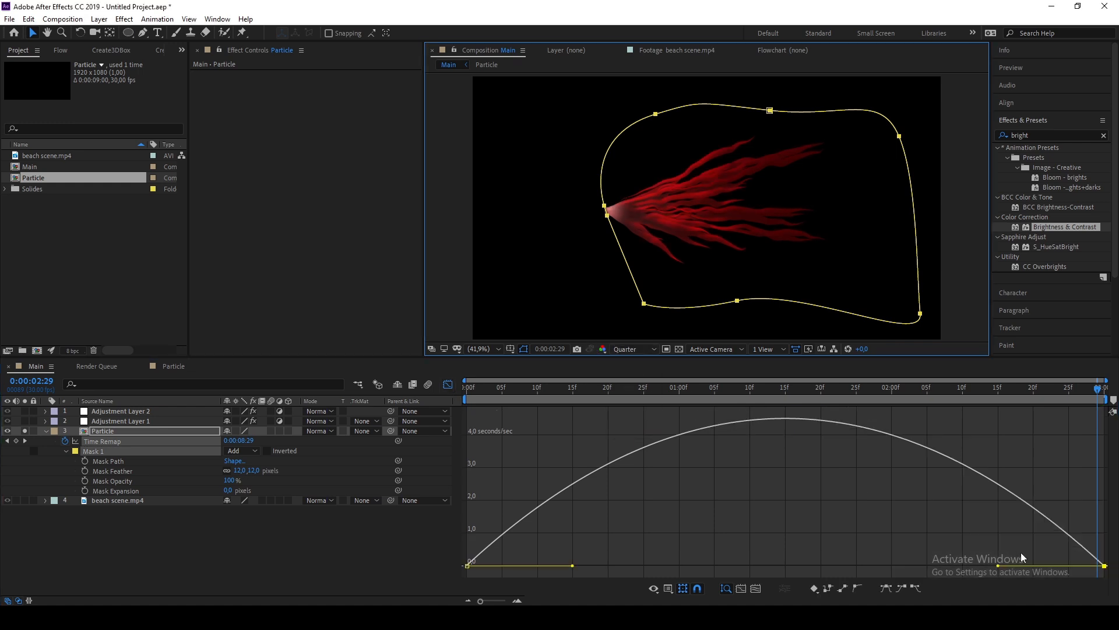
{"action": "left_click_drag", "start_coordinate": [998, 565], "coordinate": [786, 565]}
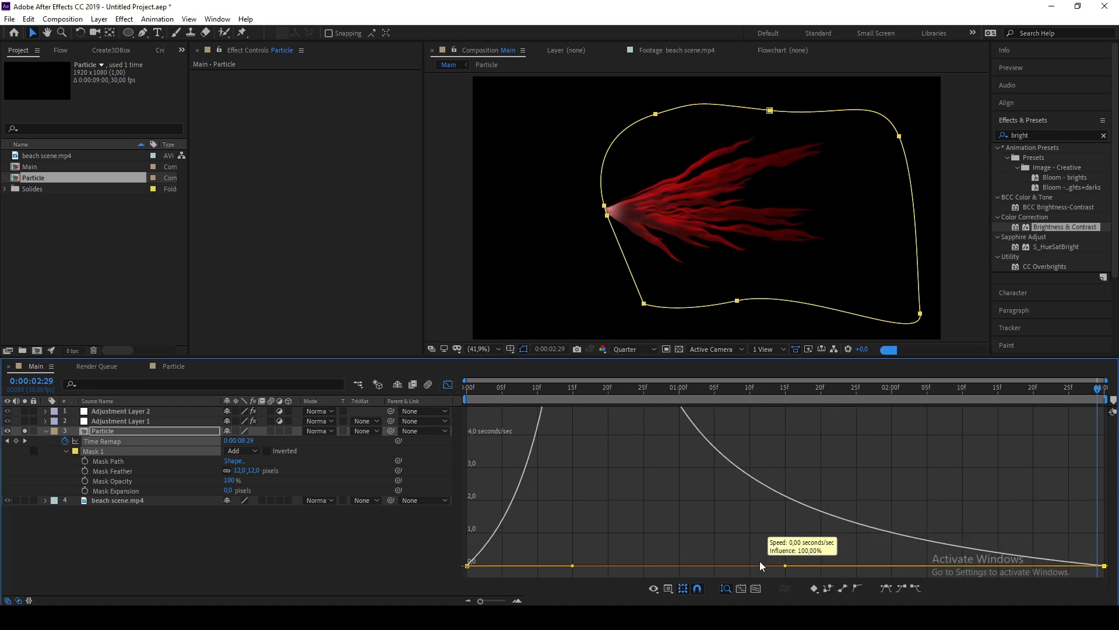
Play back the soloed Particle layer from the beginning of the composition to check its eased timing.
{"action": "left_click", "coordinate": [466, 389]}
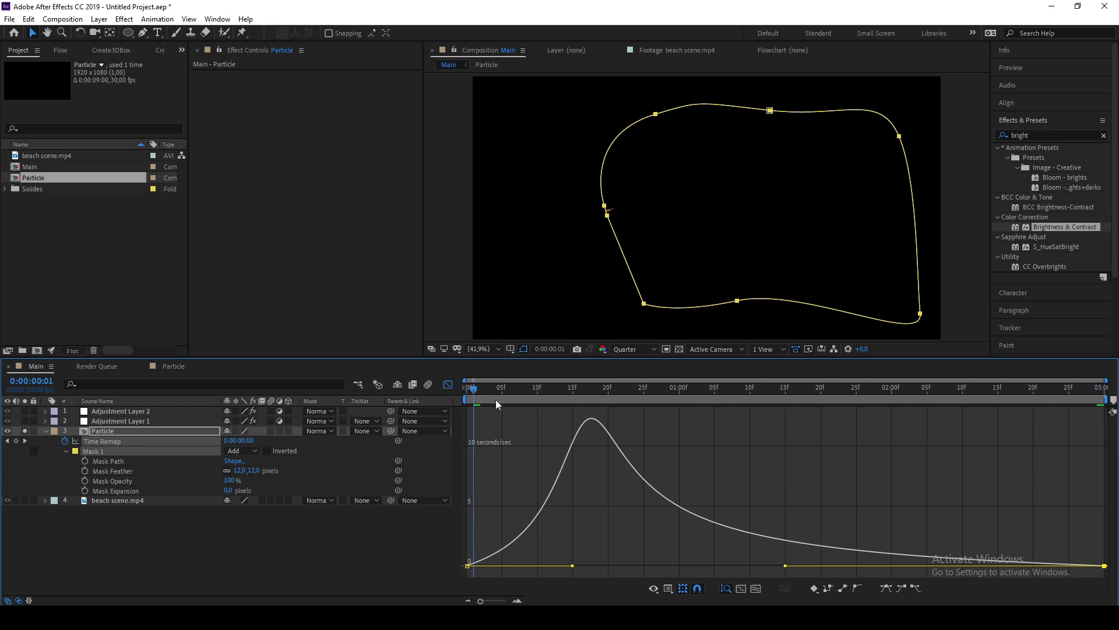
{"action": "key", "text": "space"}
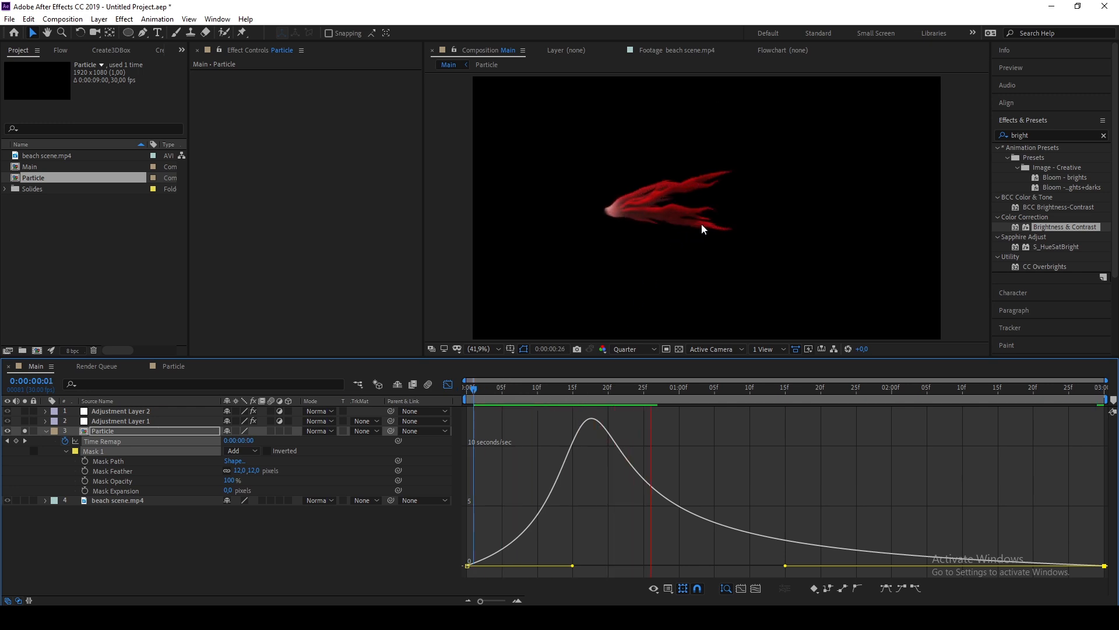
{"action": "key", "text": "space"}
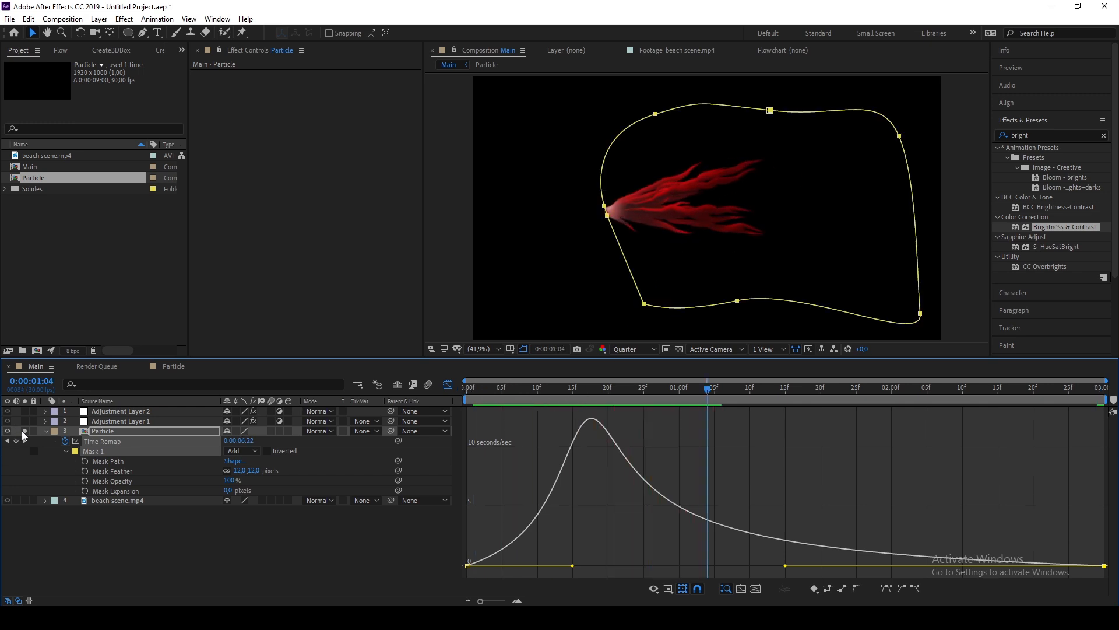
Unsolo and collapse the Particle layer, close the graph editor, and inspect the streaks against the scene at 0:00:01:04.
{"action": "left_click", "coordinate": [46, 431]}
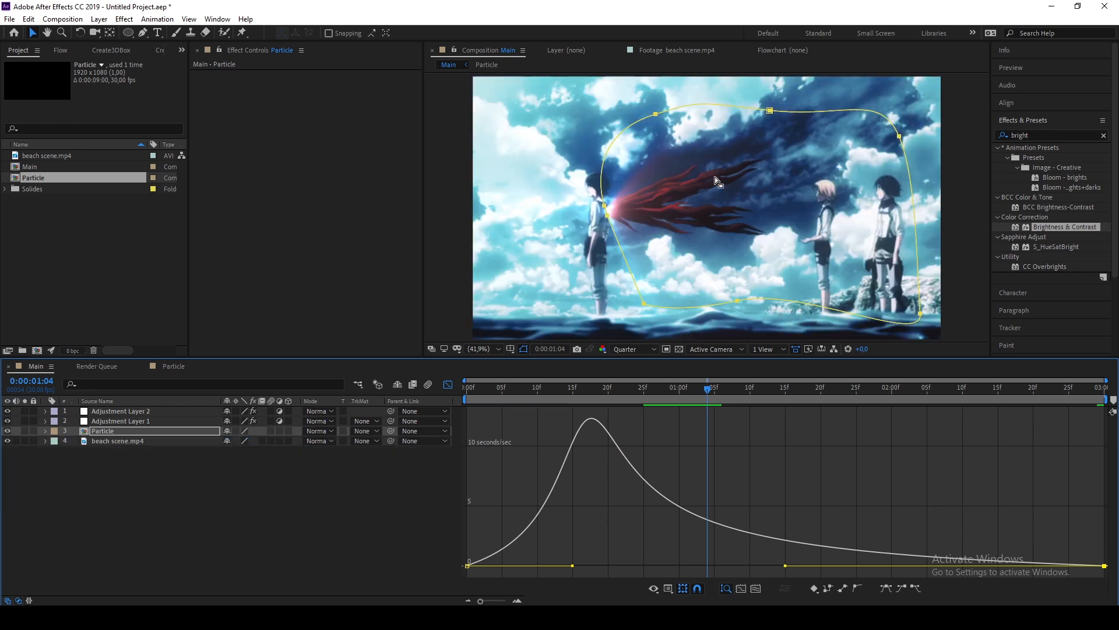
{"action": "left_click", "coordinate": [447, 384]}
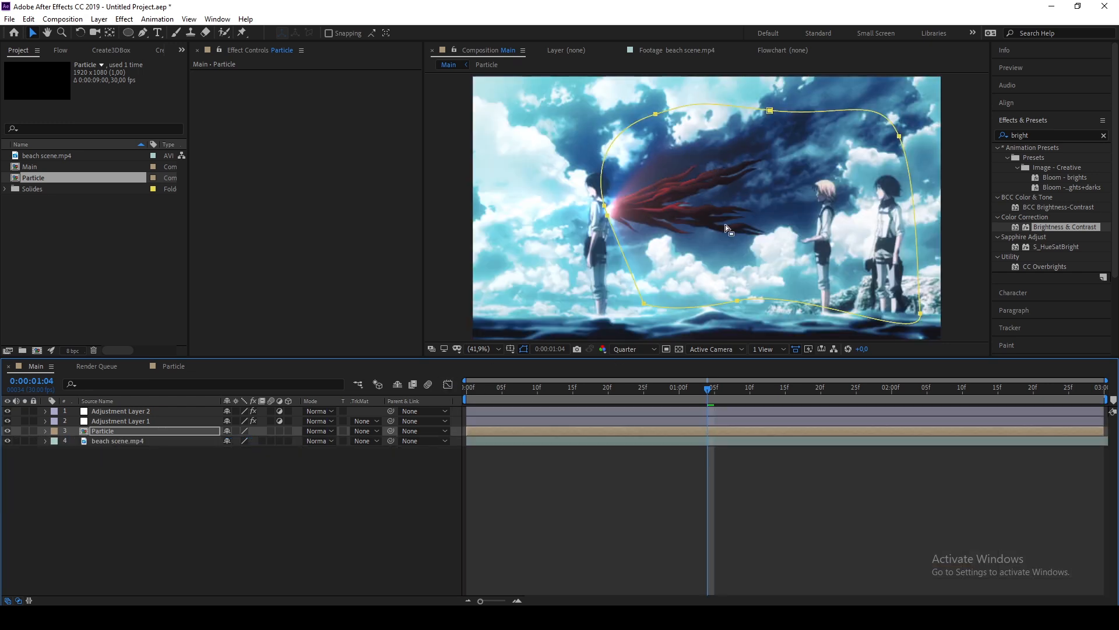
{"action": "key", "text": "period"}
{"action": "key", "text": "period"}
{"action": "key", "text": "period"}
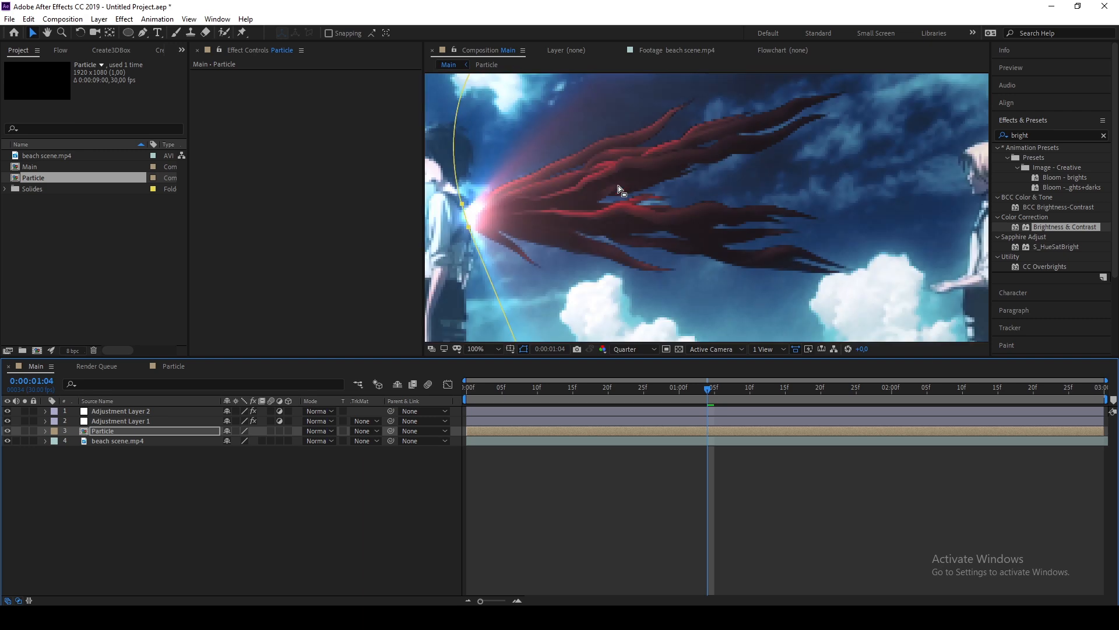
{"action": "key", "text": "comma"}
{"action": "key", "text": "comma"}
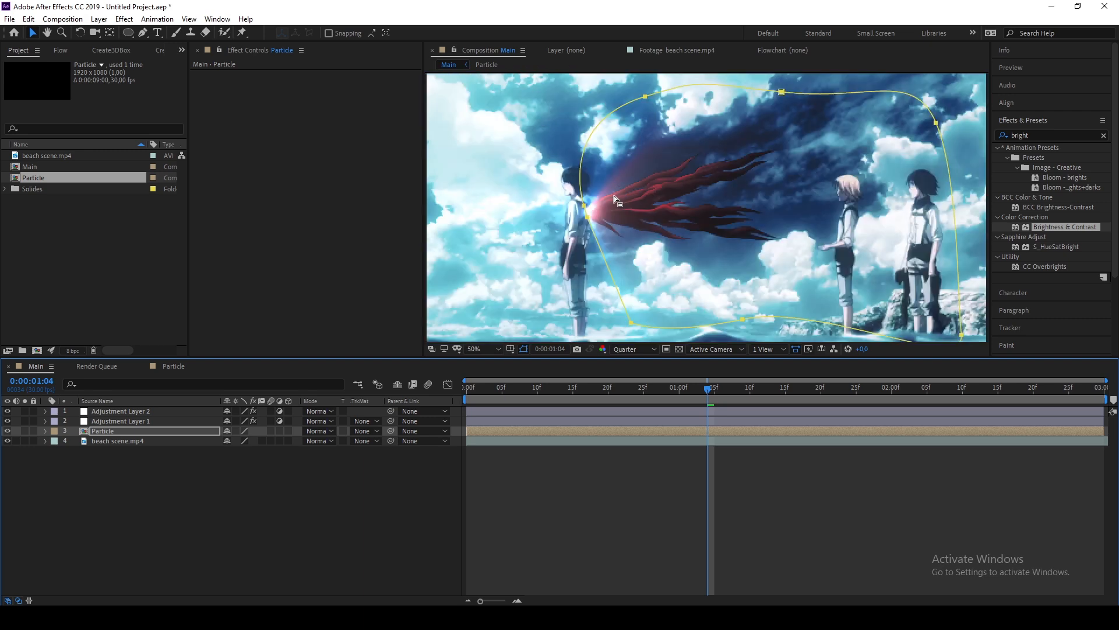
{"action": "left_click", "coordinate": [584, 204]}
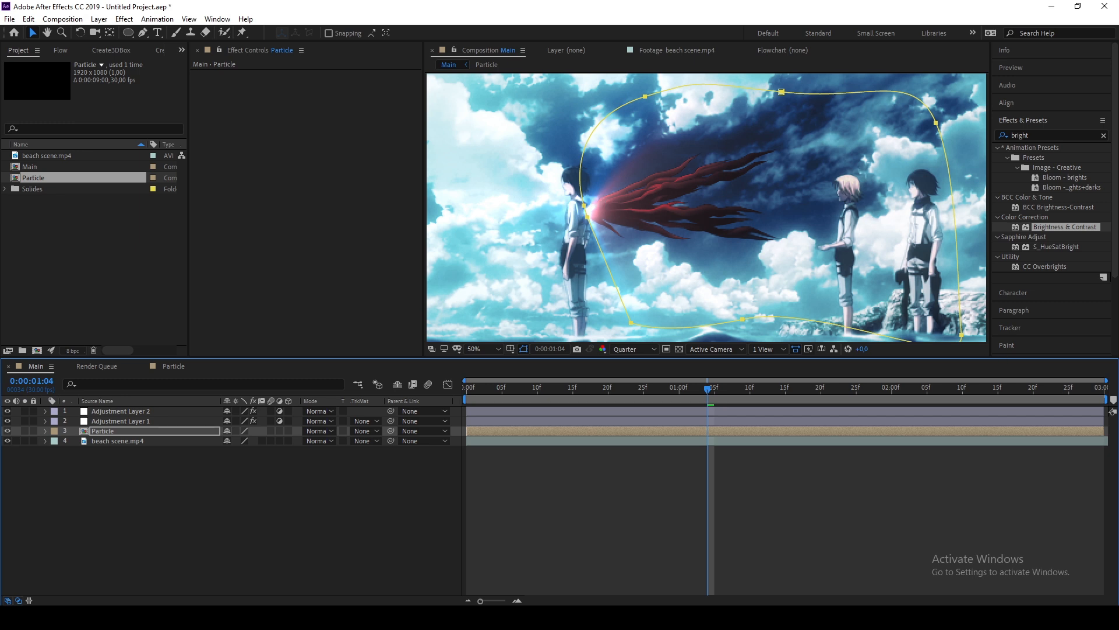